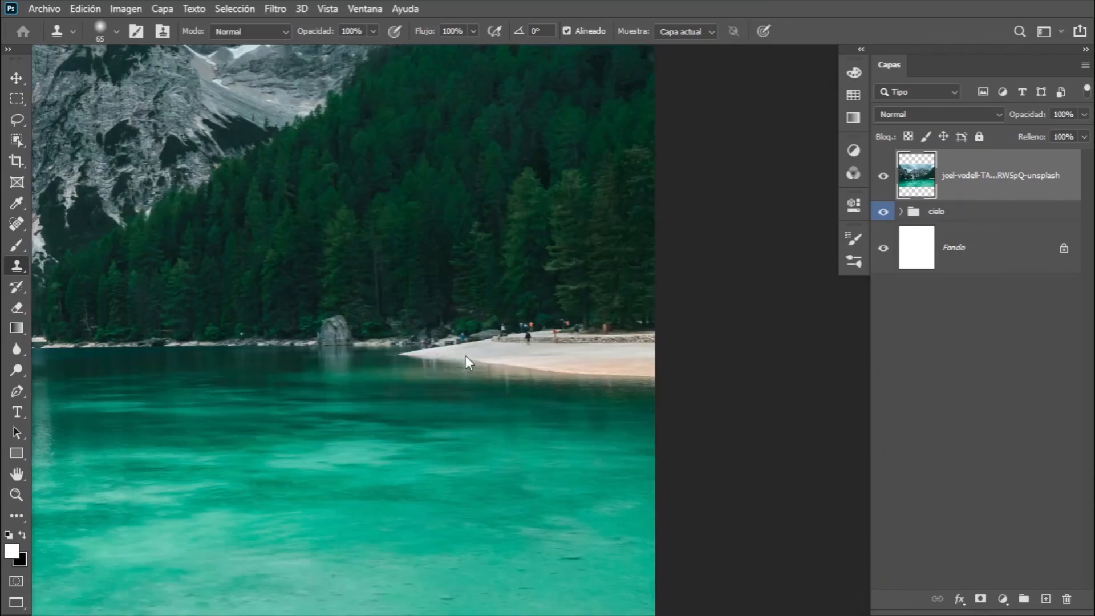
Retouch the sandy beach along the lake photo's far shore with the Clone Stamp.
mouse_move(638, 356)
left_mouse_down()
mouse_move(388, 347)
mouse_move(593, 344)
left_mouse_up()
key("j")
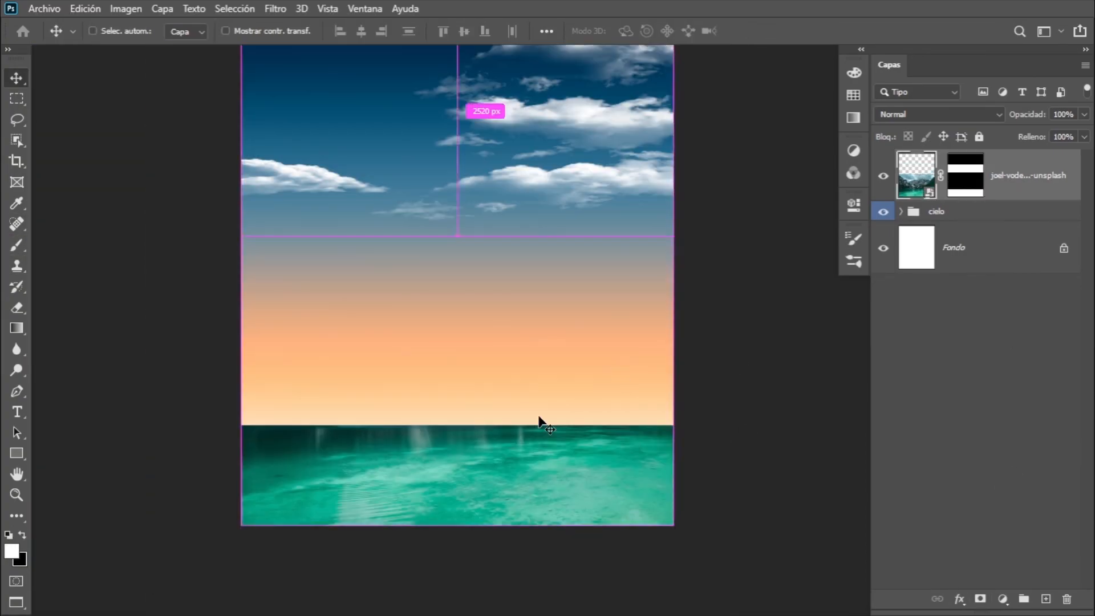
Transform the masked lake layer in perspective, narrowing its upper edge.
key("ctrl+t")
right_click(460, 130)
left_click(501, 217)
left_click_drag(673, 238, 579, 238)
left_click_drag(629, 382, 633, 388)
left_click_drag(287, 386, 285, 391)
mouse_move(580, 241)
left_mouse_down()
mouse_move(586, 249)
mouse_move(581, 238)
left_mouse_up()
key("Return")
Scale the lake layer to about 41% and raise its waterline higher on the canvas.
key("ctrl+plus")
left_click_drag(504, 338, 479, 316)
key("ctrl+t")
left_click_drag(719, 376, 804, 382)
left_click_drag(556, 410, 562, 361)
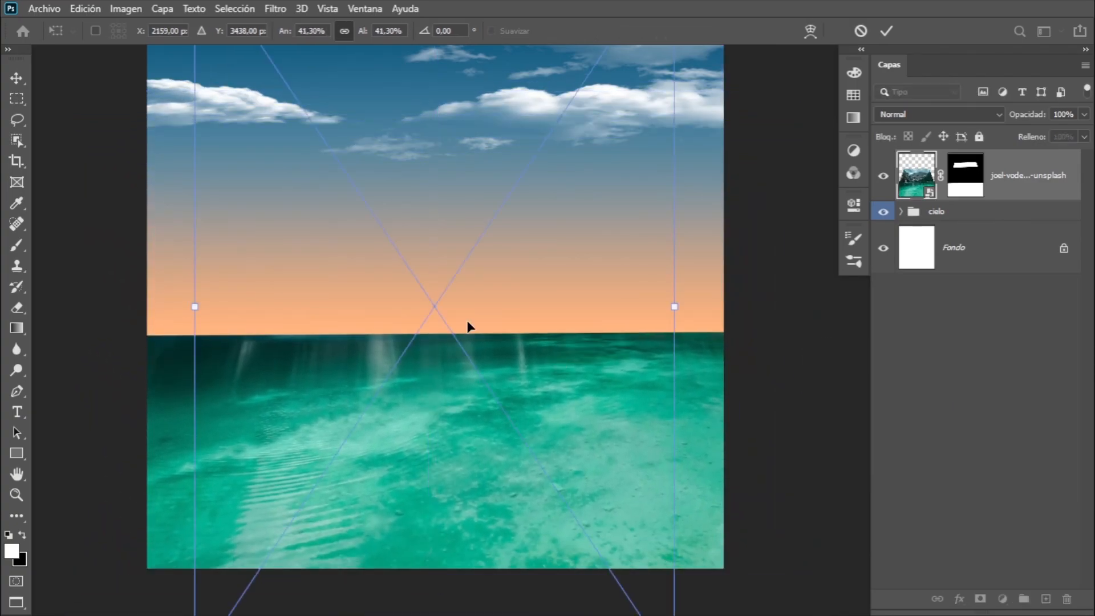
key("ctrl+minus")
key("ctrl+minus")
left_click_drag(499, 340, 499, 290)
key("Return")
key("ctrl+plus")
key("ctrl")
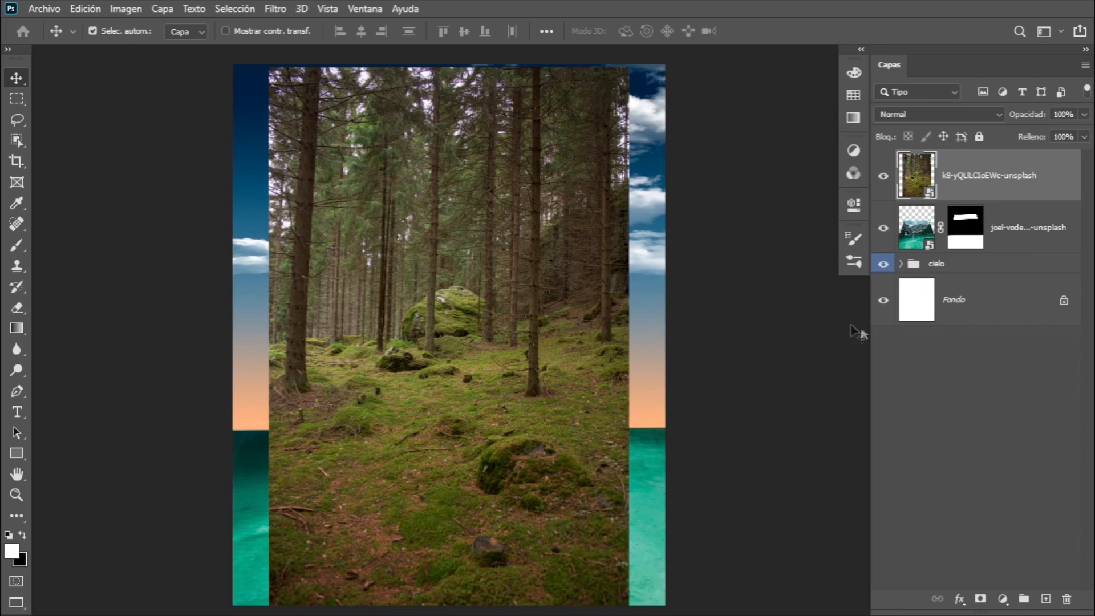
Mask the forest photo so that only its mossy ground below the trees remains.
left_click(16, 99)
scroll(283, 567, "down", 3)
left_click_drag(249, 565, 673, 322)
left_click(980, 599)
Apply a perspective transform to the forest ground, narrowing its upper end and spreading its lower corners.
key("ctrl+t")
scroll(612, 103, "up", 4)
left_click_drag(627, 78, 552, 78)
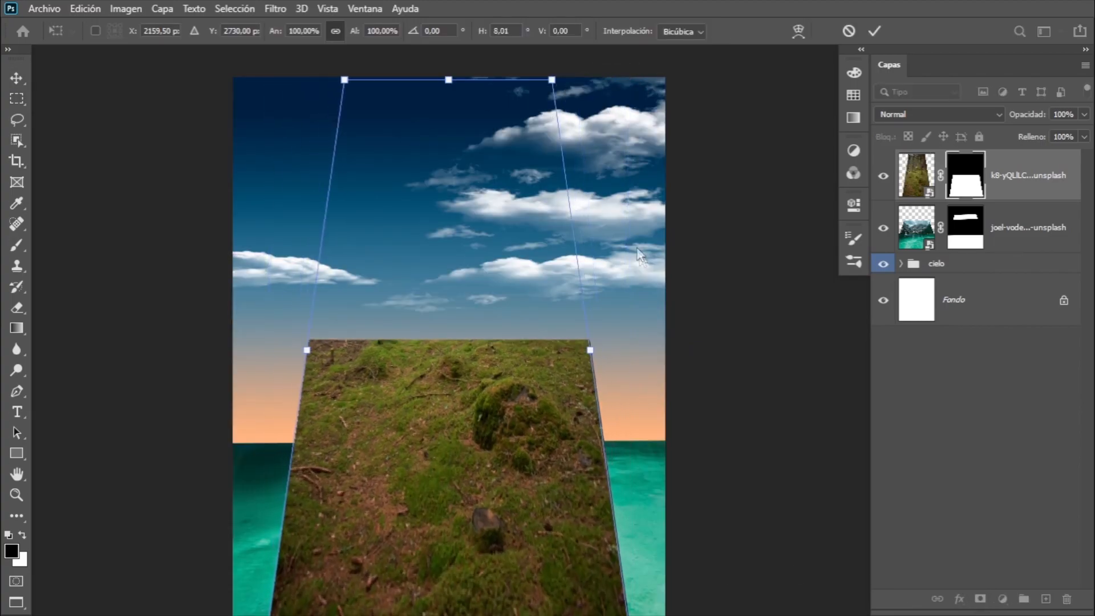
scroll(608, 191, "down", 3)
left_click_drag(591, 292, 606, 351)
left_click_drag(488, 415, 483, 336)
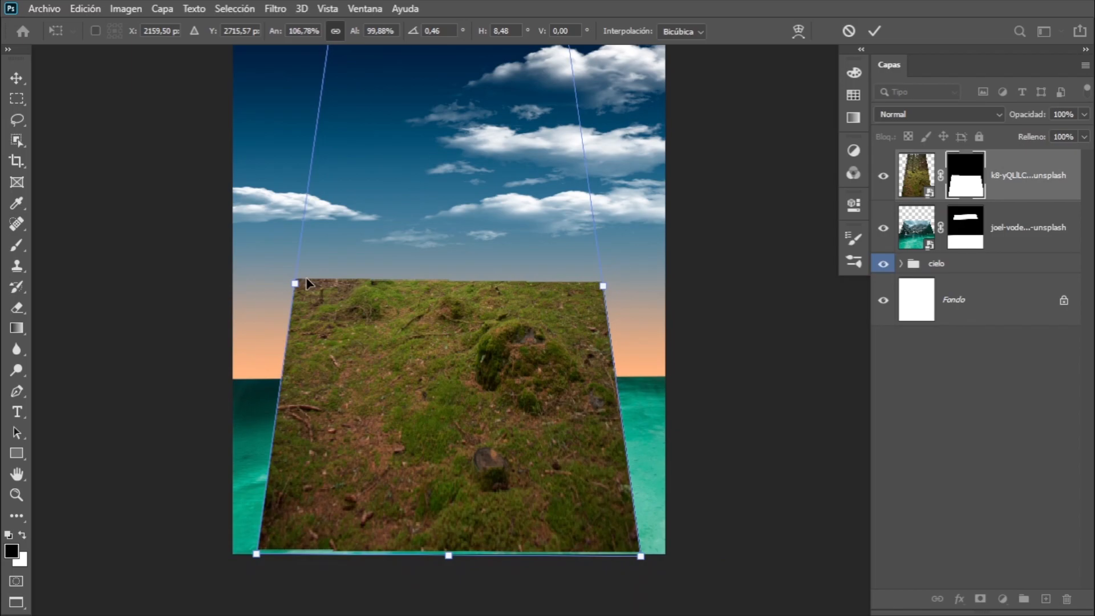
Widen the forest ground's base beyond the canvas sides, lower its upper end and apply the perspective transform.
scroll(548, 217, "up", 6)
left_click_drag(454, 98, 442, 113)
scroll(443, 113, "down", 5)
left_click_drag(335, 51, 331, 110)
key("ctrl+z")
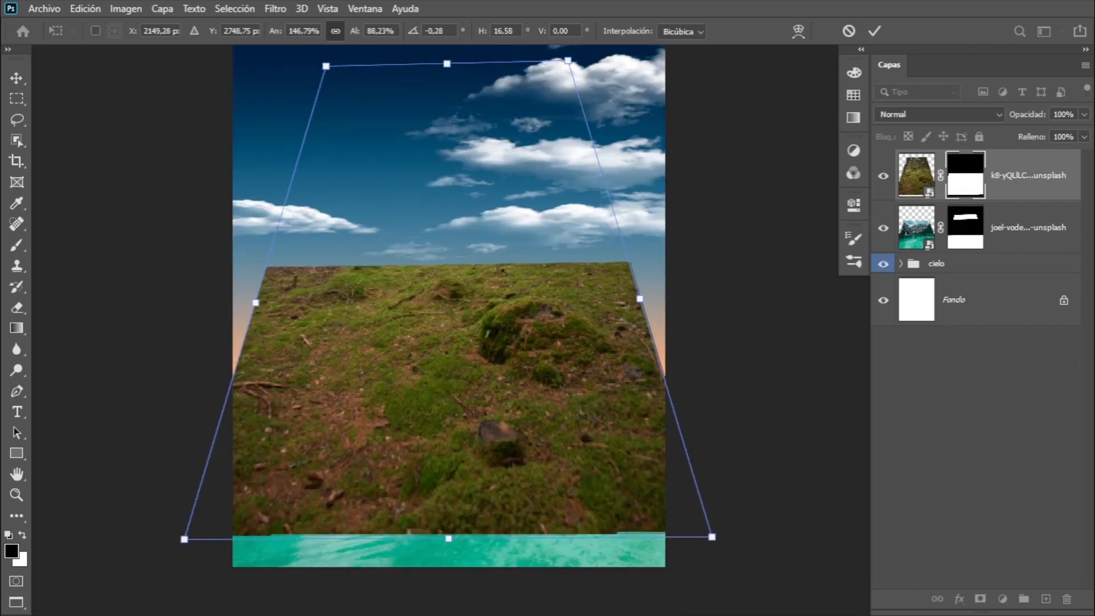
key("Return")
Scale the forest ground to about 63% and place it centred over the water.
key("ctrl+t")
left_click_drag(714, 98, 643, 161)
left_click_drag(432, 417, 435, 462)
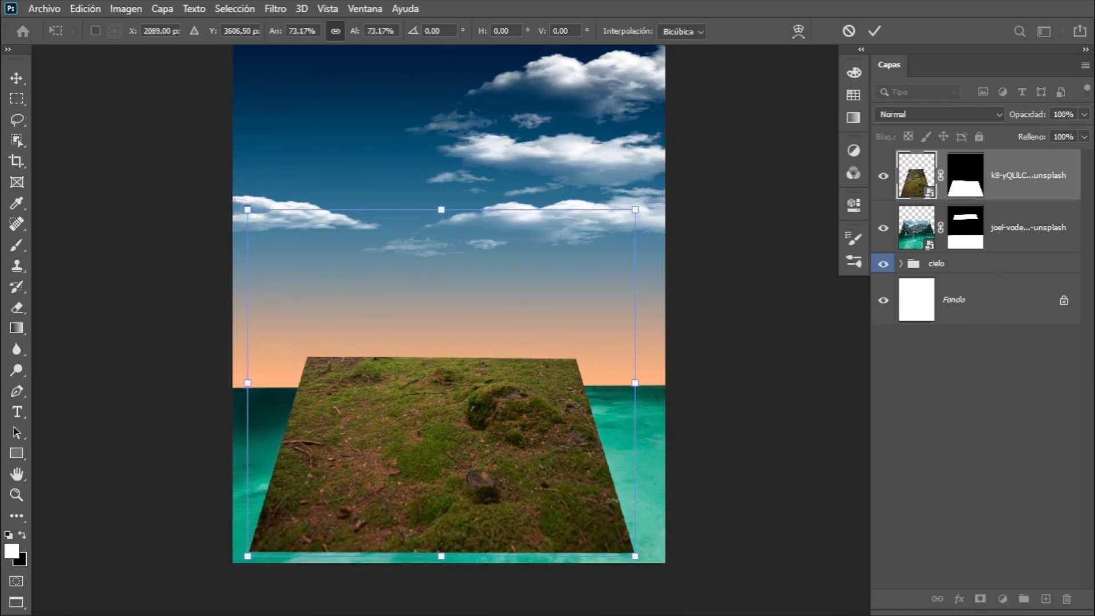
left_click_drag(634, 209, 627, 222)
left_click_drag(486, 399, 498, 406)
left_click_drag(630, 230, 603, 255)
left_click_drag(462, 419, 466, 413)
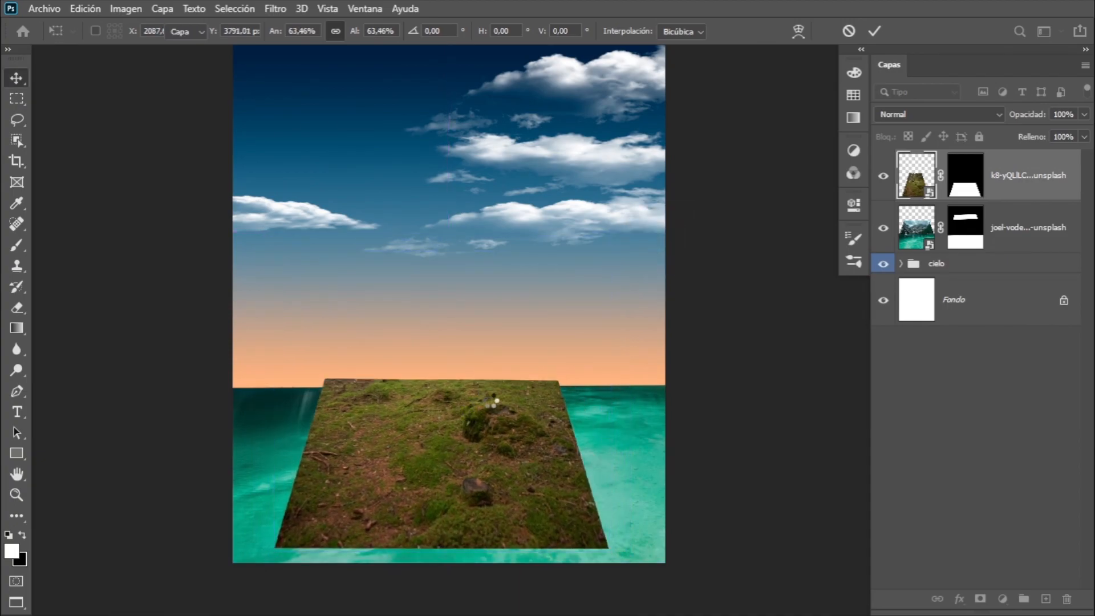
key("Return")
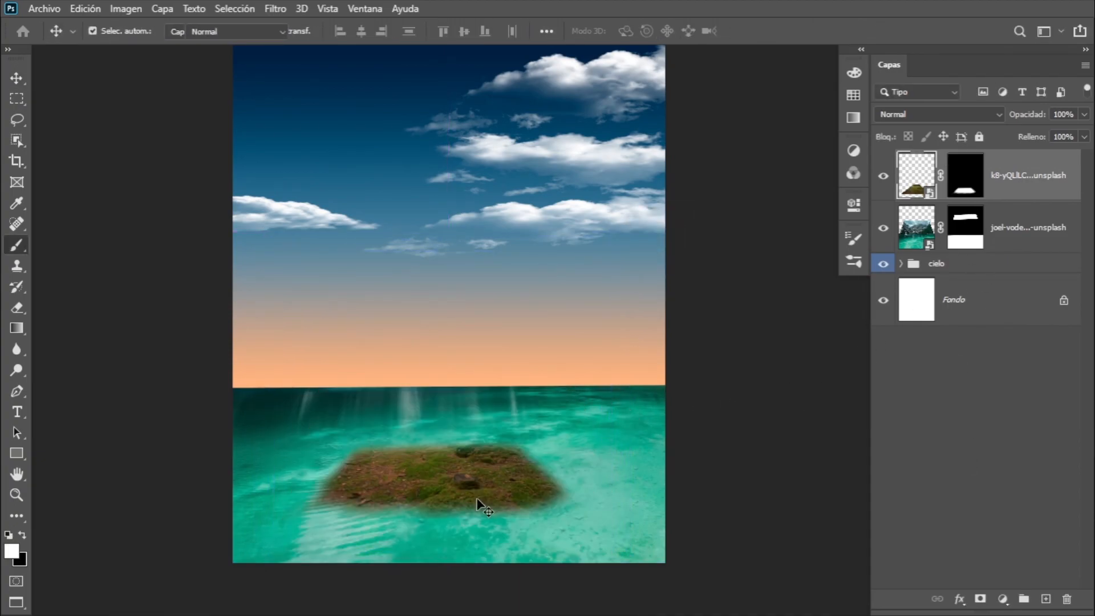
Paint the forest ground's layer mask with a different brush tip to give the island irregular edges.
key("b")
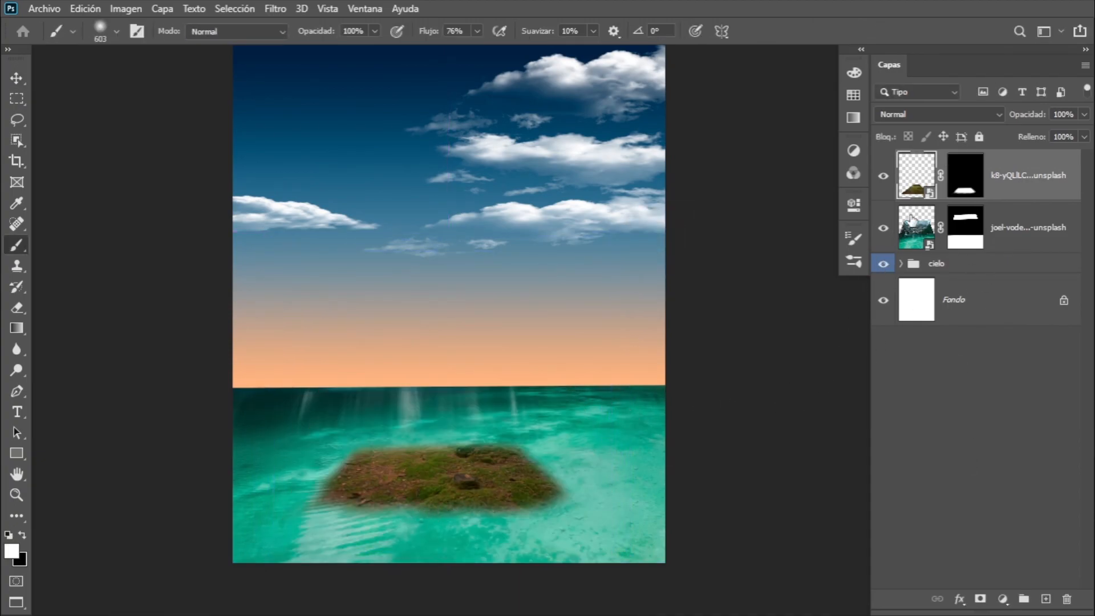
mouse_move(319, 514)
left_mouse_down()
mouse_move(336, 504)
mouse_move(323, 504)
left_mouse_up()
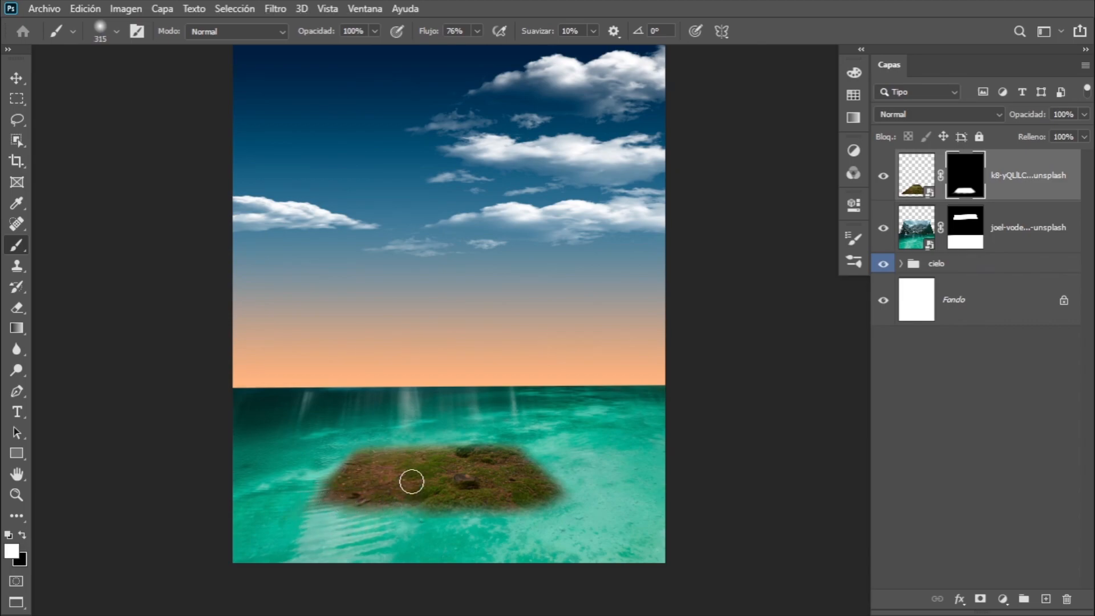
right_click(412, 485)
left_click(433, 345)
scroll(502, 452, "down", 1)
scroll(518, 455, "down", 1)
left_click(518, 454)
left_click(519, 491)
left_click(344, 502)
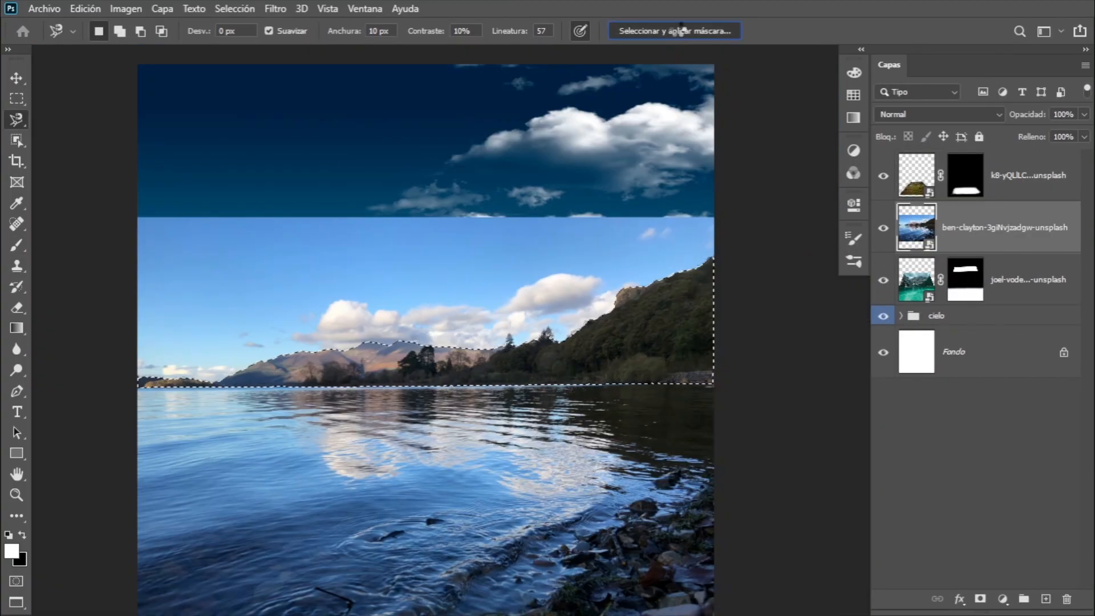
Open the hills selection in Select and Mask and refine the treeline with a 15 px Refine Edge brush.
left_click(676, 31)
scroll(441, 374, "up", 5)
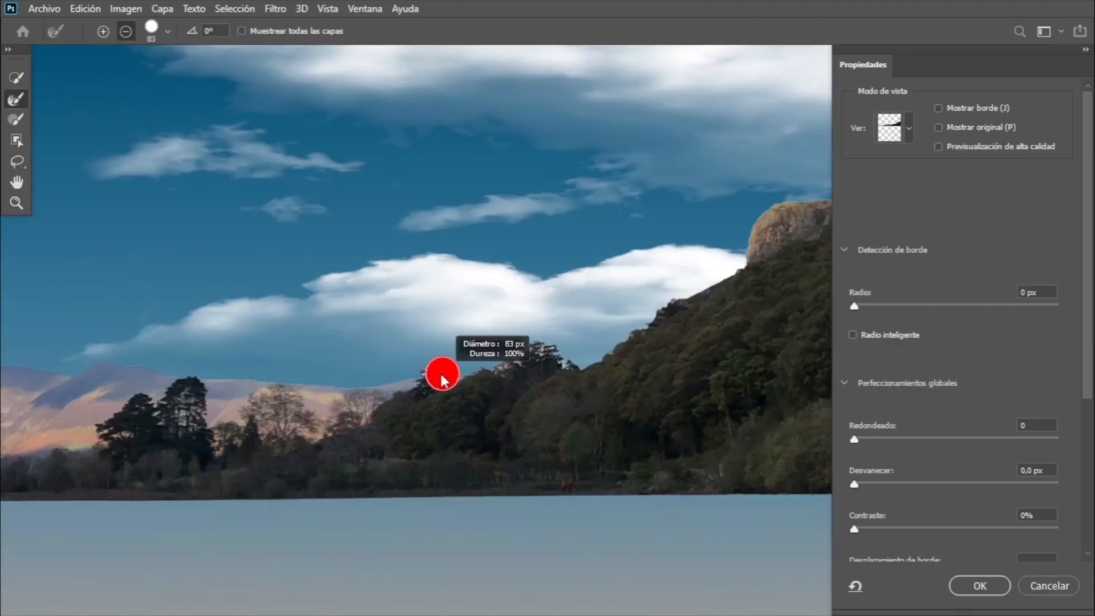
left_click_drag(531, 371, 577, 404)
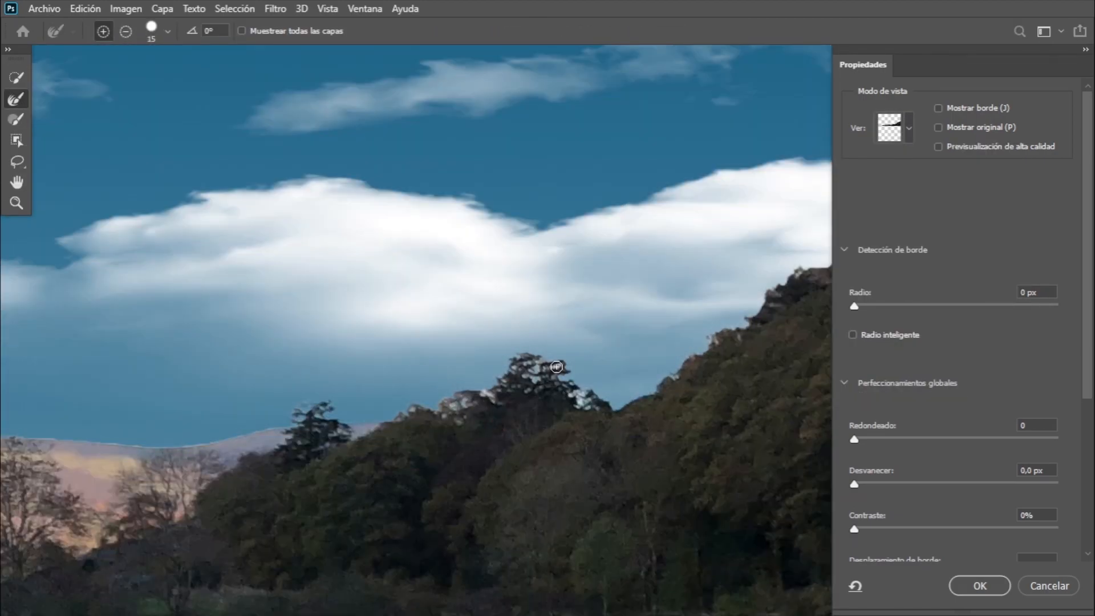
left_click_drag(412, 422, 419, 418)
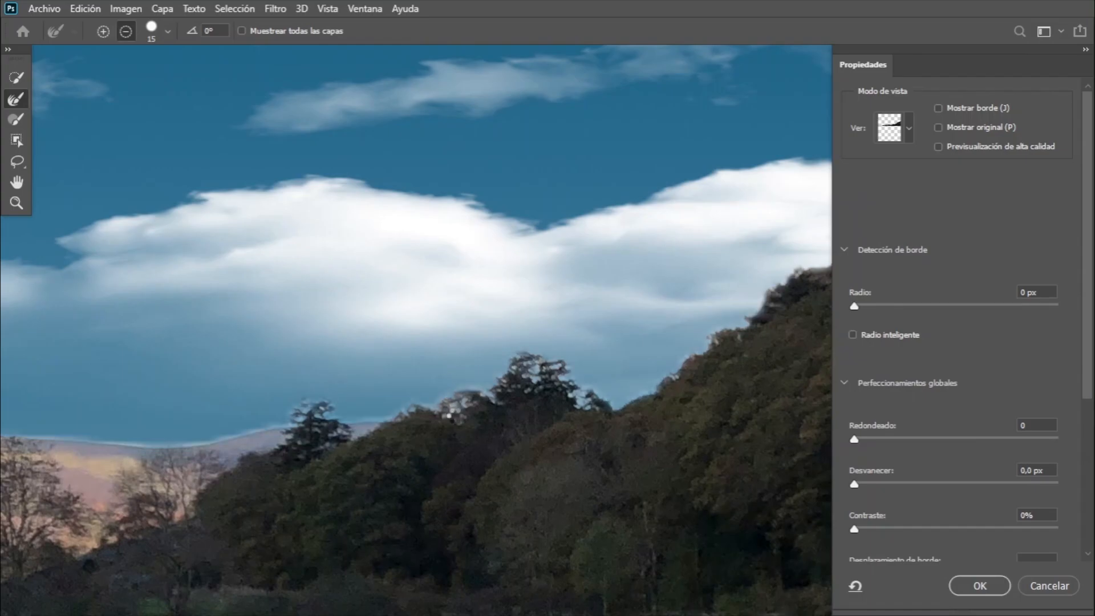
left_click_drag(484, 410, 419, 422)
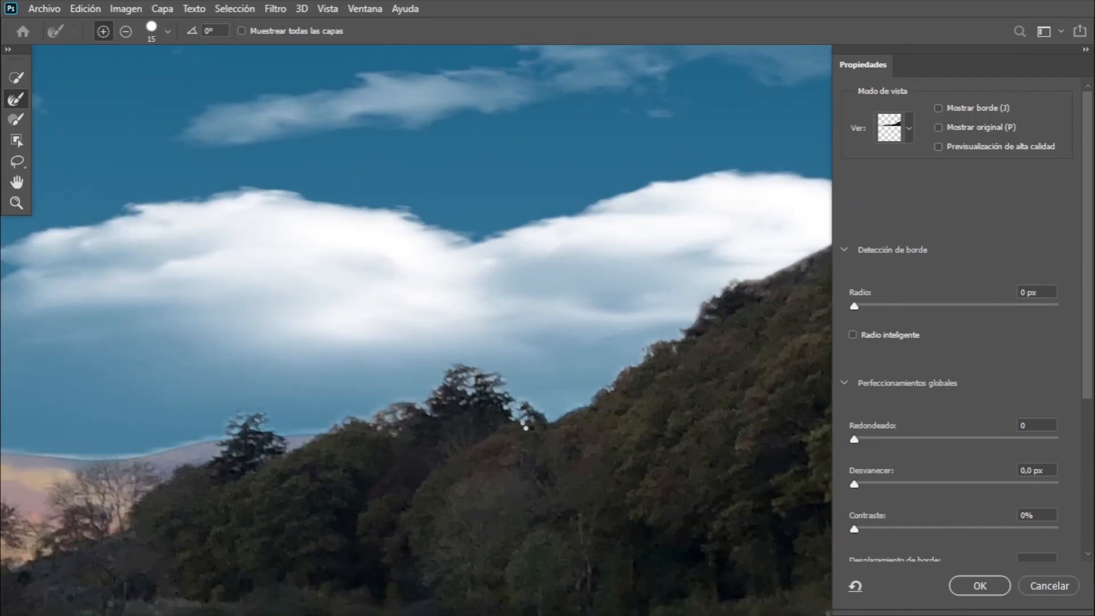
Set the hills' edge to a 4 px smart radius, smooth 14, feather 5.9 px and contrast 60%, and shift the edge inward.
key("ctrl+0")
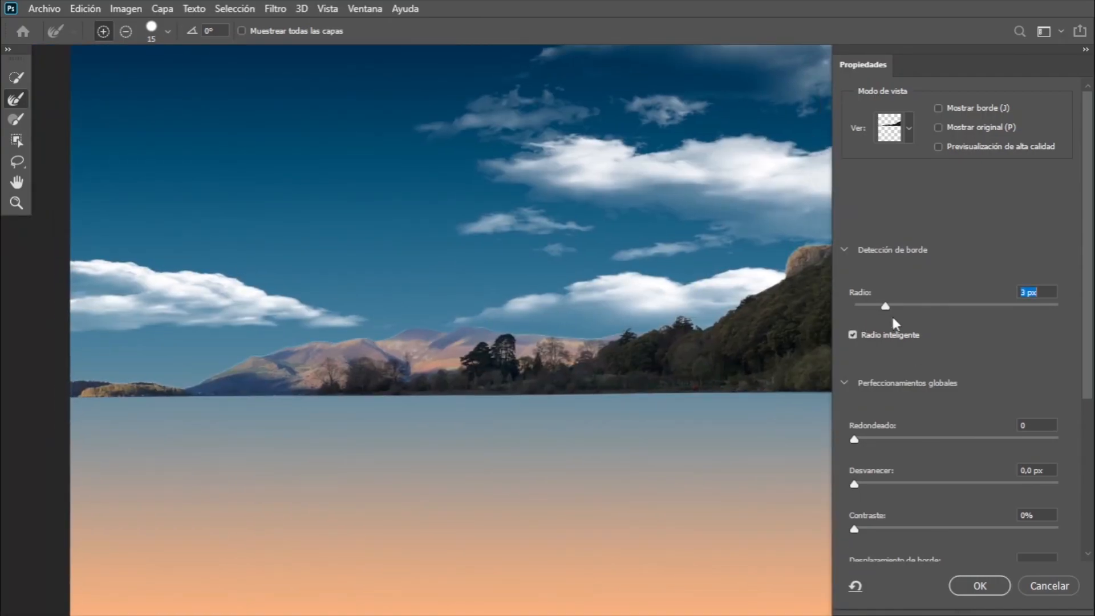
scroll(887, 320, "down", 2)
left_click_drag(853, 438, 886, 439)
left_click_drag(853, 483, 958, 483)
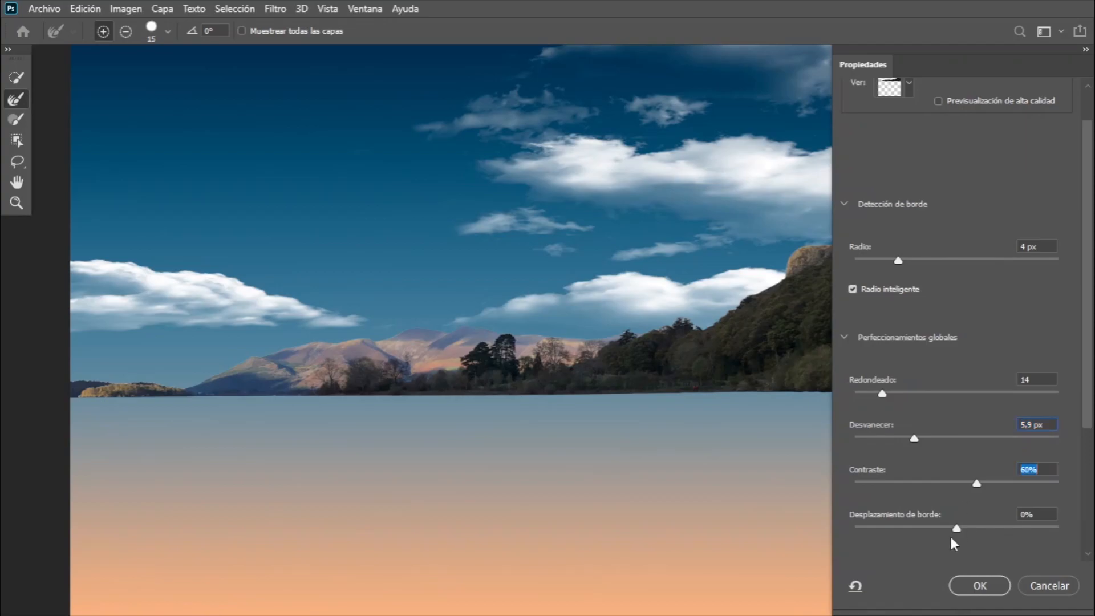
left_click_drag(943, 532, 928, 529)
Output the refined hills selection to a new layer.
scroll(880, 454, "down", 5)
left_click(878, 455)
left_click(876, 456)
left_click(872, 453)
left_click(969, 512)
left_click(912, 540)
left_click(979, 585)
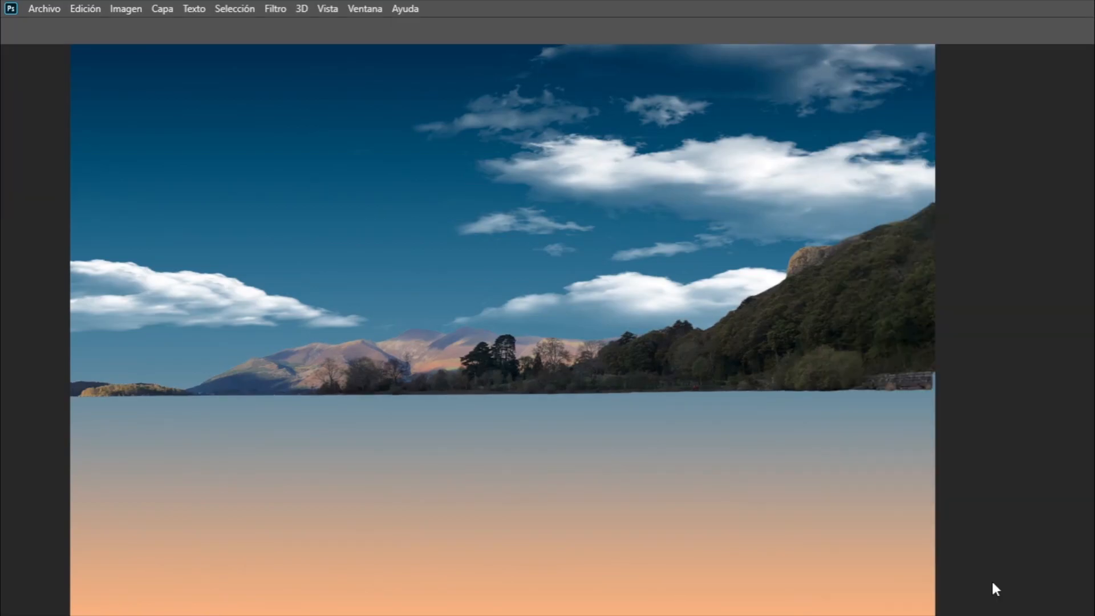
Duplicate the hills layer, flip the copy horizontally and align it with the opposite edge of the canvas.
key("ctrl+0")
key("v")
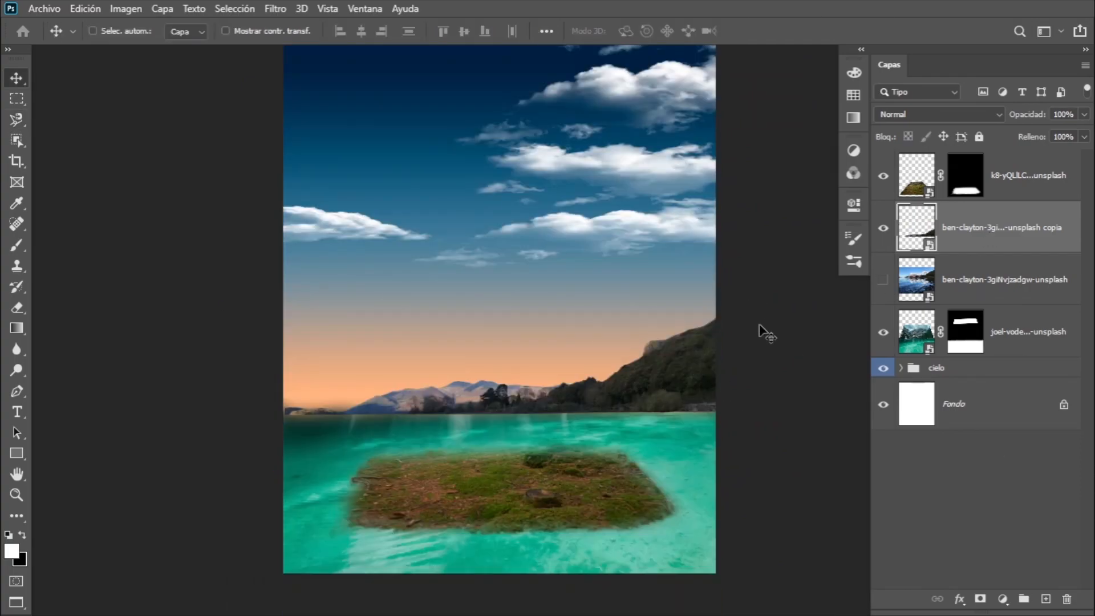
key("ctrl+alt+t")
right_click(678, 365)
left_click(713, 337)
left_click_drag(431, 406, 402, 406)
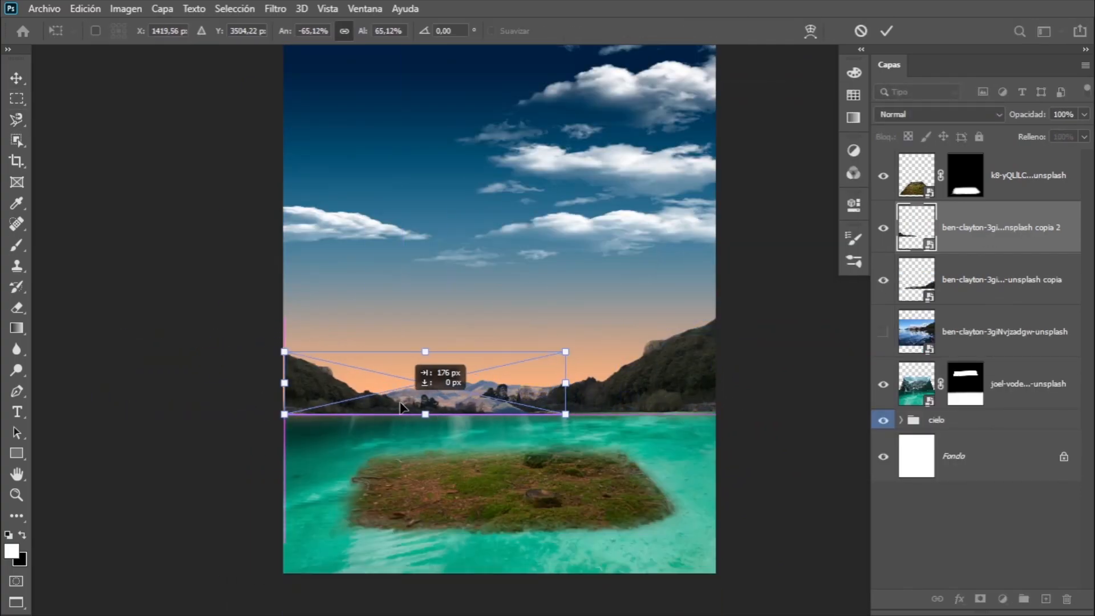
key("Return")
Add a layer mask to the mirrored hills and adjust their position slightly along the horizon.
key("b")
left_click(979, 598)
key("x")
key("x")
key("v")
left_click_drag(433, 352, 436, 344)
left_click_drag(346, 399, 330, 401)
Brush the mirrored hills' mask to blend them into the original mountain range.
key("b")
key("x")
left_click_drag(510, 426, 498, 427)
key("x")
mouse_move(438, 404)
left_mouse_down()
mouse_move(465, 404)
mouse_move(424, 399)
left_mouse_up()
Toggle the original hills layer off and on to examine how the two hill layers blend.
left_click(883, 280)
left_click(883, 281)
left_click(883, 281)
left_click(883, 280)
left_click(998, 279)
key("x")
scroll(577, 297, "up", 2)
scroll(577, 296, "down", 1)
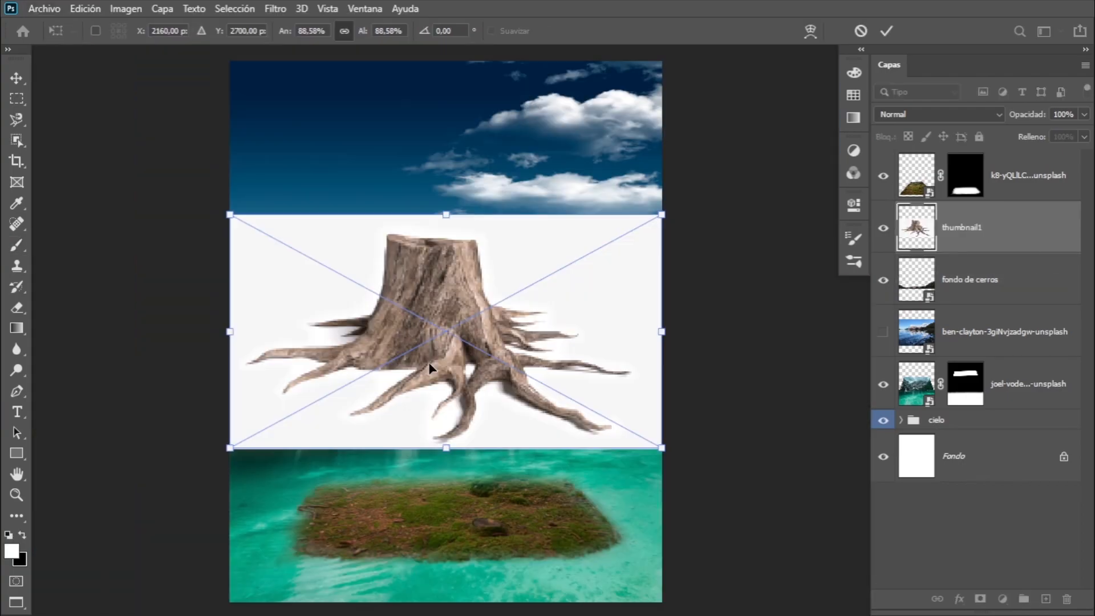
Move the tree stump layer to the top of the stack and select the stump with Object Selection.
left_click_drag(987, 226, 988, 152)
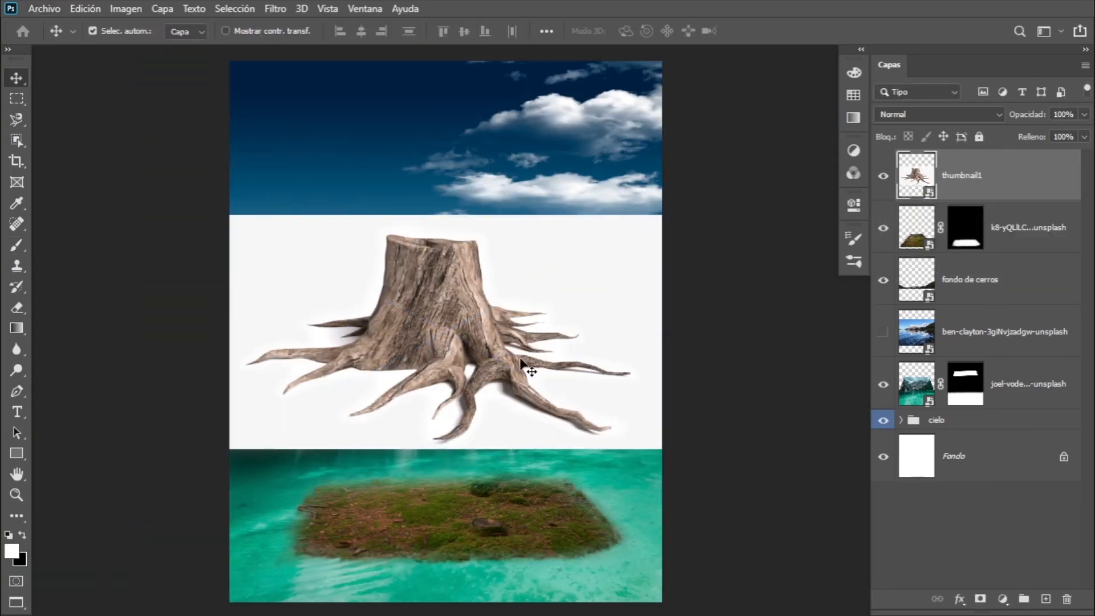
left_click(19, 147)
left_click_drag(273, 231, 608, 439)
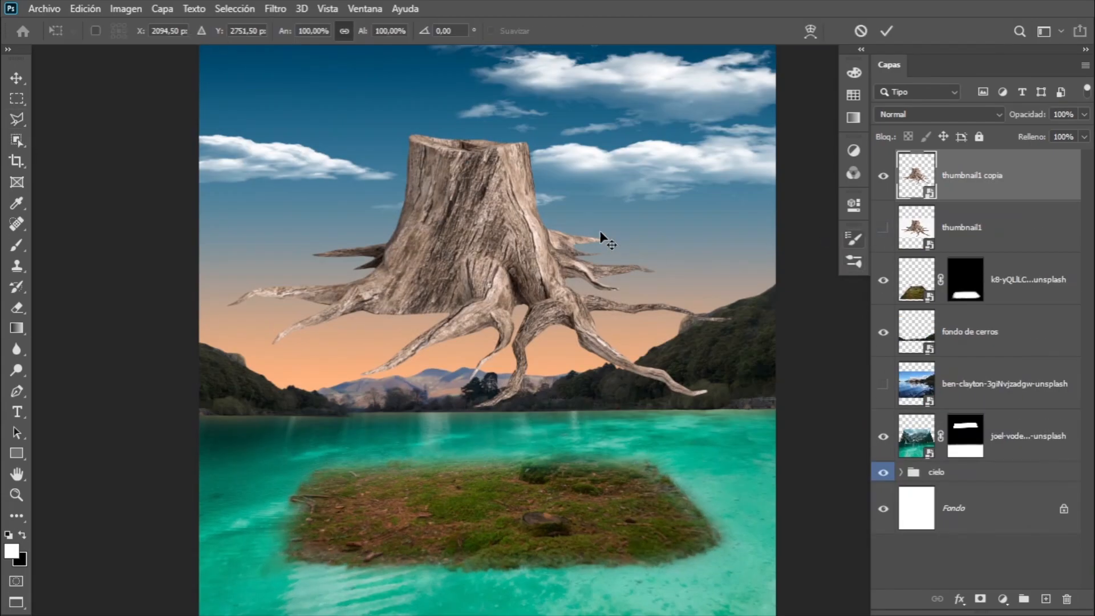
Scale the cut-out stump to about 75% and centre it on the mossy island.
key("ctrl+t")
left_click_drag(477, 217, 499, 415)
left_click_drag(751, 323, 623, 386)
left_click_drag(450, 446, 501, 444)
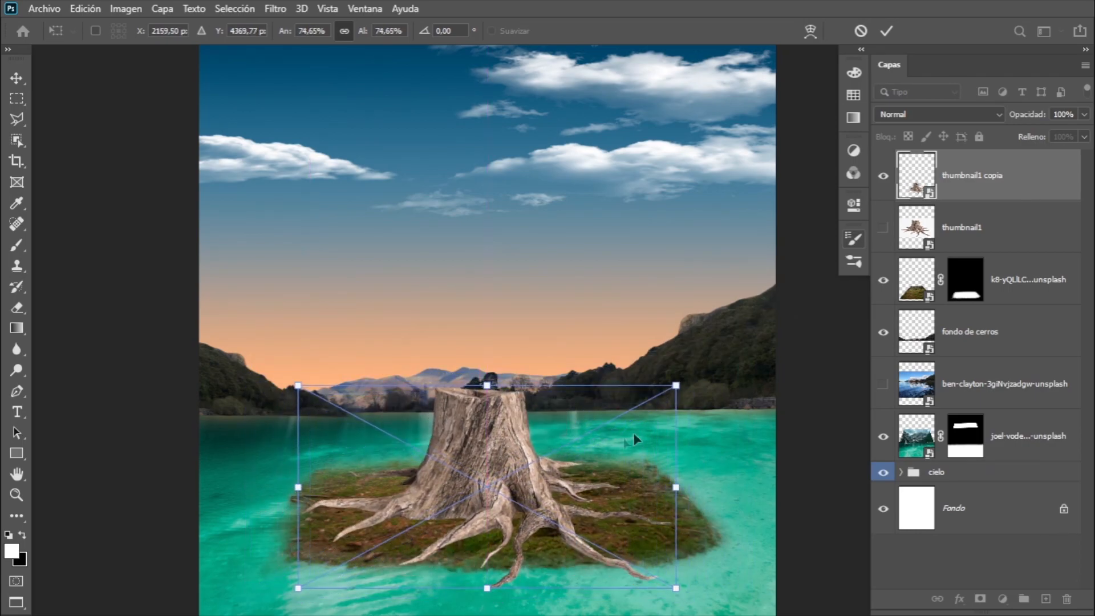
key("Return")
key("l")
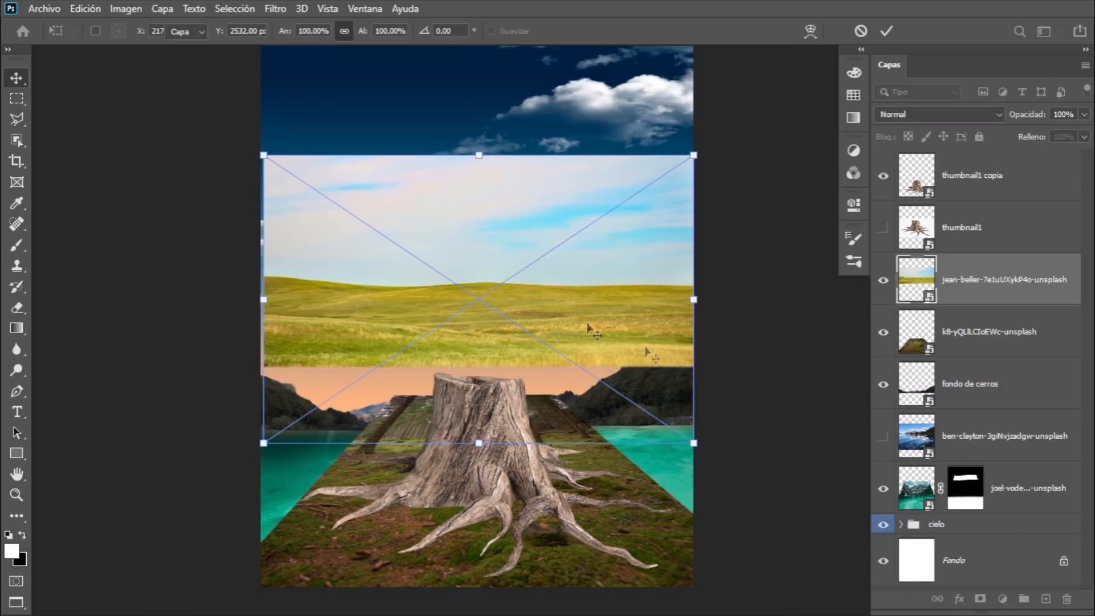
Place the meadow photo and mask out its sky, keeping only the grass.
key("Return")
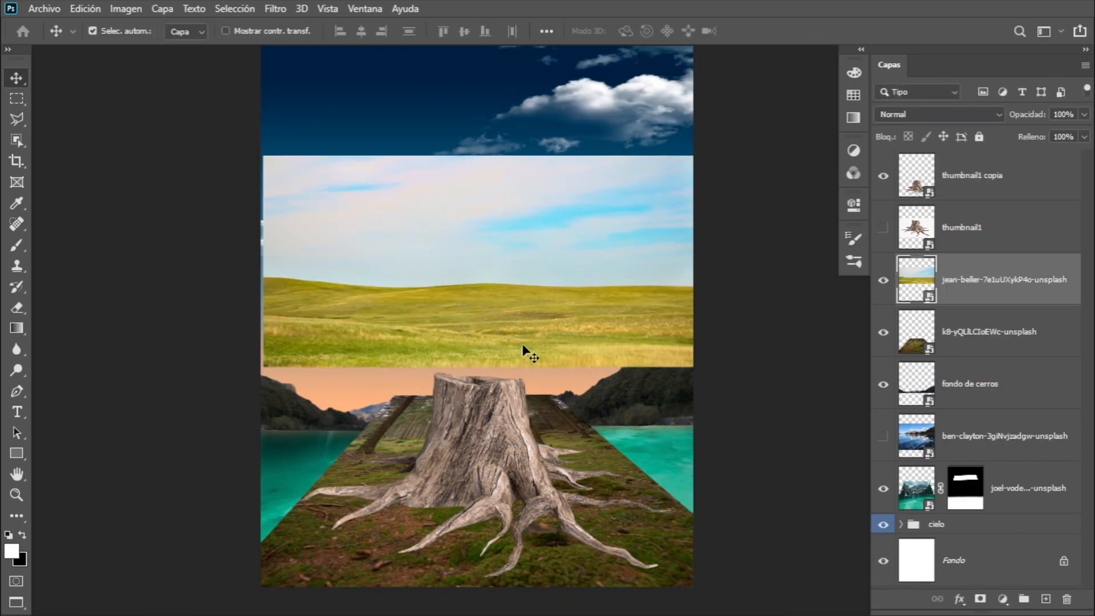
scroll(342, 256, "up", 2)
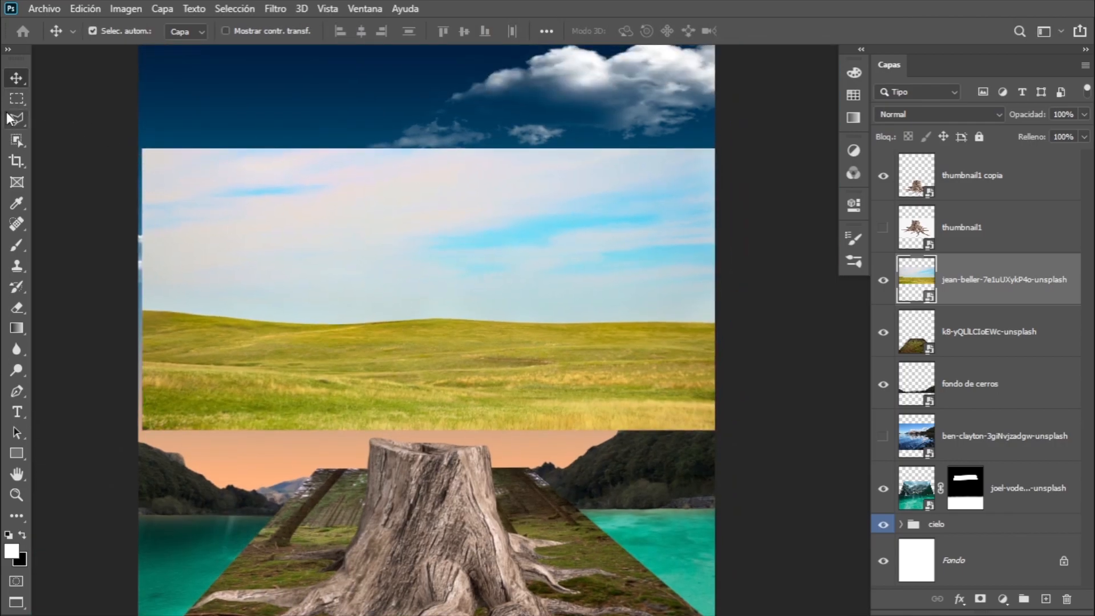
left_click(17, 98)
left_click_drag(138, 114, 818, 330)
left_click(979, 599, "alt")
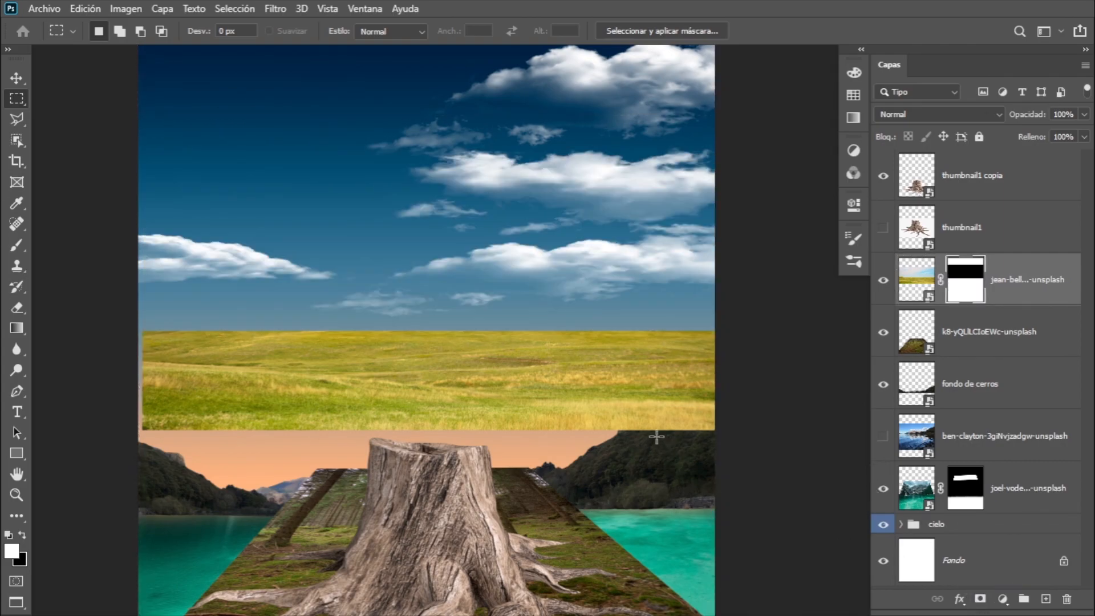
Convert the masked meadow layer into a smart object.
key("v")
right_click(1074, 285)
key("Escape")
right_click(1042, 268)
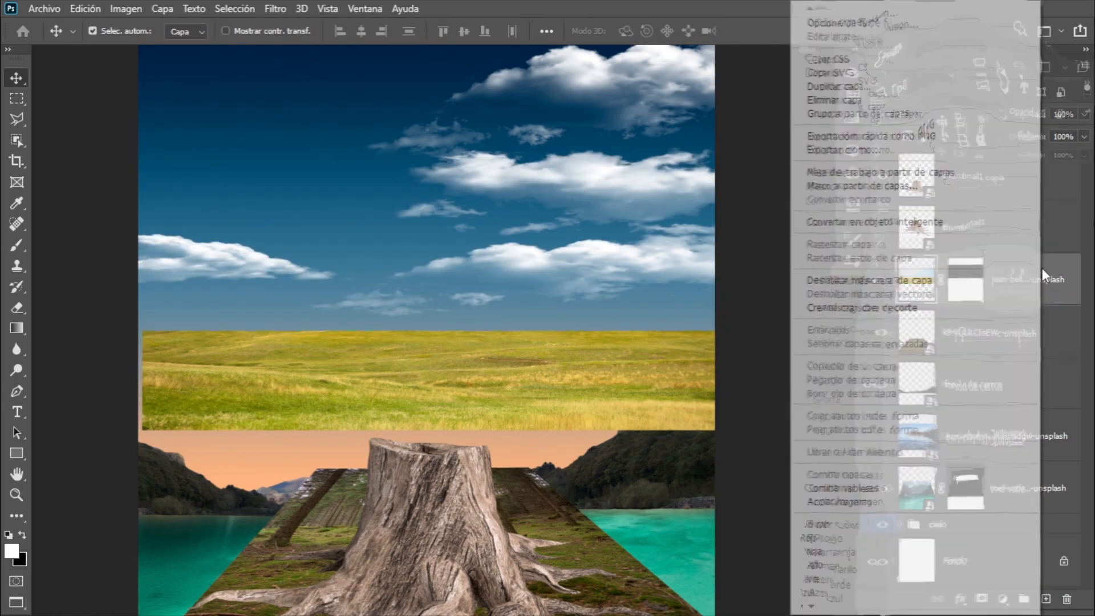
left_click(969, 280)
key("ctrl+minus")
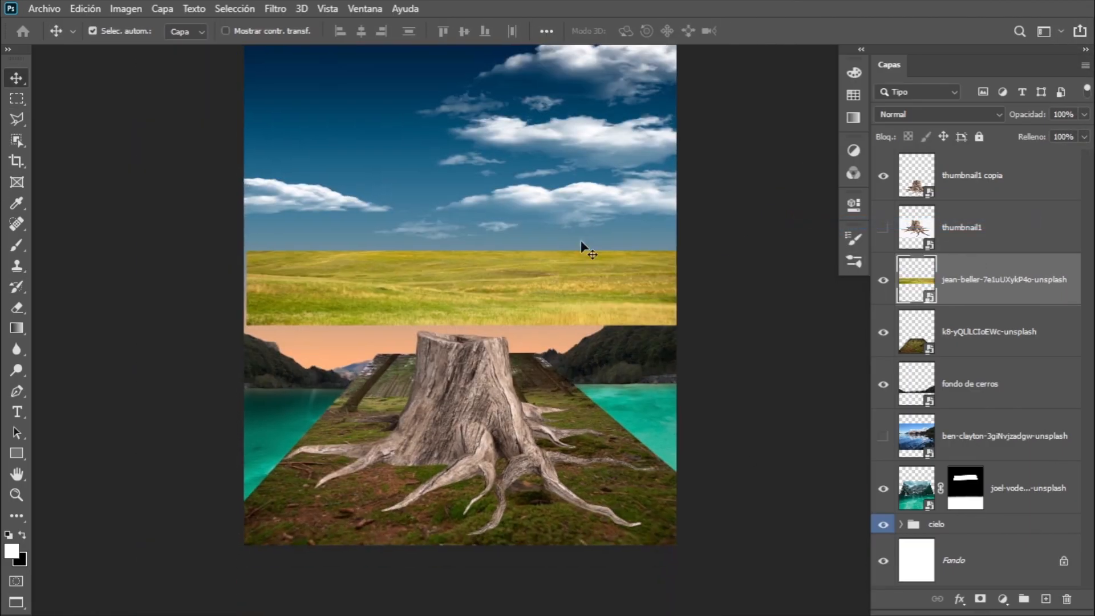
Move the meadow over the forest ground, scale it to about 151% and stretch it vertically past the canvas bottom.
left_click_drag(568, 297, 591, 509)
key("ctrl+t")
left_click_drag(462, 337, 462, 229)
left_click_drag(540, 520, 559, 472)
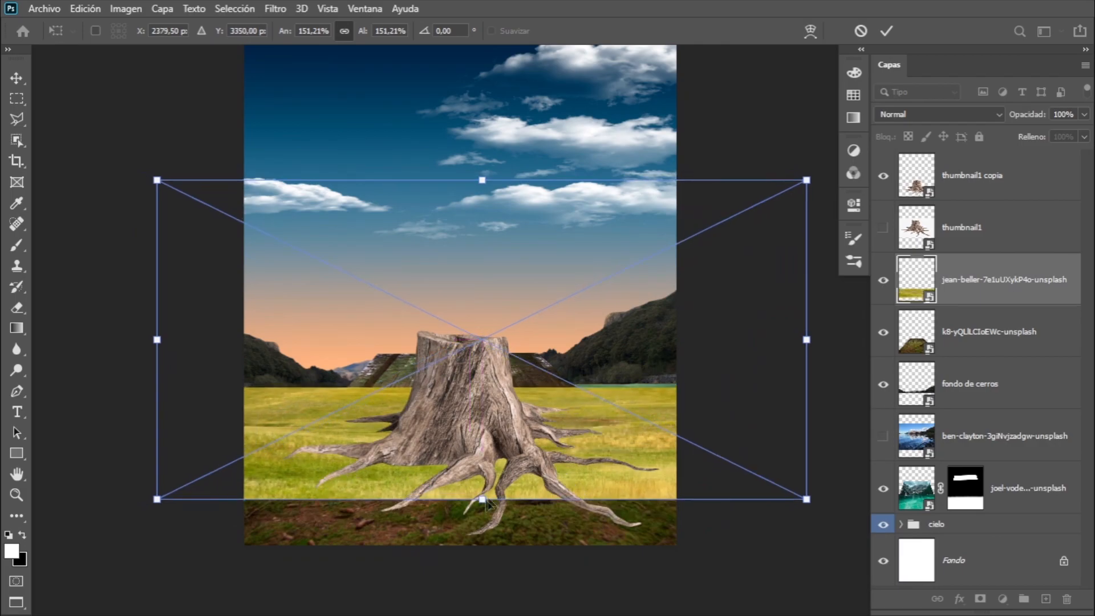
left_click_drag(489, 502, 484, 559)
left_click_drag(484, 181, 482, 89)
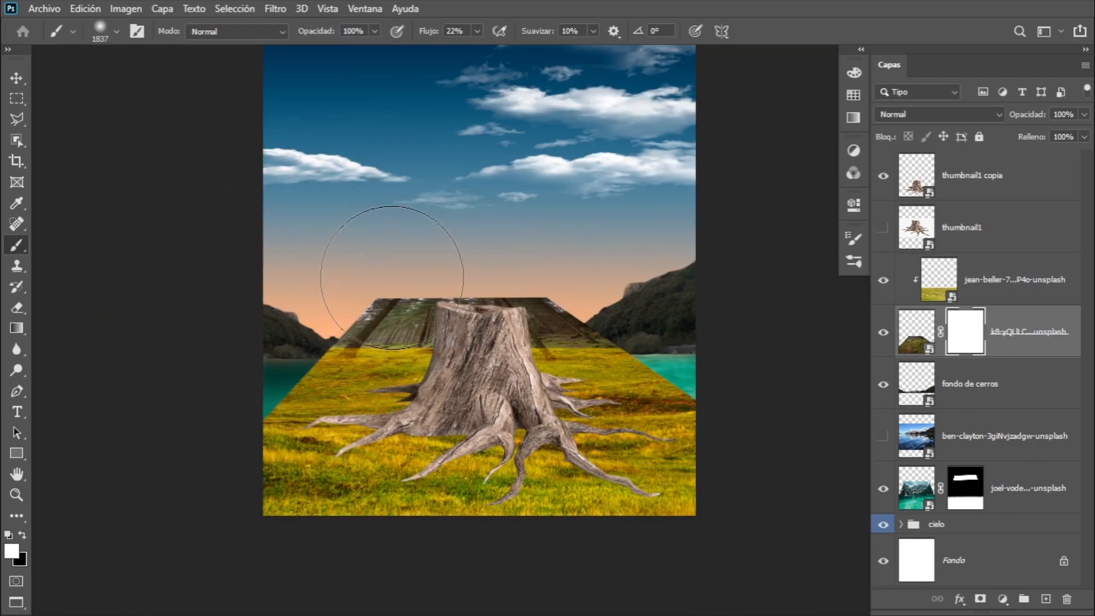
Paint black on the forest ground's mask with a large soft brush to hide its upper part behind the stump.
left_click_drag(467, 263, 444, 265)
left_click_drag(394, 277, 479, 279)
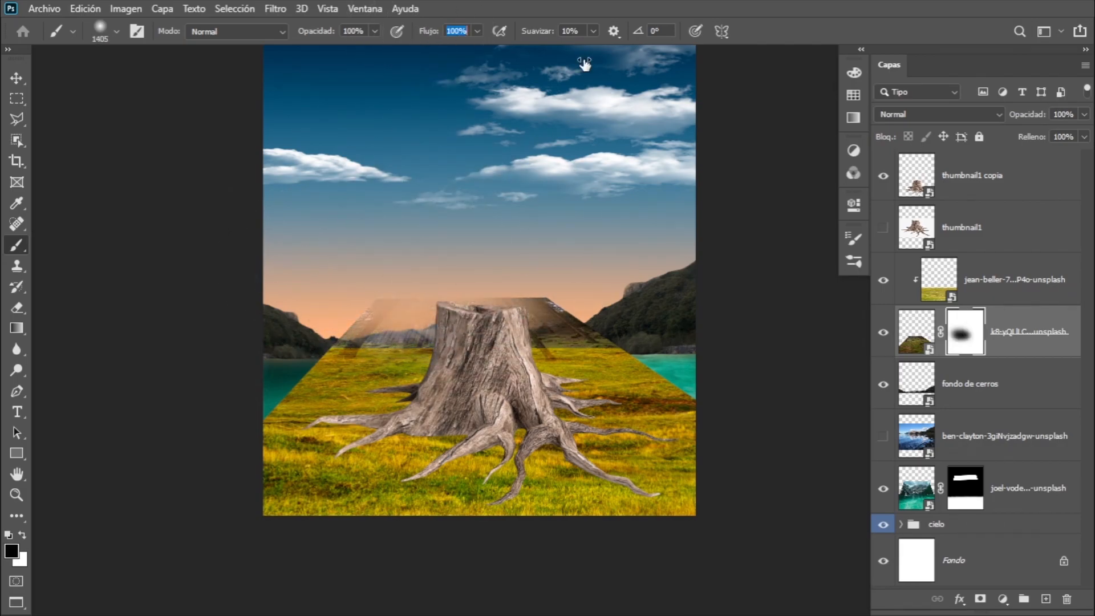
mouse_move(414, 268)
left_mouse_down()
mouse_move(405, 313)
mouse_move(316, 276)
mouse_move(484, 306)
mouse_move(308, 316)
left_mouse_up()
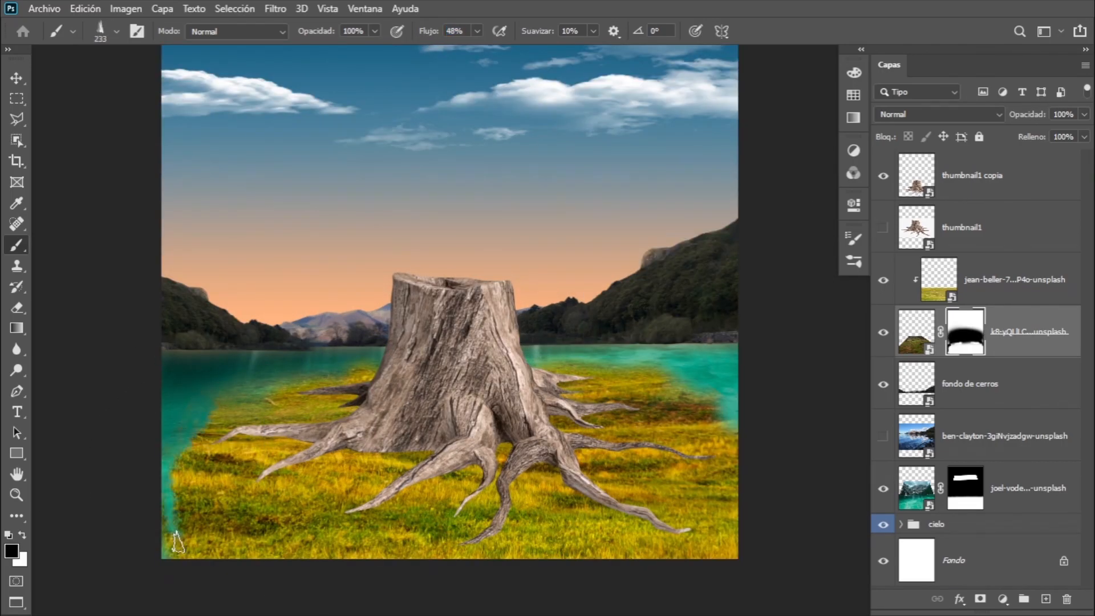
Shape the island's side and lower edges on the mask using a smaller grass-shaped brush at 20% flow.
key("x")
key("shift+2")
key("bracketleft")
key("bracketleft")
scroll(184, 500, "up", 3)
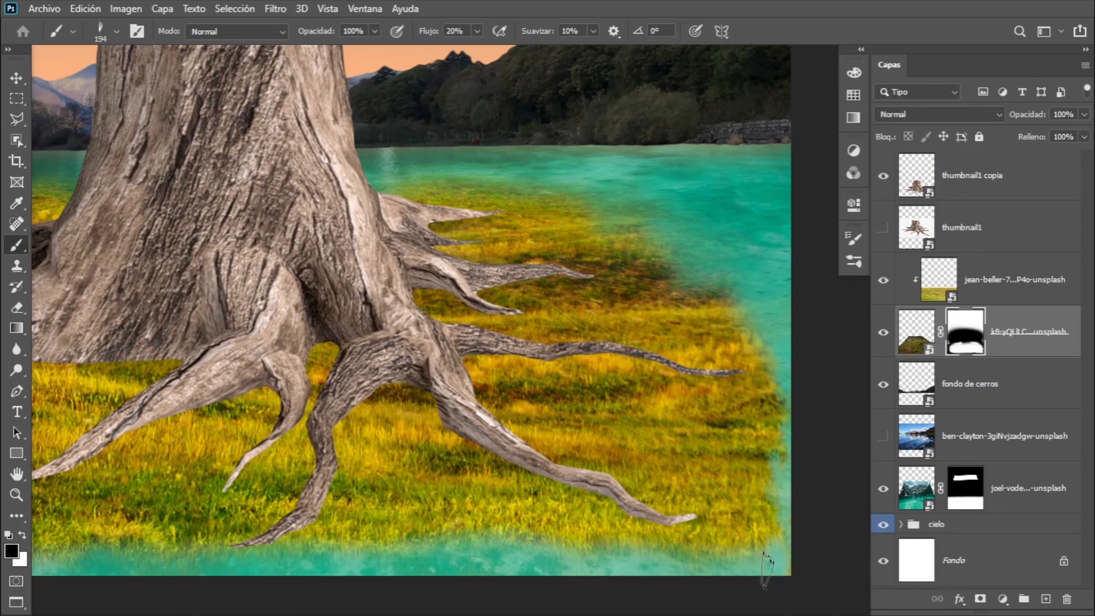
Soften the island's borders and mask patches within the grass using a soft low-flow brush, blending the ground into the water.
key("ctrl+0")
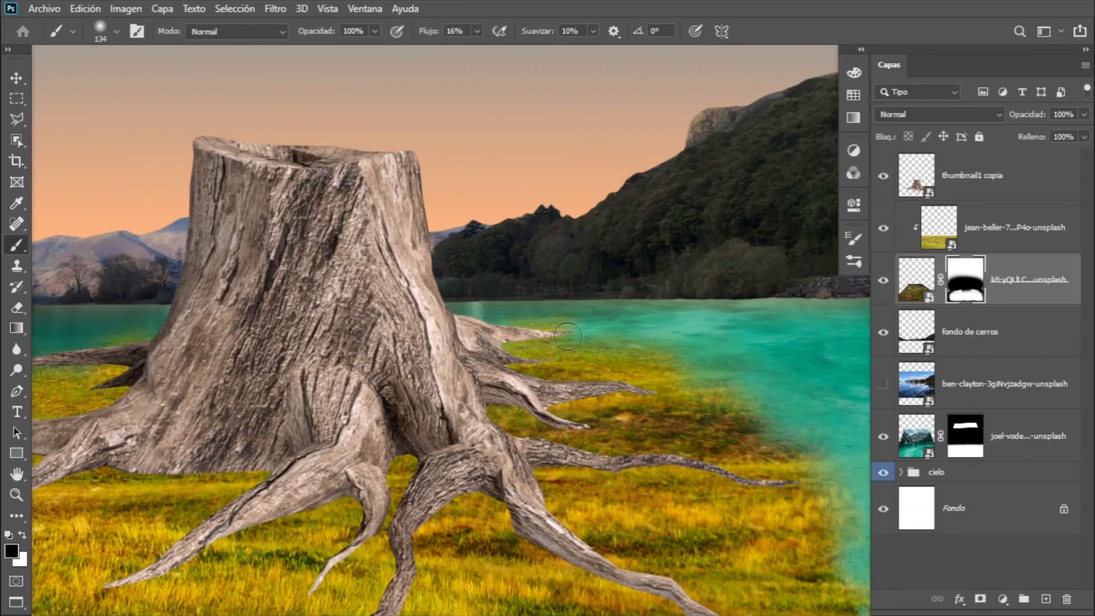
key("ctrl+0")
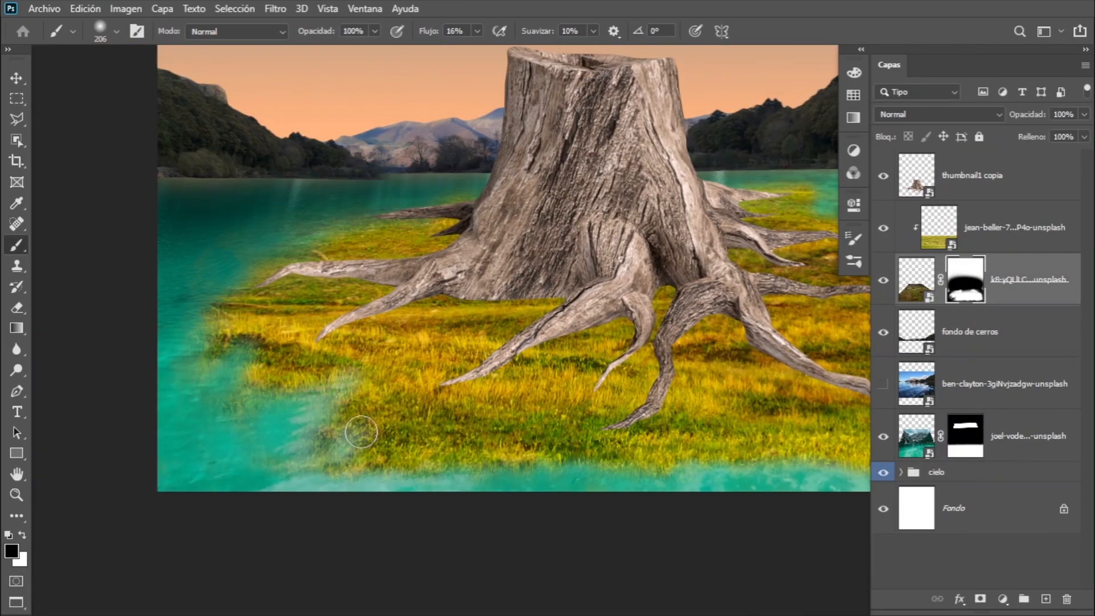
key("ctrl+0")
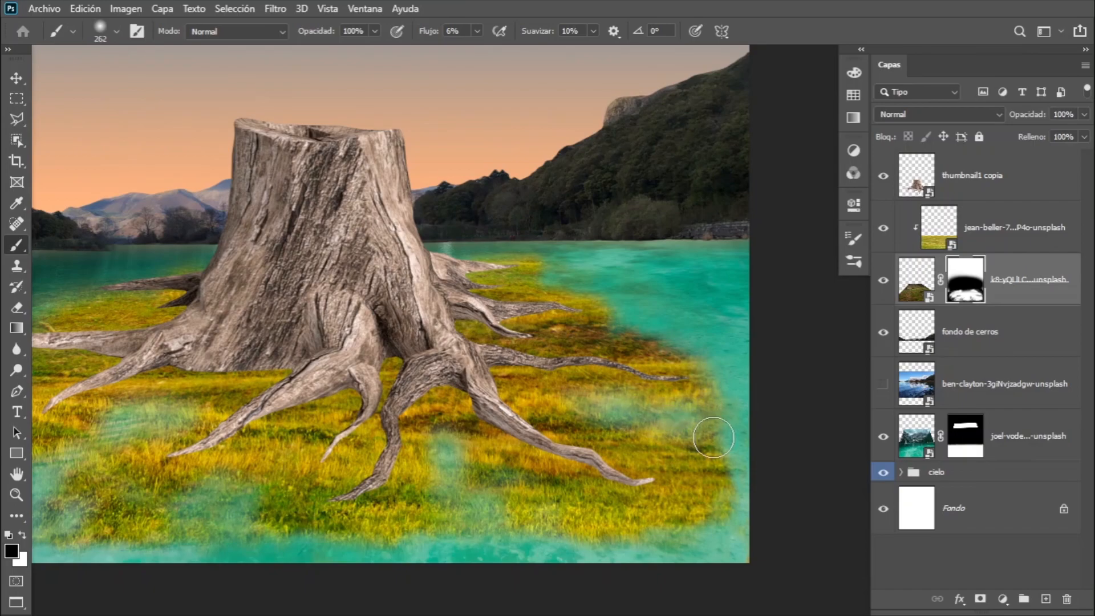
key("ctrl+0")
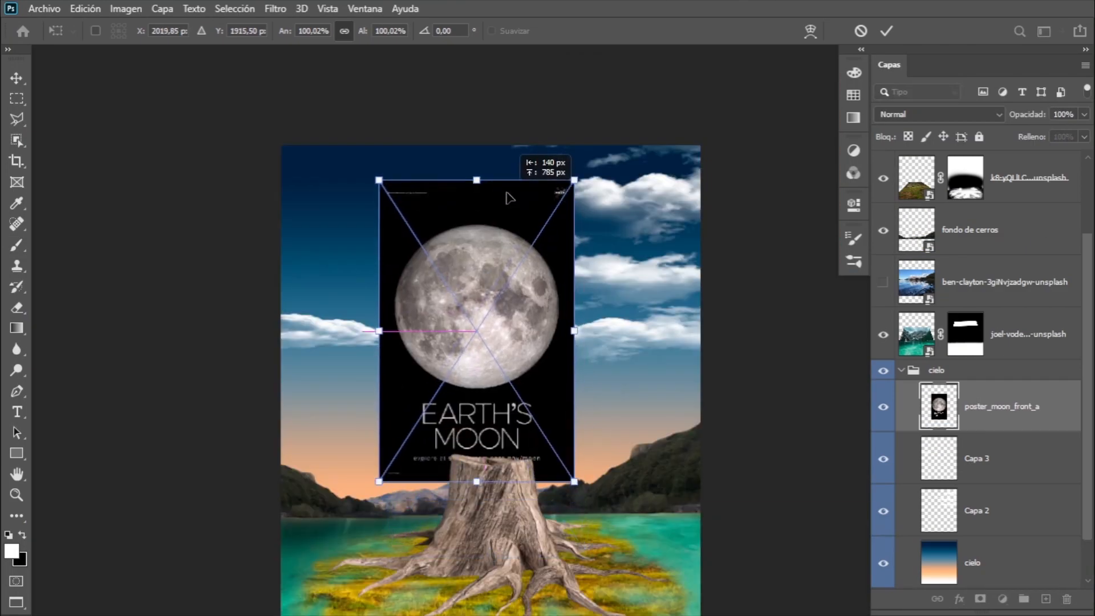
Place the moon poster over the sky in the cielo group and make an elliptical selection around the moon.
left_click_drag(509, 197, 528, 166)
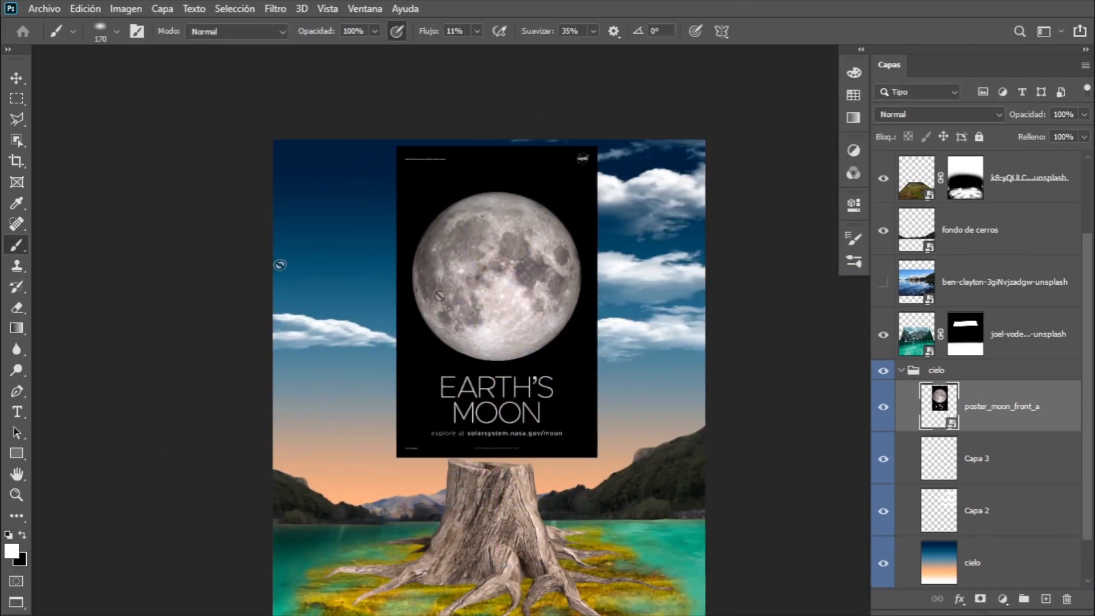
right_click(17, 98)
left_click(79, 112)
left_click_drag(473, 260, 712, 362)
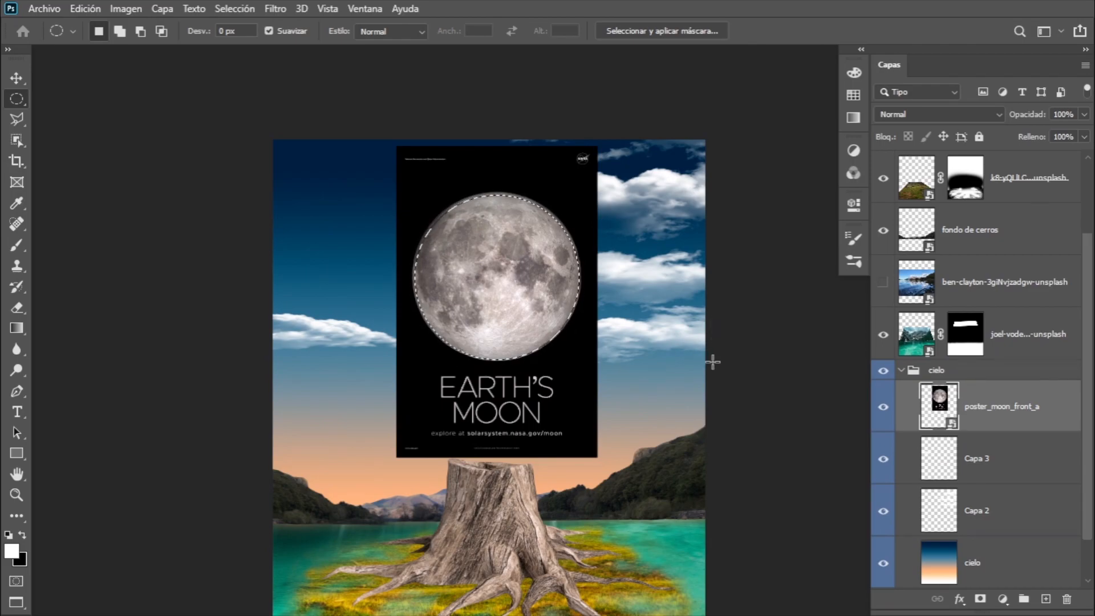
Mask the poster down to the selected moon and convert the masked layer into a smart object.
left_click(980, 598)
key("v")
right_click(1003, 406)
left_click(827, 293)
right_click(965, 406)
left_click(1004, 456)
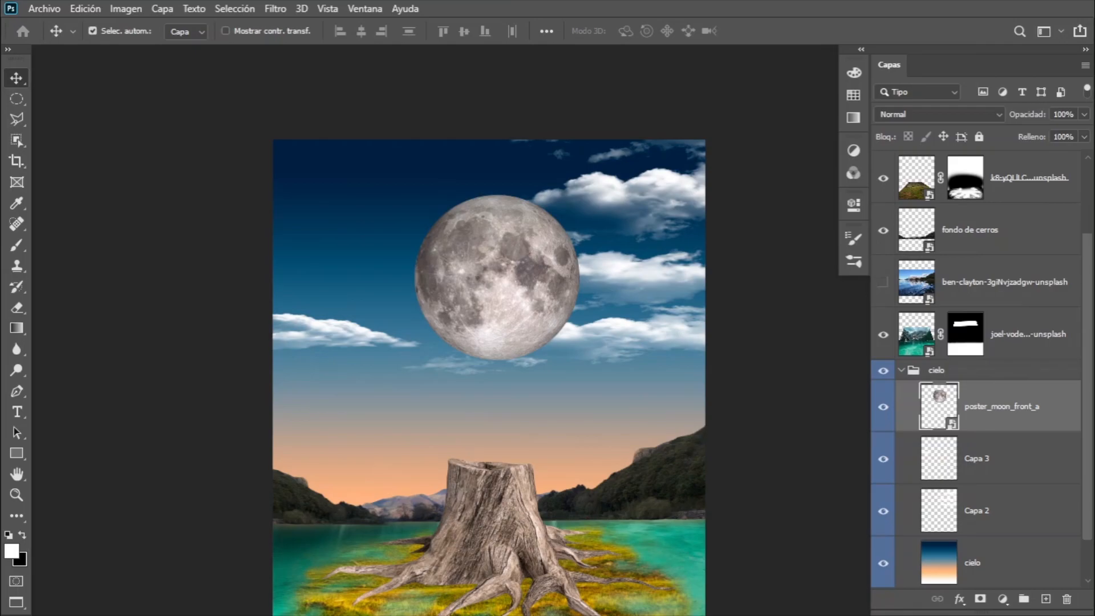
Move the moon up near the canvas's upper edge and send its layer below the cloud layers Capa 3 and Capa 2.
key("ctrl+t")
left_click_drag(489, 292, 491, 213)
key("Return")
key("ctrl+[")
key("ctrl+[")
key("ctrl+t")
key("Return")
Add a layer mask to the moon and fade its left side with a large soft black brush.
left_click(980, 599)
key("b")
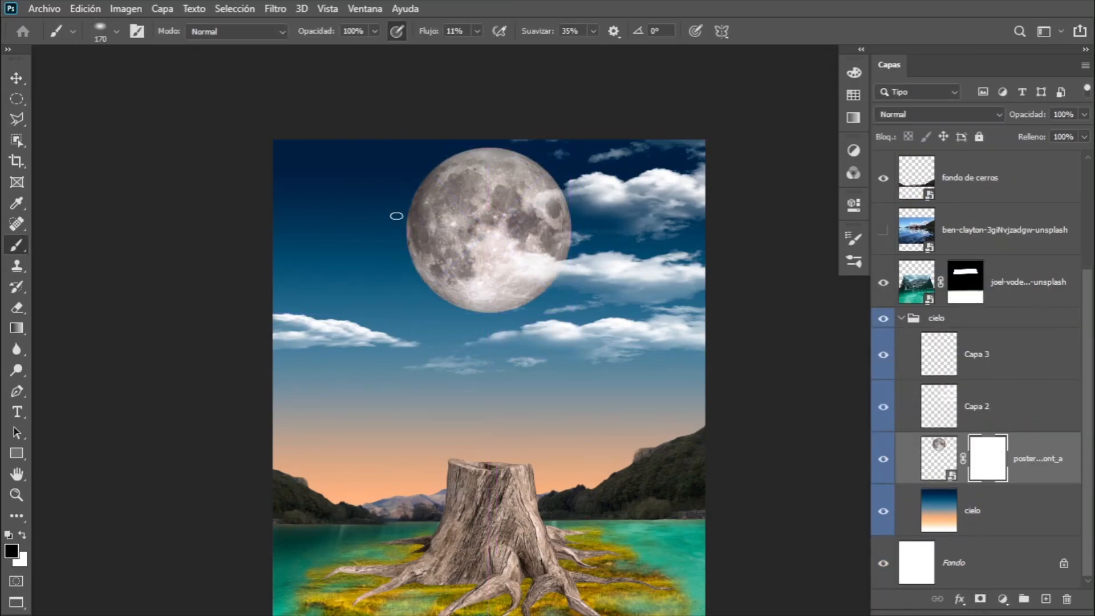
right_click(395, 217)
left_click(531, 309)
right_click(359, 194)
left_click(499, 296)
left_click_drag(318, 181, 349, 190)
mouse_move(397, 285)
left_mouse_down()
mouse_move(407, 238)
mouse_move(412, 271)
mouse_move(391, 317)
mouse_move(420, 200)
mouse_move(464, 122)
left_mouse_up()
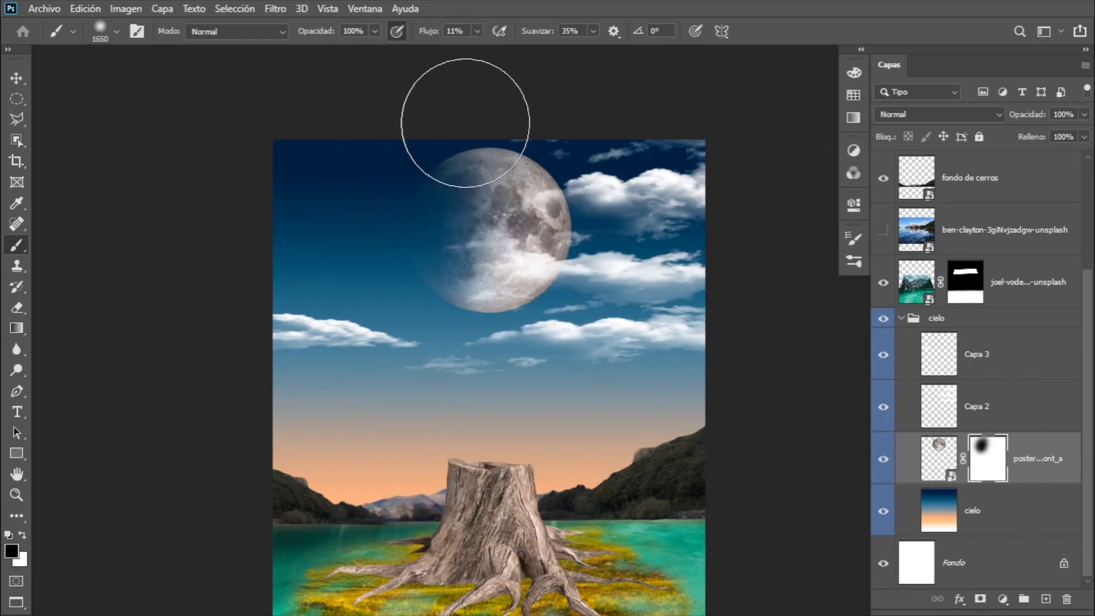
Set the brush flow to 24% and fade more of the moon, leaving only a crescent on its right side.
left_click_drag(426, 31, 434, 31)
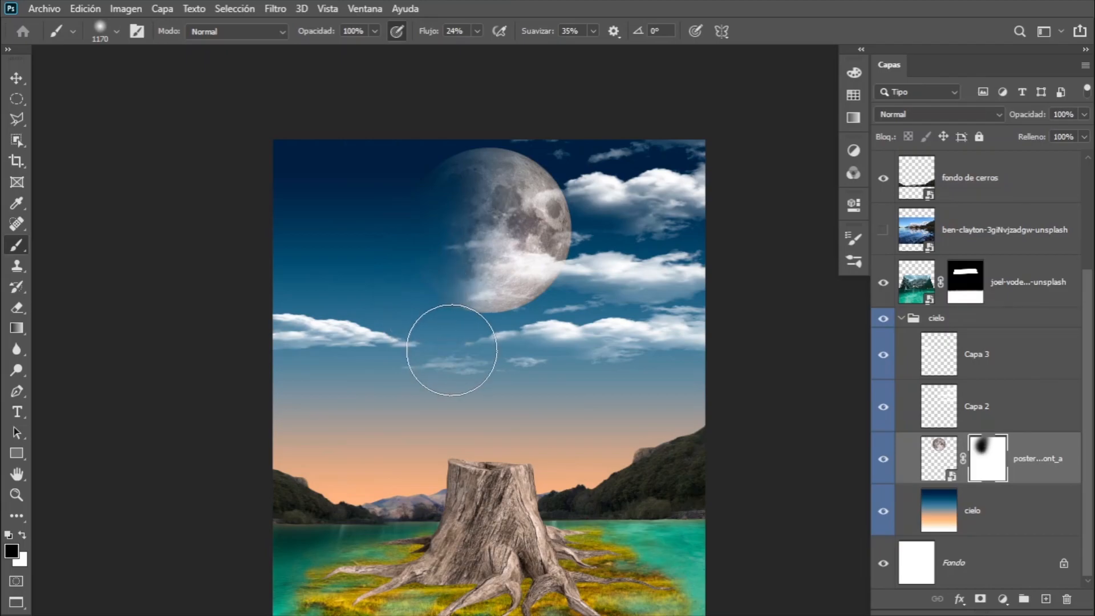
left_click_drag(451, 349, 470, 185)
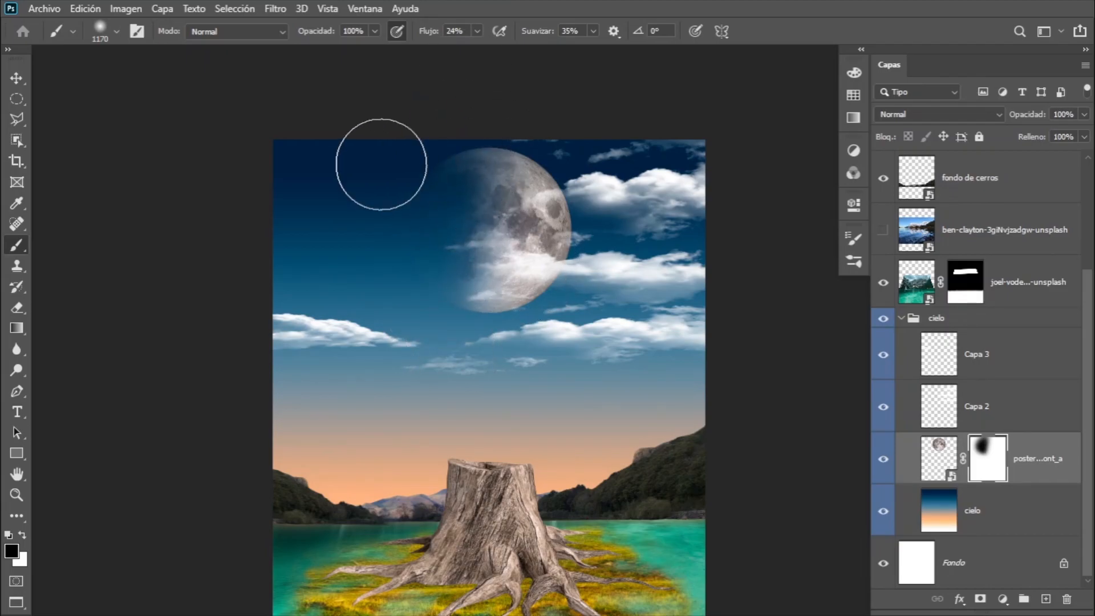
left_click_drag(399, 165, 440, 154)
mouse_move(505, 339)
left_mouse_down()
mouse_move(427, 225)
mouse_move(488, 215)
mouse_move(479, 264)
mouse_move(696, 332)
left_mouse_up()
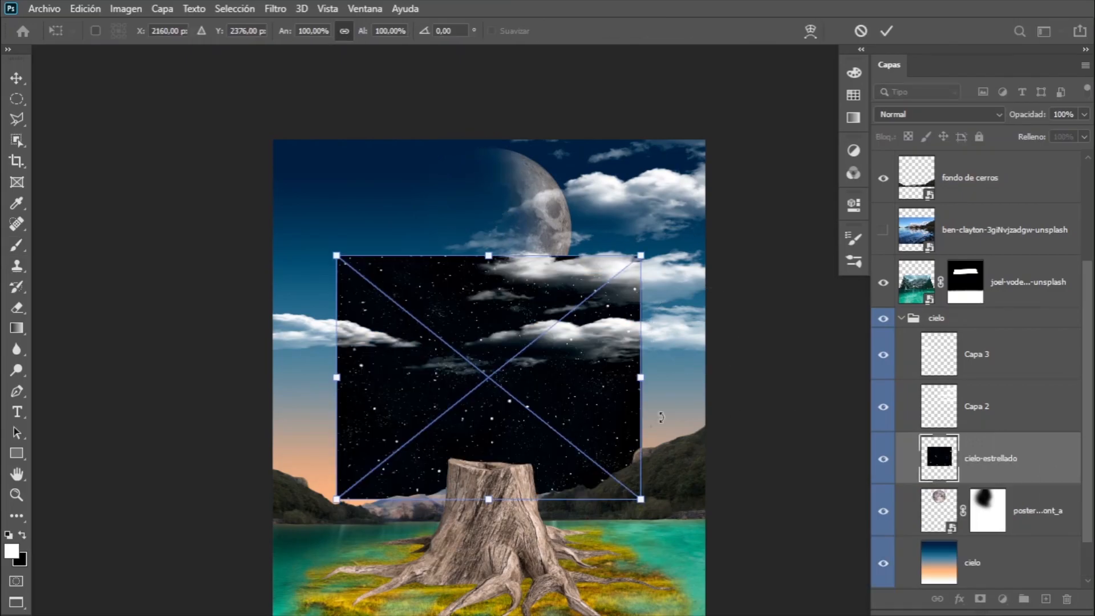
Place the cielo-estrellado image, enlarge it over the whole sky, and set its blend mode to Linear Dodge (Add).
left_click_drag(578, 385, 627, 269)
left_click_drag(382, 391, 254, 469)
key("Return")
left_click(920, 114)
left_click(912, 257)
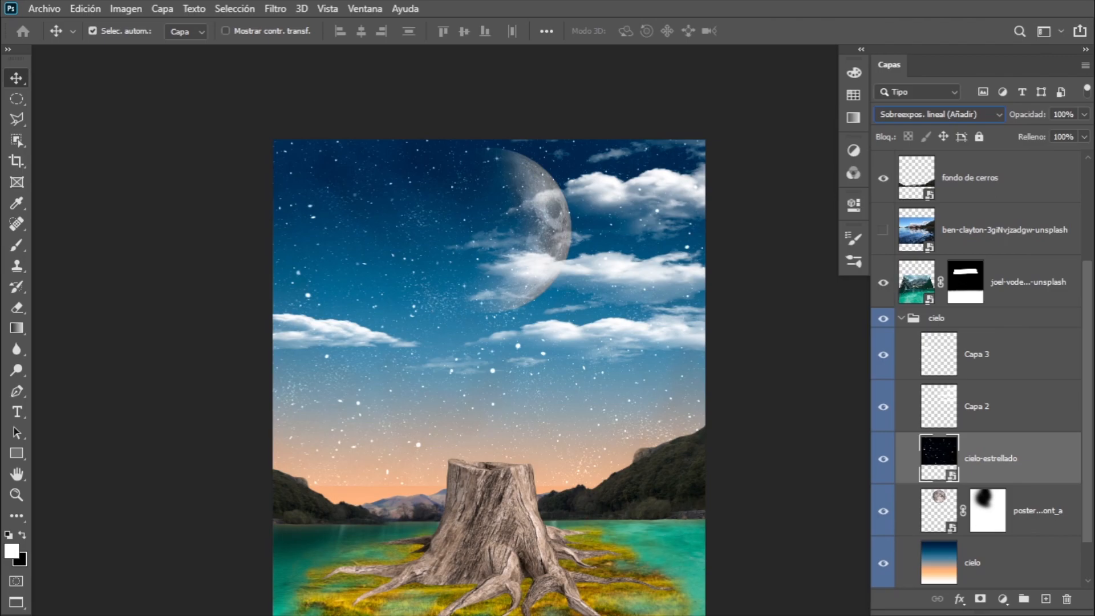
Add a mask to the starry sky and paint out the stars near the horizon and across the sky's left side.
left_click(980, 599)
key("b")
key("x")
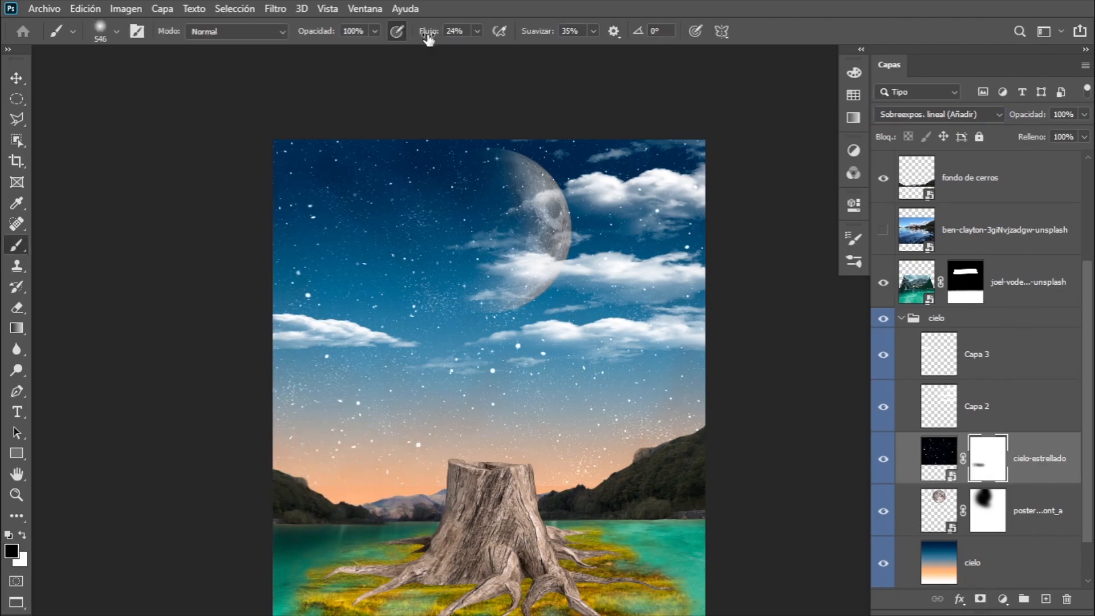
left_click_drag(305, 459, 666, 367)
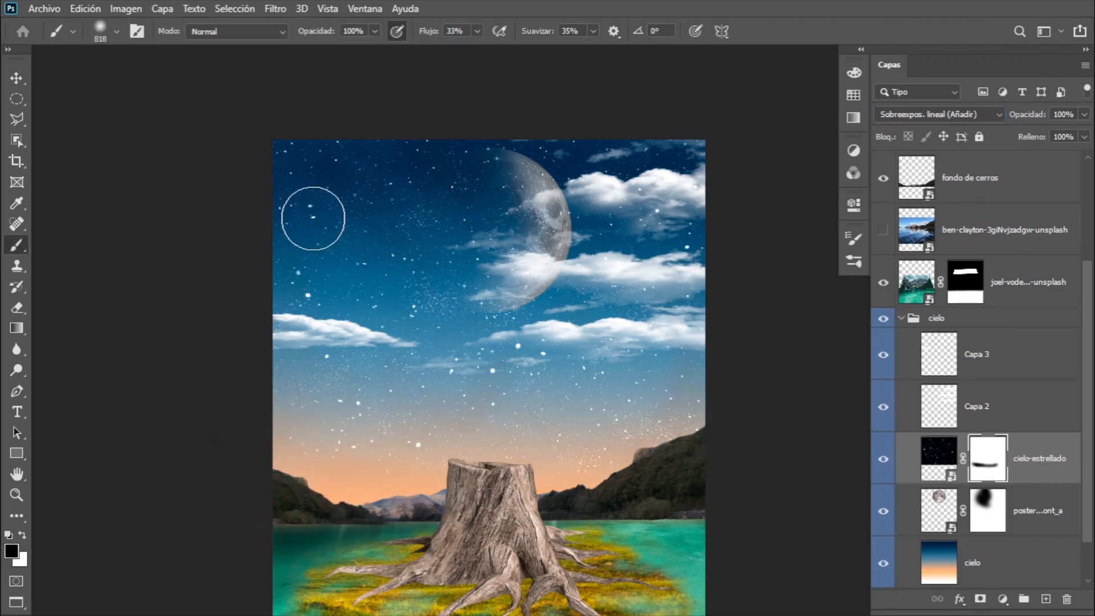
mouse_move(356, 159)
left_mouse_down()
mouse_move(330, 342)
mouse_move(390, 547)
left_mouse_up()
left_click_drag(440, 40, 425, 33)
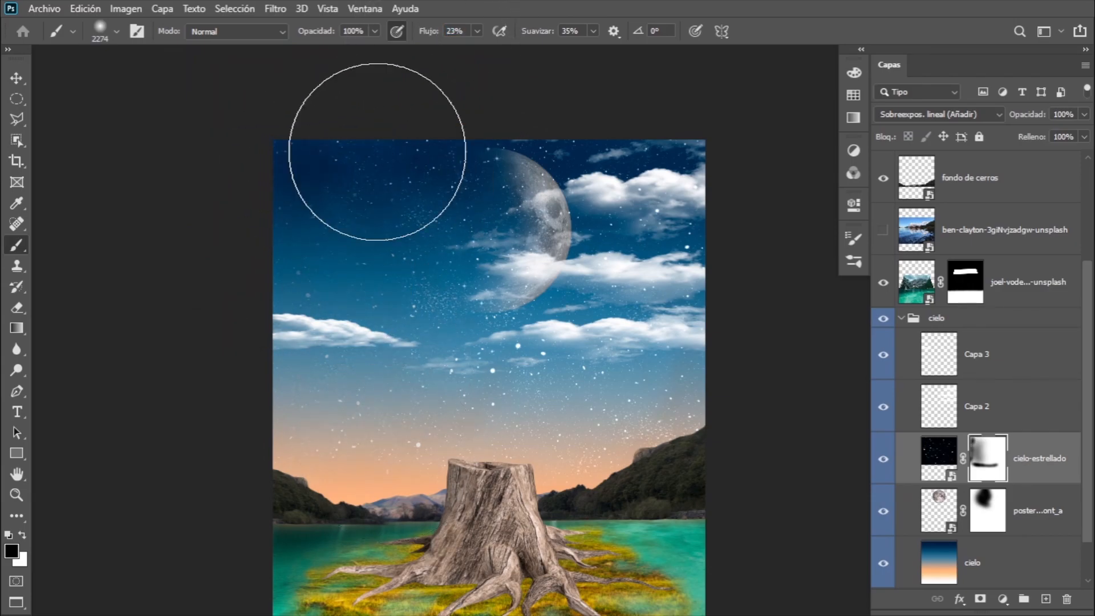
mouse_move(434, 168)
left_mouse_down()
mouse_move(343, 516)
mouse_move(328, 435)
left_mouse_up()
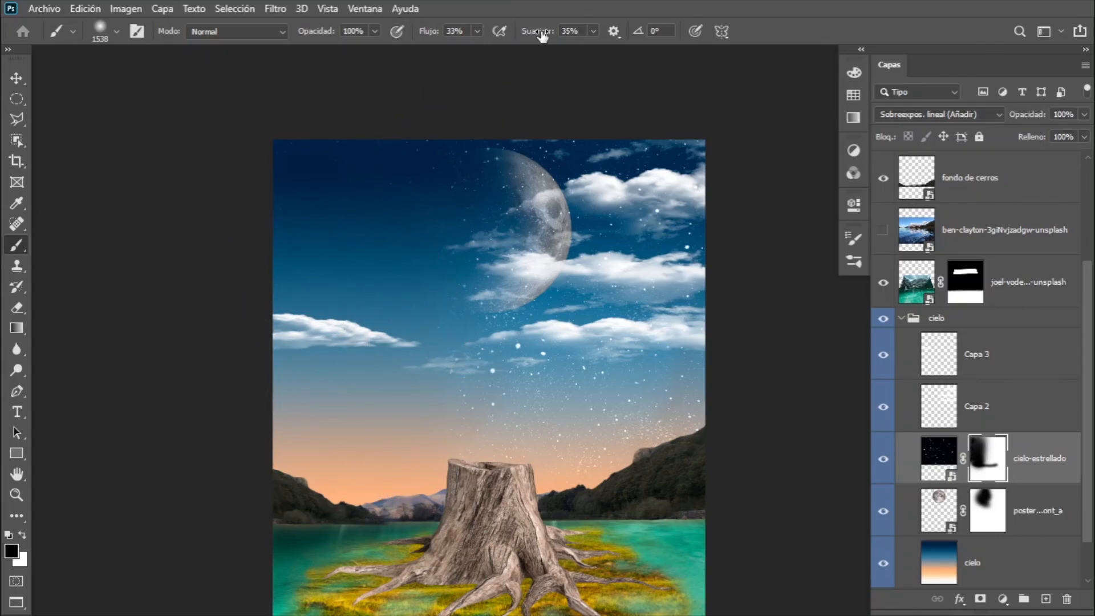
Rework the star layer's mask with a soft white brush, bringing back faint stars in the upper sky.
key("Delete")
key("ctrl+z")
key("x")
right_click(443, 174, "alt")
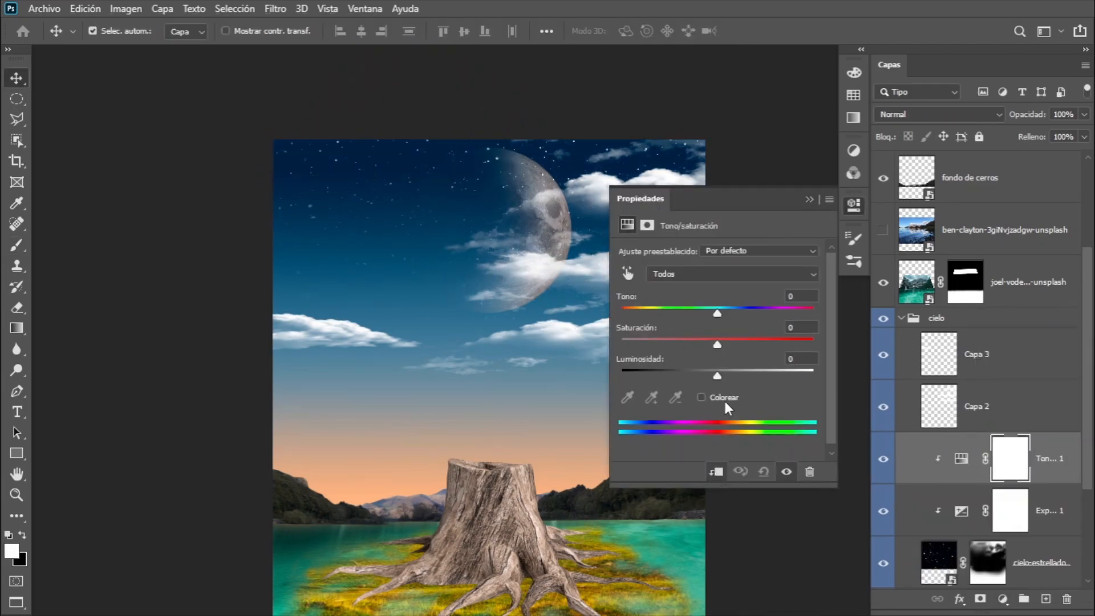
Colorize the stars through the clipped Hue/Saturation adjustment with hue 224, saturation 73 and lightness -23.
left_click(722, 399)
left_click_drag(620, 311, 730, 311)
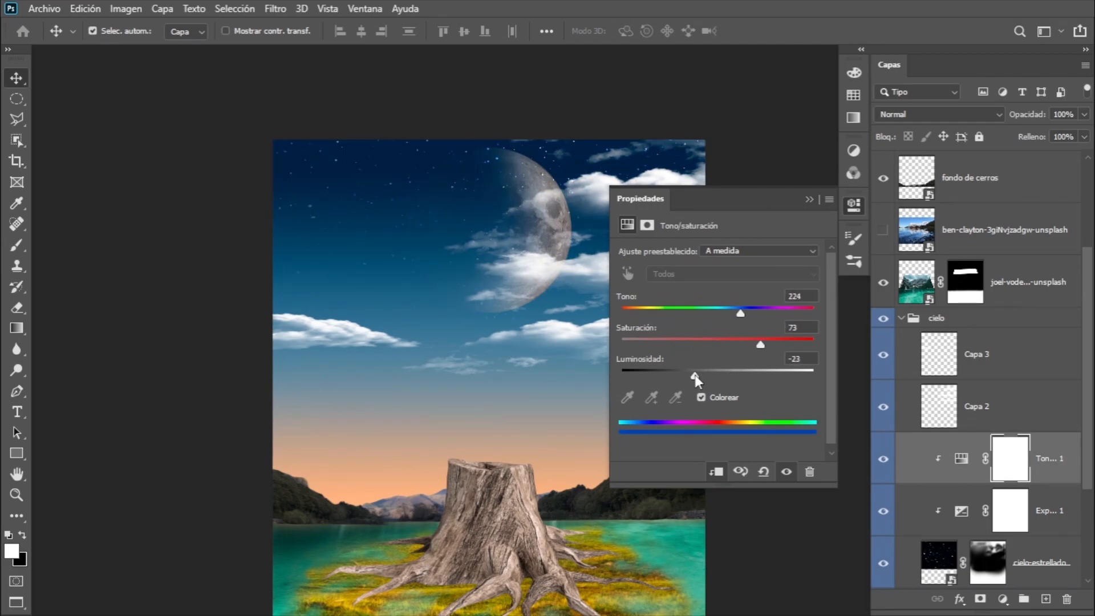
left_click(809, 199)
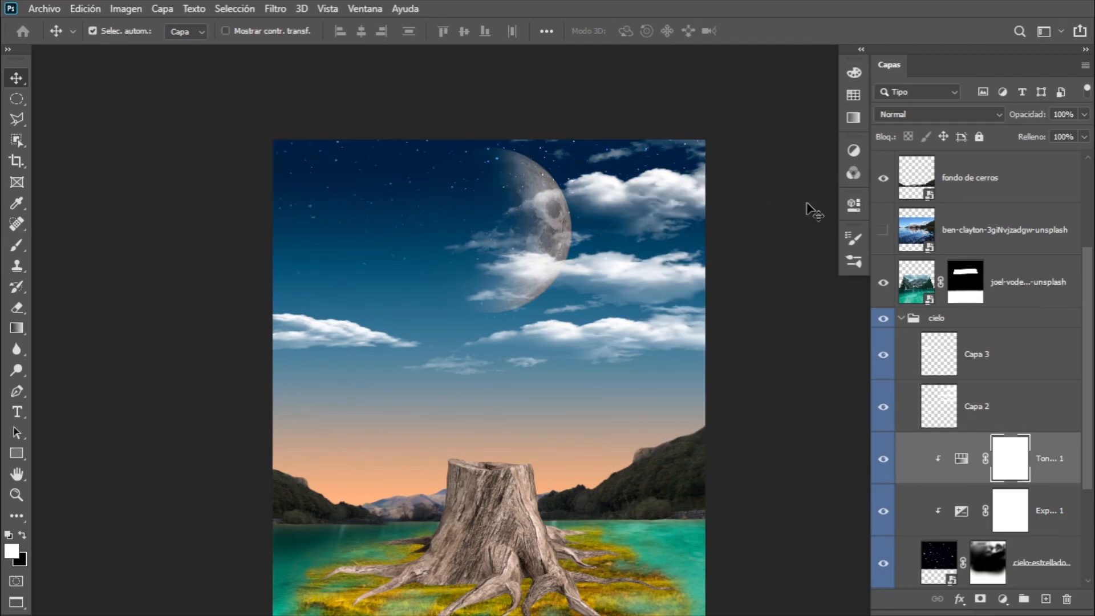
Clip a colorizing Hue/Saturation adjustment to the Capa 2 clouds and blend it softly using split Blend If highlight sliders.
left_click(976, 405)
left_click(1002, 599)
left_click(953, 510)
left_click(716, 472)
left_click(701, 397)
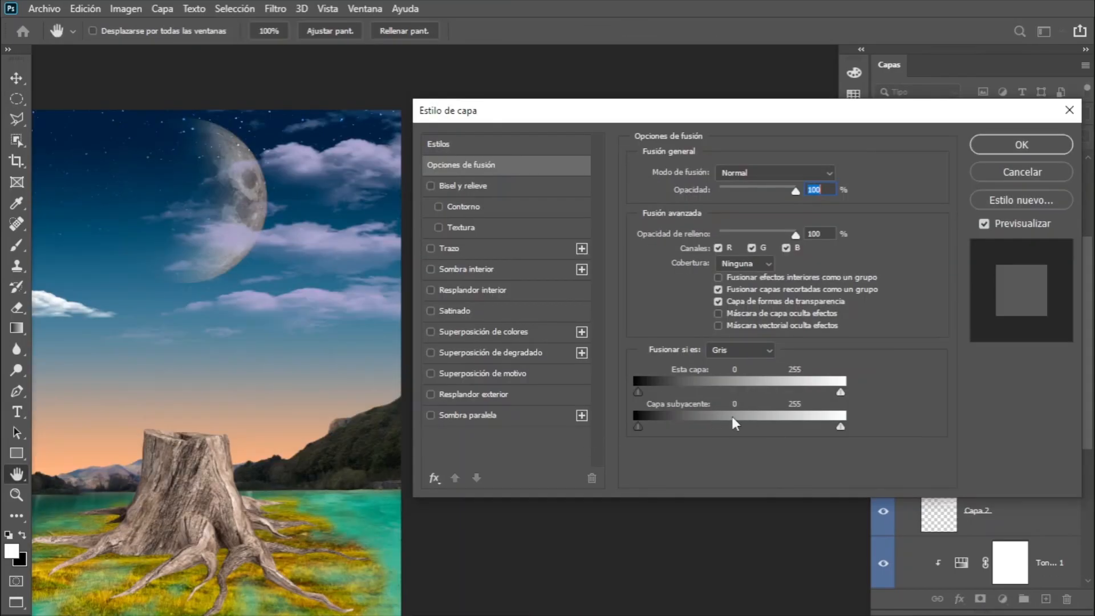
left_click_drag(839, 391, 758, 391)
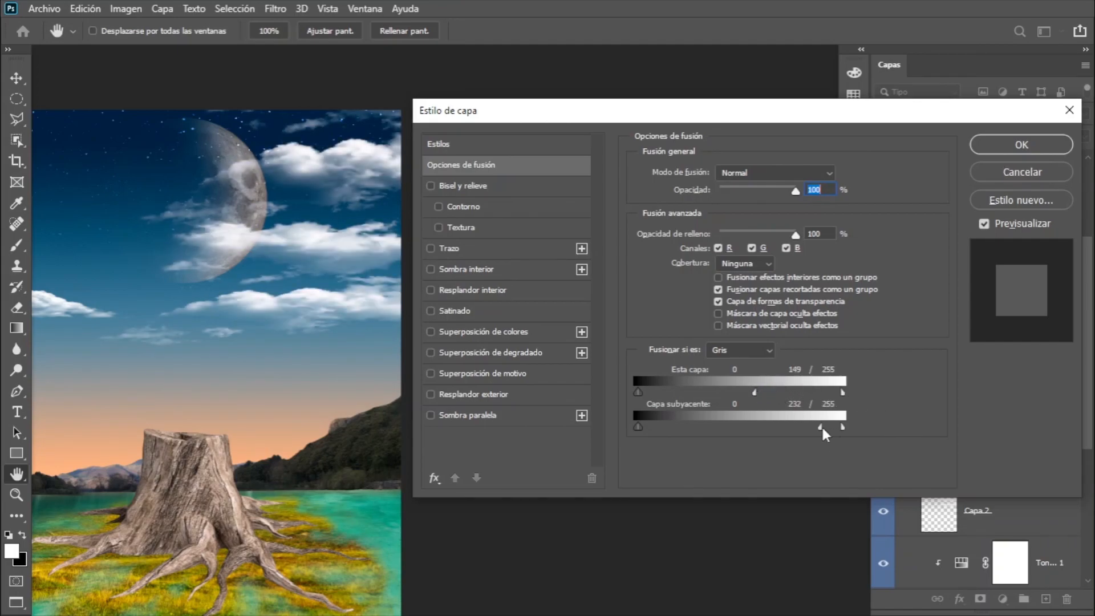
left_click_drag(730, 393, 740, 392)
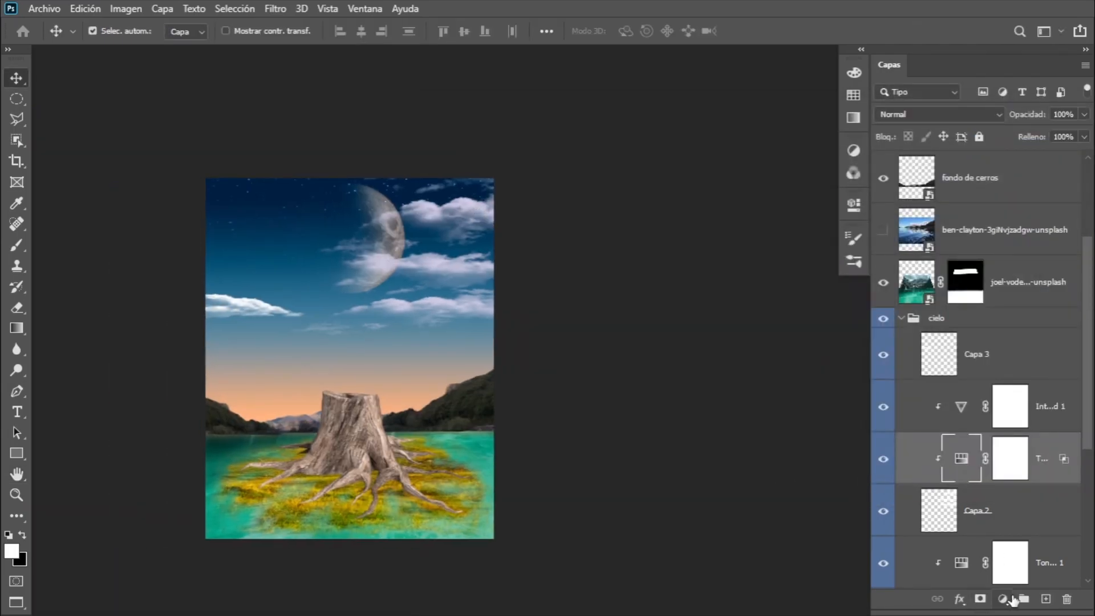
Add a Hue/Saturation adjustment above the cielo gradient layer and lower its saturation.
left_click(997, 599)
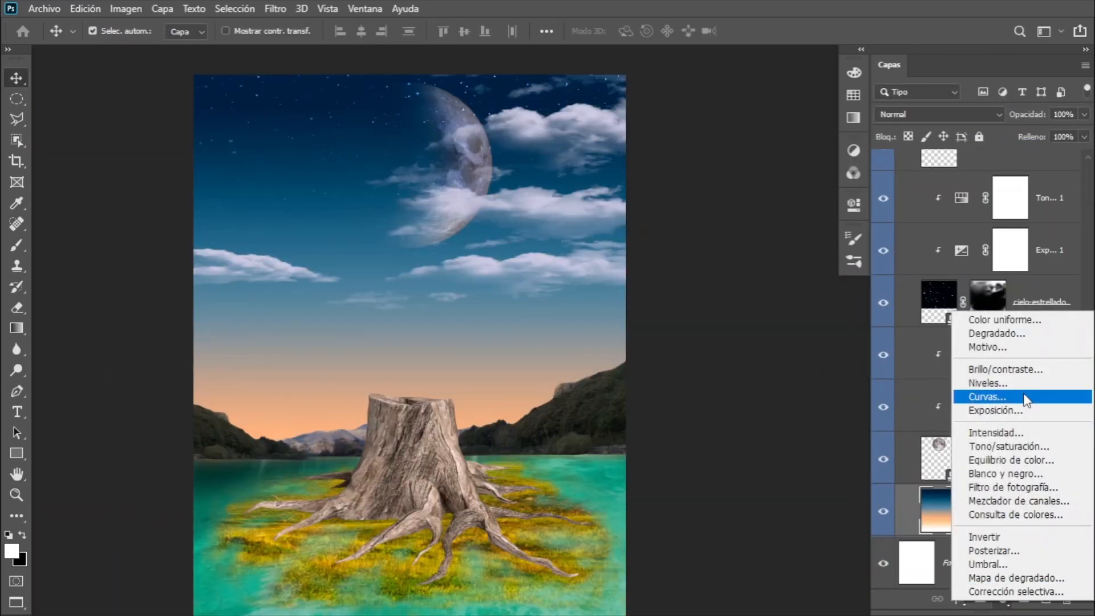
left_click(1008, 446)
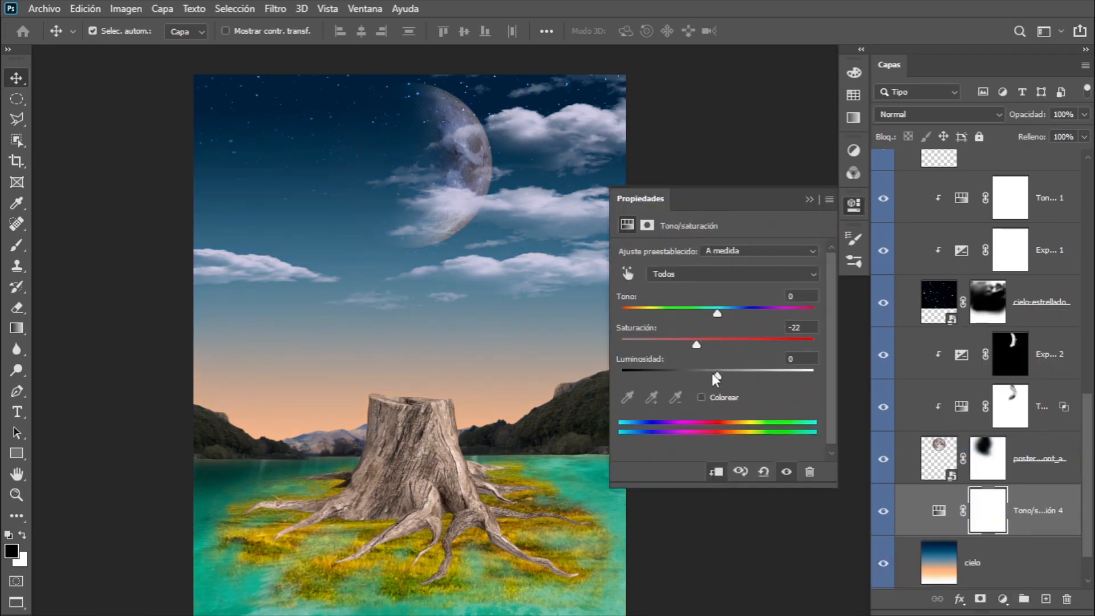
left_click_drag(696, 344, 686, 344)
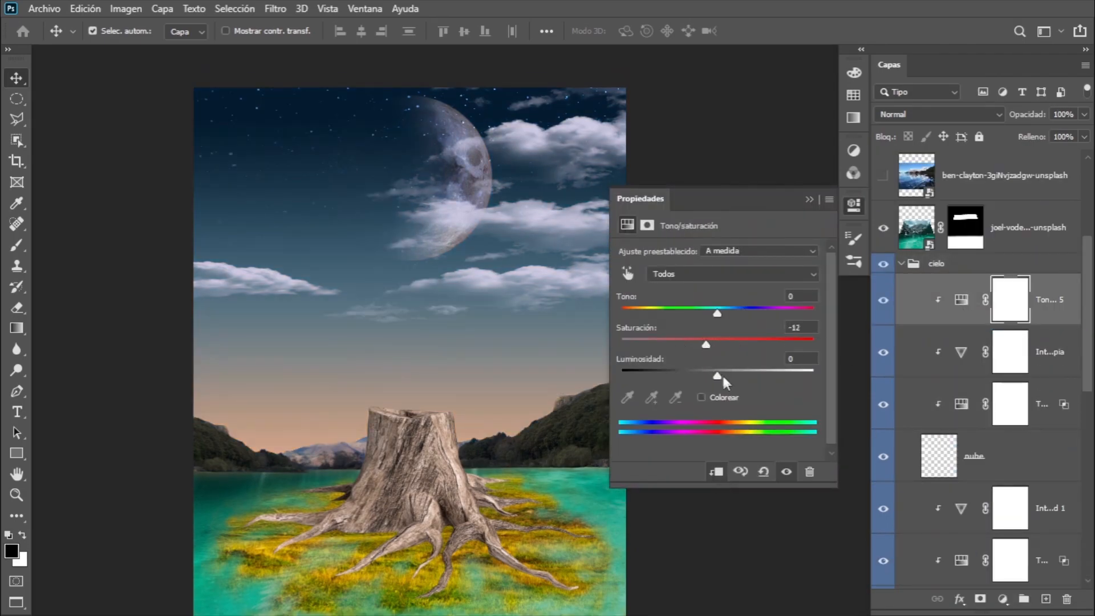
Set the nube cloud layer's clipped Hue/Saturation adjustment to saturation -11 and lightness -25.
left_click_drag(722, 376, 707, 344)
left_click(809, 360)
type("-25")
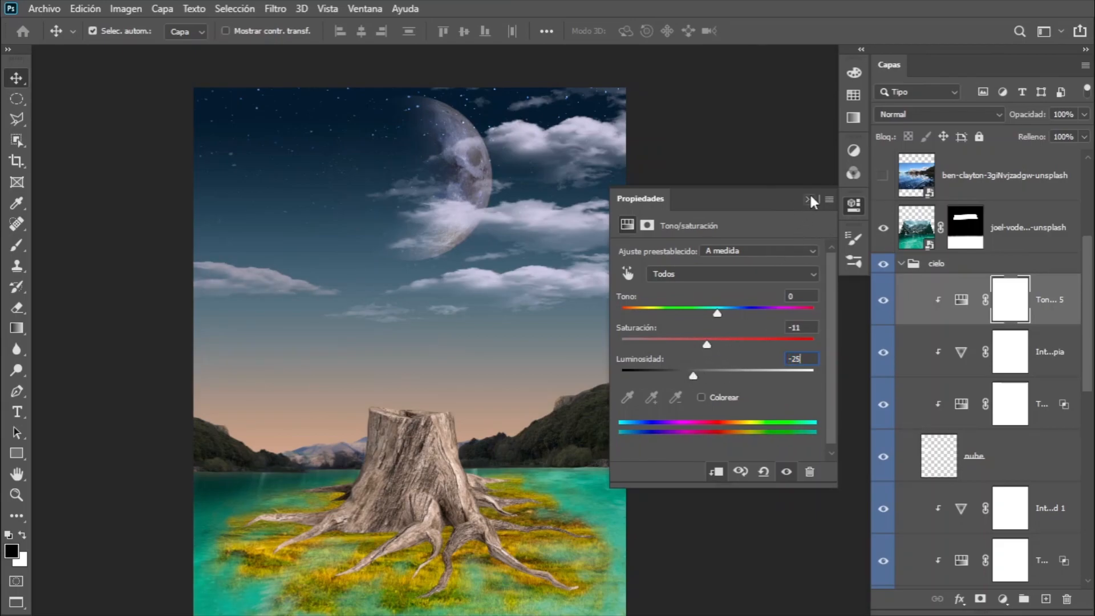
left_click(809, 198)
Desaturate the fondo de cerros hills to -57 with a clipped Hue/Saturation adjustment.
left_click(960, 299)
scroll(961, 198, "down", 2)
left_click_drag(960, 198, 651, 351)
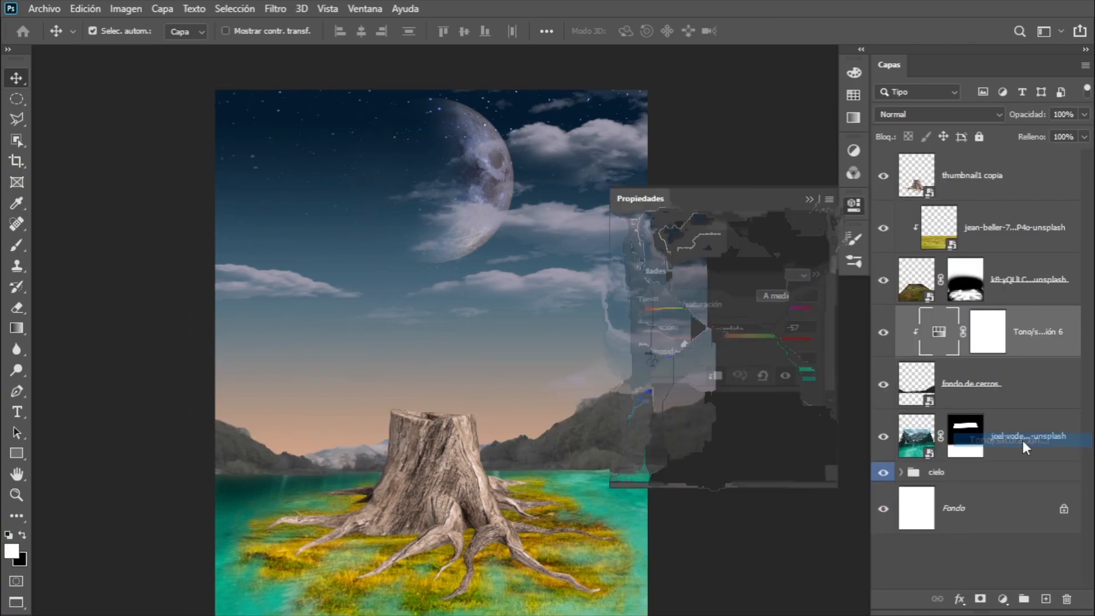
Tint the hills blue with a second clipped Hue/Saturation adjustment, splitting its underlying Blend If shadows to 0/62 and choosing Overlay mode.
left_click_drag(691, 313, 721, 313)
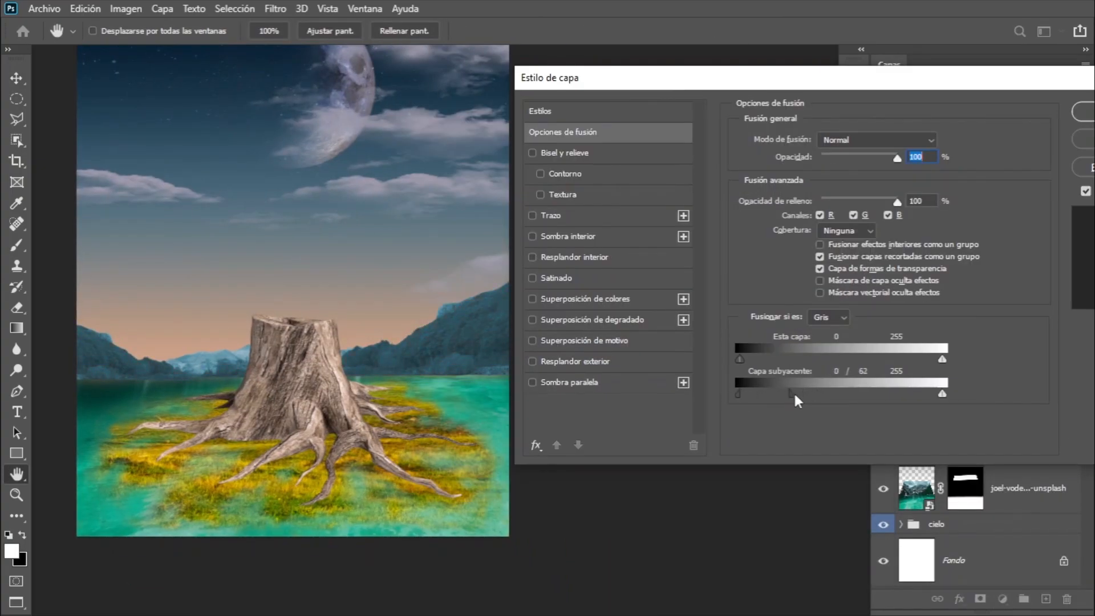
left_click(876, 140)
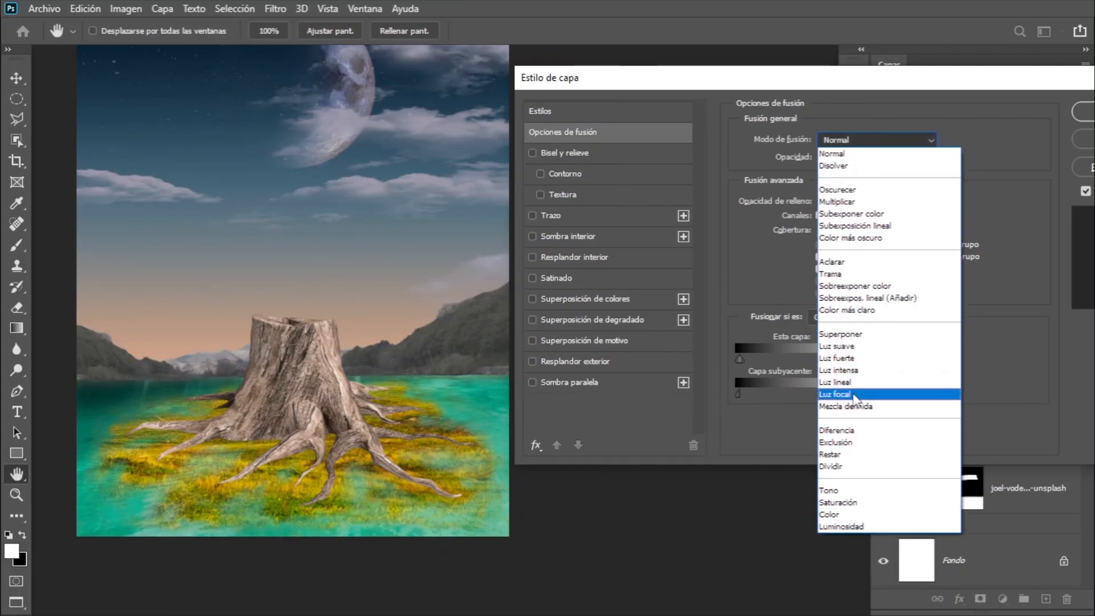
left_click(867, 334)
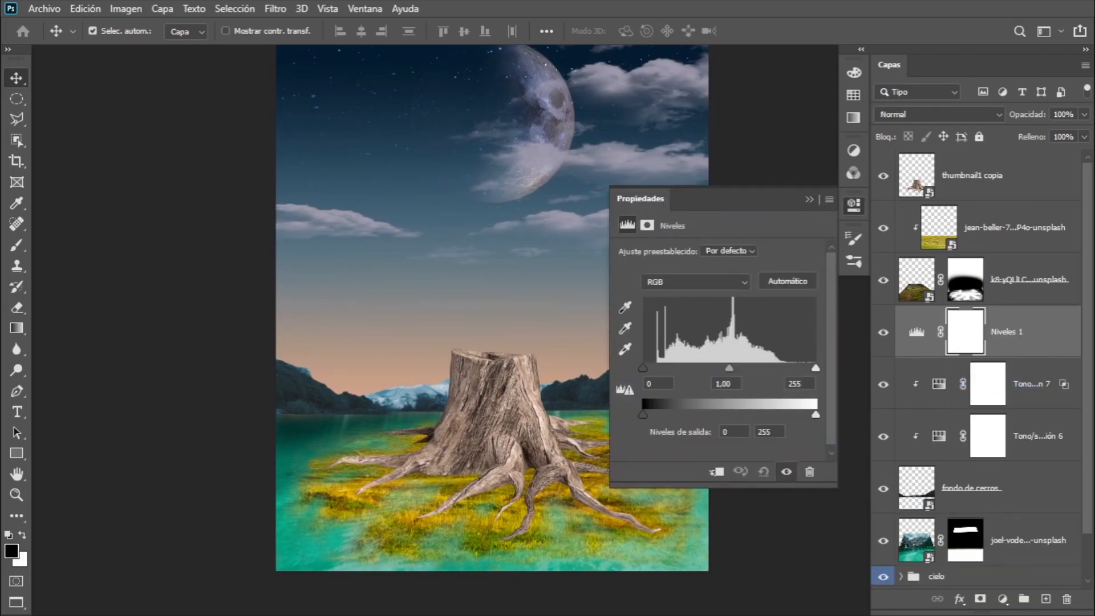
Try to brighten the hills with a Levels adjustment clipped to them at gamma 1.28, with its mask inverted.
left_click(715, 471)
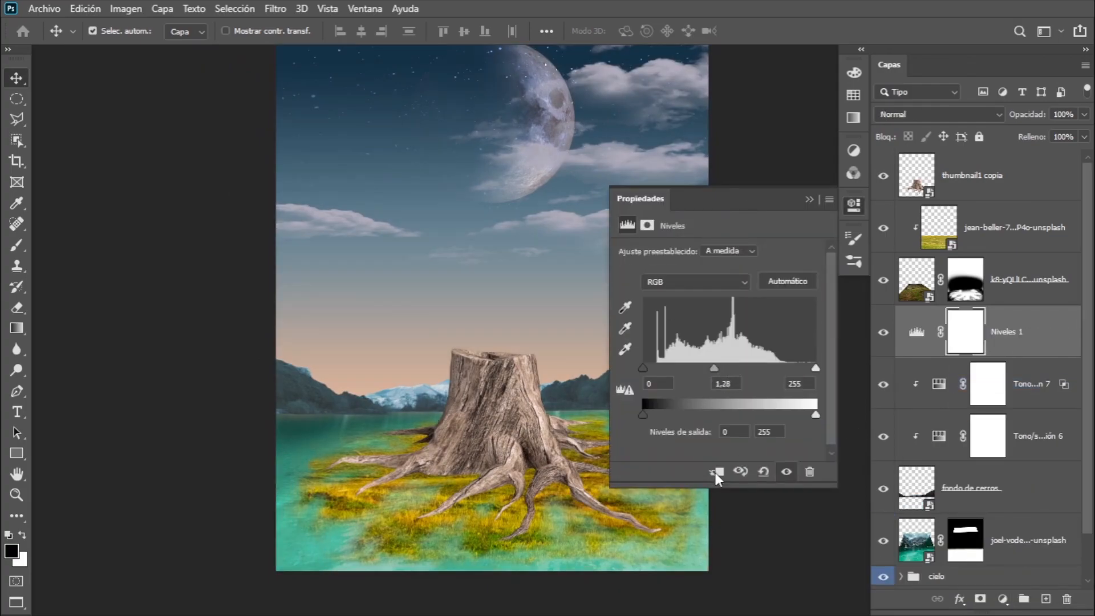
key("ctrl+i")
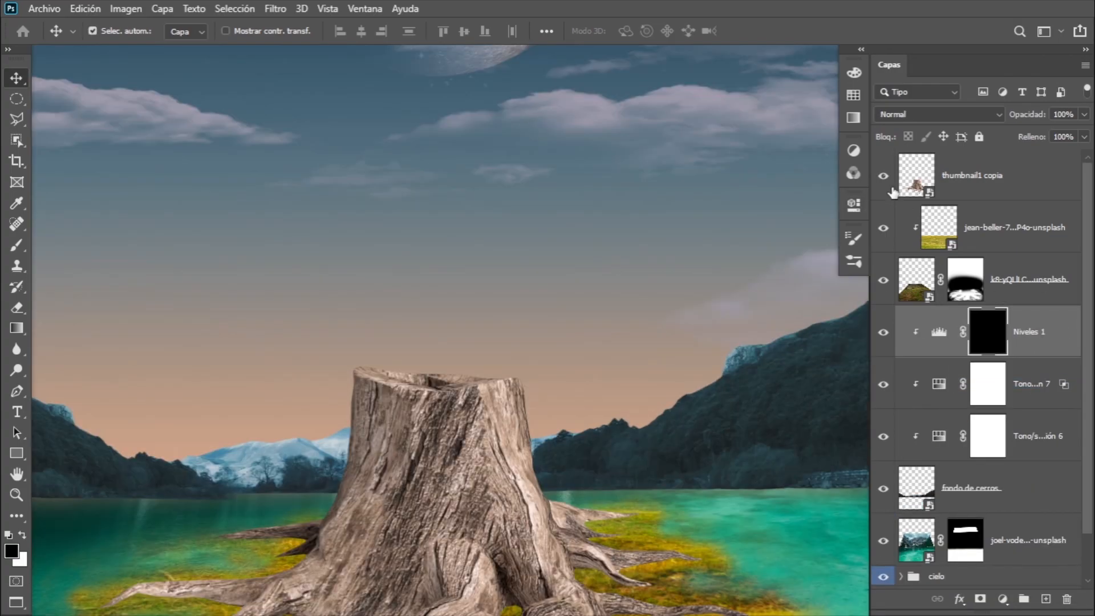
scroll(323, 418, "up", 3)
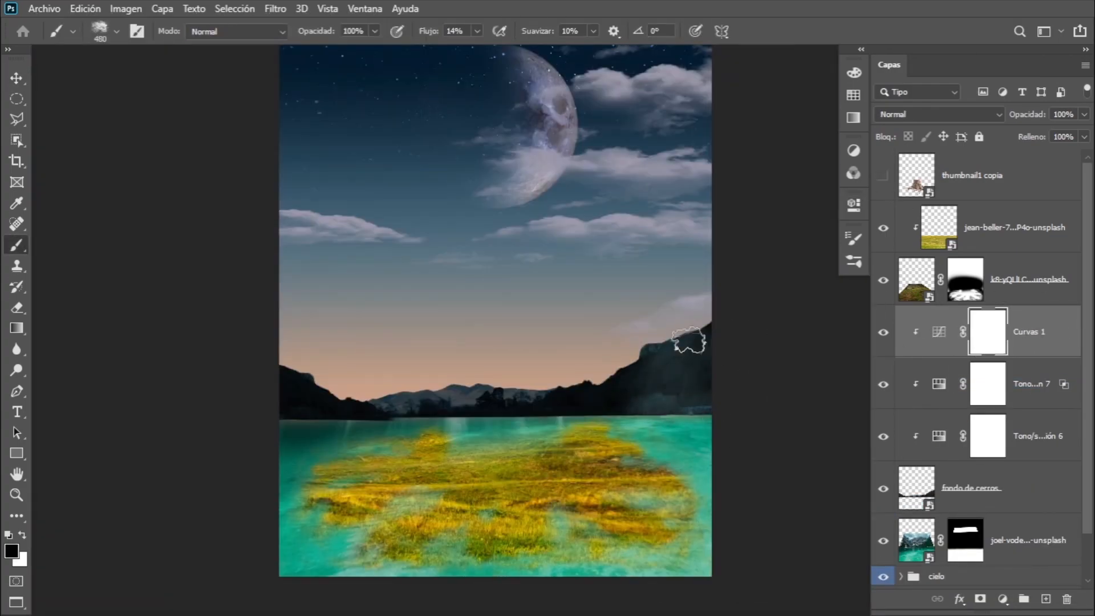
Paint black over the hills on the Curvas 1 mask at about 20% flow to lift the darkening, and show the stump.
scroll(525, 447, "up", 4)
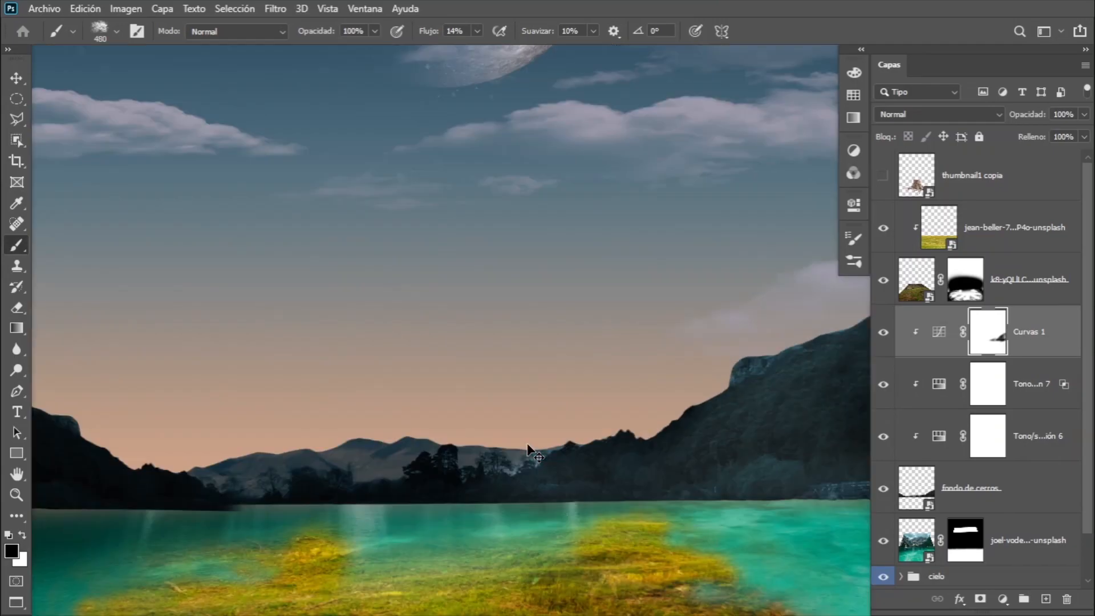
scroll(361, 434, "up", 2)
scroll(528, 539, "up", 3)
key("x")
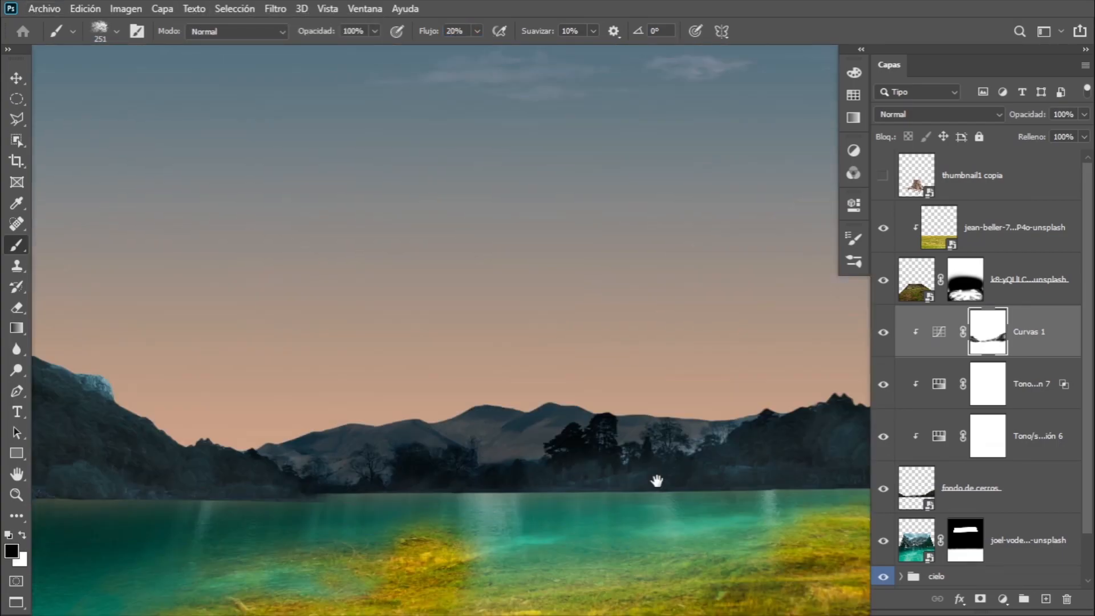
left_click(883, 175)
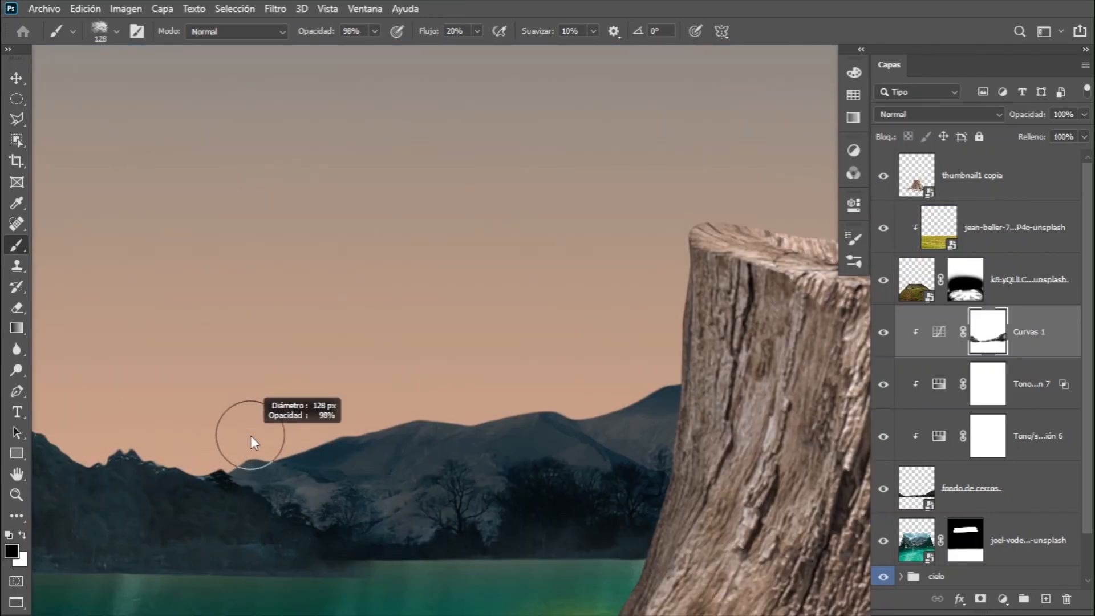
mouse_move(251, 443)
left_mouse_down()
mouse_move(320, 438)
mouse_move(416, 420)
left_mouse_up()
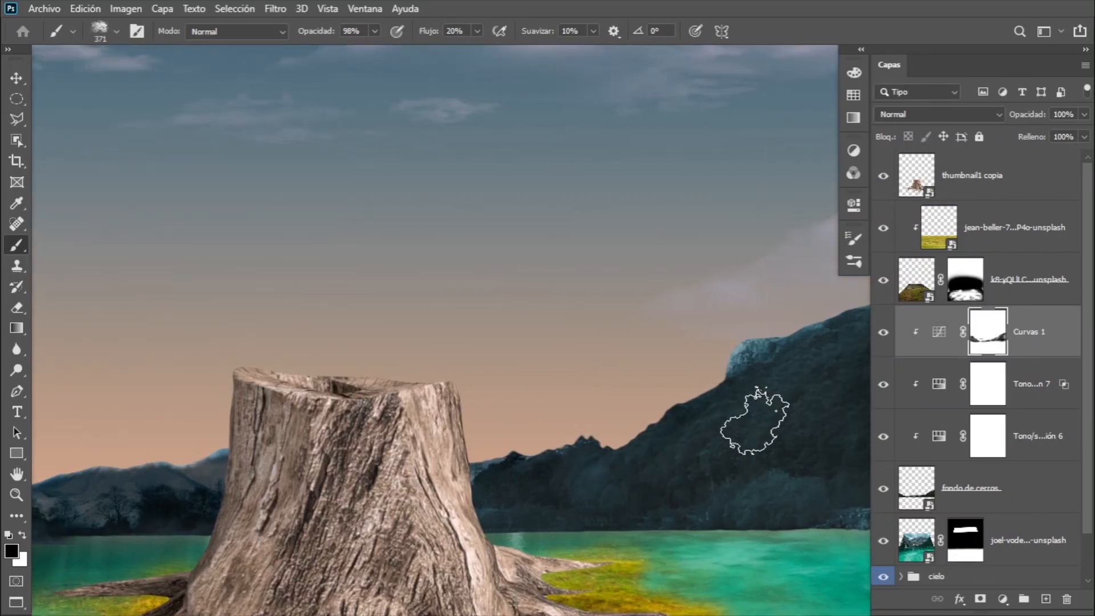
Add an Exposure adjustment clipped to the hills with exposure +1.22, offset +0.0208 and gamma correction 0.90.
left_click(1029, 331)
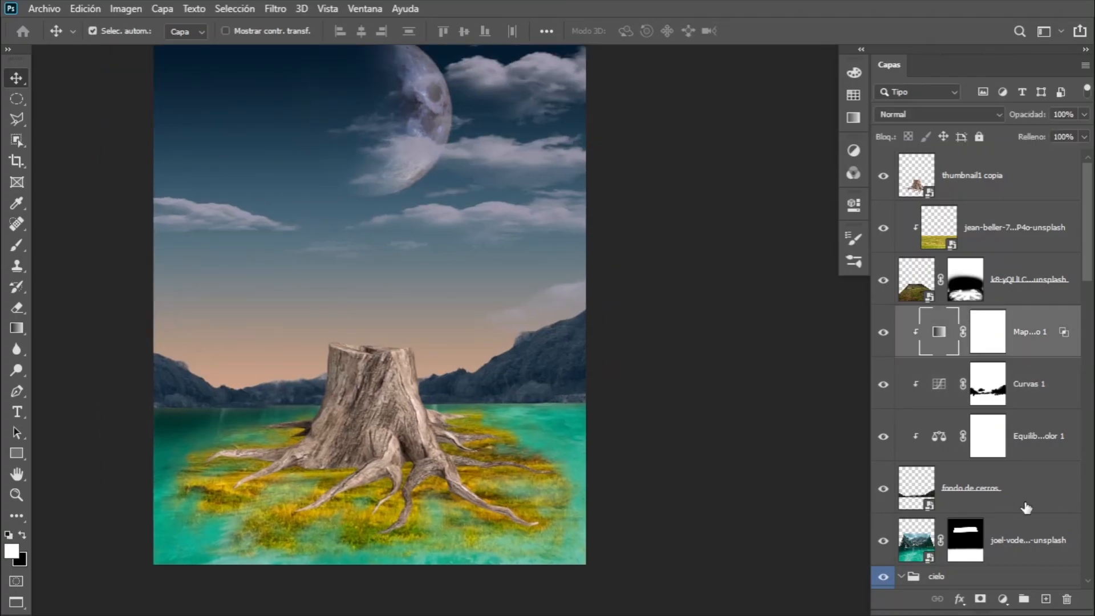
left_click(1003, 599)
left_click(980, 394)
left_click_drag(717, 291, 721, 321)
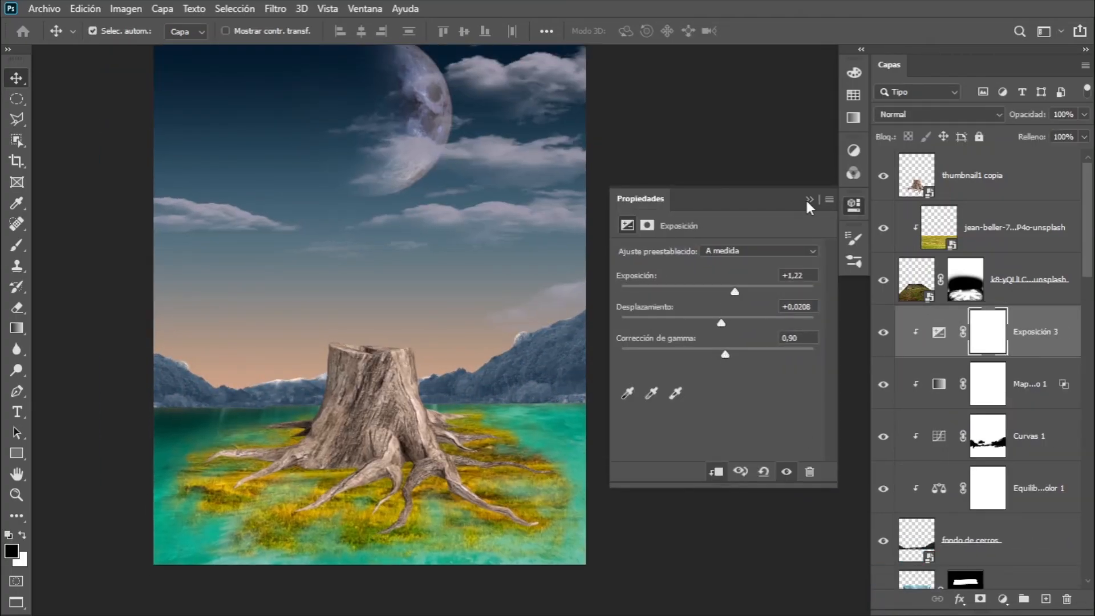
Brush the Exposure adjustment's mask along the base of the hills and set the hills layer's opacity to 80%.
left_click(809, 199)
key("b")
left_click_drag(587, 393, 422, 399)
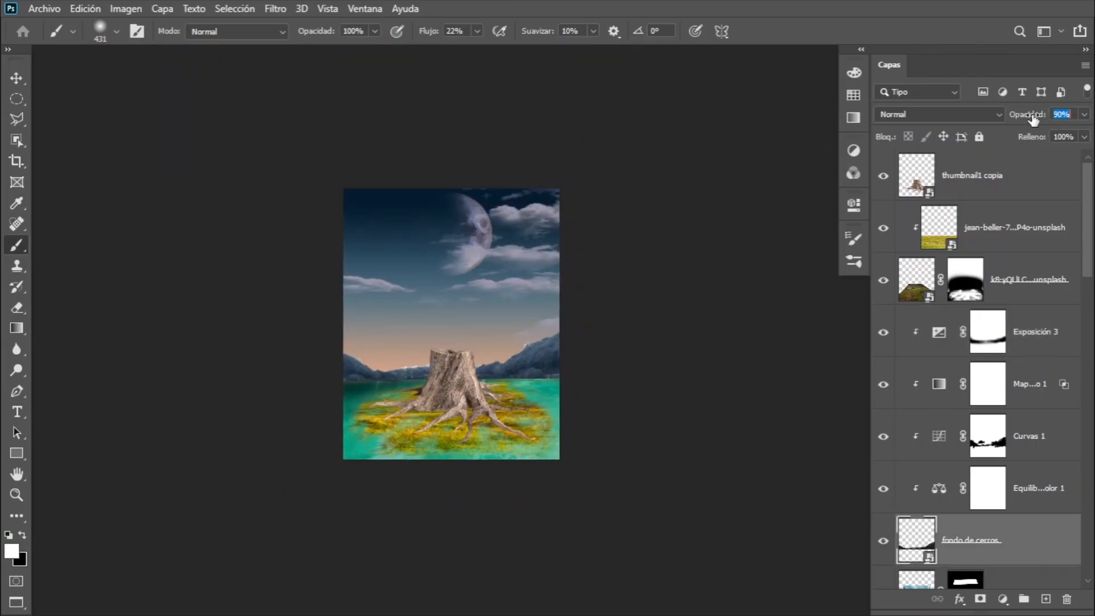
left_click_drag(1029, 114, 1016, 114)
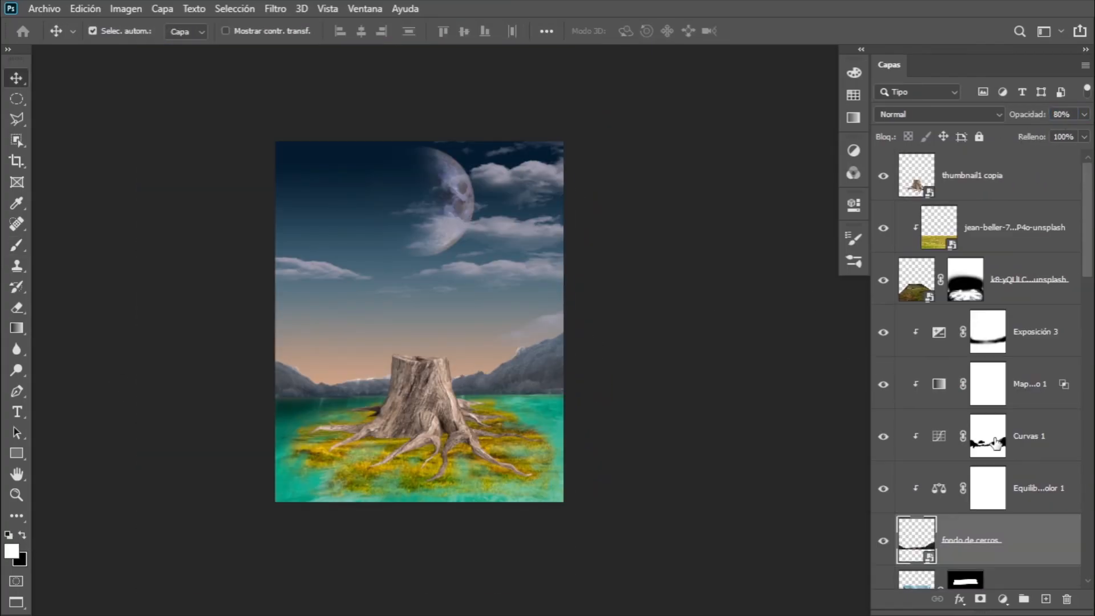
Create a new layer above the hills' Exposure adjustment and choose a grey foreground colour for mist.
left_click(1029, 331)
left_click(1045, 599)
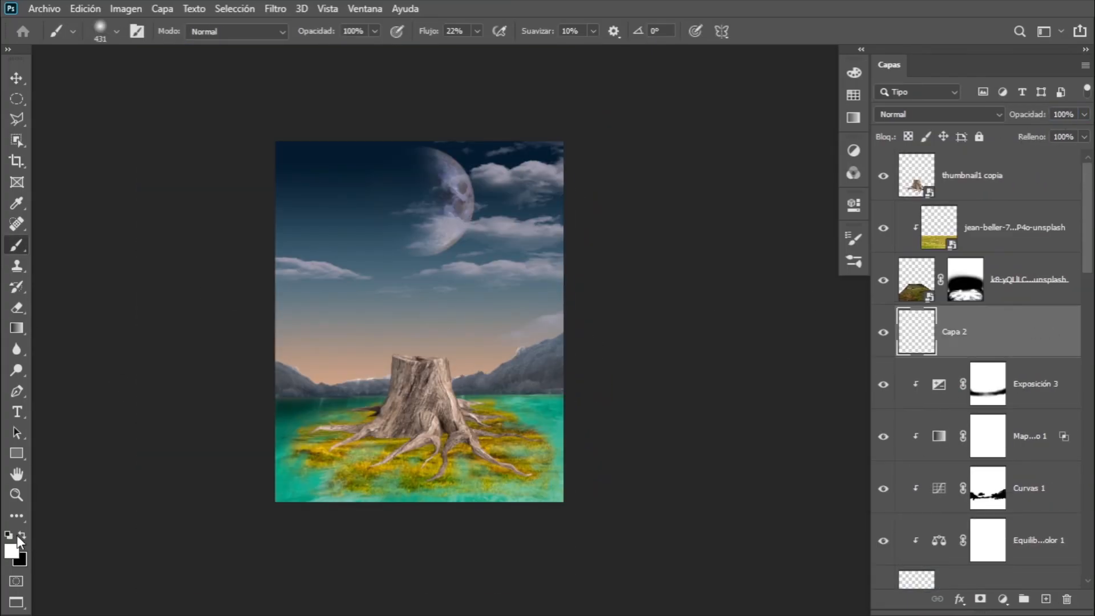
left_click(11, 550)
left_click(877, 389)
type("e6e6e6")
key("Return")
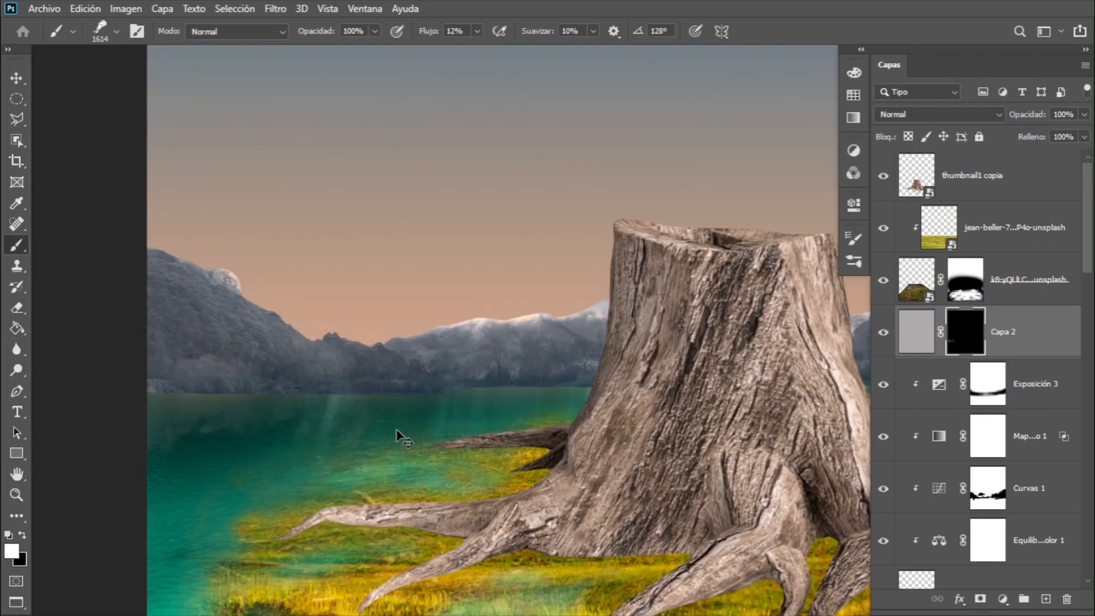
Paint a thin band of mist along the far shoreline on the Capa 2 mask with a soft flattened brush at 7% flow.
scroll(281, 396, "down", 6)
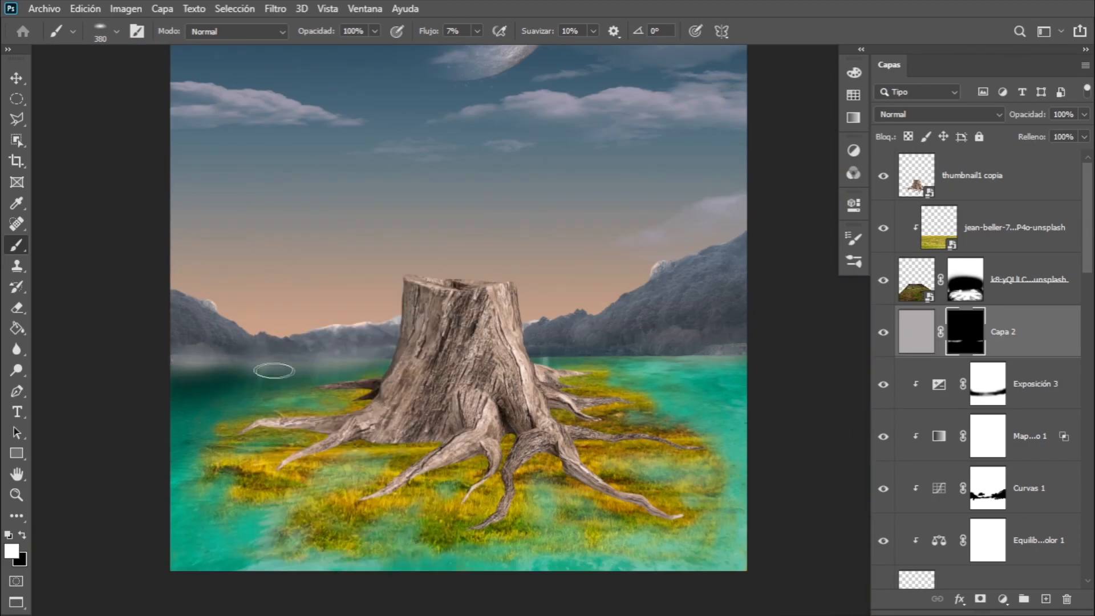
key("bracketright")
mouse_move(274, 371)
left_mouse_down()
mouse_move(577, 355)
mouse_move(753, 370)
left_mouse_up()
key("ctrl+minus")
key("ctrl+minus")
left_click_drag(349, 357, 310, 411)
key("x")
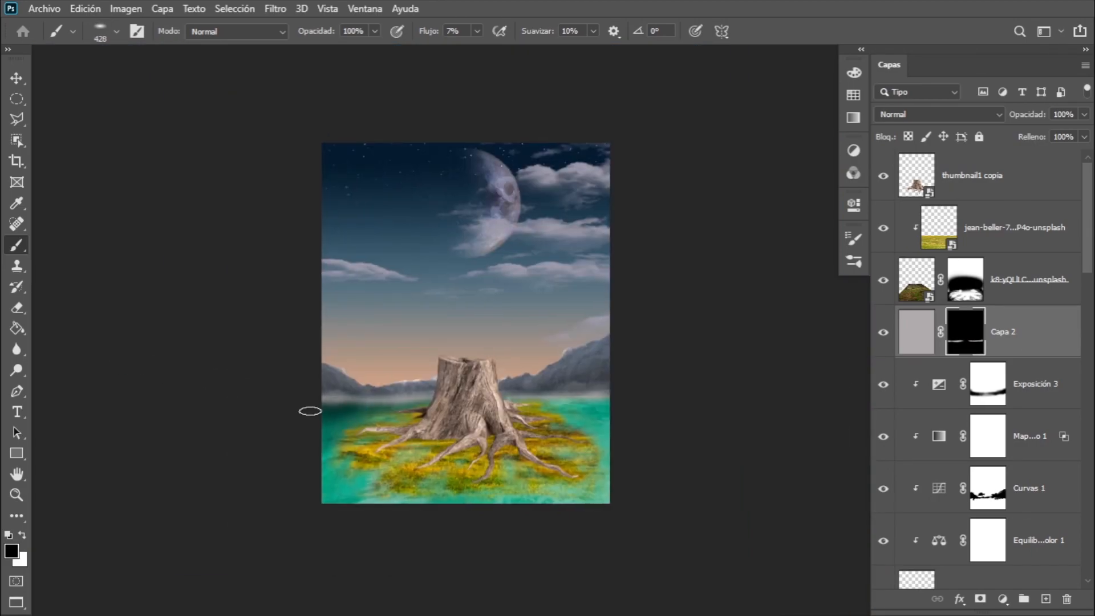
Enlarge the flattened brush to 980 px and build up the mist across the base of the hills.
key("ctrl+plus")
key("ctrl+plus")
key("bracketright")
key("bracketright")
key("bracketright")
key("bracketright")
key("bracketright")
key("bracketright")
key("ctrl+minus")
key("v")
key("b")
key("x")
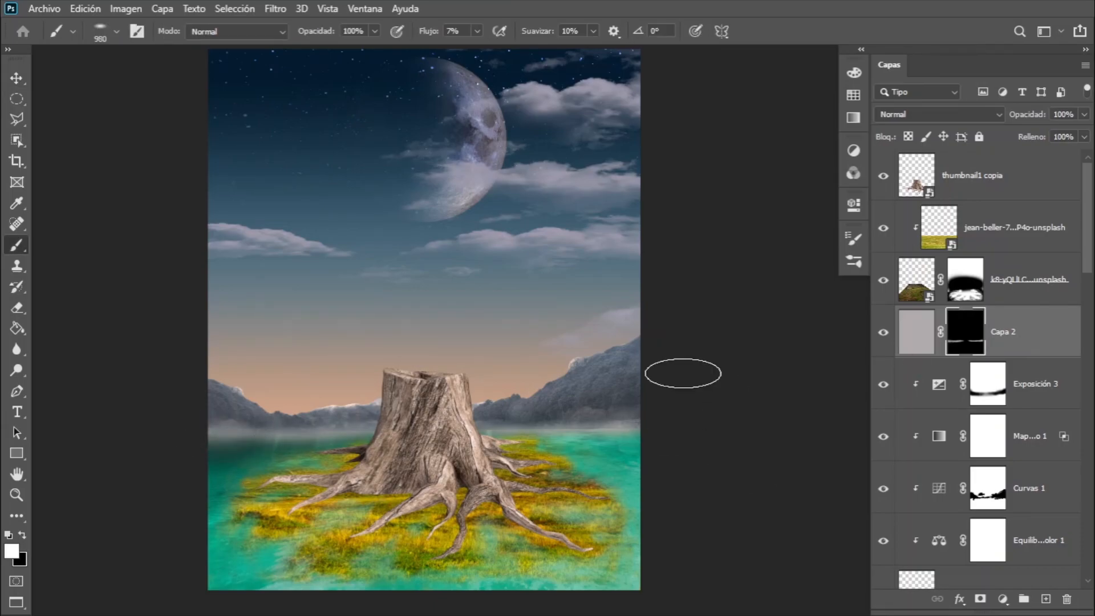
Set the fill of the fondo de cerros hills layer to 85%.
scroll(969, 384, "down", 4)
left_click(969, 384)
key("v")
key("ctrl+minus")
left_click_drag(1031, 137, 1024, 137)
Raise the exposure of the hills' Exposición 3 adjustment to +1.89.
scroll(1026, 228, "up", 2)
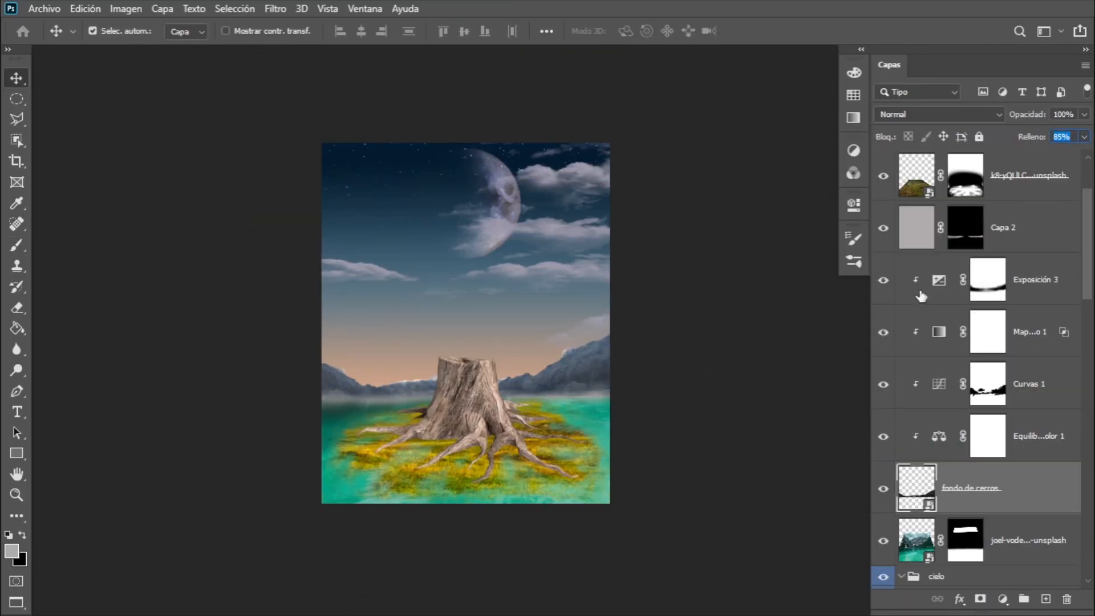
double_click(939, 280)
left_click_drag(734, 292, 743, 292)
left_click(803, 198)
Lower the fill of the fondo de cerros hills layer to 81%.
left_click(970, 489)
left_click_drag(1031, 138, 1026, 138)
left_click(750, 332)
key("ctrl+plus")
key("ctrl+plus")
left_click(970, 489)
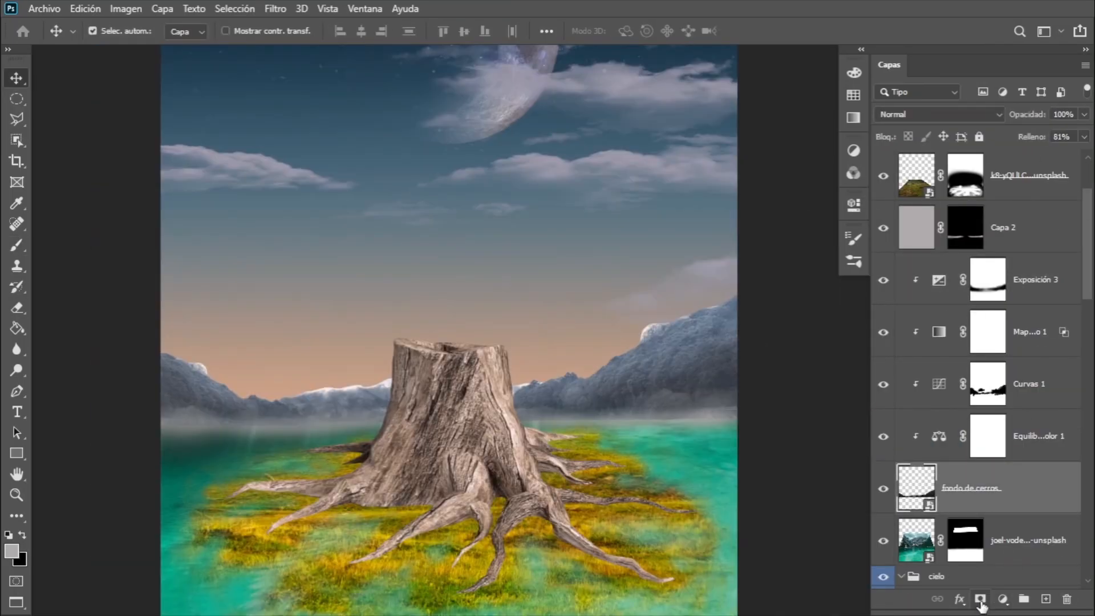
Duplicate the joel-vodell lake layer and flip the copy horizontally, shifting it left over the original water.
key("ctrl+minus")
scroll(969, 342, "up", 2)
left_click(926, 438)
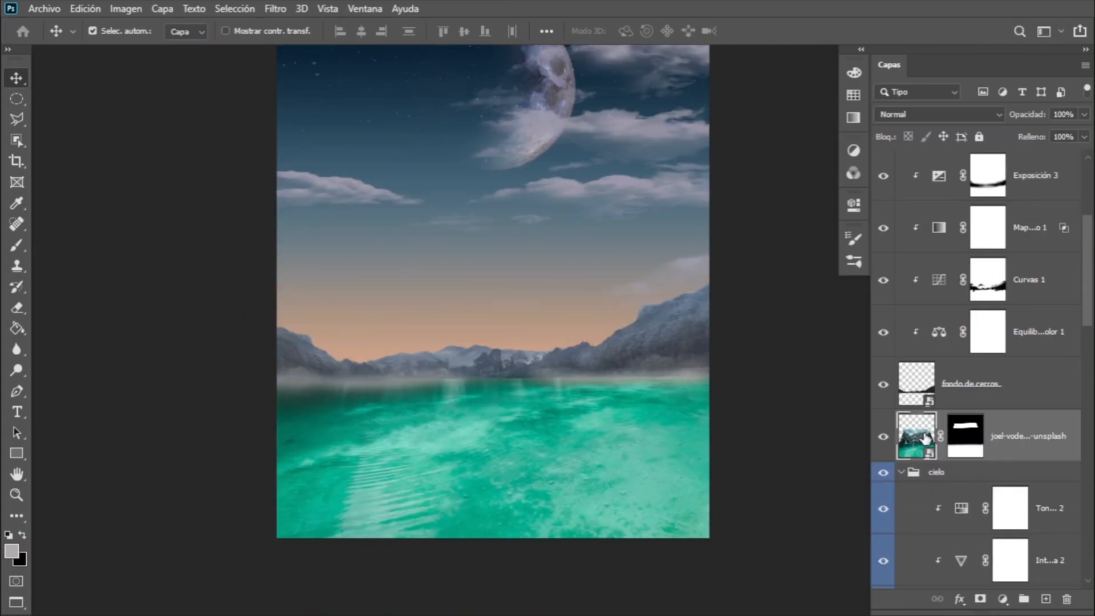
key("ctrl+j")
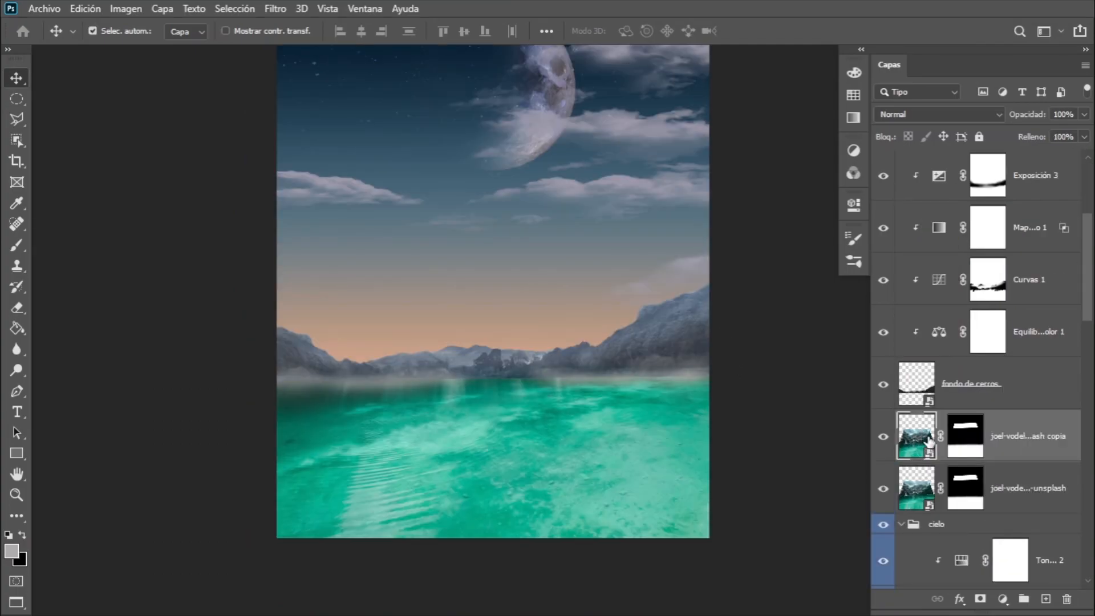
key("ctrl+t")
right_click(525, 408)
left_click(638, 393)
left_click_drag(576, 453, 536, 451)
key("Return")
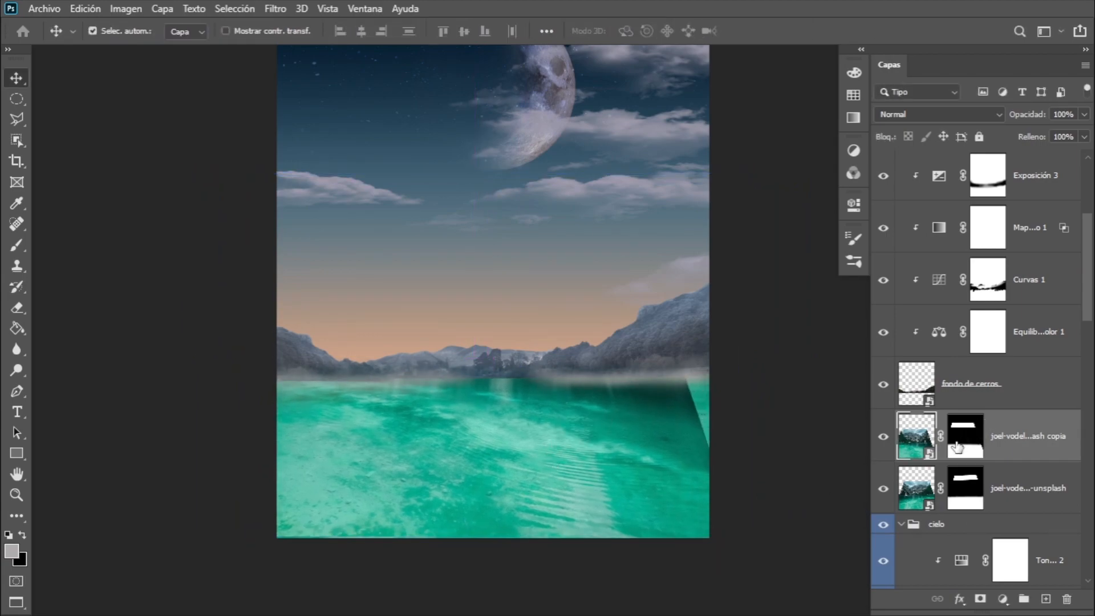
Blend the flipped lake copy into the original water by painting its mask with a soft brush.
key("b")
key("d")
mouse_move(646, 373)
left_mouse_down()
mouse_move(518, 373)
mouse_move(657, 401)
mouse_move(719, 431)
mouse_move(612, 418)
mouse_move(655, 434)
mouse_move(458, 376)
mouse_move(508, 440)
mouse_move(619, 533)
mouse_move(519, 427)
left_mouse_up()
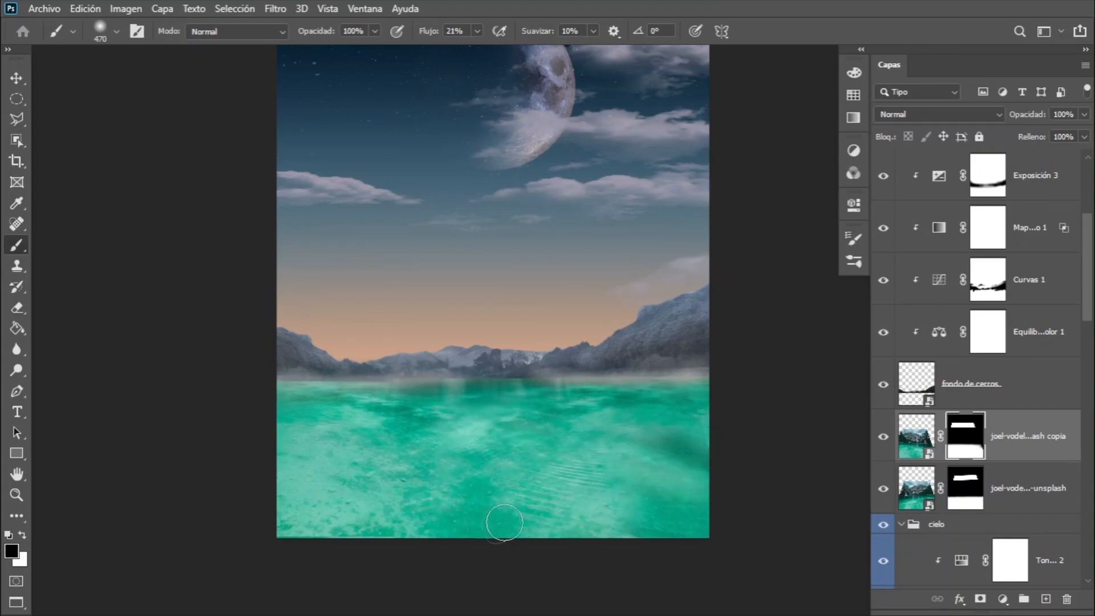
left_click_drag(546, 513, 553, 475)
mouse_move(464, 497)
left_mouse_down()
mouse_move(673, 456)
mouse_move(672, 519)
left_mouse_up()
right_click(408, 374, "alt")
left_click_drag(408, 374, 400, 379)
key("x")
mouse_move(298, 521)
left_mouse_down()
mouse_move(270, 527)
mouse_move(304, 519)
mouse_move(286, 505)
left_mouse_up()
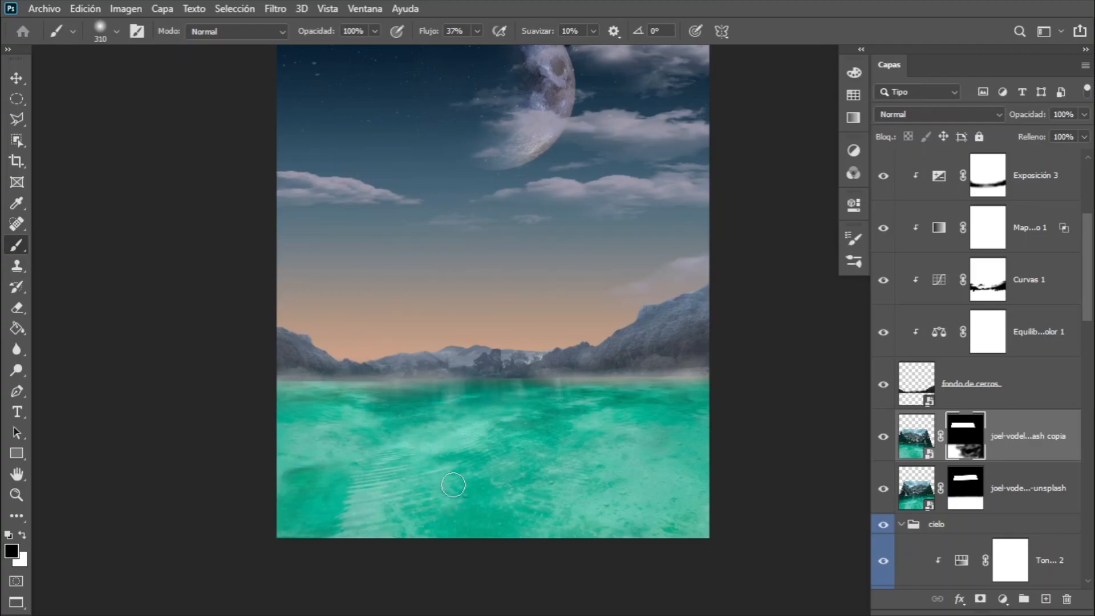
Add a Color Balance adjustment above the merged lake layer.
key("v")
left_click(1002, 599)
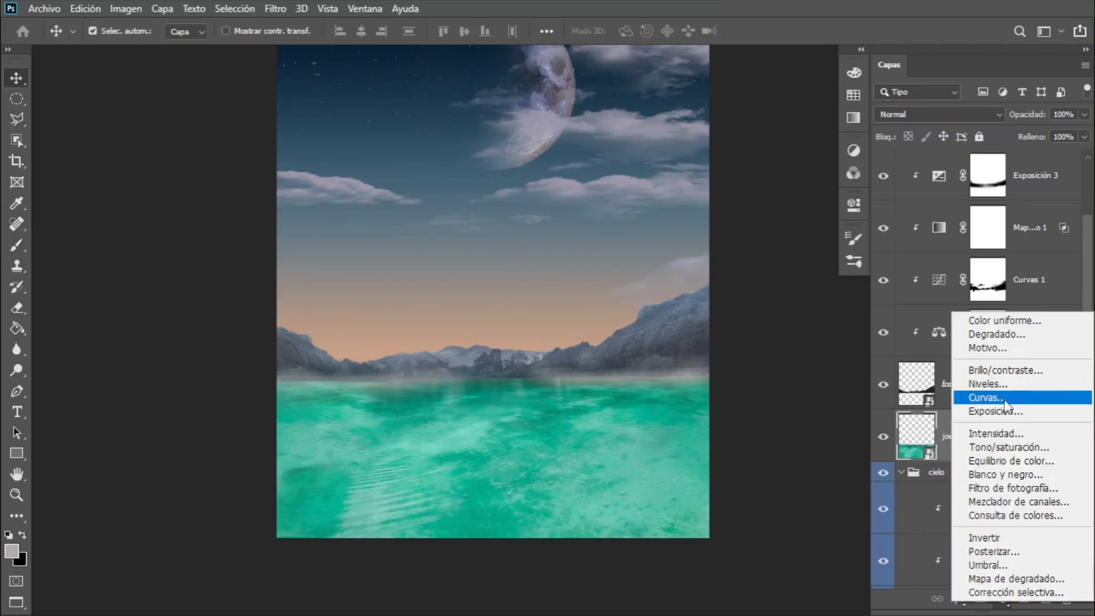
left_click(935, 457)
left_click(459, 354)
left_click_drag(459, 354, 349, 370)
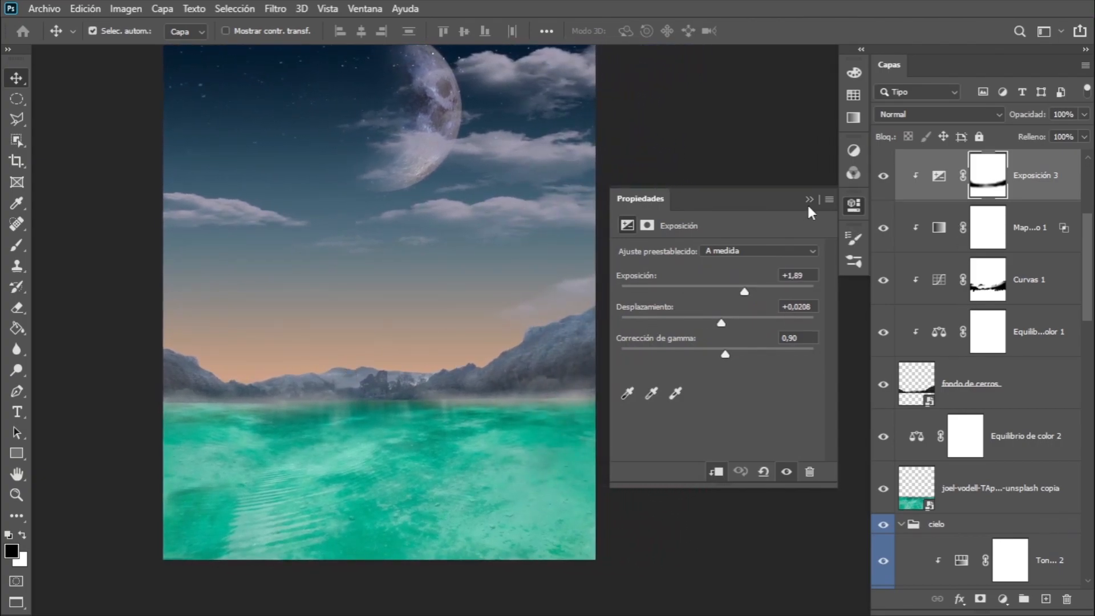
key("ctrl+z")
Clip the Color Balance adjustment to the lake and shift its tones, with the shadows at red +19 and green +8.
left_click_drag(710, 342, 760, 340)
left_click_drag(696, 315, 698, 288)
left_click(716, 472)
left_click_drag(762, 340, 729, 339)
left_click_drag(698, 288, 693, 342)
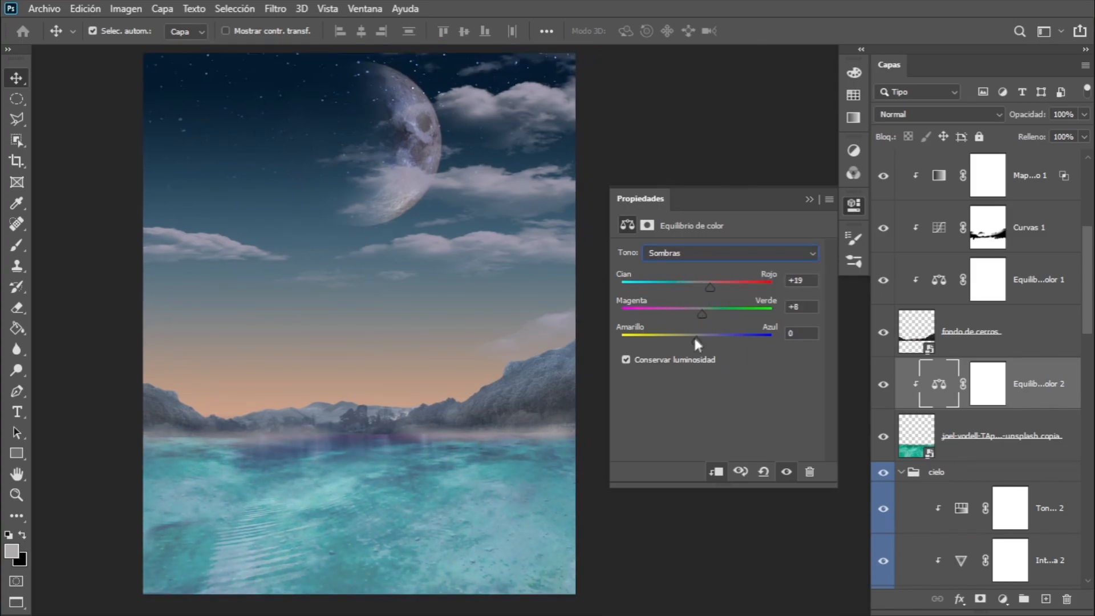
left_click(664, 317)
Darken the lake with a clipped Exposure adjustment, masking the effect out along the horizon.
left_click(1002, 599)
left_click(1003, 404)
mouse_move(720, 292)
left_mouse_down()
mouse_move(707, 292)
mouse_move(719, 323)
mouse_move(707, 353)
mouse_move(735, 355)
left_mouse_up()
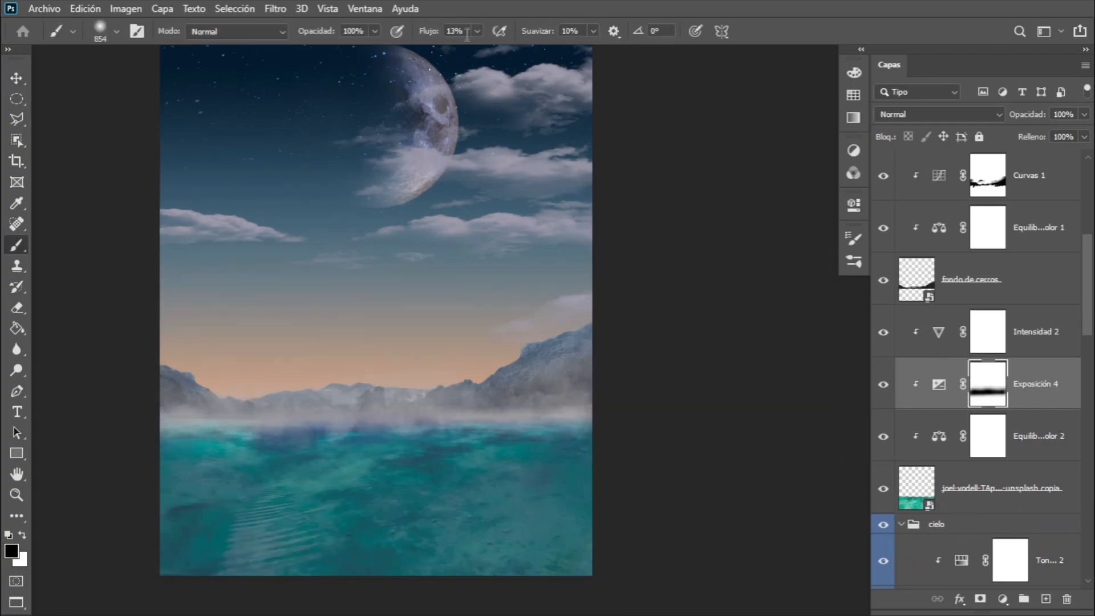
key("v")
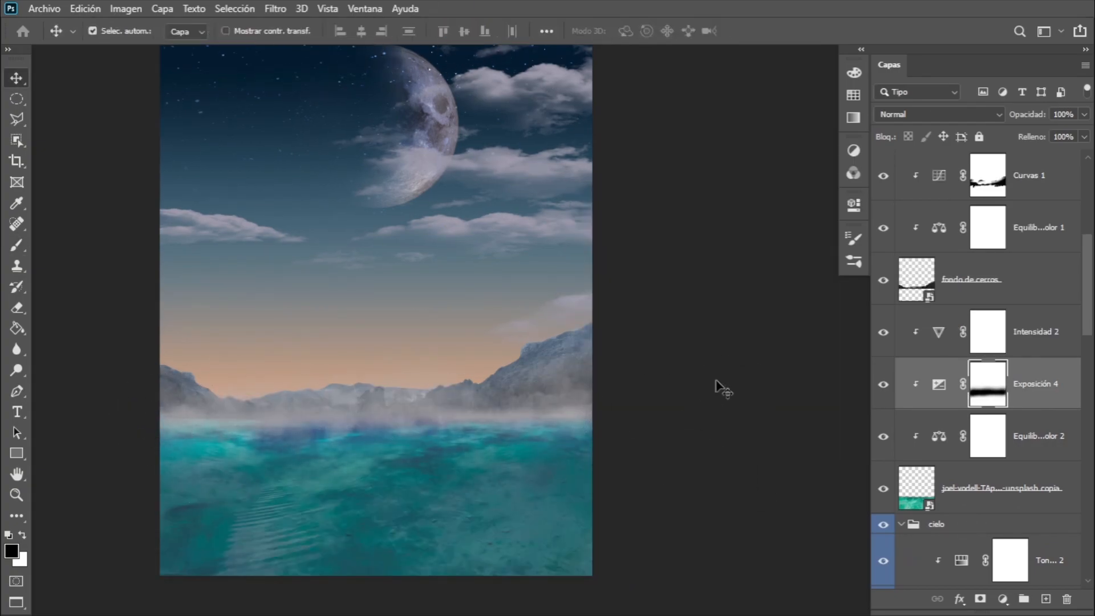
Show the grass island and the tree stump layers again.
scroll(969, 371, "up", 6)
left_click(882, 279)
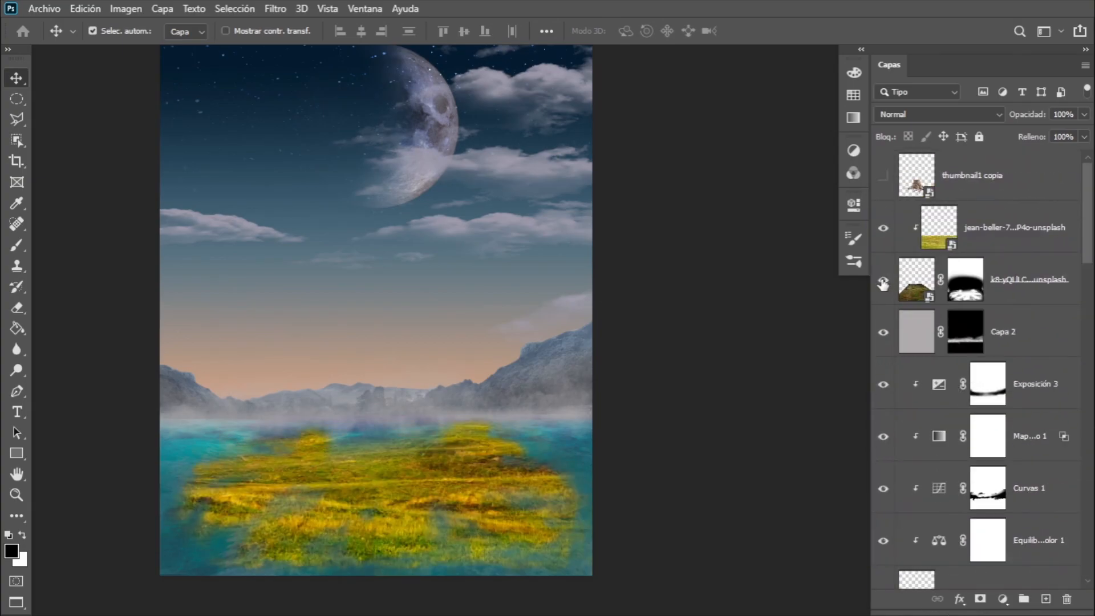
left_click(891, 178)
scroll(627, 320, "up", 2)
scroll(636, 294, "down", 3)
Trim the outer edges of the grass island by painting black on its mask with a soft 614 px brush at 71% flow.
left_click(462, 504)
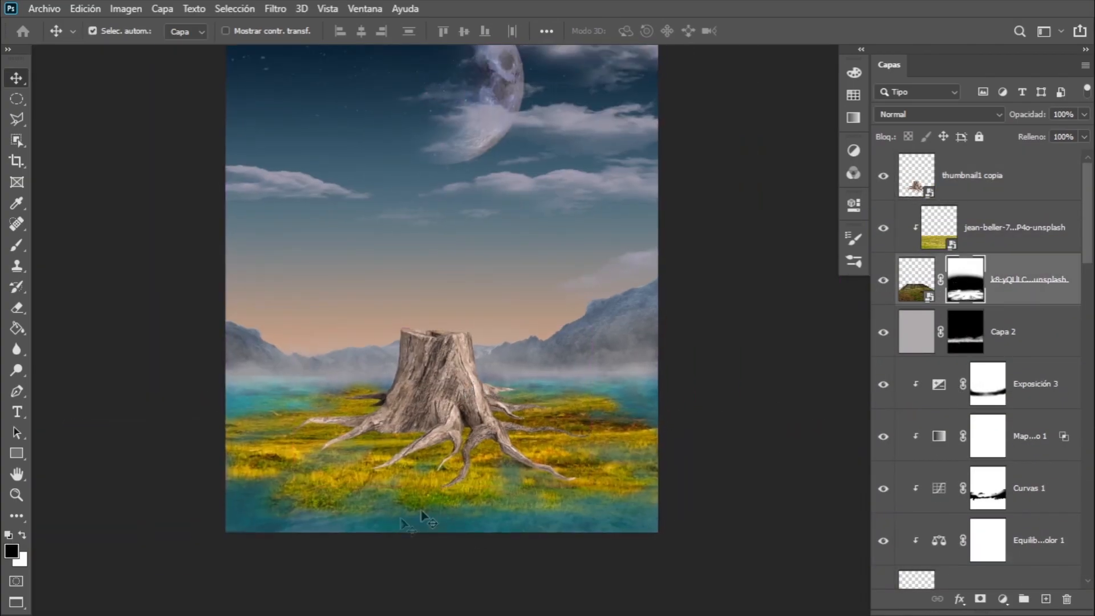
key("b")
mouse_move(254, 500)
left_mouse_down()
mouse_move(533, 533)
mouse_move(667, 454)
left_mouse_up()
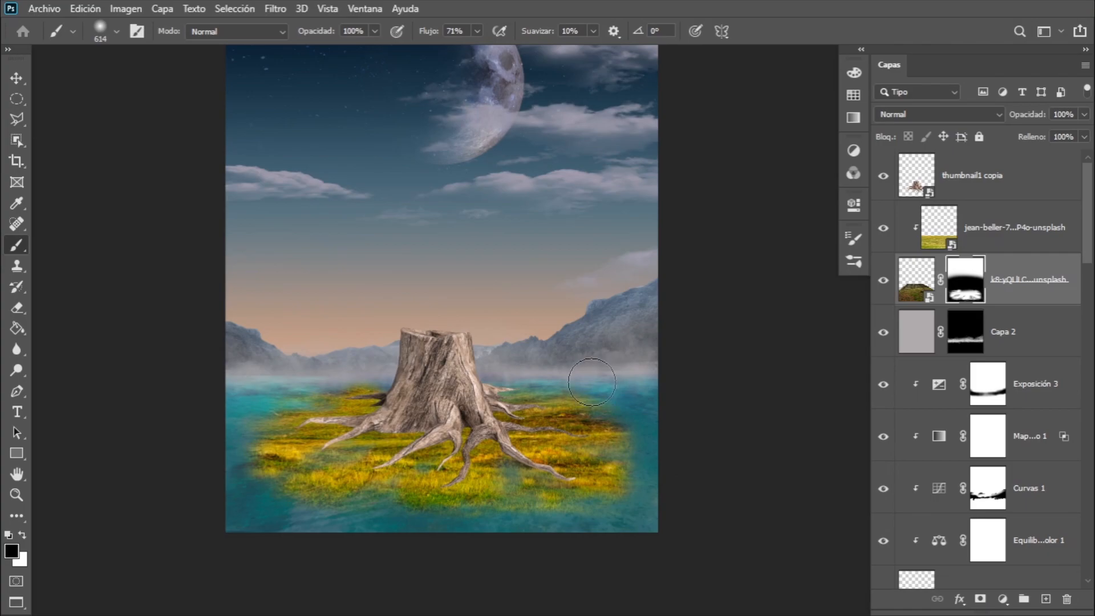
Restore grass around the island's edges and the stump's roots by painting white on its mask with a smaller flattened brush.
scroll(553, 325, "up", 2)
right_click(556, 323)
key("Escape")
key("x")
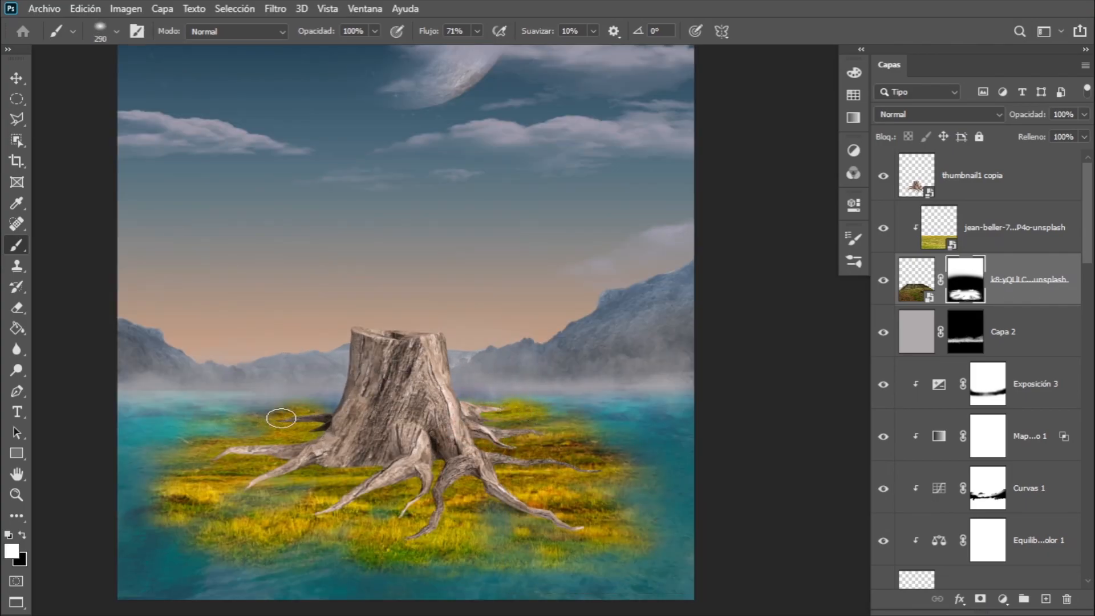
scroll(615, 452, "up", 2)
left_click_drag(280, 477, 380, 525)
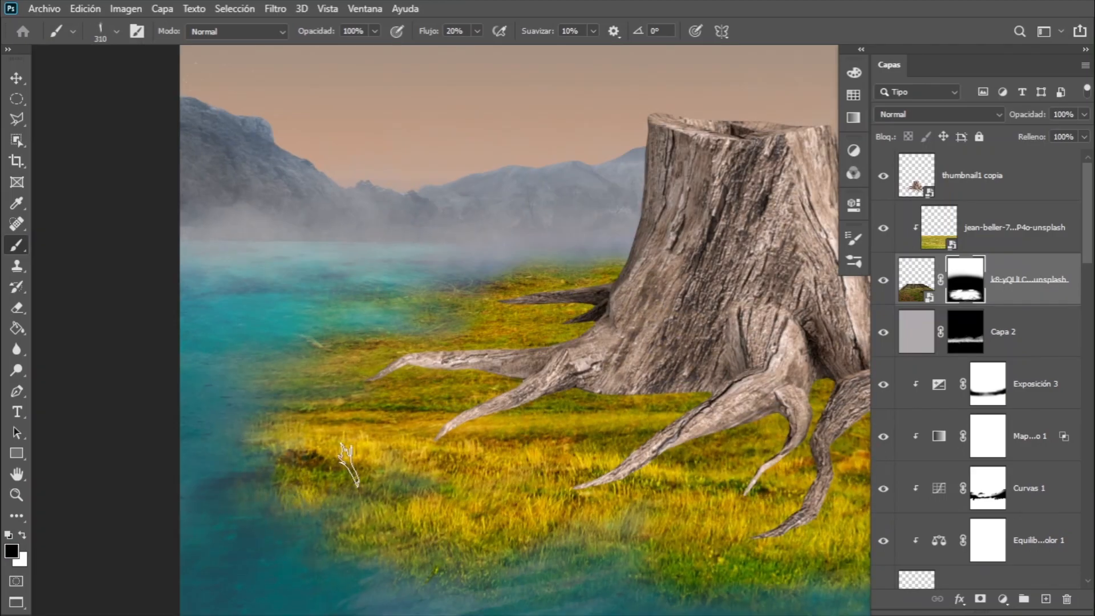
Break up the island's shoreline by painting the grass mask with another brush tip chosen from the presets.
right_click(466, 243)
double_click(513, 354)
left_click_drag(297, 424, 248, 389)
left_click_drag(359, 490, 479, 399)
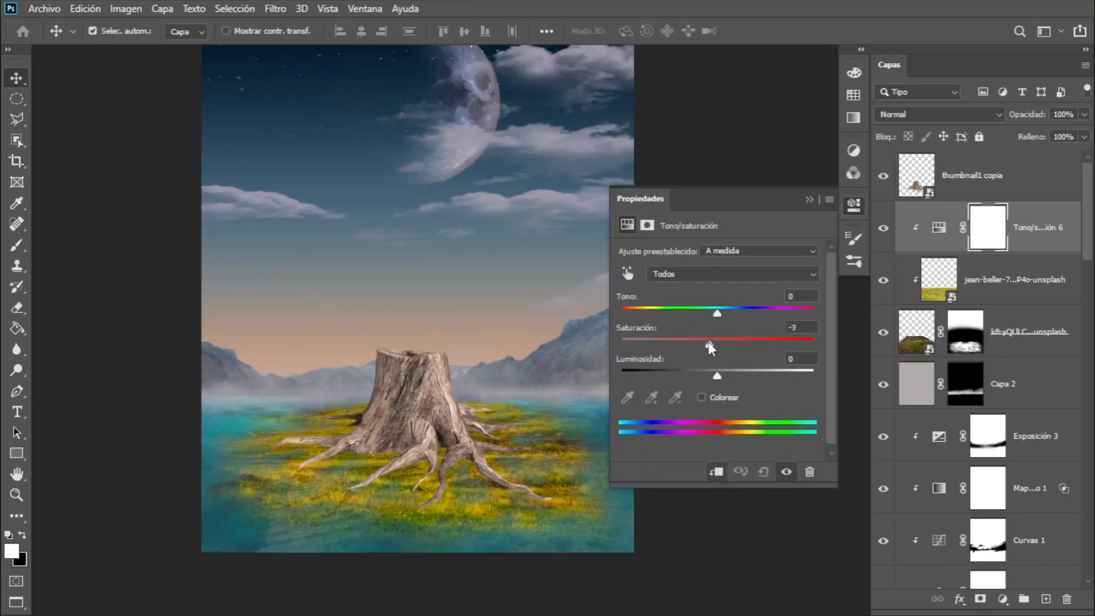
Lower the saturation and slightly raise the lightness of the grass in its clipped Hue/Saturation adjustment.
left_click_drag(708, 341, 677, 341)
left_click_drag(723, 376, 729, 375)
left_click(809, 198)
left_click(1003, 599)
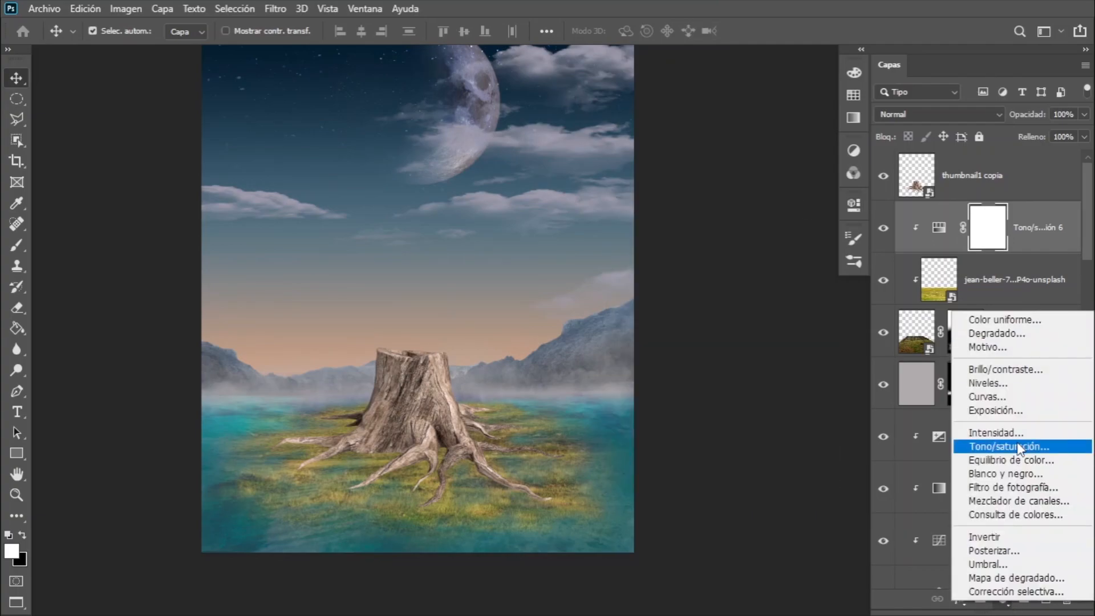
left_click(1019, 461)
left_click(714, 472)
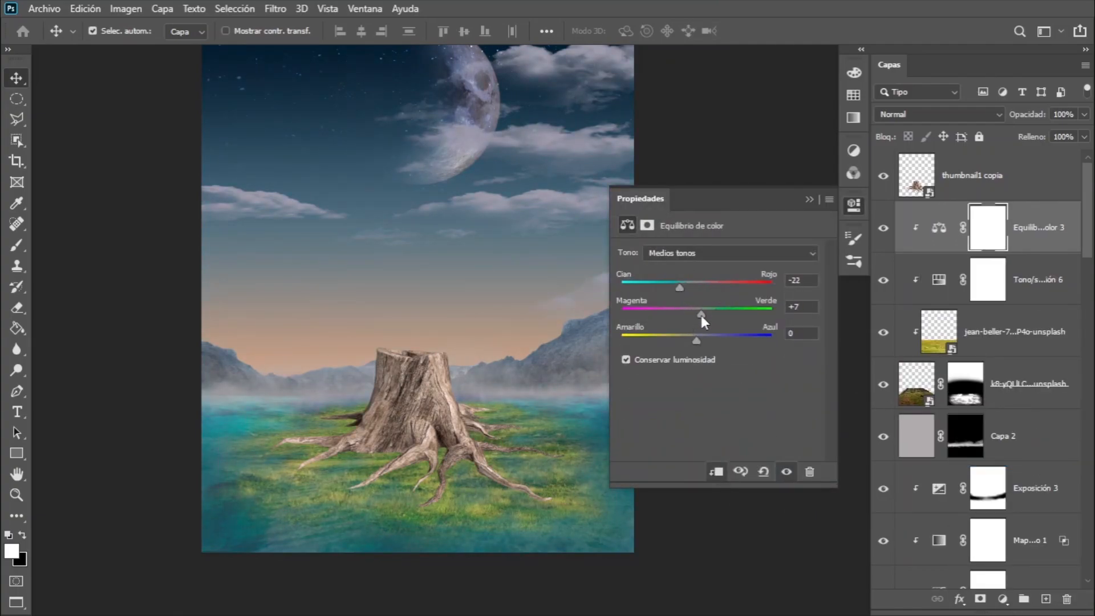
left_click(809, 199)
key("Delete")
Tint the grass with a clipped teal fill in Pin Light (Luz focal), plus a clipped Exposure adjustment: exposure 0, offset -0.0292, gamma 0.94.
left_click(1002, 599)
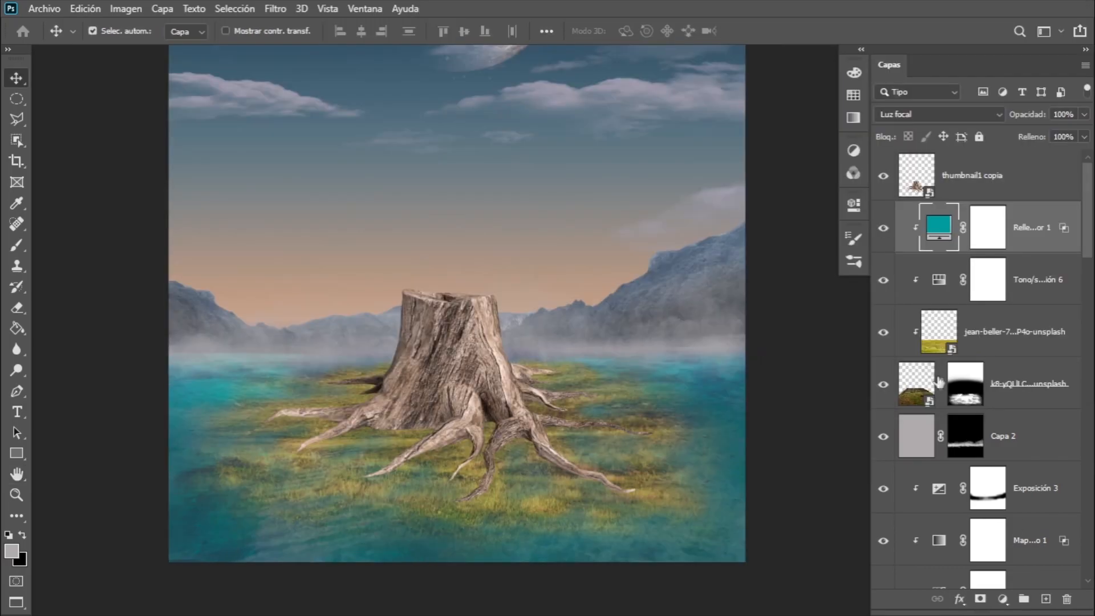
left_click(1002, 598)
left_click(1050, 414)
left_click_drag(717, 292, 711, 323)
left_click(795, 275)
type("0")
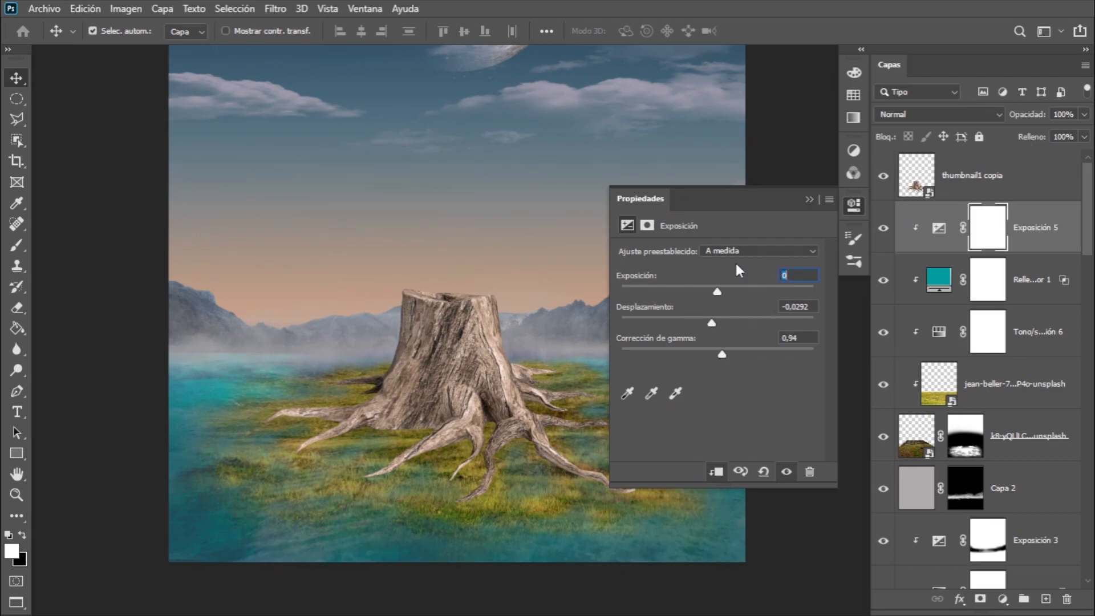
left_click(854, 205)
left_click(1032, 279)
left_click(1002, 599)
left_click(1026, 403)
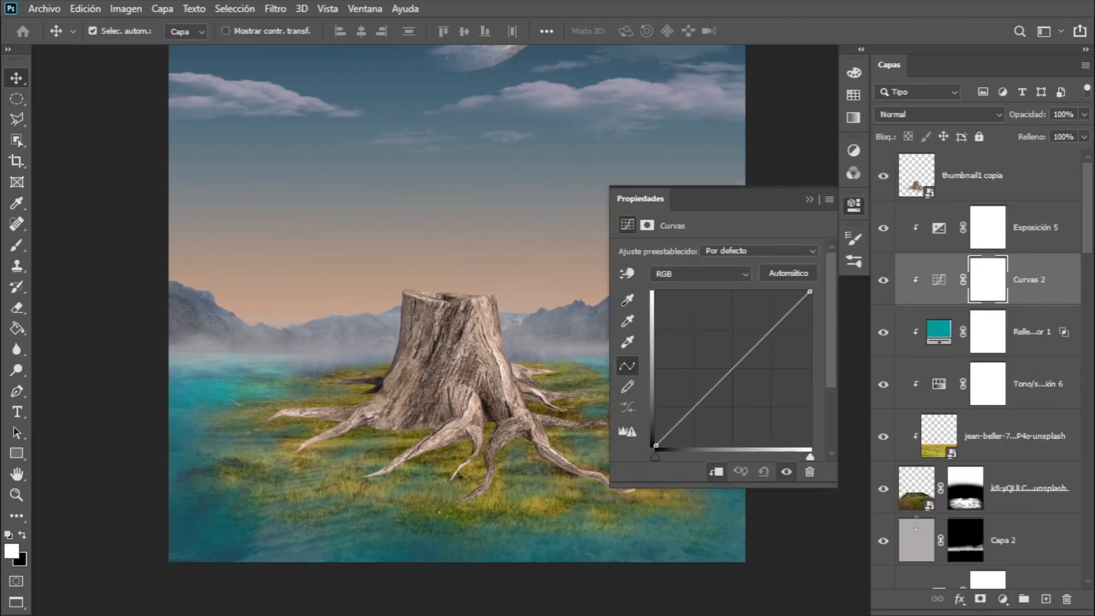
left_click_drag(759, 342, 758, 352)
left_click(701, 400)
left_click(809, 199)
key("Delete")
Add a Levels adjustment clipped to the grass, raising the black input point and fine-tuning the midtones.
left_click(1002, 598)
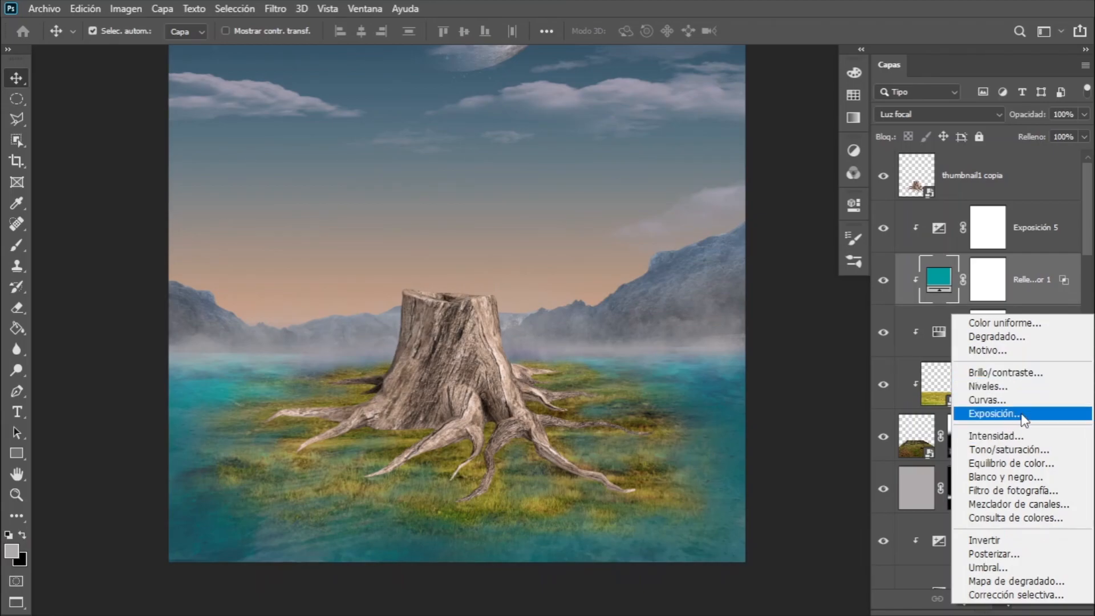
left_click(987, 386)
mouse_move(730, 369)
left_mouse_down()
mouse_move(749, 369)
mouse_move(735, 374)
left_mouse_up()
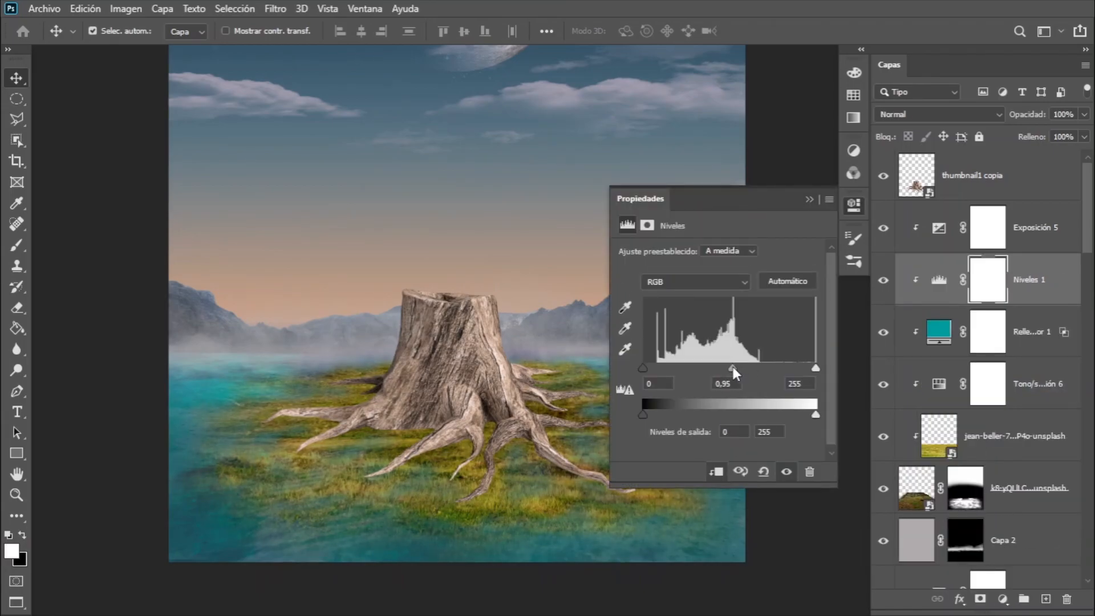
left_click_drag(805, 370, 816, 370)
left_click_drag(643, 369, 659, 370)
left_click_drag(736, 369, 727, 370)
left_click_drag(657, 369, 662, 370)
left_click(809, 199)
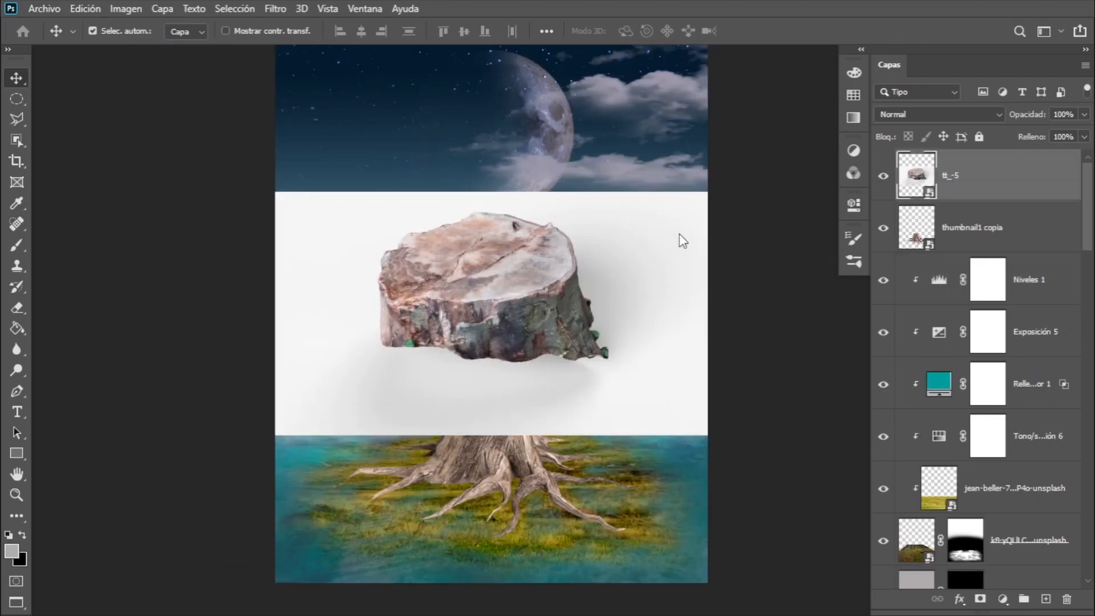
Isolate the flat cut stump from its white background with a rectangular Object Selection and a layer mask.
key("ctrl+plus")
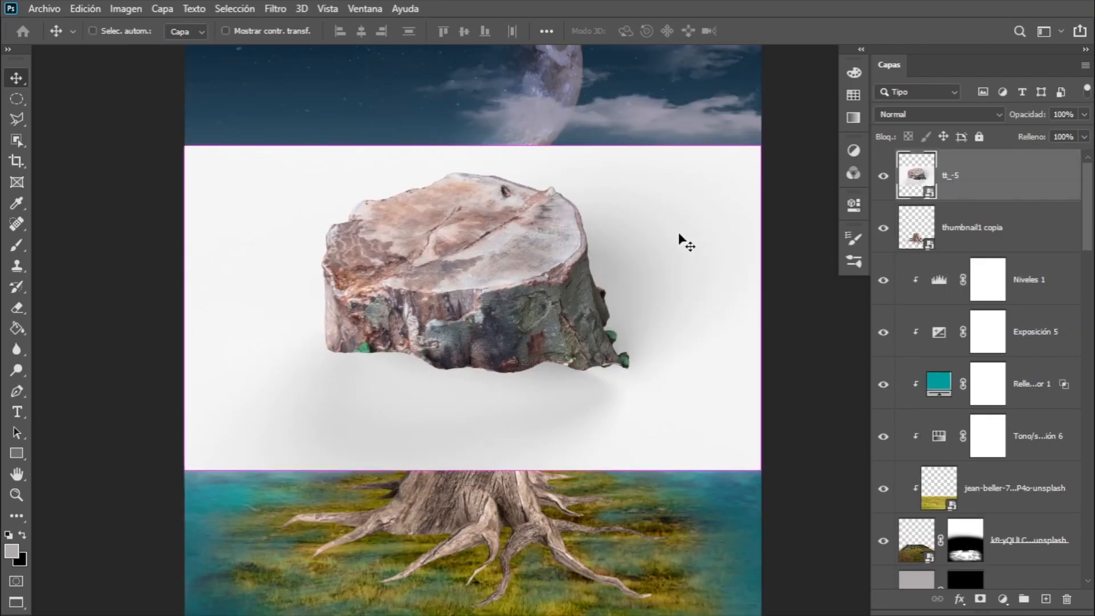
key("ctrl+plus")
left_click_drag(498, 207, 504, 251)
key("ctrl+minus")
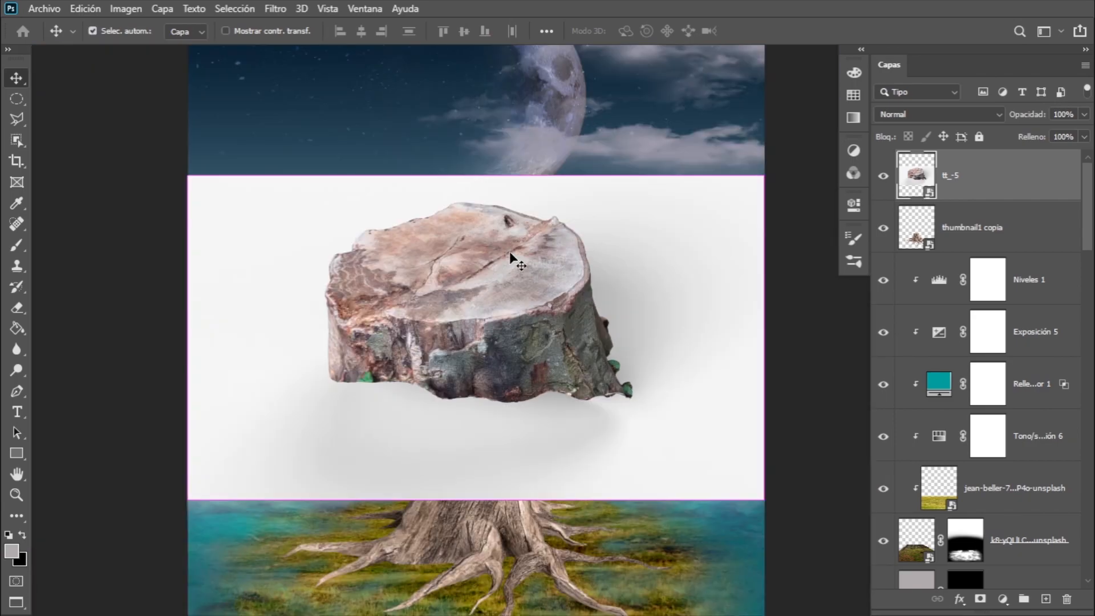
left_click(15, 142)
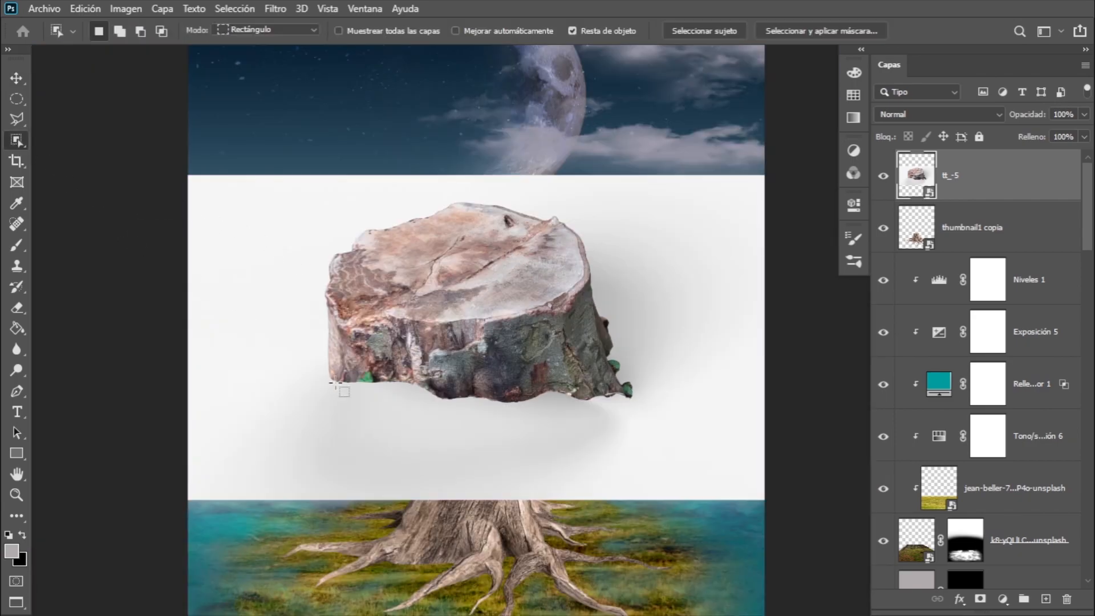
left_click_drag(470, 391, 679, 197)
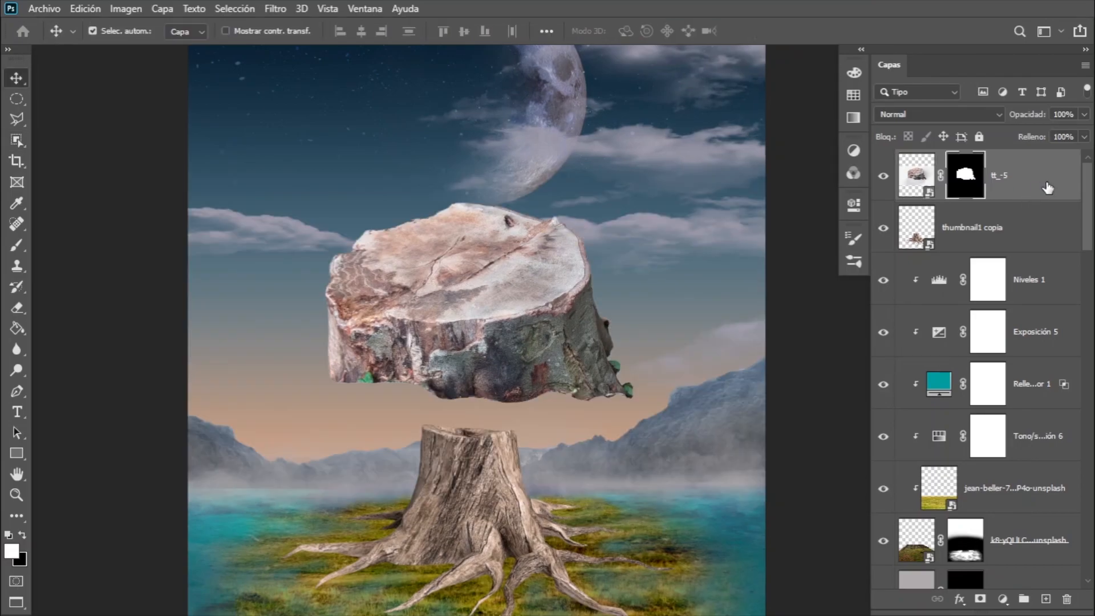
Rasterize the masked cut-stump layer tt_-5 and convert it into a smart object.
right_click(1047, 189)
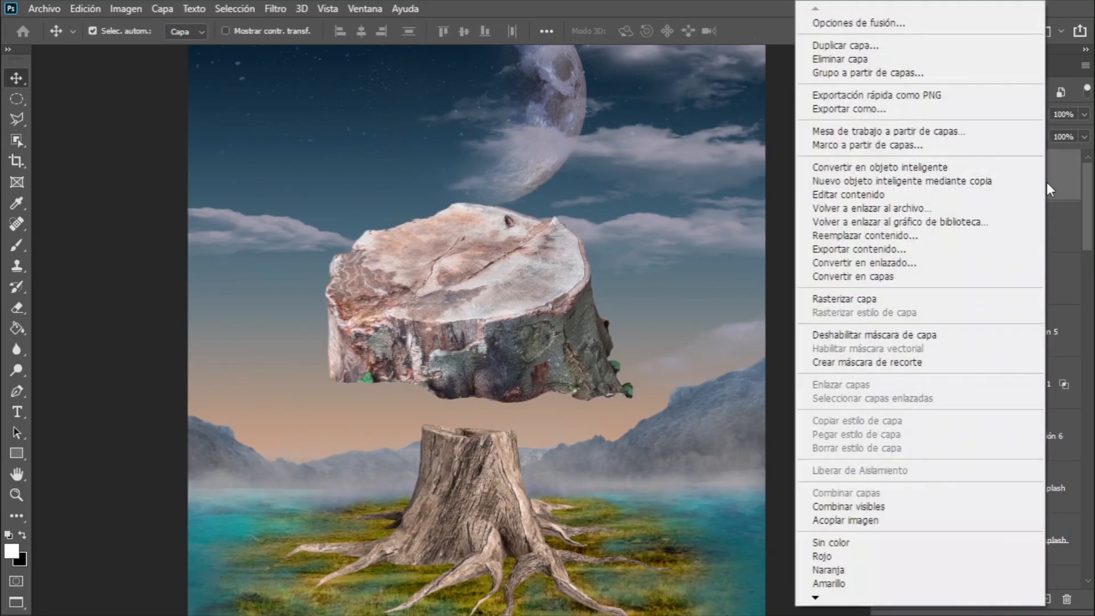
left_click(878, 301)
right_click(1048, 173)
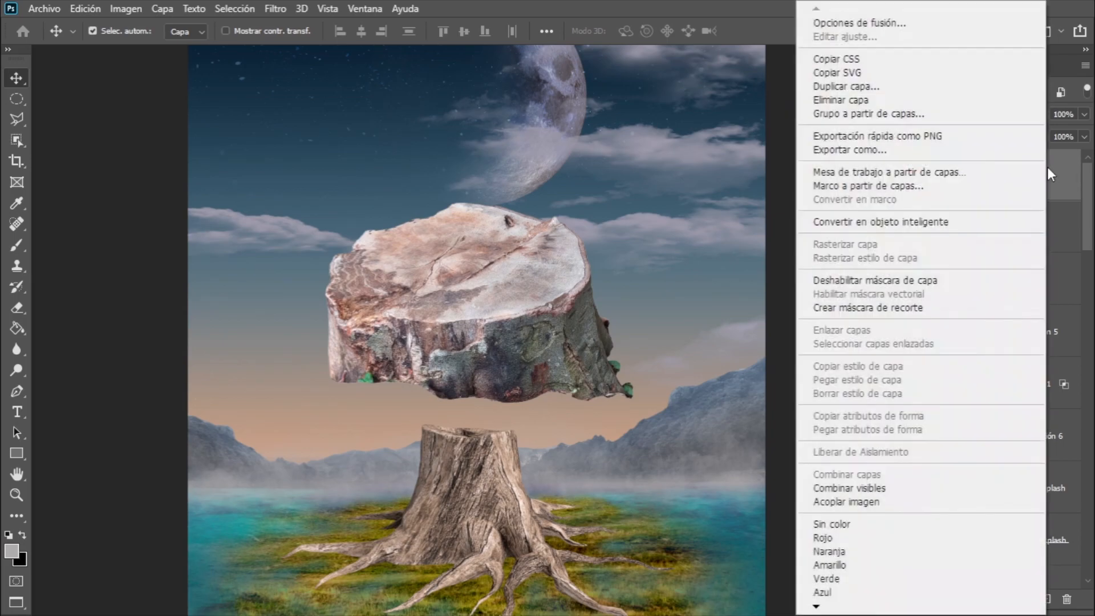
left_click(901, 222)
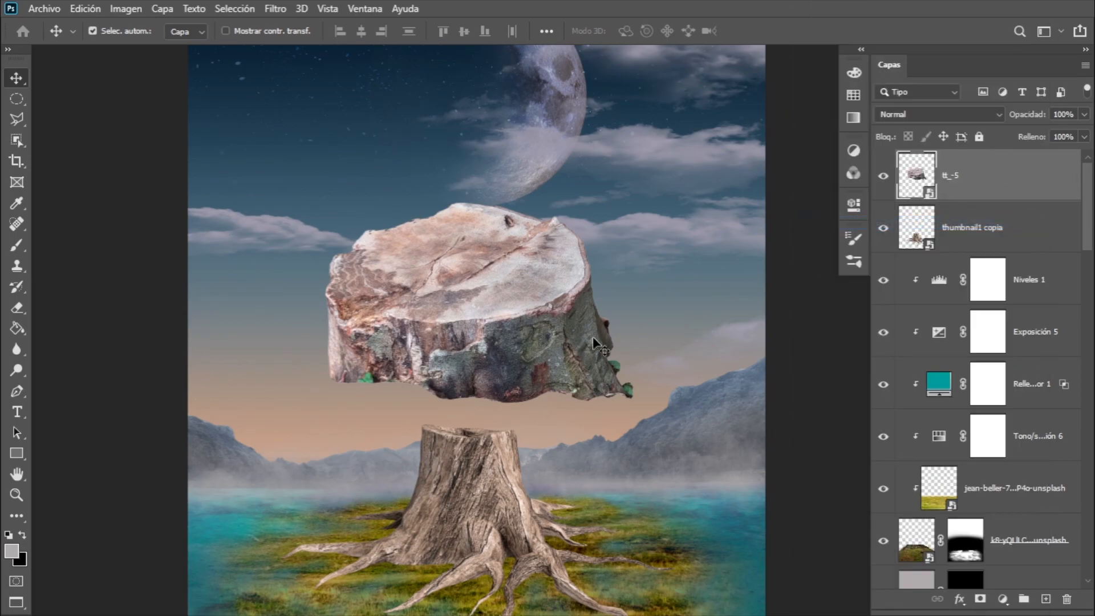
Free-transform the cut stump, scaling it down and moving it onto the top of the rooted stump.
key("ctrl+t")
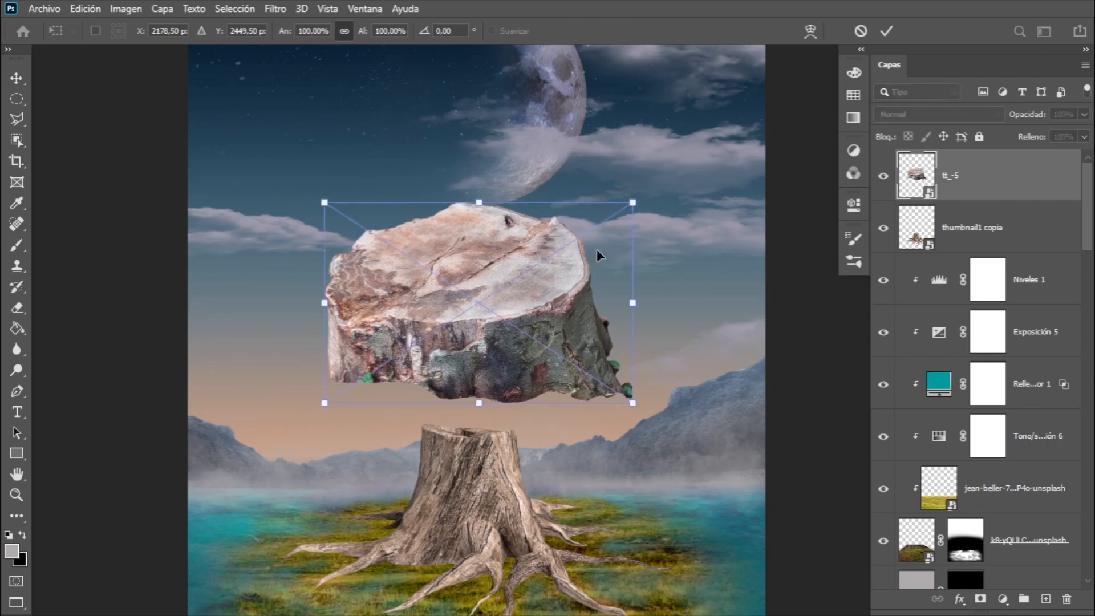
left_click_drag(633, 201, 606, 219)
left_click_drag(494, 304, 517, 399)
right_click(484, 338)
left_click(557, 237)
right_click(483, 407)
left_click(559, 235)
left_click_drag(347, 314, 366, 321)
left_click_drag(498, 318, 506, 333)
Flatten the cut stump to about 53% height and distort its corners so the sides taper inward toward the top.
key("ctrl+plus")
left_click_drag(474, 191, 474, 279)
left_click_drag(677, 432, 687, 454)
left_click_drag(262, 448, 256, 459)
left_click_drag(279, 276, 339, 303)
left_click_drag(669, 282, 637, 316)
left_click_drag(256, 459, 264, 459)
left_click_drag(686, 456, 676, 453)
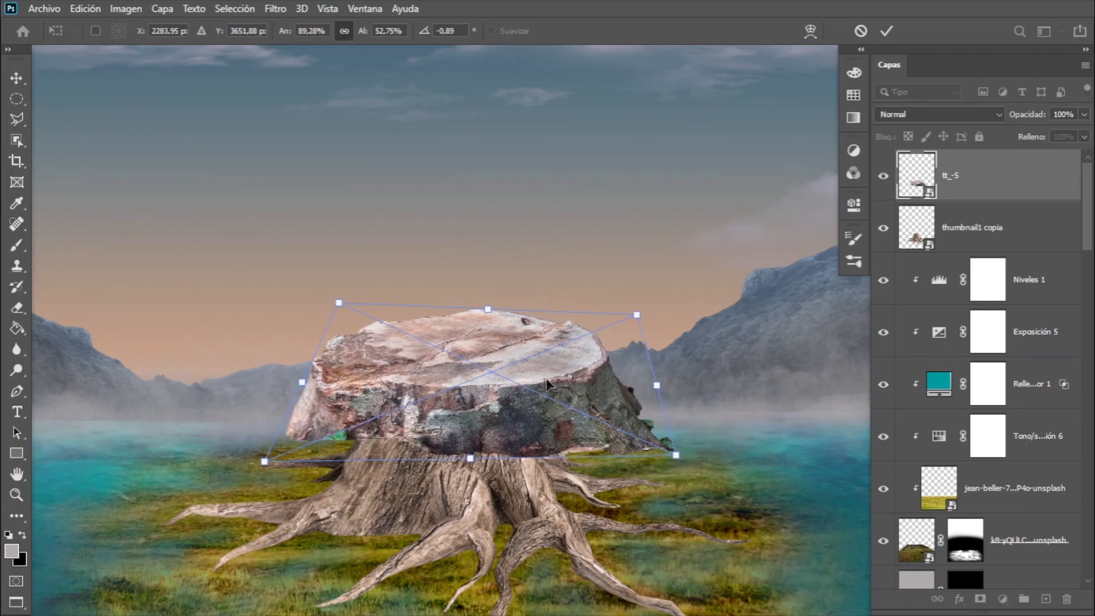
Shift the cut stump over the rooted trunk, refine its upper and lower corners, and apply the transform.
left_click_drag(490, 394, 454, 391)
left_click_drag(301, 301, 312, 305)
left_click_drag(456, 307, 457, 317)
left_click_drag(310, 317, 320, 313)
left_click_drag(640, 450, 635, 461)
left_click_drag(227, 457, 230, 458)
key("Return")
Reposition the cut stump on the trunk and pull in its right-hand corners with a second transform to match the trunk's width.
left_click_drag(433, 399, 469, 365)
key("ctrl+t")
left_click_drag(631, 290, 567, 314)
left_click_drag(598, 427, 568, 427)
left_click_drag(473, 383, 496, 372)
left_click_drag(359, 294, 362, 305)
key("Return")
Reshape the rooted trunk's side contour in Liquify with the Forward Warp tool at brush size 253 and pressure 100.
key("ctrl+shift+x")
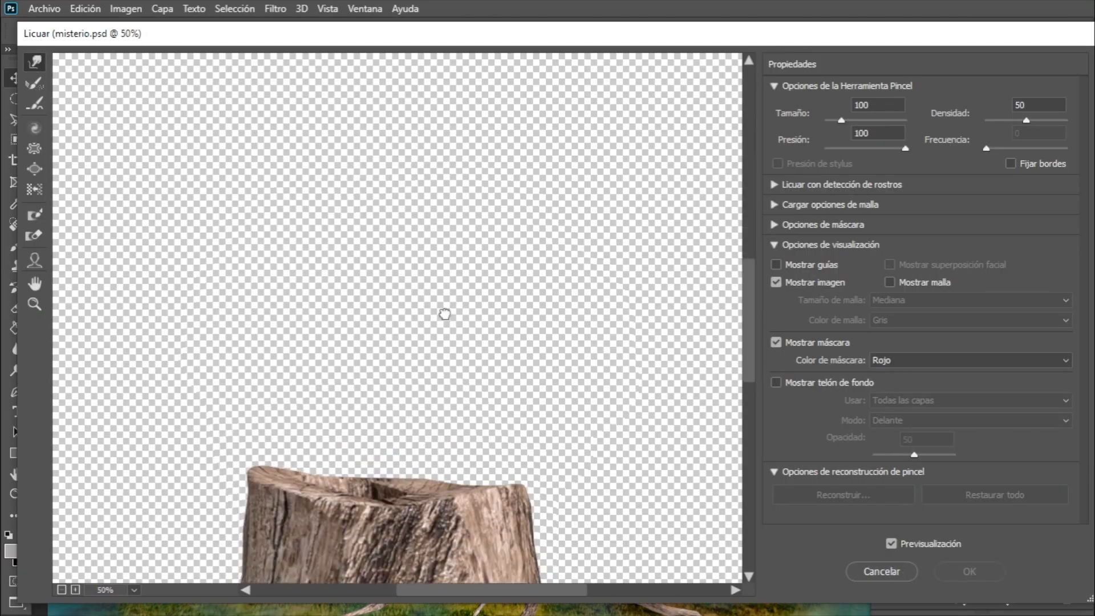
left_click(34, 62)
key("ctrl+plus")
left_click_drag(253, 275, 319, 276)
key("ctrl+minus")
mouse_move(282, 254)
left_mouse_down()
mouse_move(241, 251)
mouse_move(54, 303)
left_mouse_up()
left_click_drag(490, 302, 508, 302)
key("bracketleft")
key("bracketleft")
key("bracketleft")
key("bracketleft")
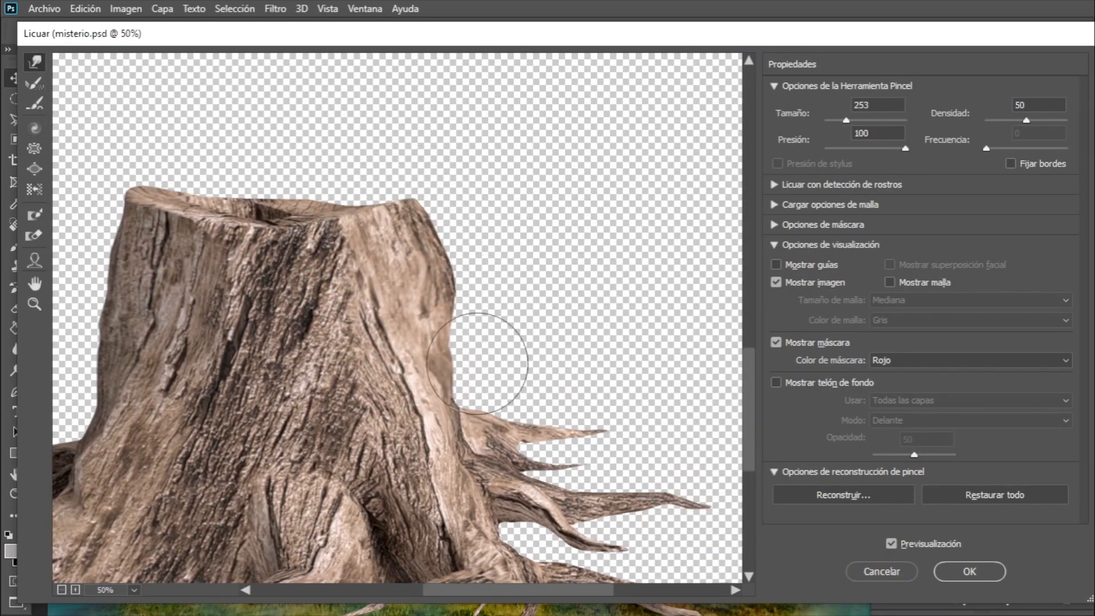
Refine the trunk's outline in Liquify by pushing its edges with varied Forward Warp brush sizes.
key("ctrl+minus")
key("bracketright")
left_click_drag(234, 312, 214, 308)
key("bracketleft")
scroll(278, 339, "up", 2)
key("bracketleft")
key("bracketleft")
key("s")
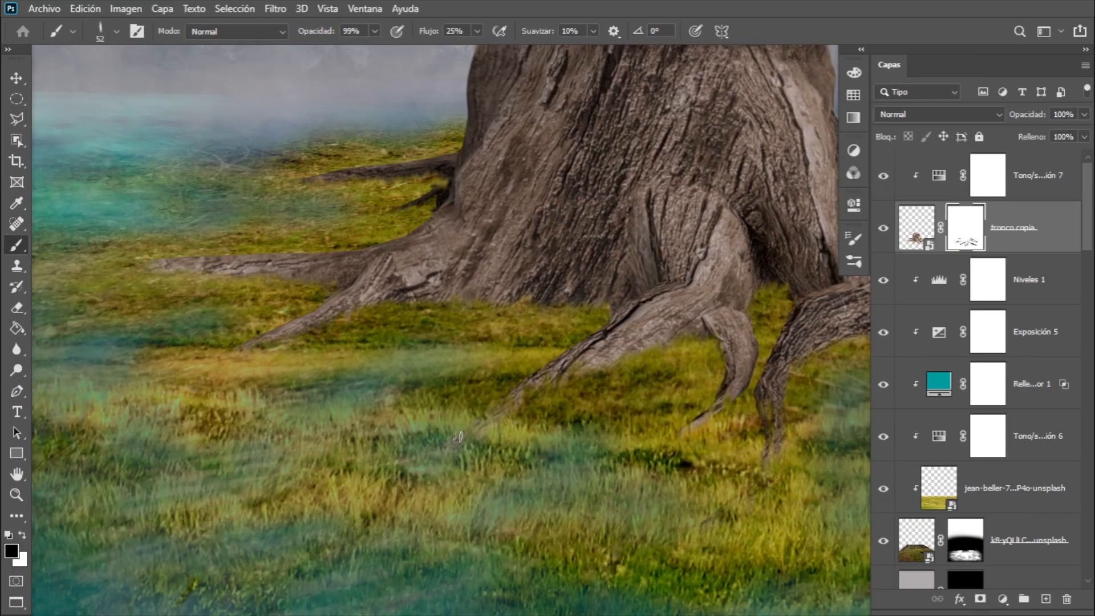
Blend the trunk's roots into the grass by painting black on the trunk's mask with a grass-blade brush at 25% flow.
scroll(512, 408, "right", 5)
scroll(529, 510, "right", 10)
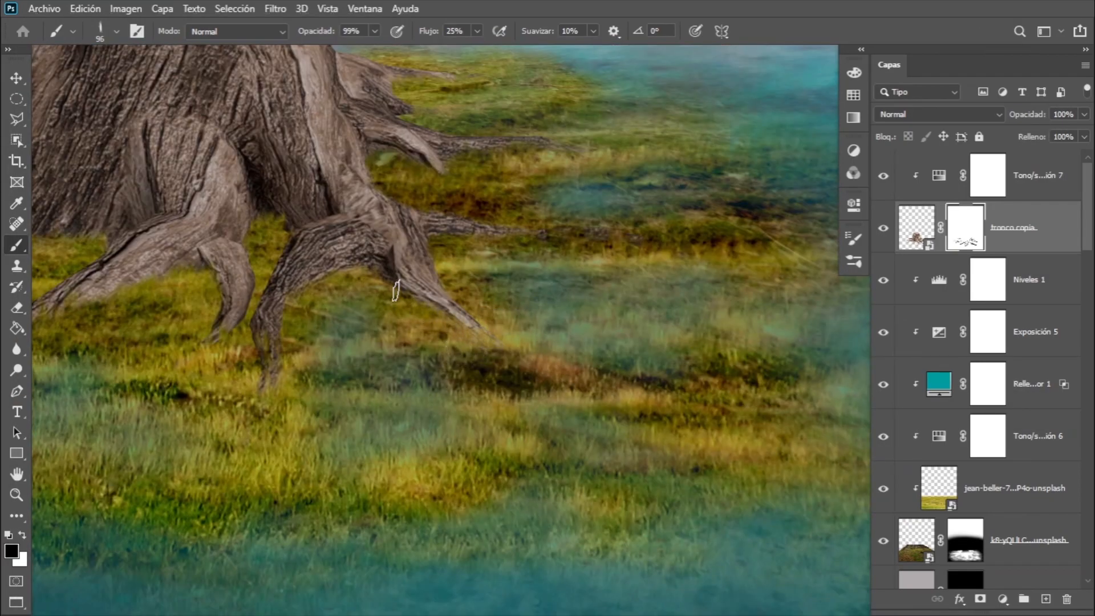
scroll(478, 323, "up", 5)
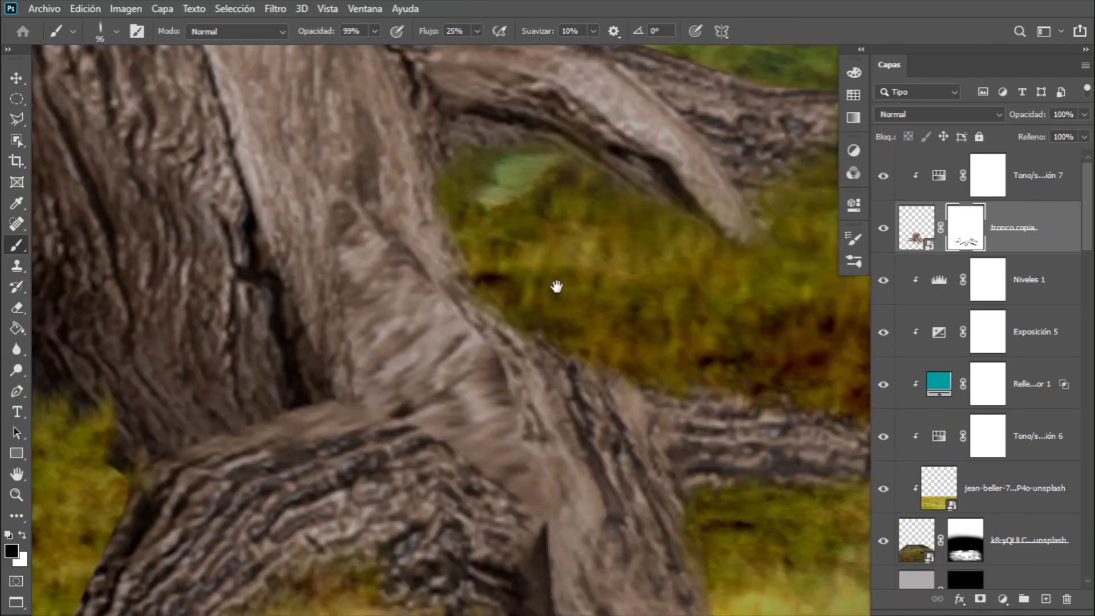
scroll(344, 373, "down", 3)
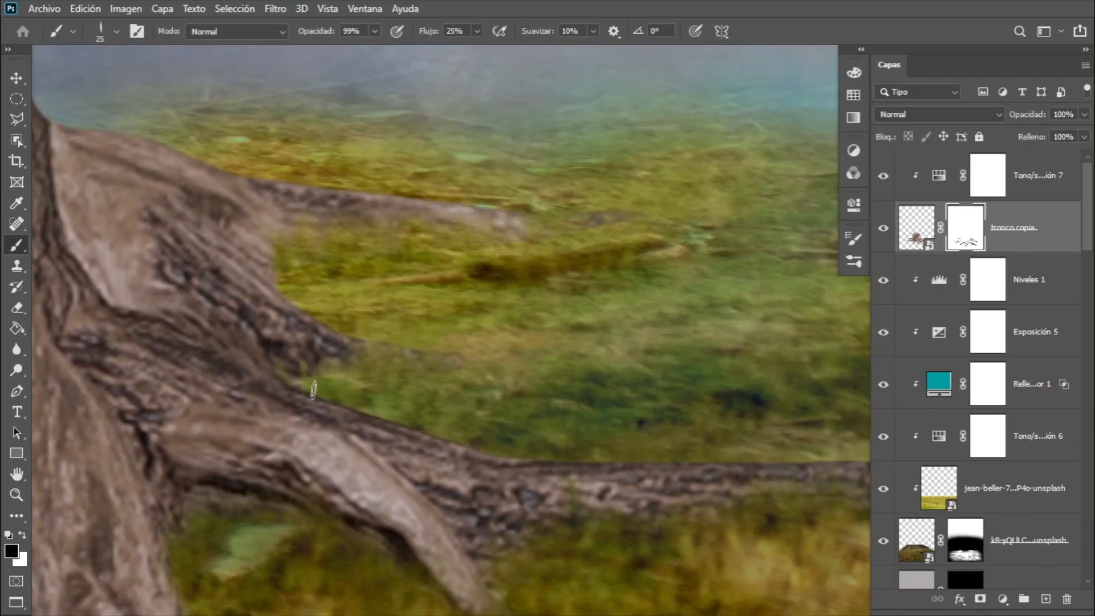
scroll(477, 240, "down", 3)
scroll(614, 393, "up", 4)
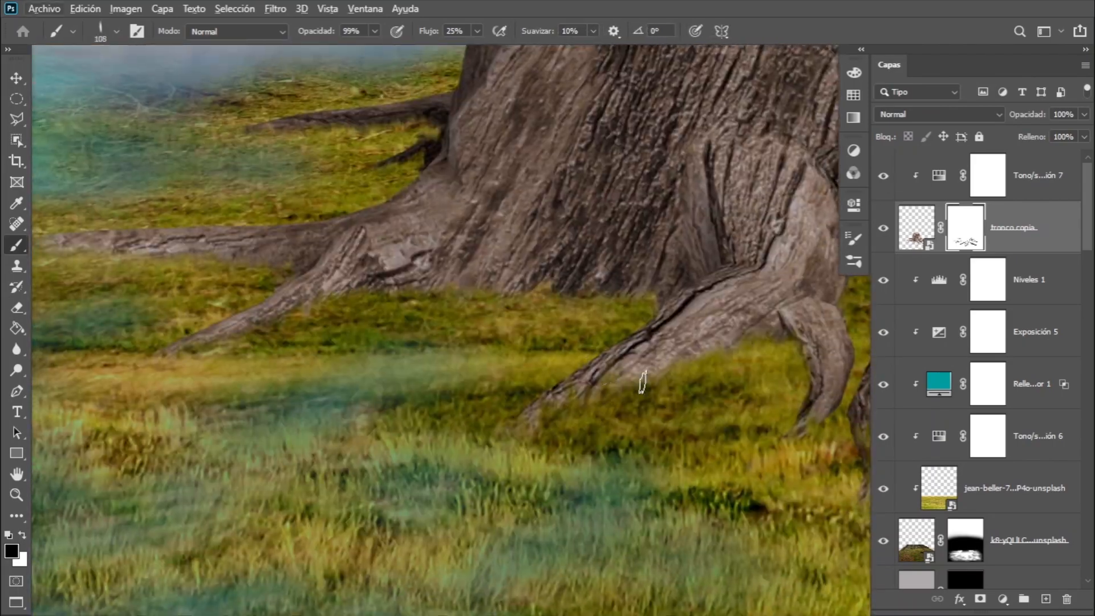
key("ctrl+0")
Scale the bare tree to about 43% and place it centred on top of the stump.
key("v")
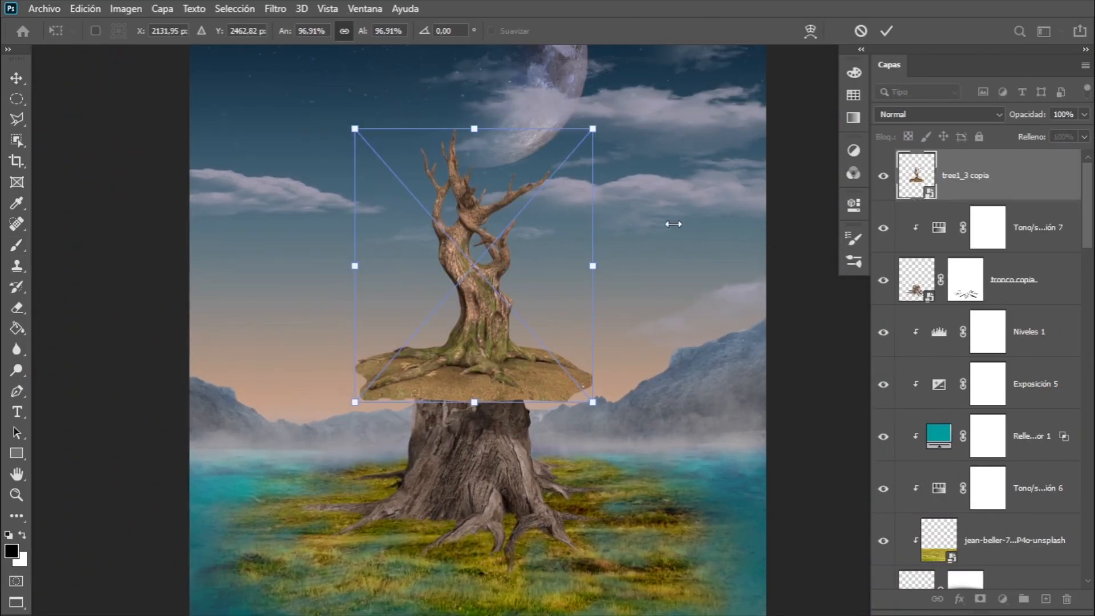
left_click_drag(593, 128, 461, 280)
left_click_drag(386, 350, 468, 348)
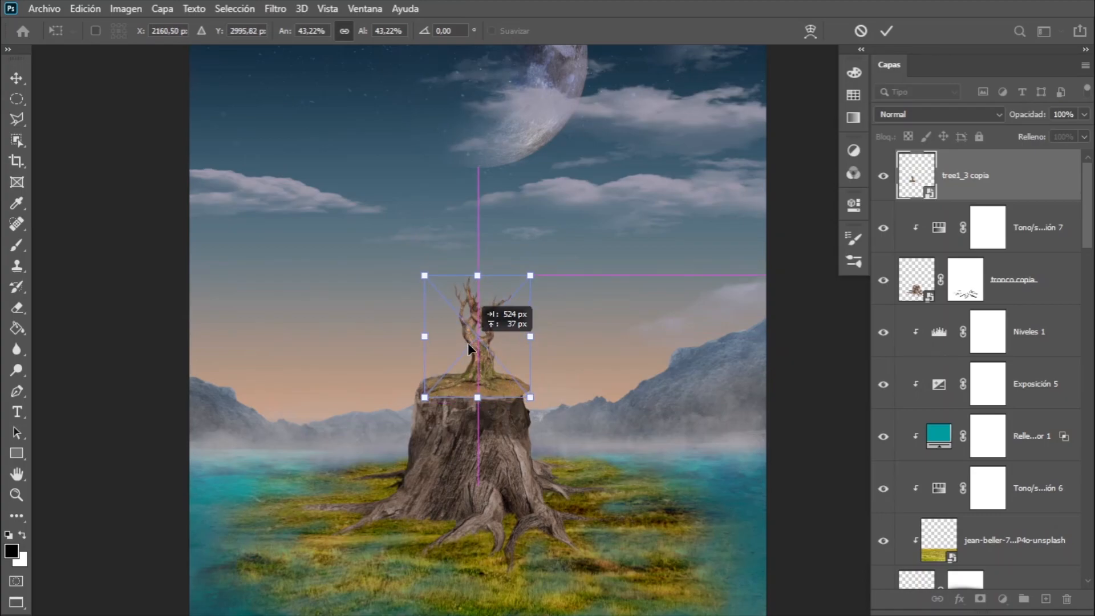
scroll(527, 276, "up", 4)
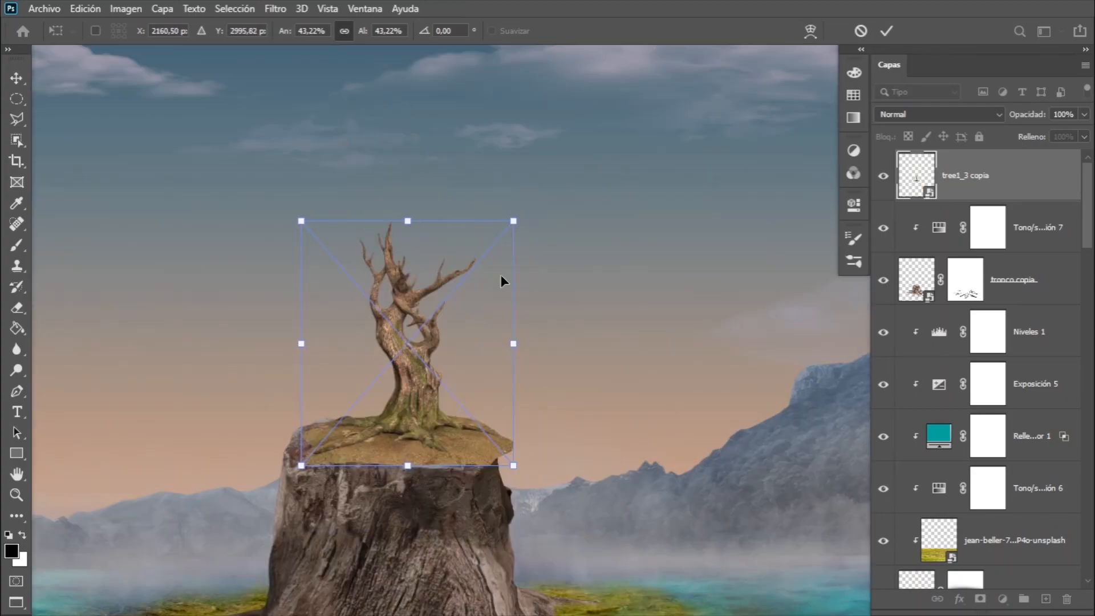
key("Return")
Try to mask away the soil's outer edges around the bare tree with the soft round (Circular difuso) brush at 108 px.
key("b")
scroll(501, 275, "up", 5)
right_click(528, 354)
left_click(463, 386)
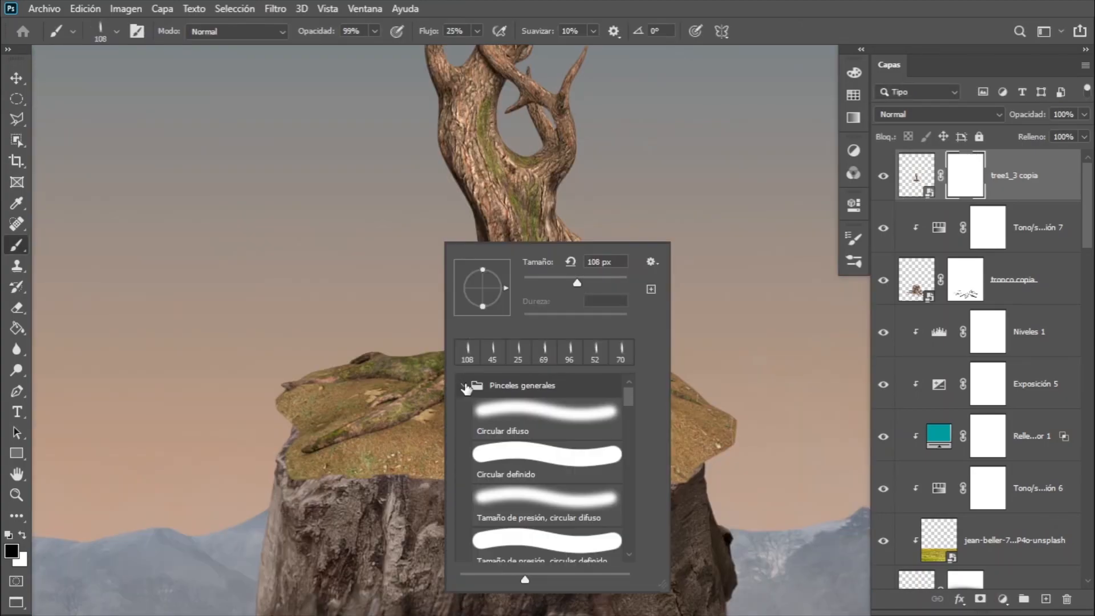
double_click(498, 414)
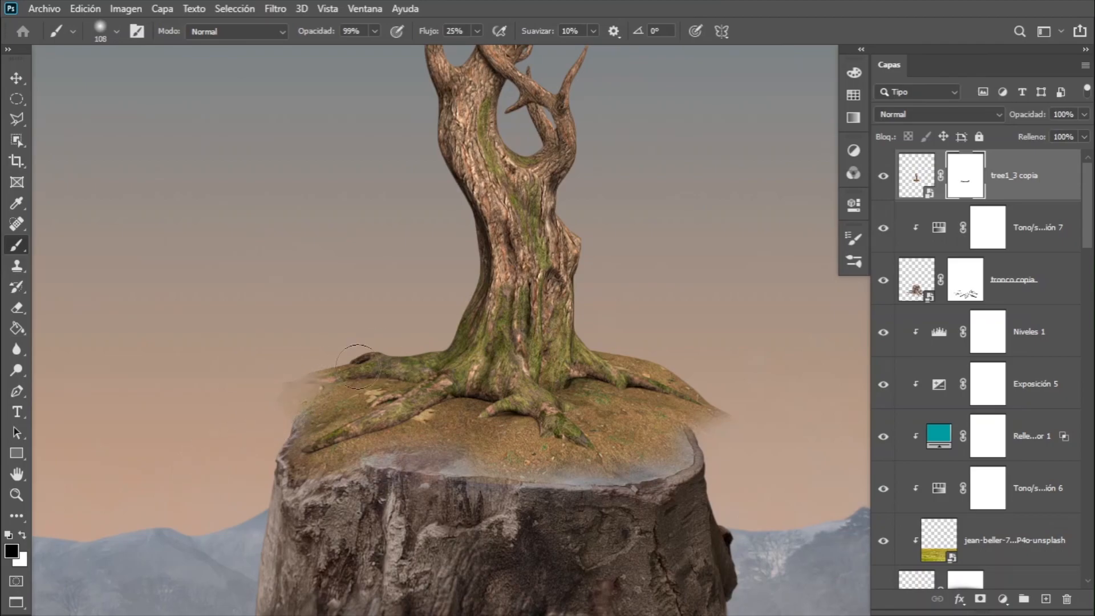
left_click_drag(332, 377, 311, 434)
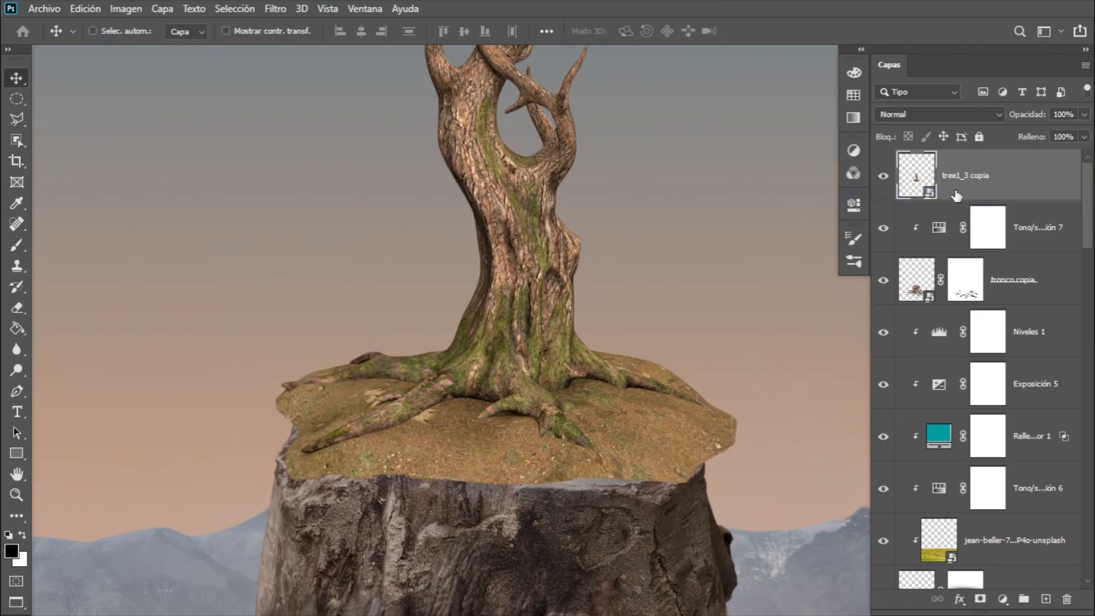
Warp the bare tree so its soil base fits the stump's flat top, and apply the transform.
key("ctrl+t")
key("ctrl+minus")
left_click_drag(591, 367, 558, 413)
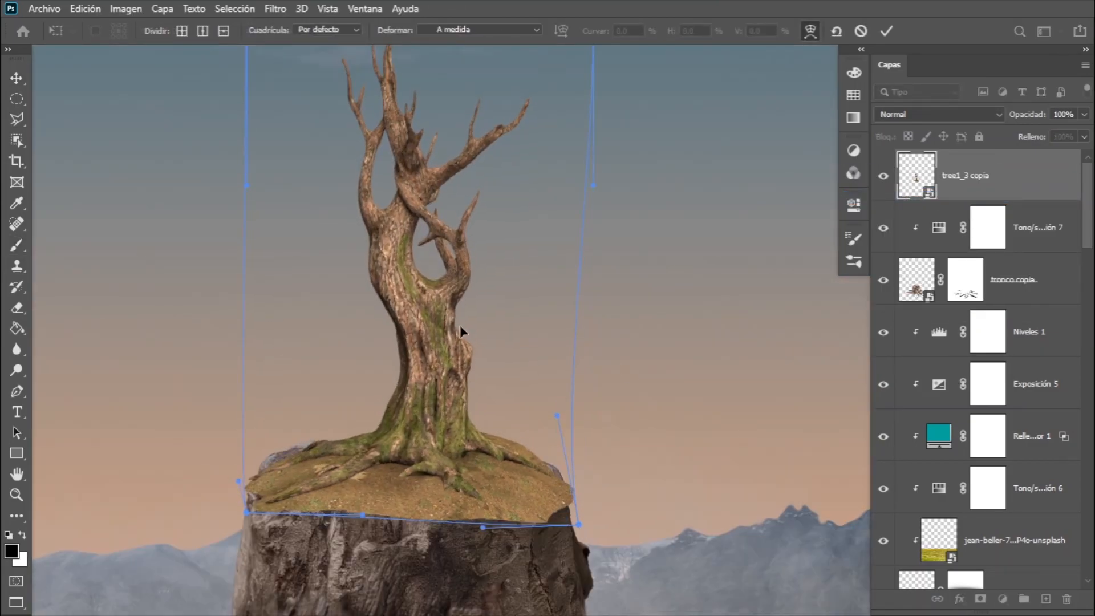
left_click_drag(491, 423, 476, 446)
left_click_drag(466, 542, 504, 422)
key("ctrl+minus")
left_click_drag(580, 171, 560, 186)
left_click_drag(330, 171, 330, 210)
key("Return")
Hide the soil overhanging the stump's rim by painting black on the tree's mask with a soft round brush reduced to 51 px.
key("ctrl+plus")
key("b")
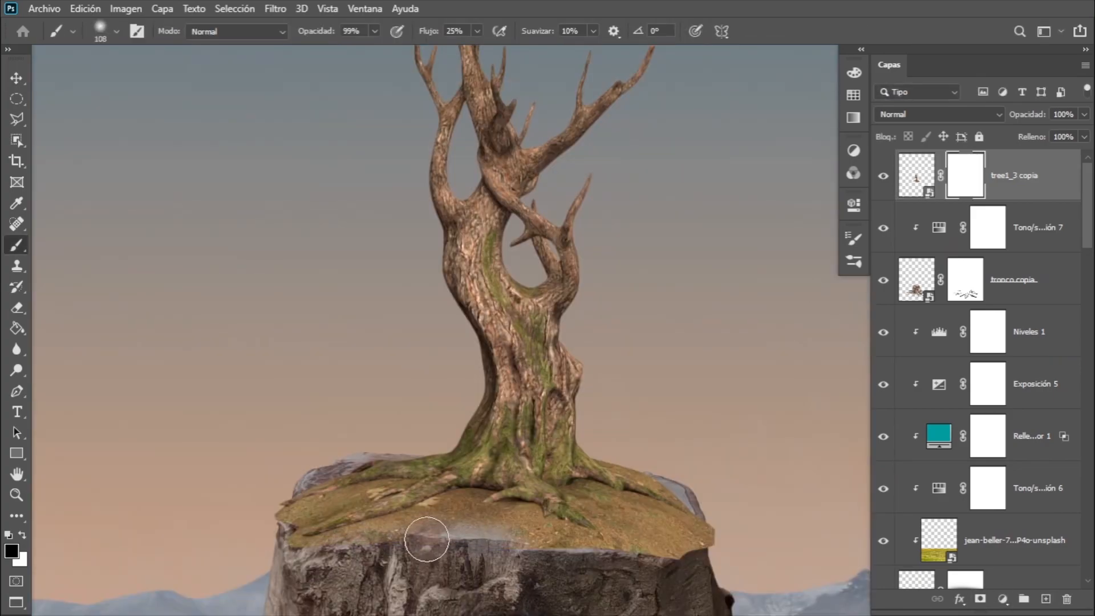
key("bracketleft")
key("bracketleft")
key("bracketleft")
key("bracketleft")
key("bracketleft")
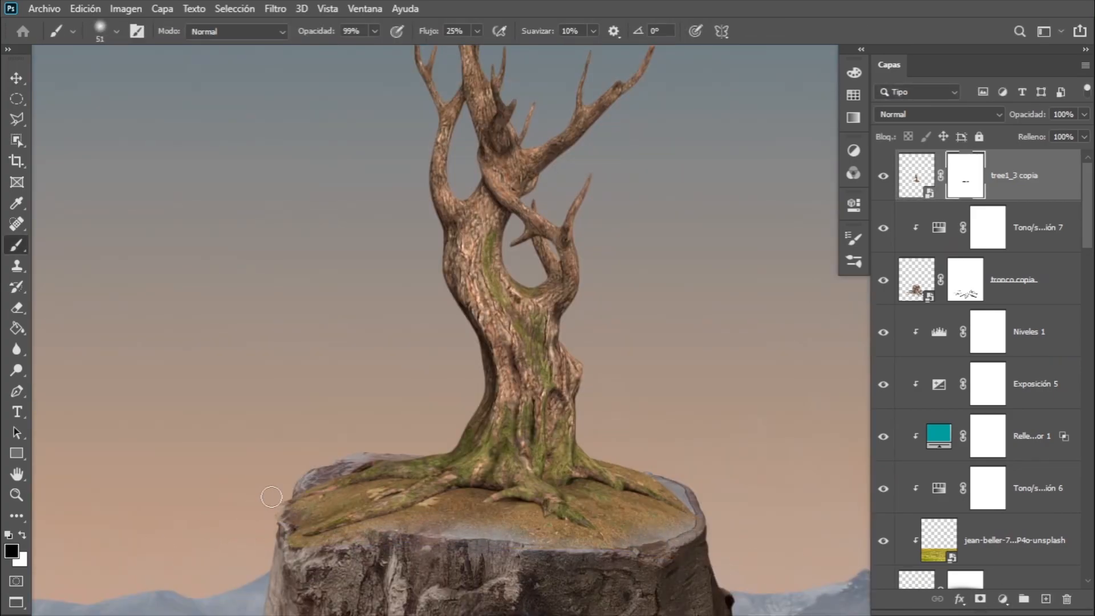
Transform the bare tree and trunk layers together, shifting them slightly on the grass island.
key("ctrl+0")
key("ctrl+t")
key("Escape")
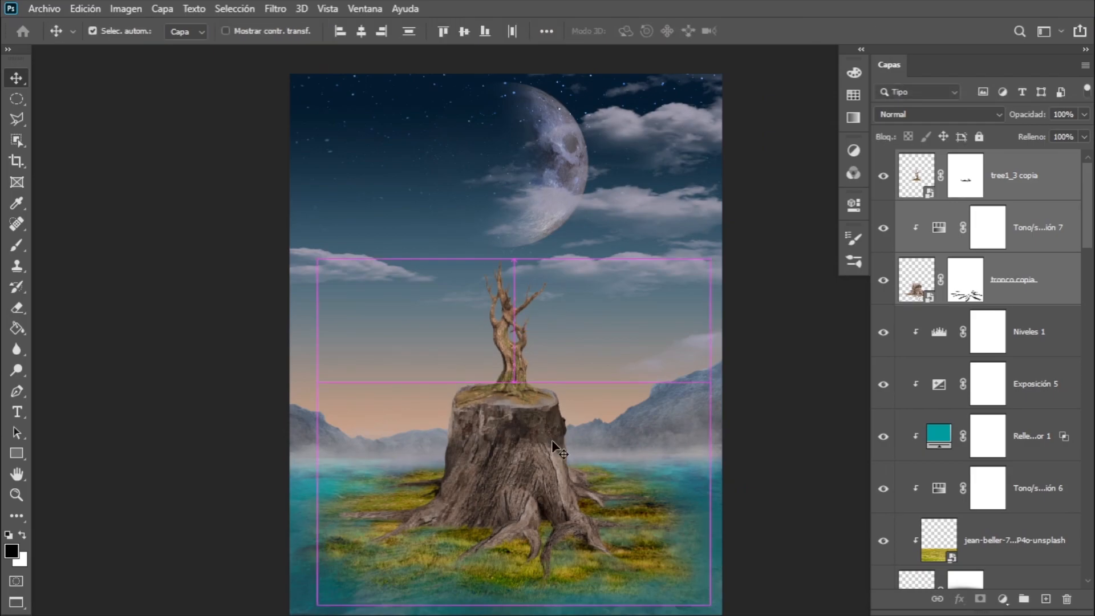
key("ctrl+plus")
key("ctrl+t")
left_click_drag(439, 339, 450, 357)
key("Return")
Add a layer mask to the bare tree and paint out the soil edges around its roots with a preset round brush.
key("ctrl+plus")
left_click(980, 599)
key("b")
right_click(385, 241)
double_click(486, 412)
left_click_drag(277, 425, 305, 388)
left_click_drag(482, 439, 407, 450)
left_click_drag(431, 542, 423, 547)
left_click_drag(505, 516, 520, 382)
Switch the mask painting colour and choose another round brush preset with 100% opacity and 100% flow.
key("x")
right_click(580, 178)
left_click(684, 392)
left_click_drag(316, 32, 353, 33)
left_click_drag(428, 33, 484, 34)
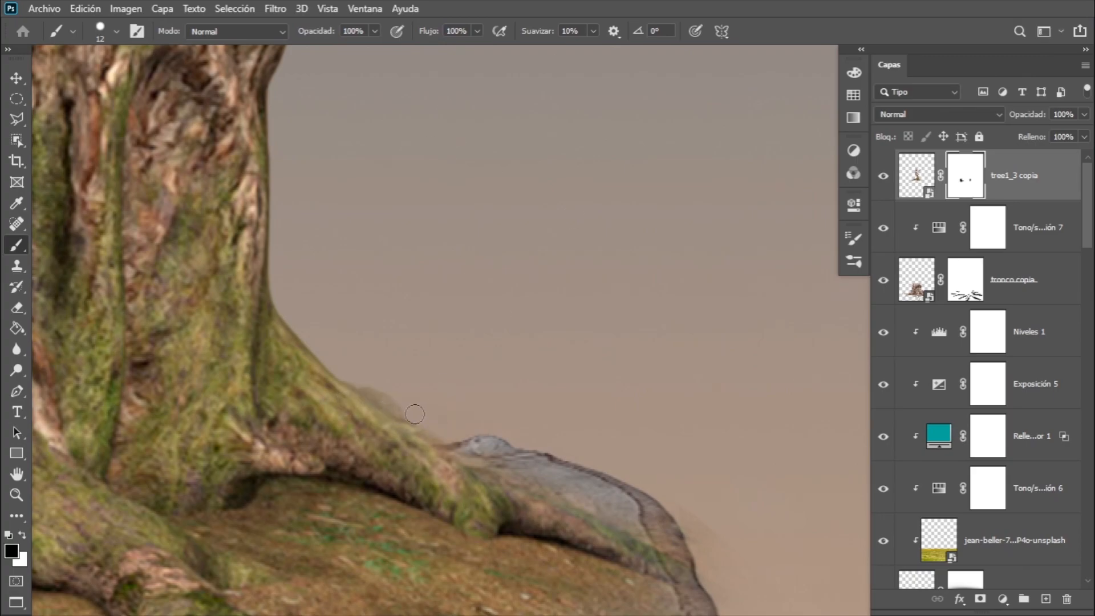
Paint out the leftover soil along the root's upper edge on the tree's mask with a 12 px brush, and pick a soft brush with 20% flow.
left_click_drag(410, 415, 450, 440)
key("ctrl+minus")
right_click(561, 242)
left_click(663, 412)
left_click_drag(428, 32, 370, 46)
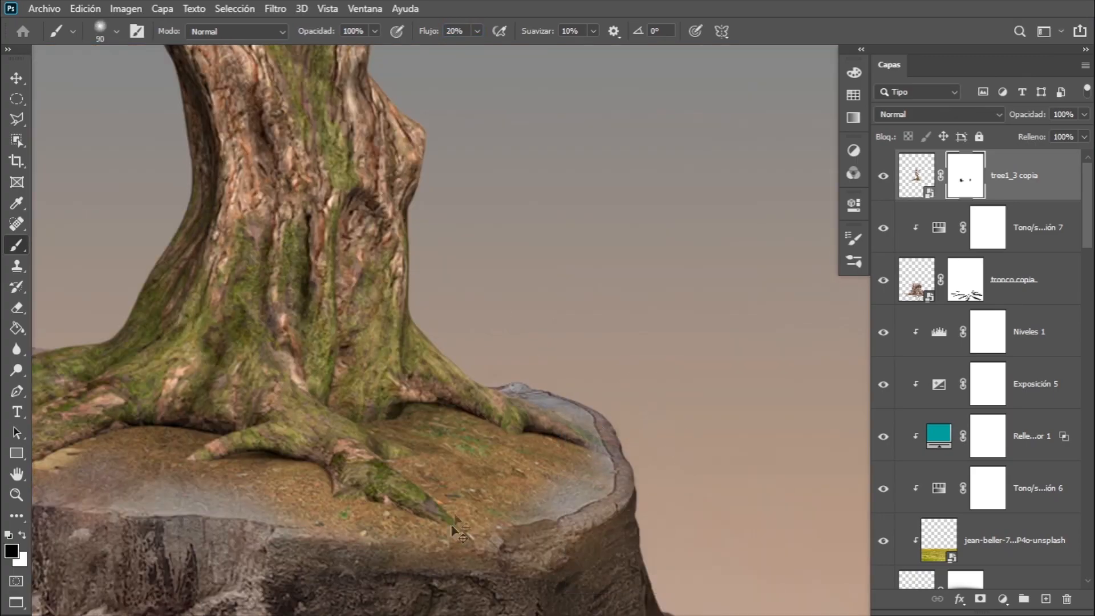
key("ctrl+minus")
key("ctrl+minus")
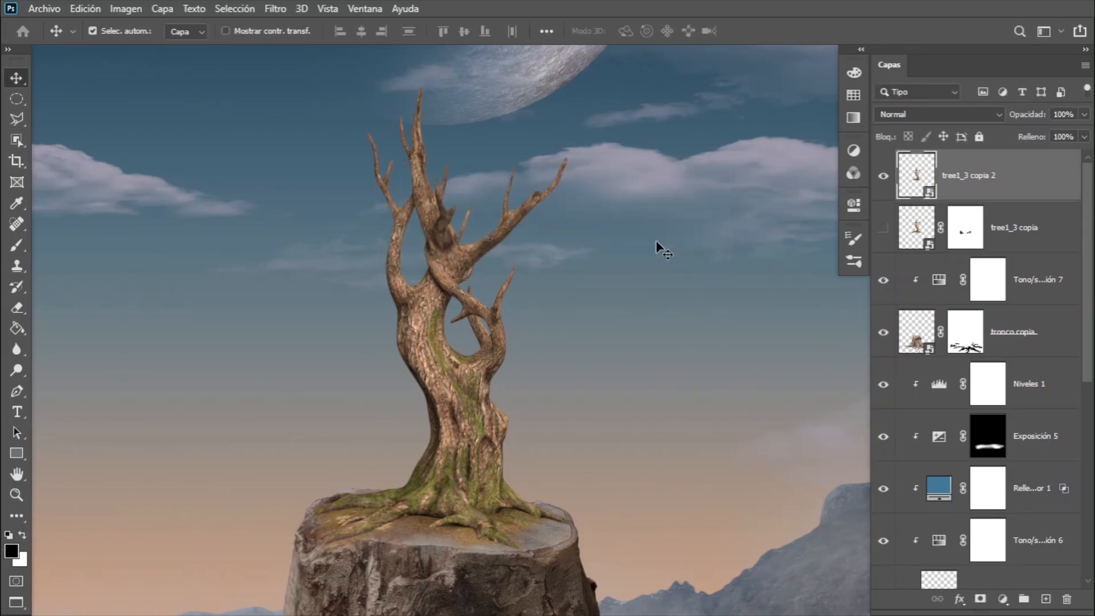
Start Puppet Warp on the topmost bare tree copy and pin its trunk at several points.
left_click(85, 8)
left_click(255, 327)
key("ctrl+plus")
left_click(468, 420)
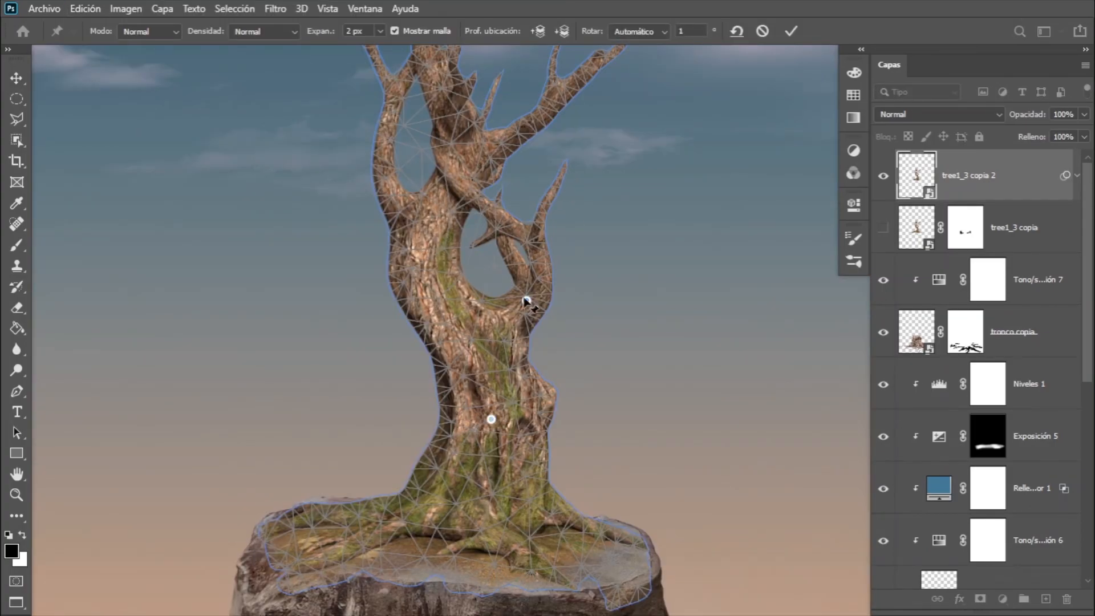
left_click(401, 260)
Bend the lower right branch outward to horizontal and spread the left branch away from the trunk with warp pins.
left_click_drag(526, 301, 547, 317)
left_click_drag(572, 211, 611, 224)
left_click_drag(434, 126, 390, 215)
left_click(340, 84)
key("ctrl+z")
left_click(362, 168)
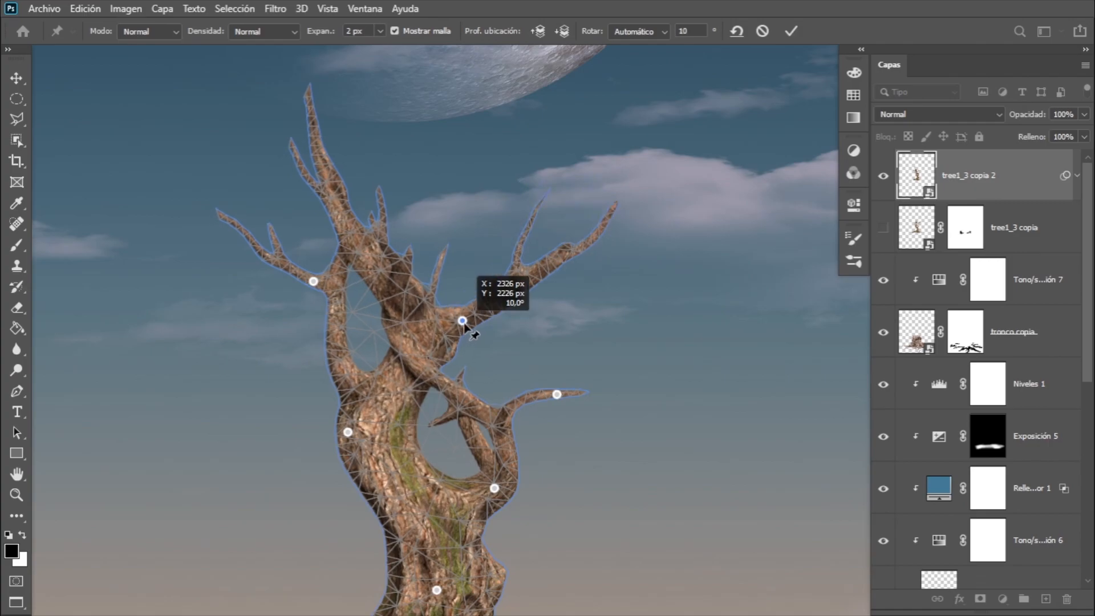
Spread the upper right branch and its twig outward, adjust the central crown's pins, and apply the Puppet Warp.
left_click_drag(464, 319, 494, 289)
left_click_drag(616, 228, 616, 277)
left_click(542, 232)
left_click_drag(542, 232, 525, 220)
left_click(364, 259)
left_click_drag(299, 110, 323, 69)
left_click_drag(426, 232, 361, 161)
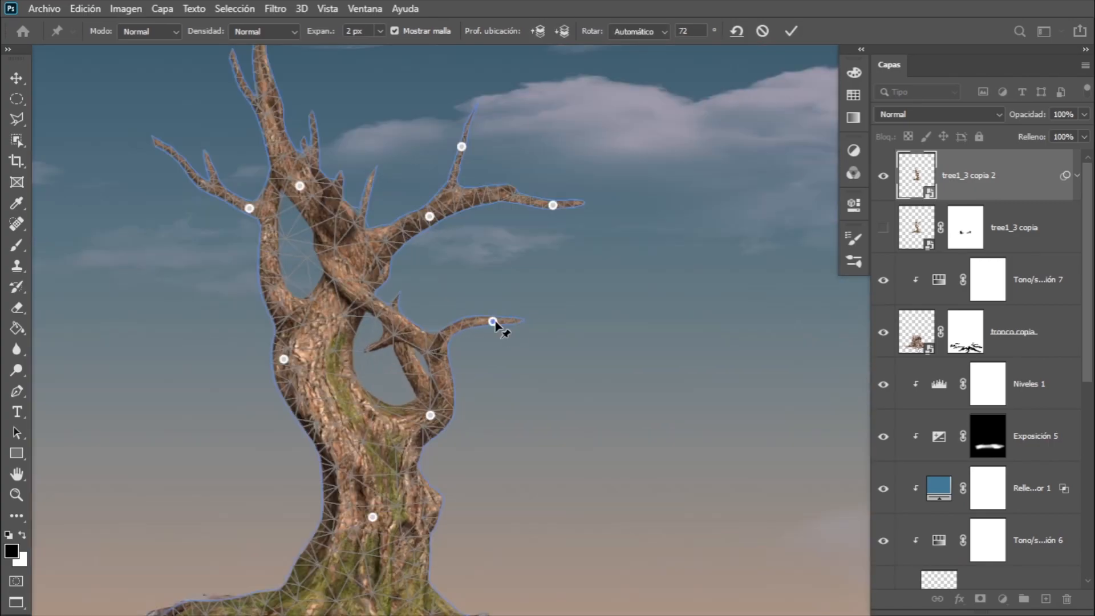
left_click_drag(492, 323, 493, 315)
key("ctrl+minus")
key("ctrl+minus")
key("Return")
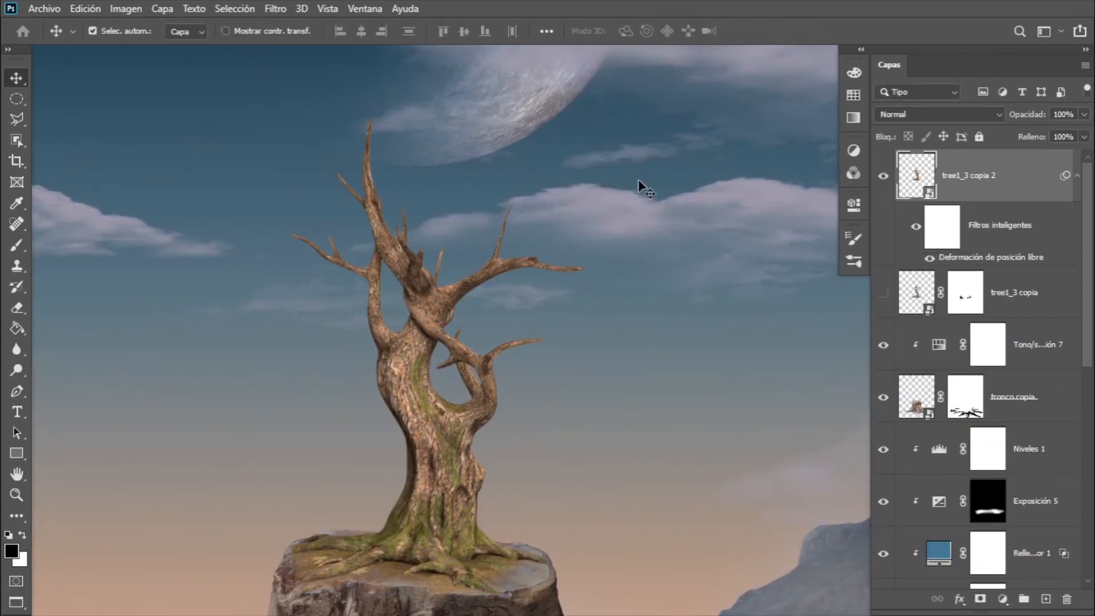
Adjust the warped bare tree with Hue/Saturation, setting saturation to -40 and luminosity to -8.
key("ctrl+0")
scroll(547, 313, "up", 1)
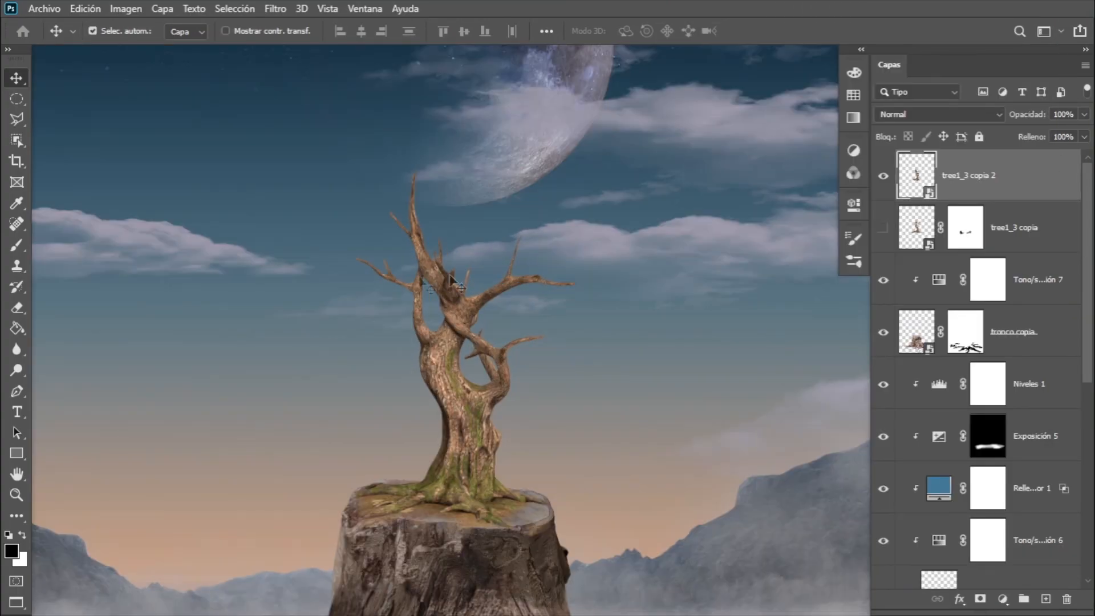
scroll(528, 300, "down", 1)
left_click_drag(528, 300, 483, 256)
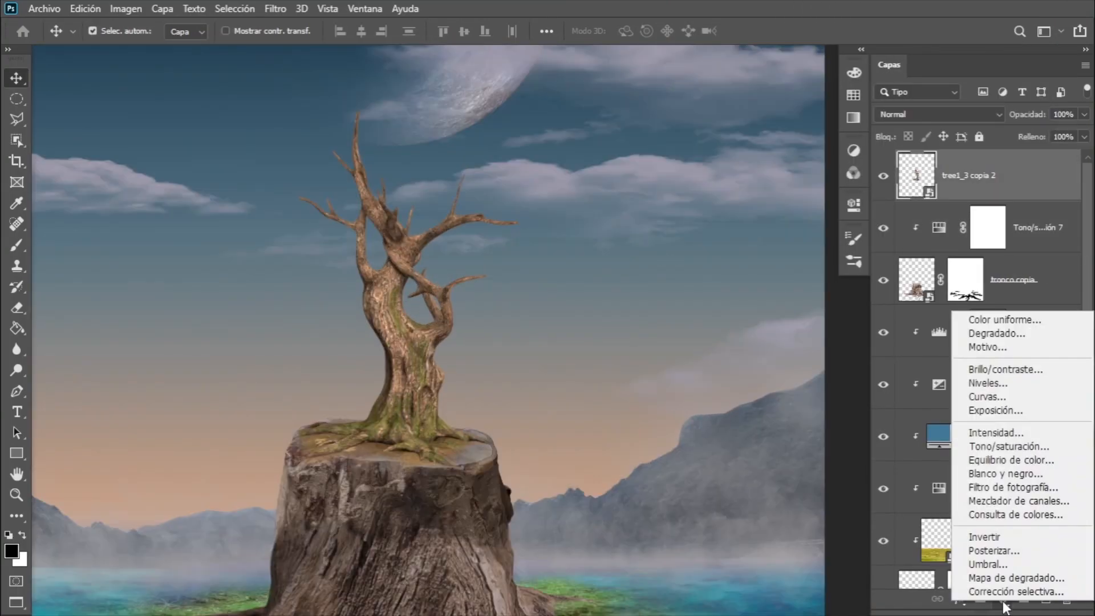
key("ctrl+l")
key("Escape")
key("ctrl+u")
left_click_drag(679, 241, 628, 240)
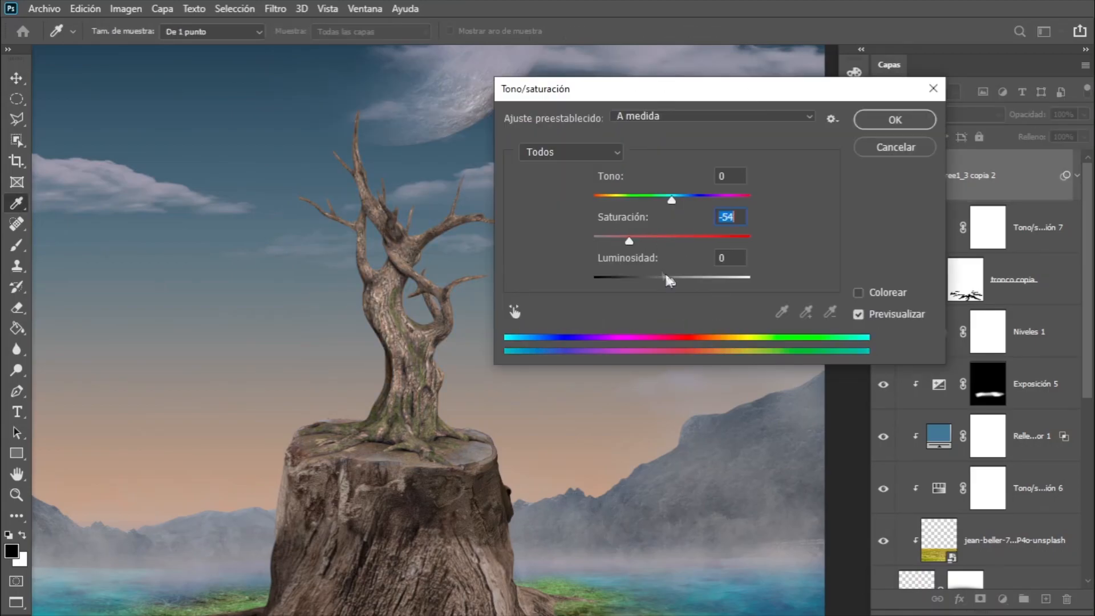
left_click_drag(664, 286, 664, 281)
left_click_drag(673, 199, 710, 201)
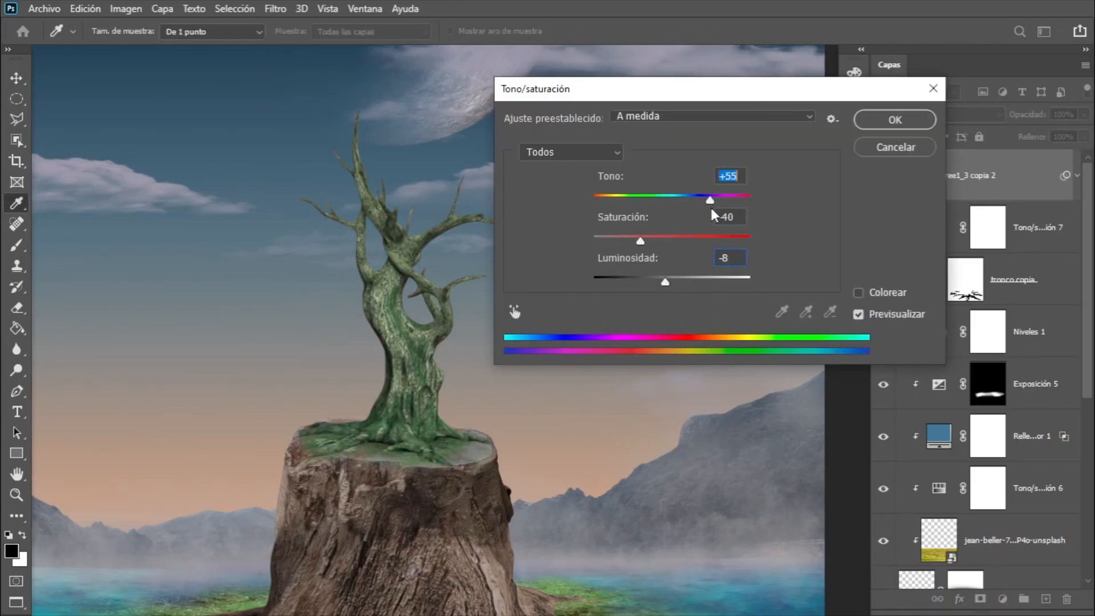
key("Return")
Place the meye_malus_58320 leafy tree and move it above the bare tree's branches.
key("v")
key("ctrl+0")
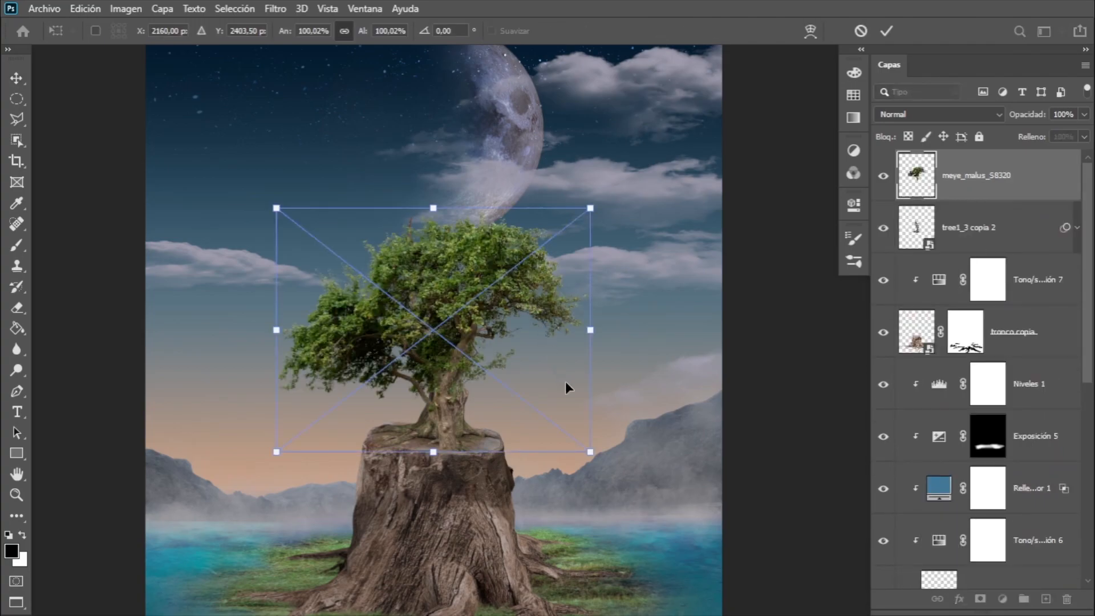
key("Return")
left_click_drag(444, 281, 498, 234)
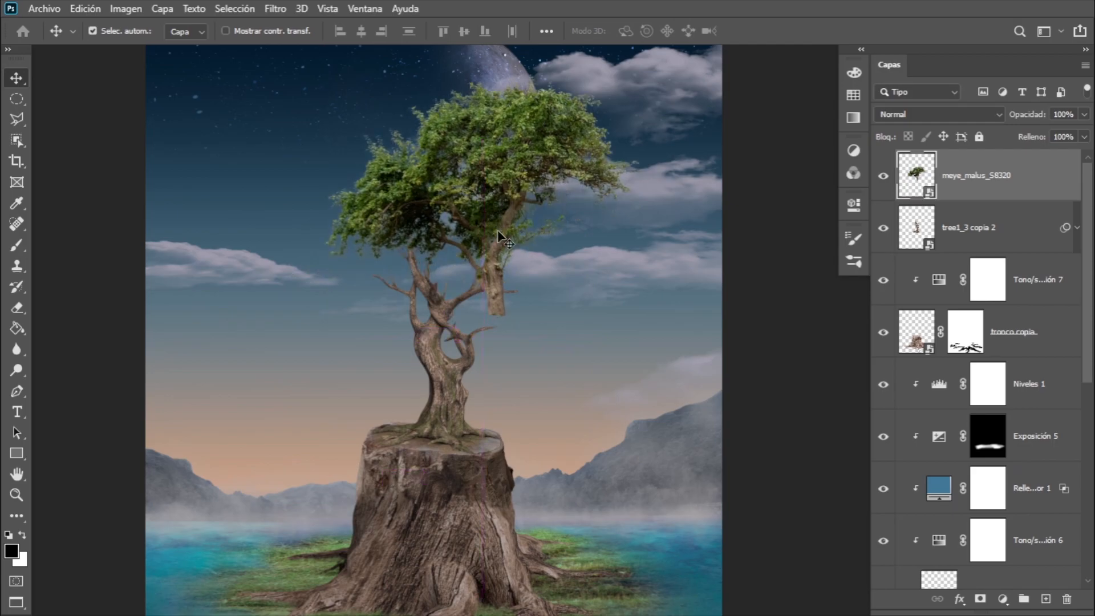
left_click(498, 230, "ctrl")
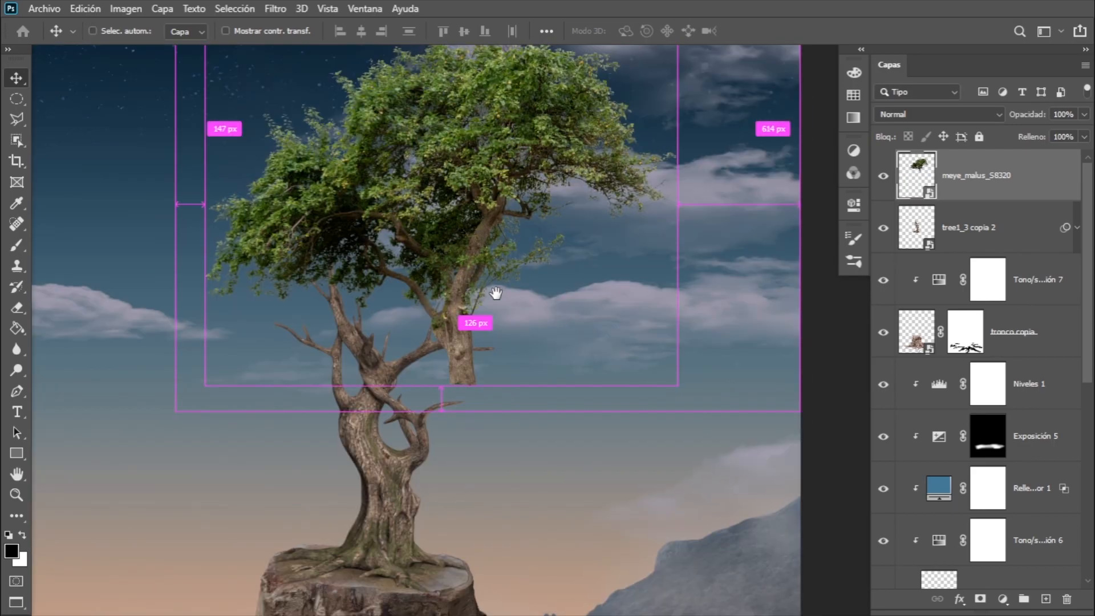
left_click_drag(496, 293, 498, 297)
left_click(496, 296, "alt")
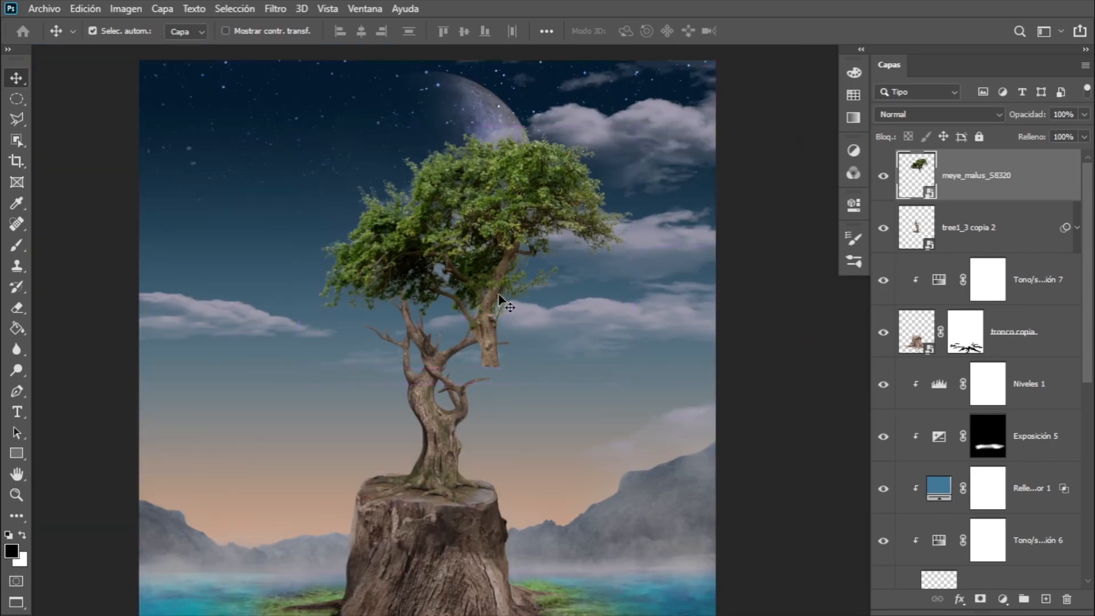
Scale the leafy tree to about 66% and rotate it sideways so its trunk meets the lower right branch.
key("ctrl+t")
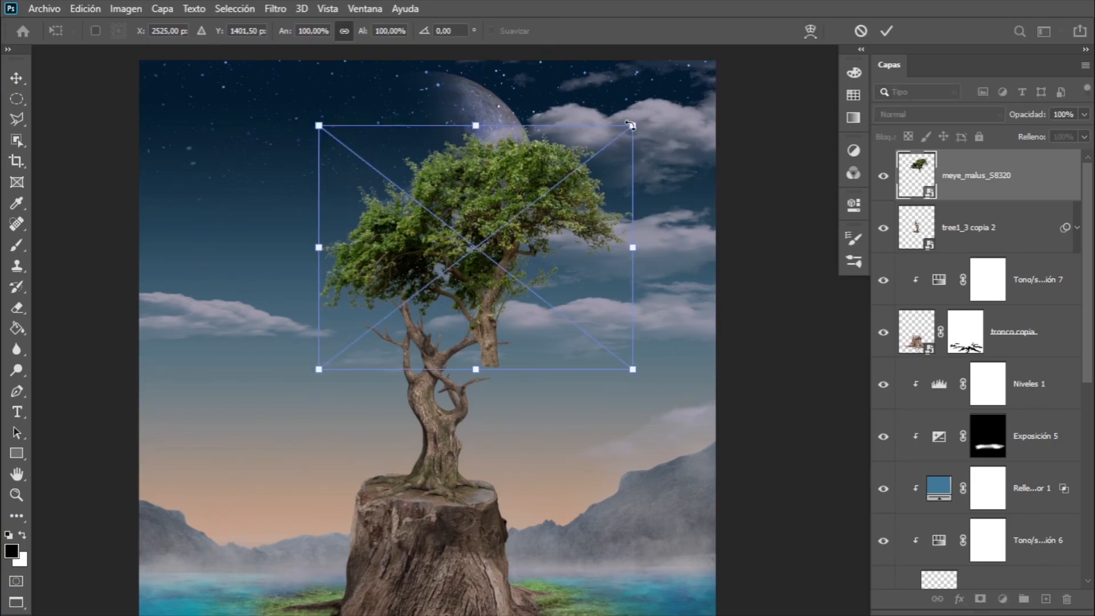
left_click_drag(632, 124, 525, 208)
left_click_drag(442, 271, 525, 308)
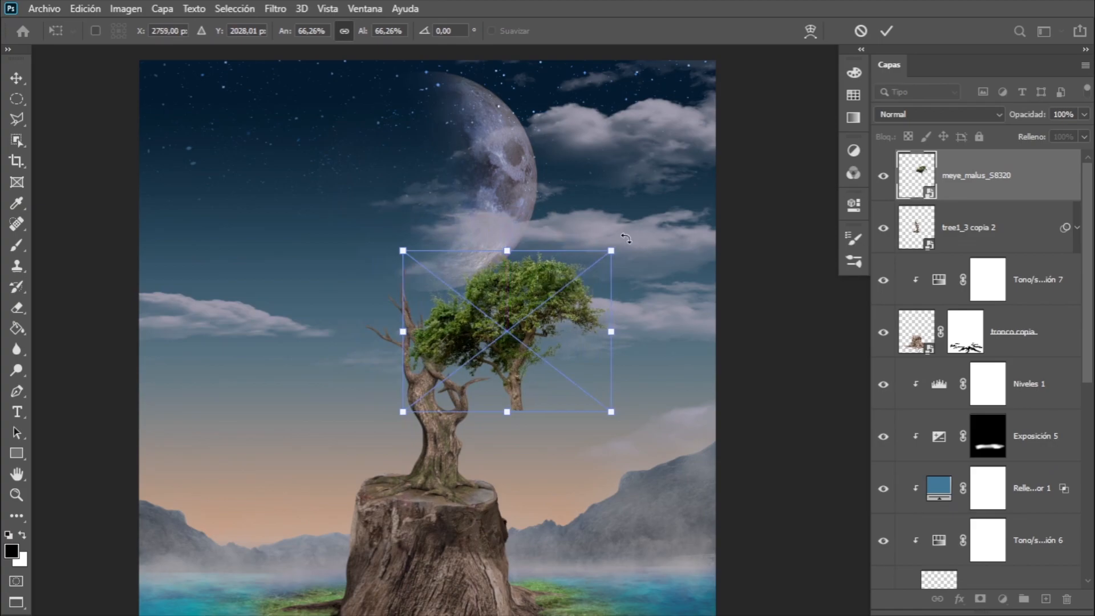
left_click_drag(677, 282, 679, 370)
key("ctrl+plus")
key("ctrl+plus")
right_click(580, 45)
left_click(610, 242)
left_click_drag(606, 489, 623, 513)
key("Return")
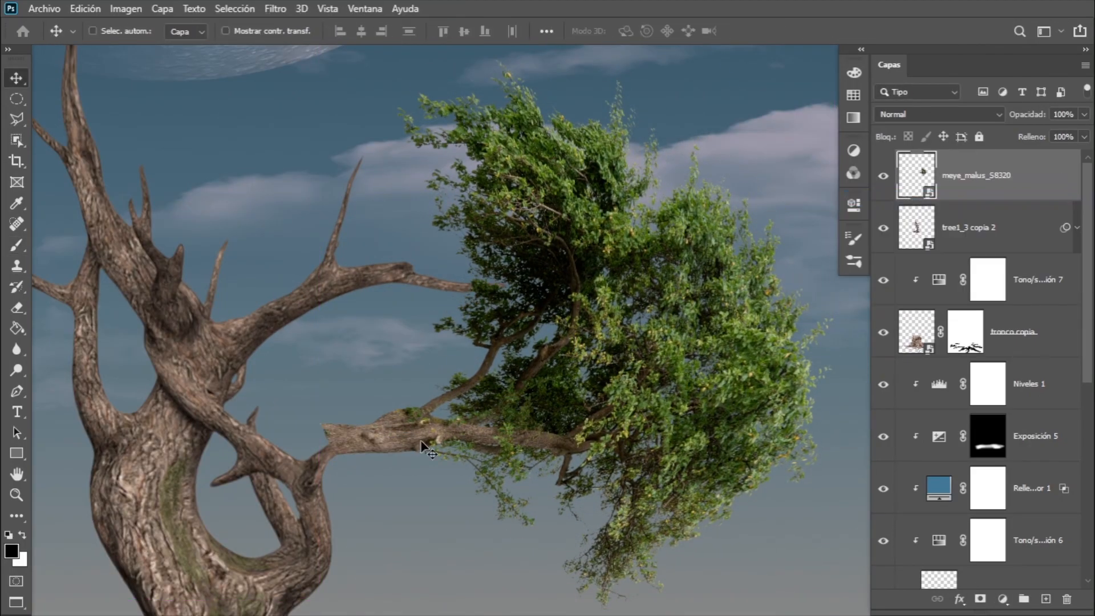
Bend the sideways leafy tree with Puppet Warp pins so its trunk joins the lower right branch, and get the Brush ready.
left_click(409, 423)
left_click(528, 176)
left_click(320, 457)
key("Return")
key("b")
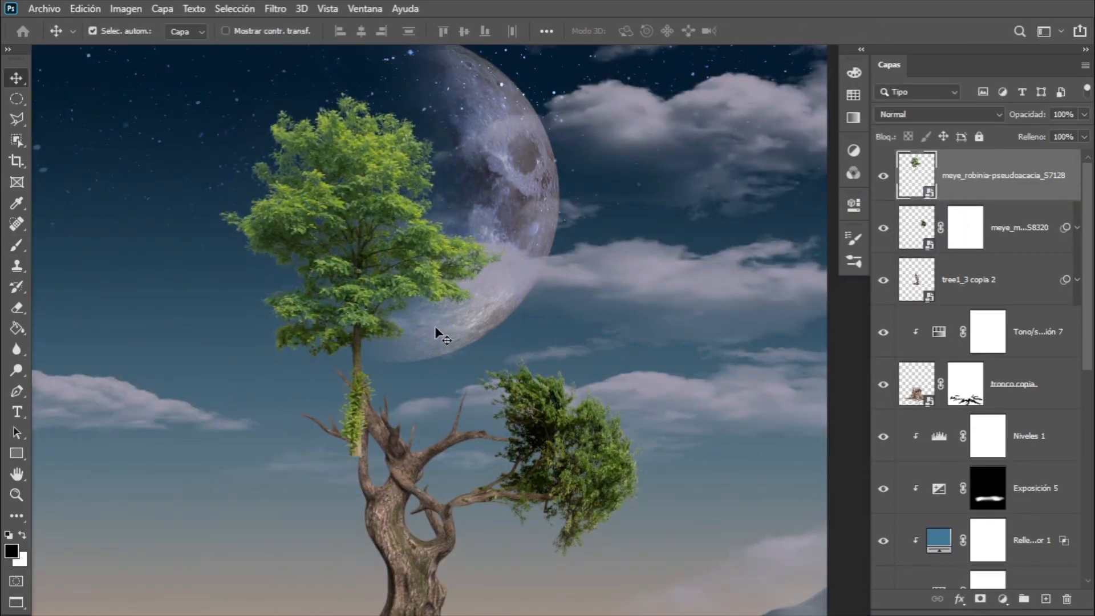
Warp the robinia tree's shape and bend its trunk with Puppet Warp pins to join the top of the bare tree.
key("ctrl+t")
right_click(513, 301)
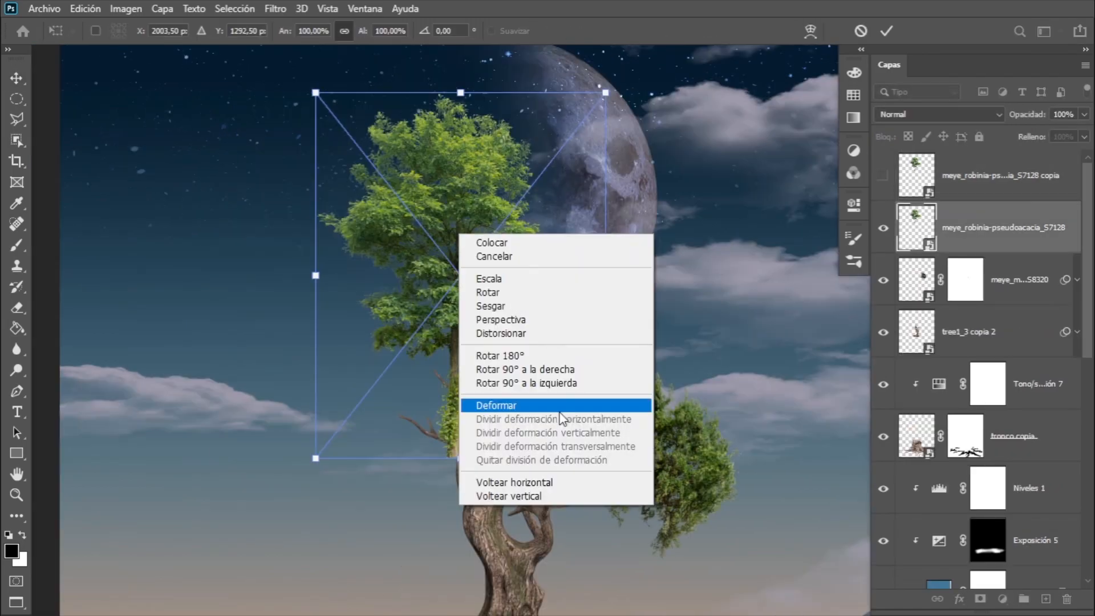
left_click(479, 403)
left_click_drag(664, 588, 706, 505)
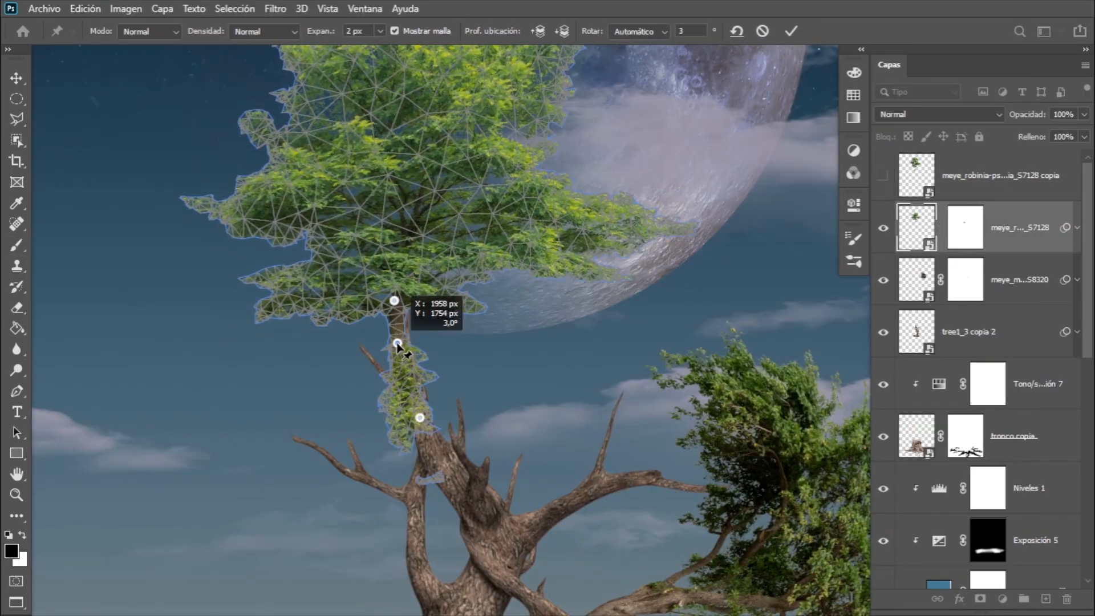
left_click_drag(408, 346, 402, 343)
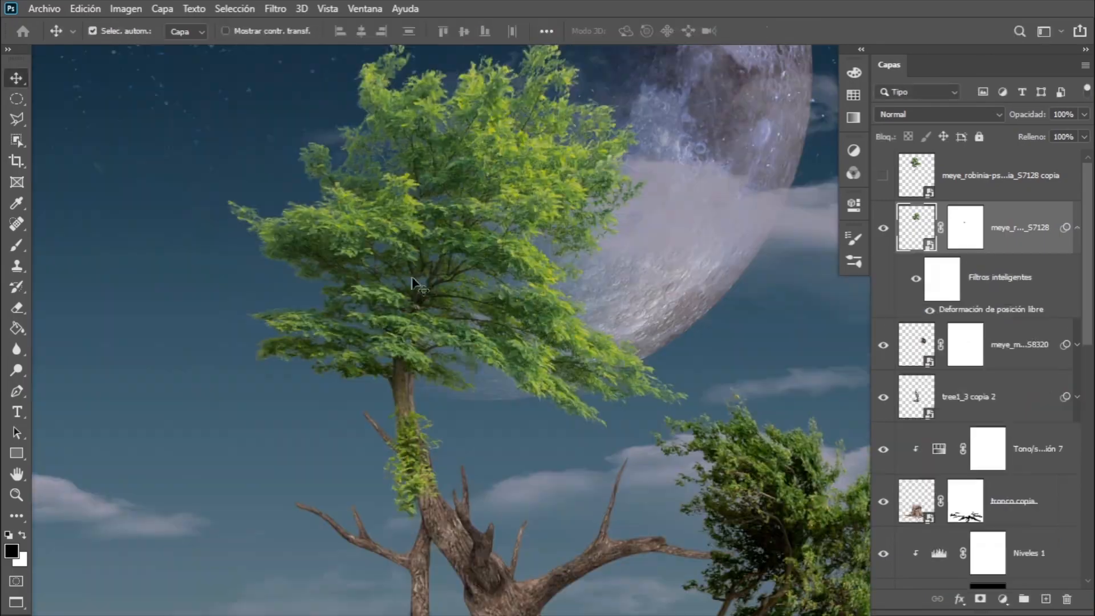
Move the 49.44% malus copy, rotated -86.42°, to the left branch and reshape its trunk end with the Liquify filter.
left_click(884, 405)
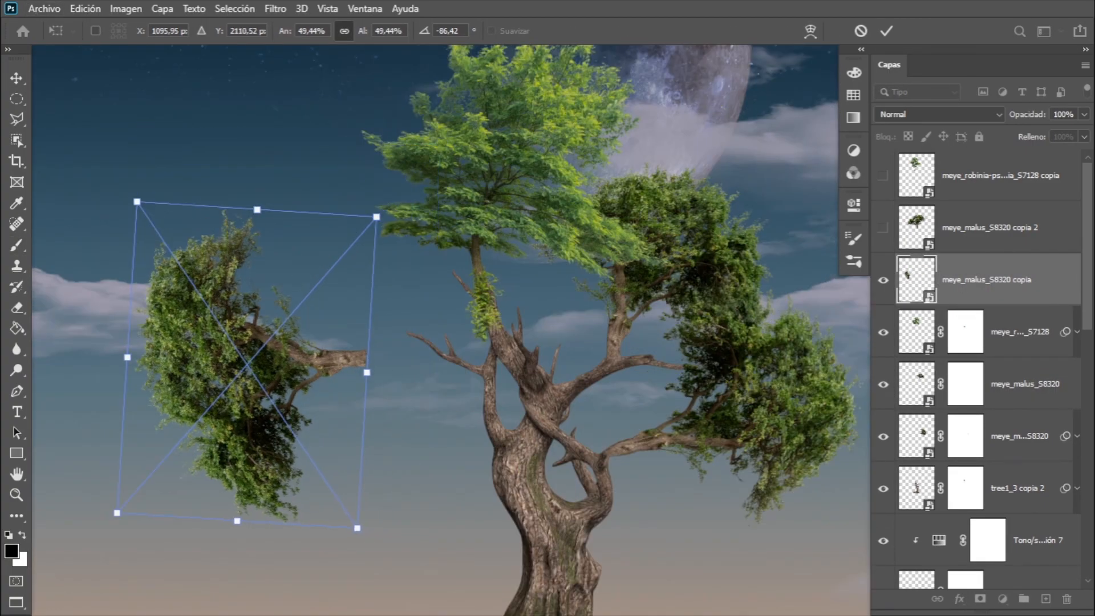
mouse_move(285, 268)
left_mouse_down()
mouse_move(301, 310)
mouse_move(293, 183)
mouse_move(378, 494)
mouse_move(353, 320)
mouse_move(362, 312)
left_mouse_up()
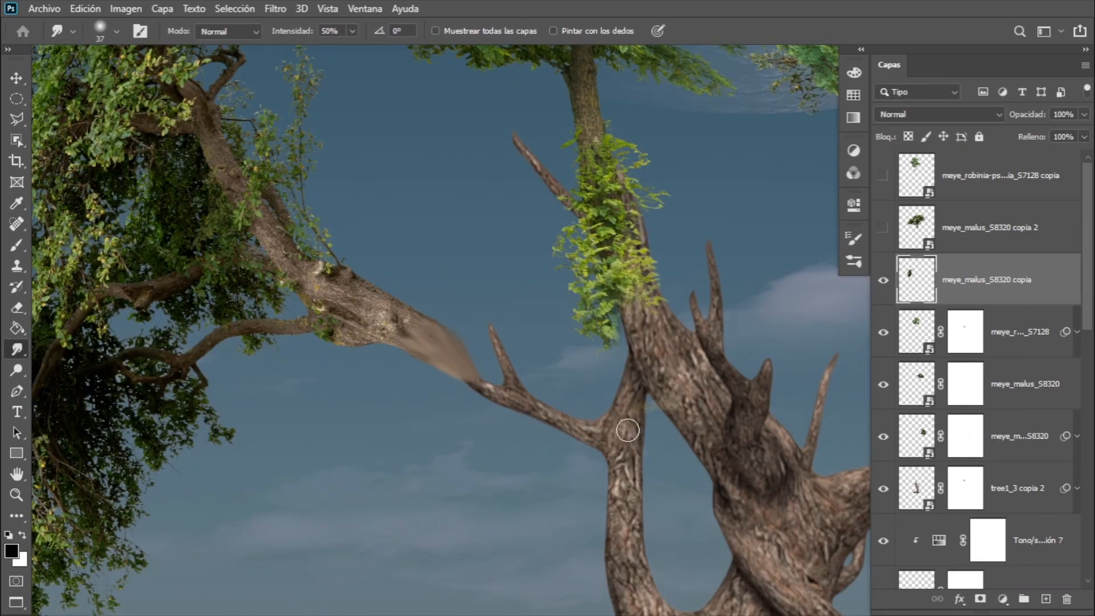
key("shift+ctrl+x")
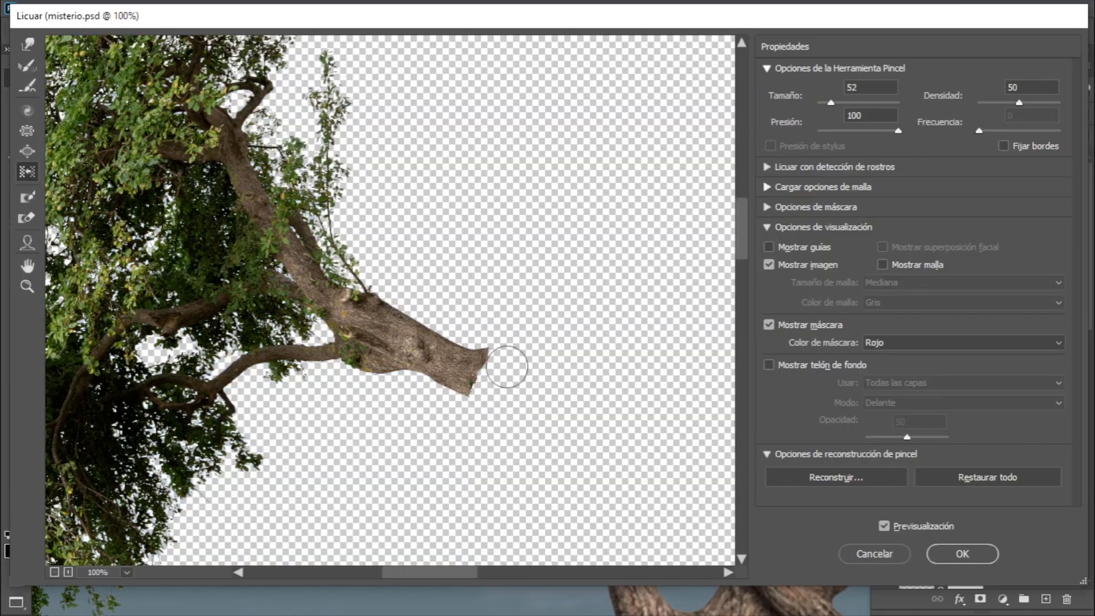
mouse_move(480, 318)
left_mouse_down()
mouse_move(403, 422)
mouse_move(440, 396)
left_mouse_up()
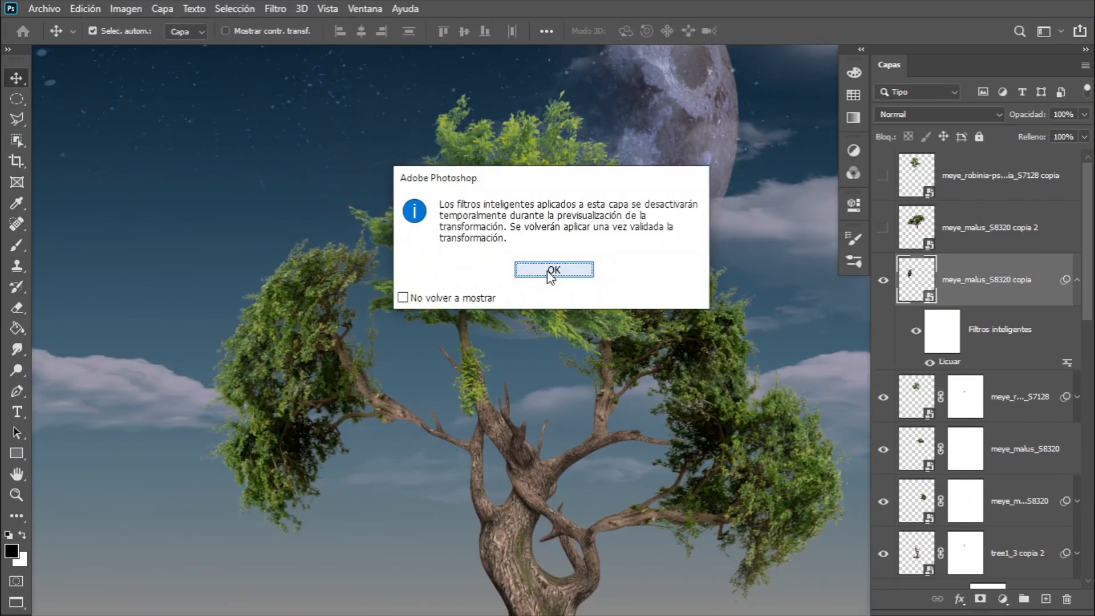
Bend the left malus copy's foliage and trunk over the left branch with additional Puppet Warp pins.
left_click(552, 271)
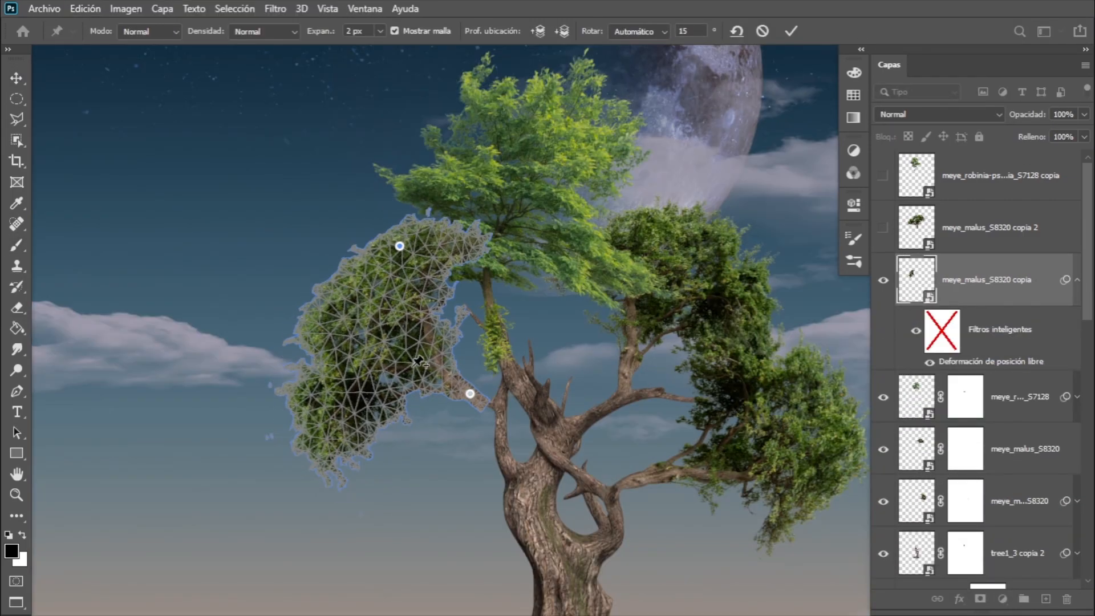
left_click(386, 366)
left_click_drag(386, 367, 398, 371)
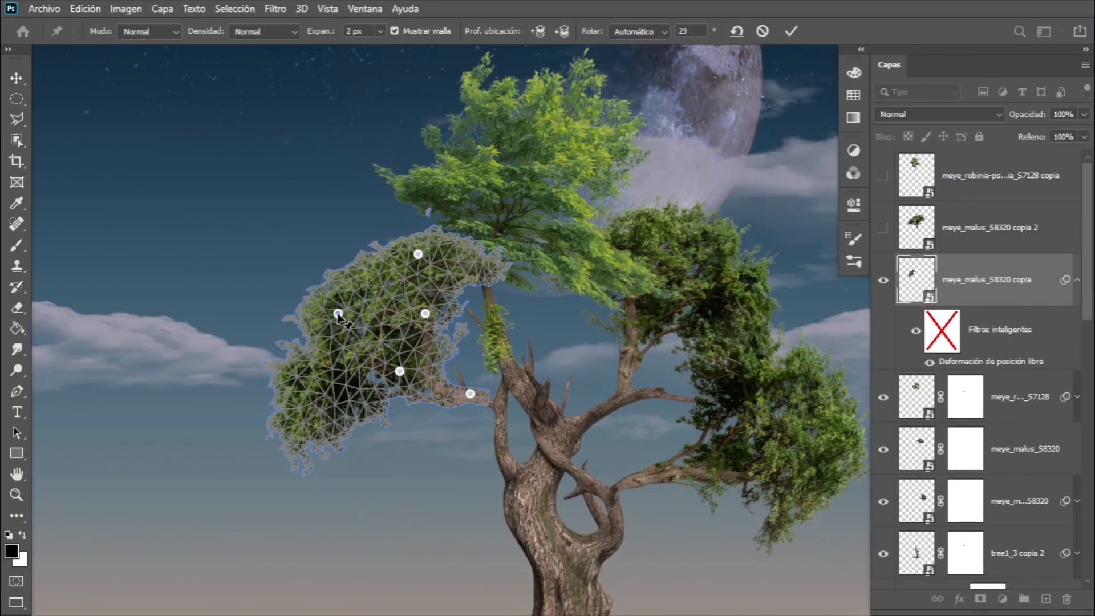
left_click_drag(418, 251, 428, 264)
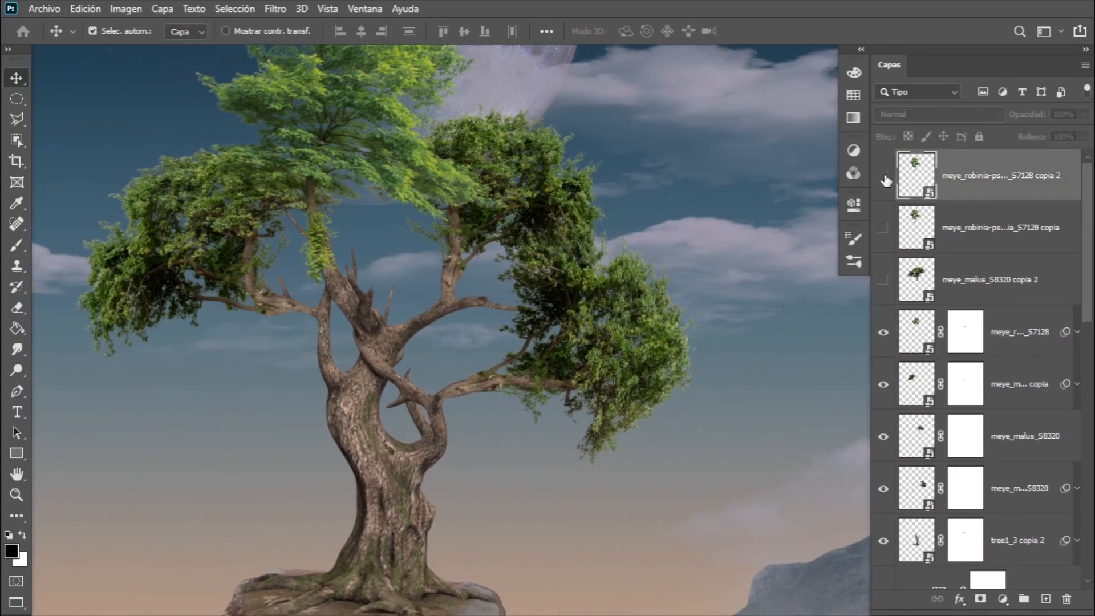
Scale down the second robinia copy, position it among the central branches and bend its foliage with Puppet Warp.
key("ctrl+t")
left_click_drag(422, 342, 384, 313)
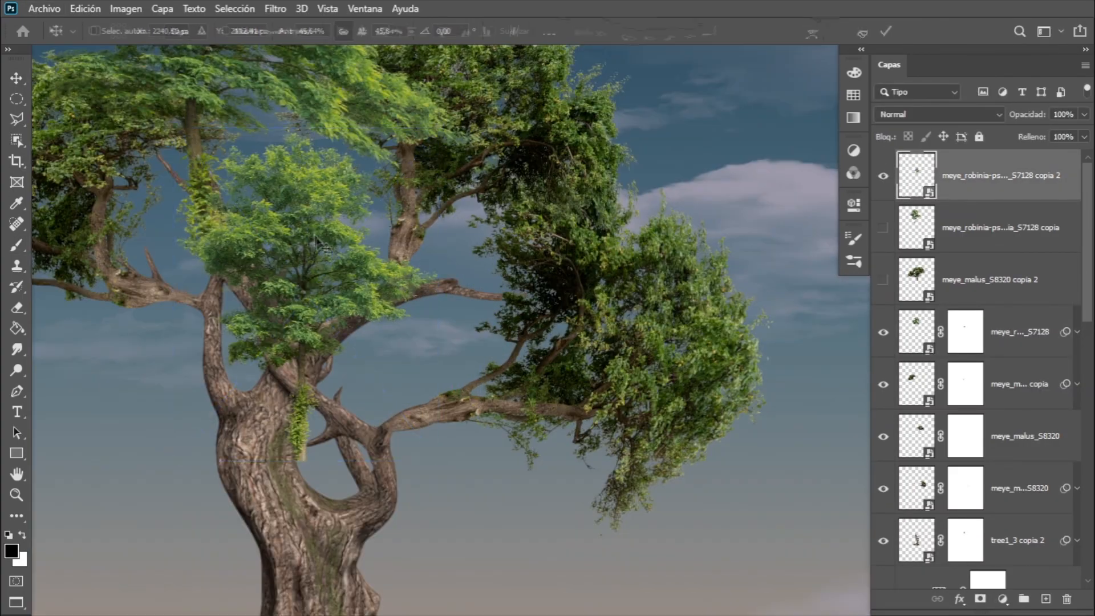
key("ctrl+t")
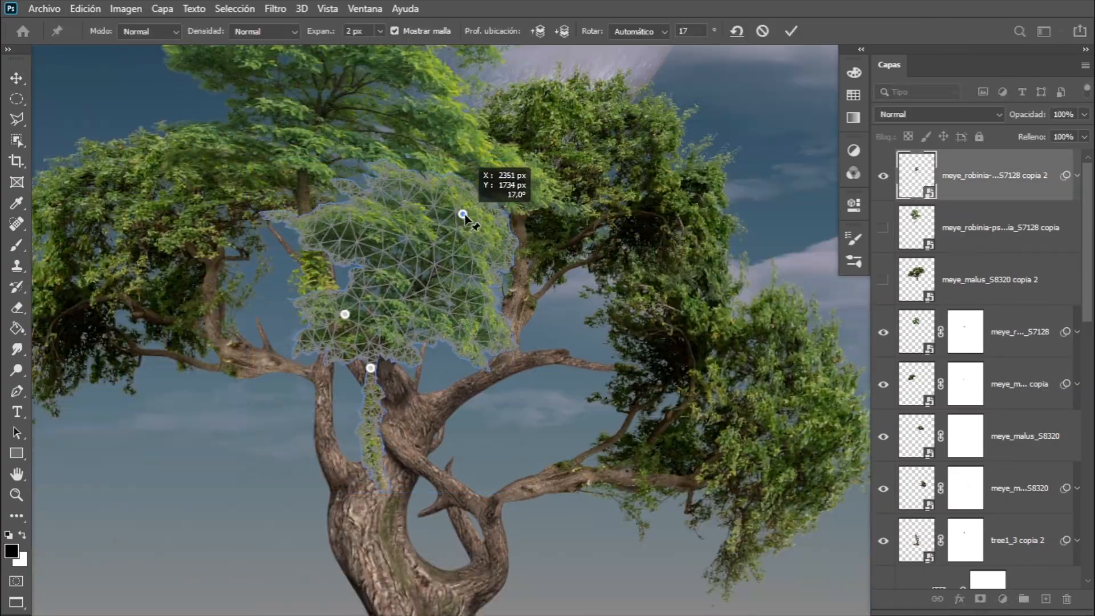
left_click_drag(458, 213, 536, 309)
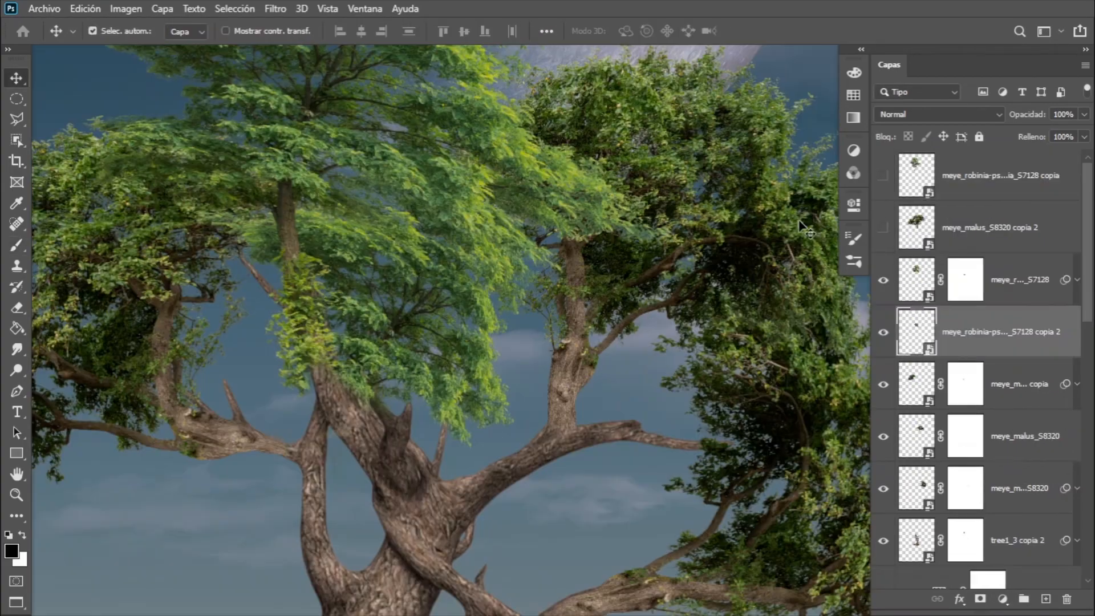
Fit the small robinia copy onto the central branch stubs, masking its trunk and transforming it to 101.73% with a rotation of -18.02°.
key("ctrl+t")
left_click_drag(532, 139, 463, 220)
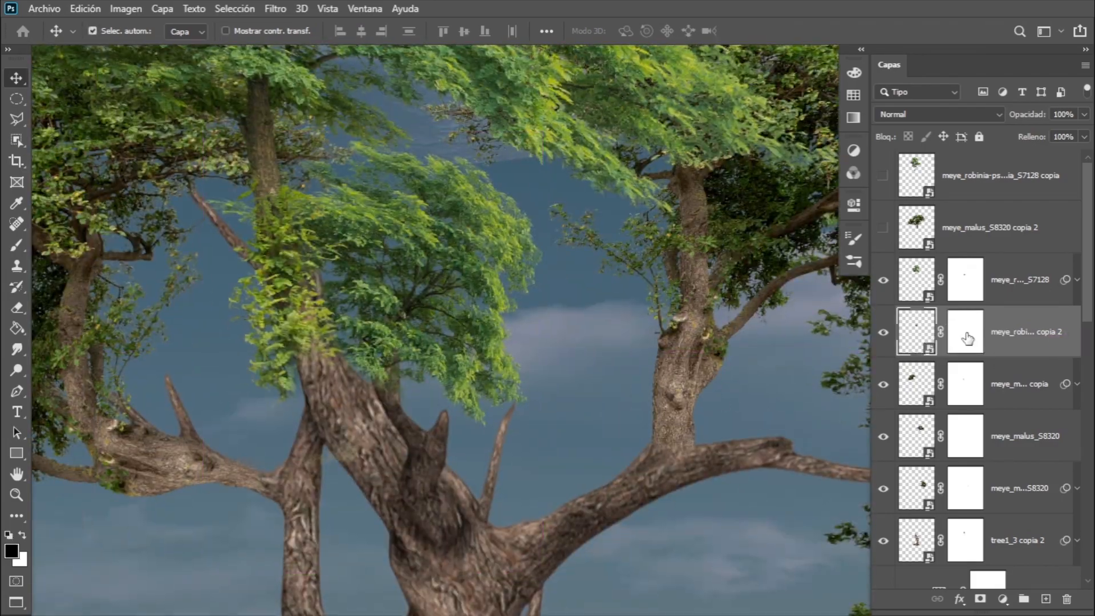
key("b")
key("x")
key("ctrl+t")
left_click_drag(483, 213, 486, 222)
left_click_drag(422, 259, 428, 263)
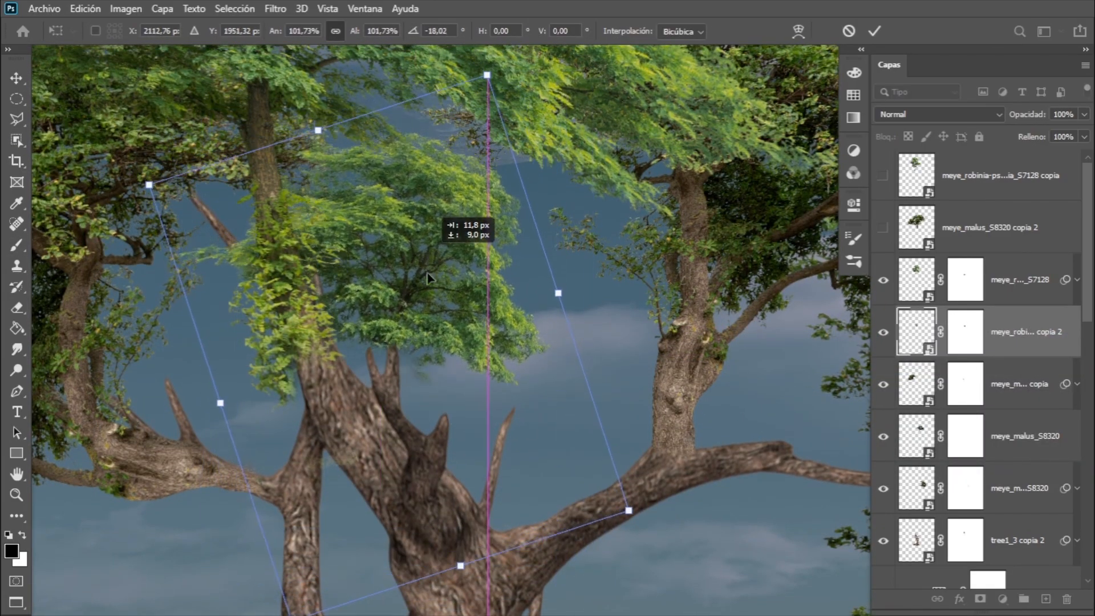
key("Return")
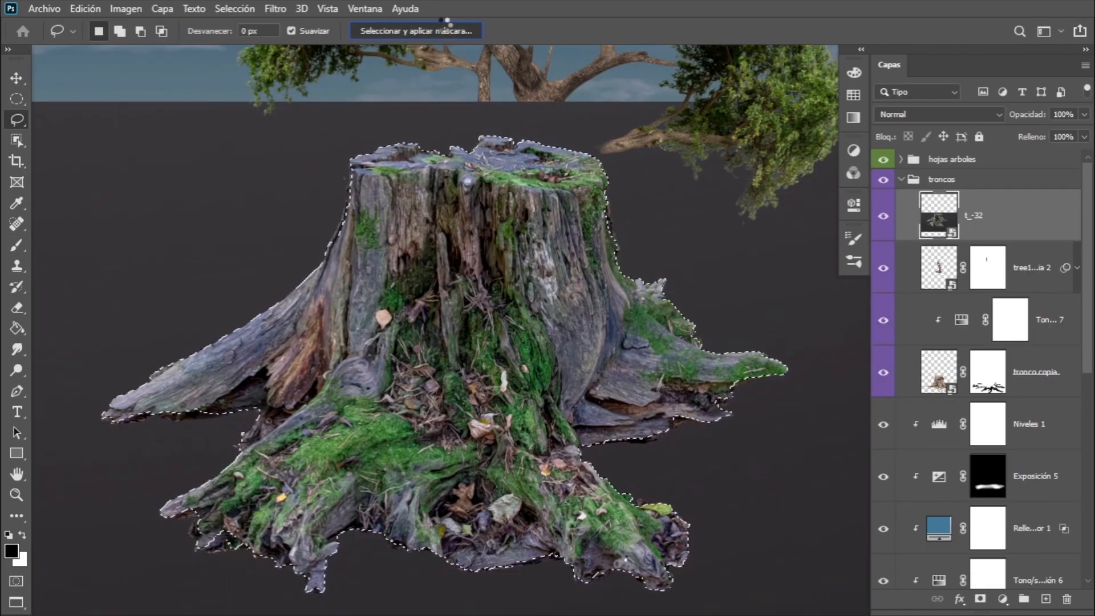
Refine the mossy stump selection with smart radius 2 px, smoothing 14, feather 3.1 px, contrast 44% and edge shift -11%.
left_click(439, 28)
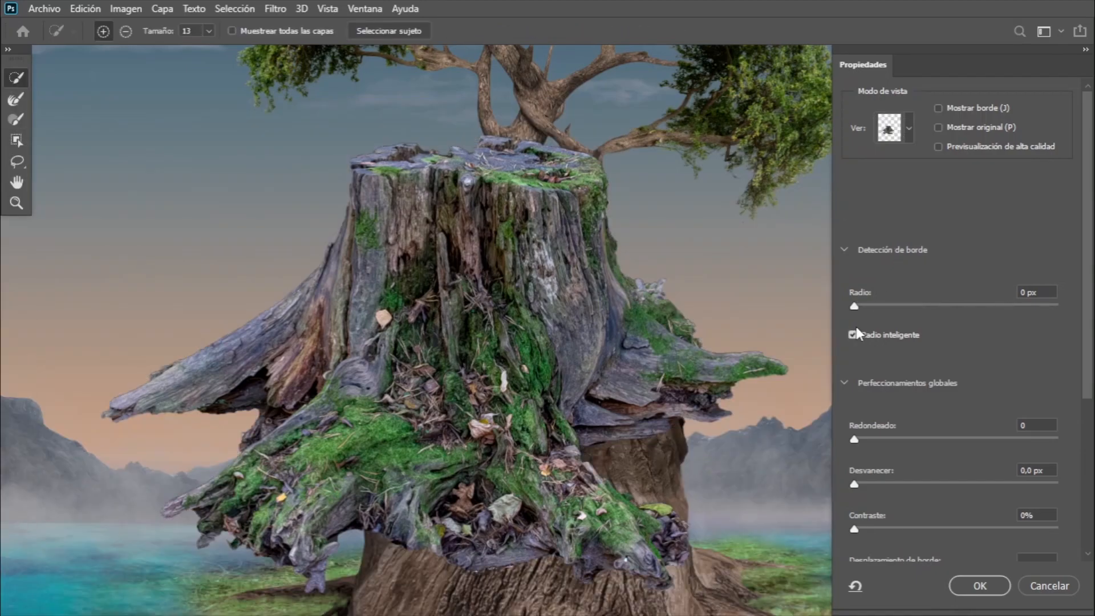
left_click_drag(856, 305, 877, 308)
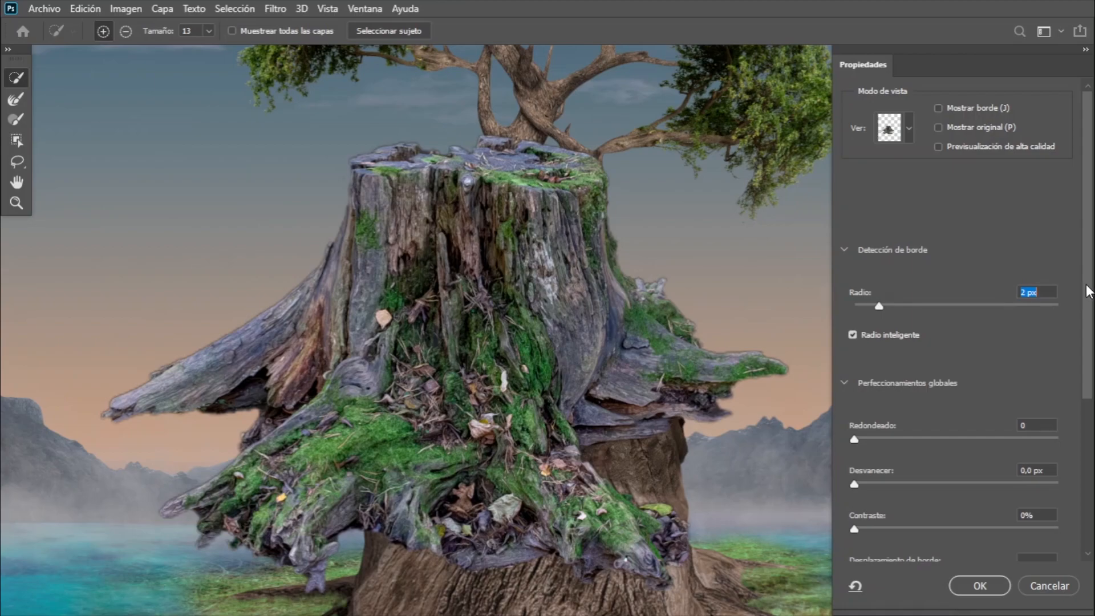
scroll(1089, 329, "down", 2)
mouse_move(865, 246)
left_mouse_down()
mouse_move(853, 246)
mouse_move(877, 248)
left_mouse_up()
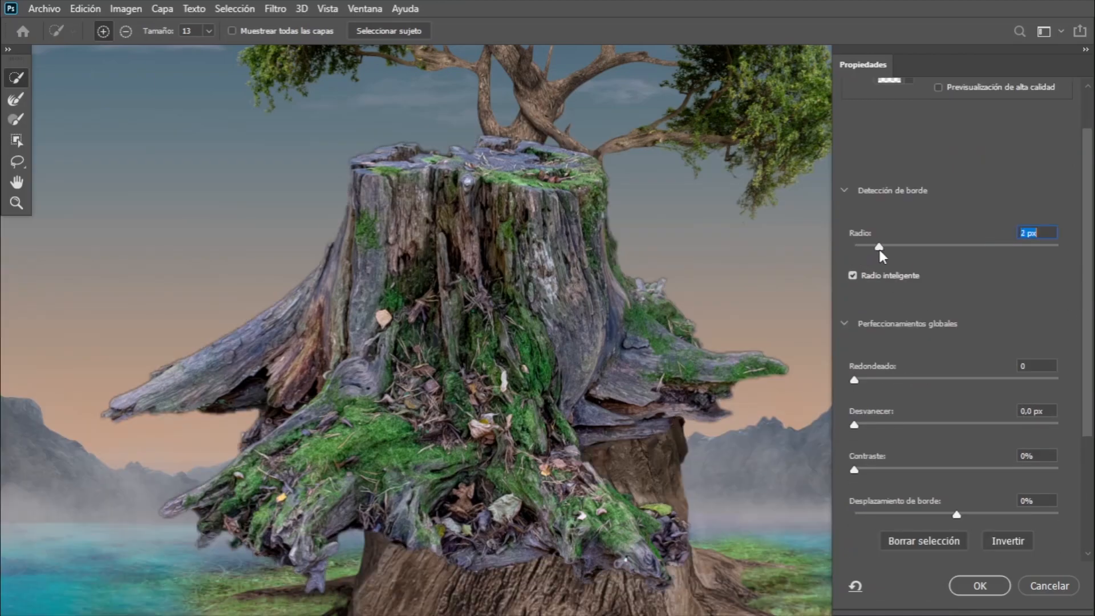
scroll(1089, 227, "down", 2)
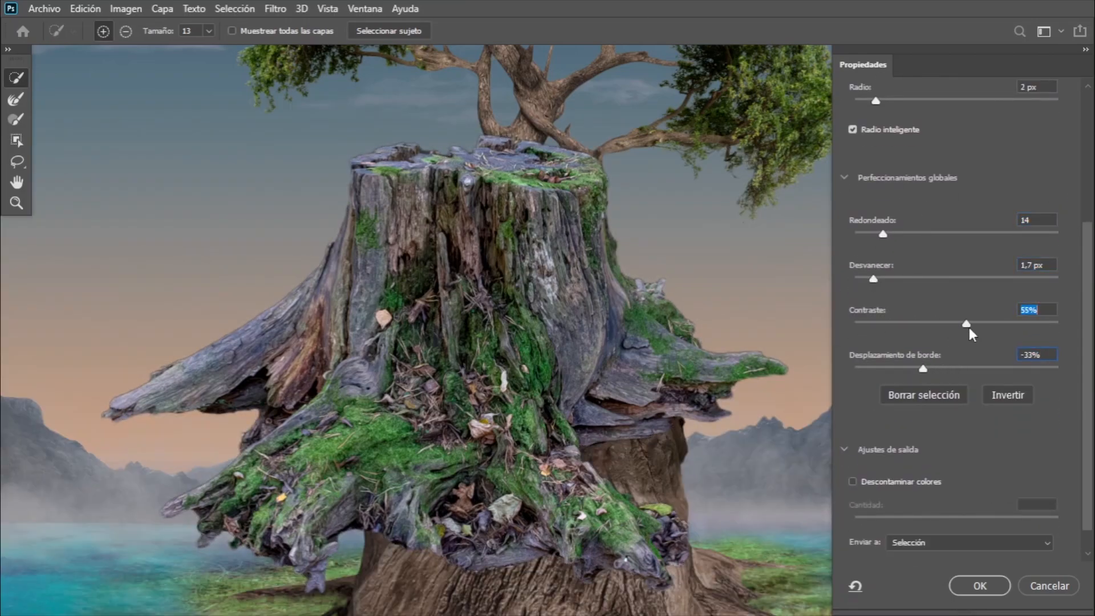
scroll(953, 415, "up", 1)
left_click_drag(906, 380, 934, 383)
left_click_drag(966, 336, 943, 337)
left_click_drag(935, 380, 946, 390)
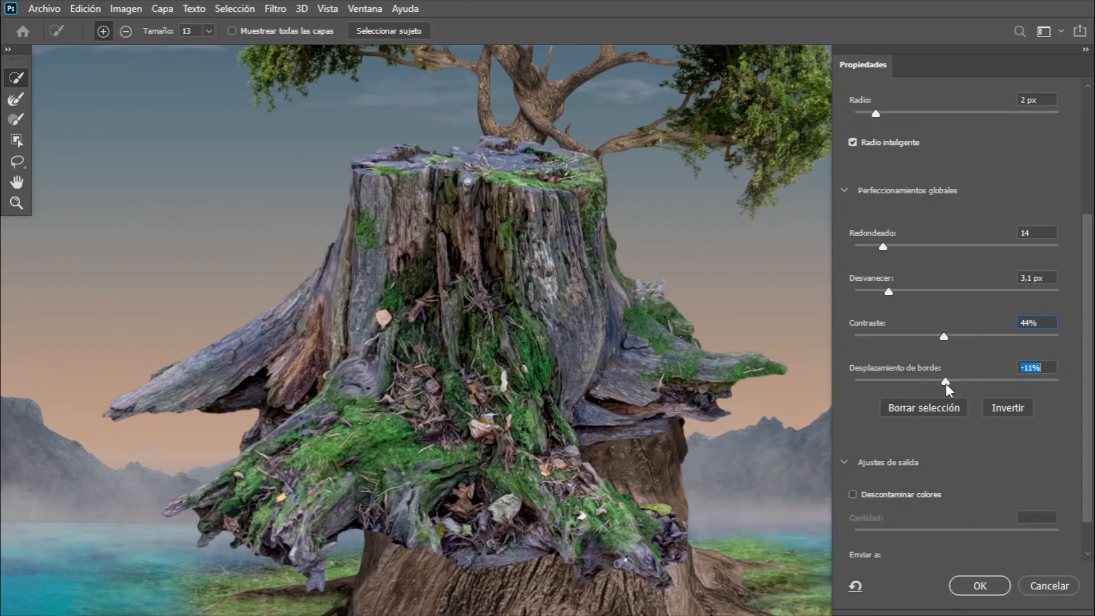
left_click(980, 586)
Scale down the cut-out mossy stump and place it against the base of the giant stump.
right_click(1055, 217)
left_click_drag(550, 333, 513, 394)
mouse_move(674, 289)
left_mouse_down()
mouse_move(580, 356)
mouse_move(590, 347)
left_mouse_up()
key("Return")
Stack the small stump directly above the tronco copia layer and mask its root edges into the giant stump.
left_click_drag(918, 224, 935, 345)
left_click(980, 599)
key("b")
left_click_drag(296, 459, 559, 456)
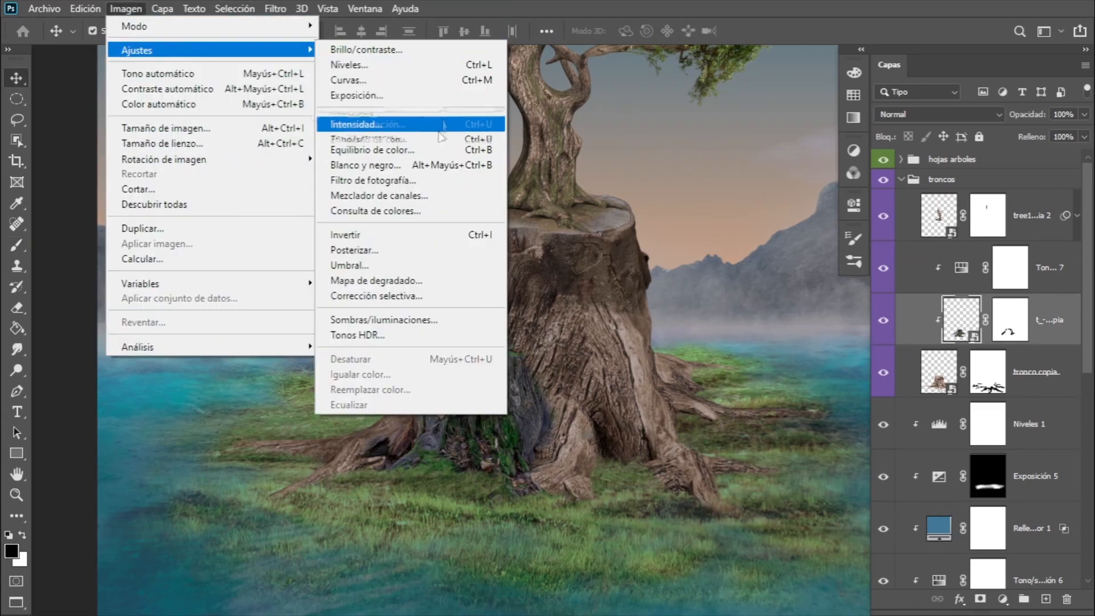
Apply Color Balance and Hue/Saturation smart filters to the small stump to match it to the giant stump.
left_click(388, 151)
left_click_drag(656, 159, 669, 165)
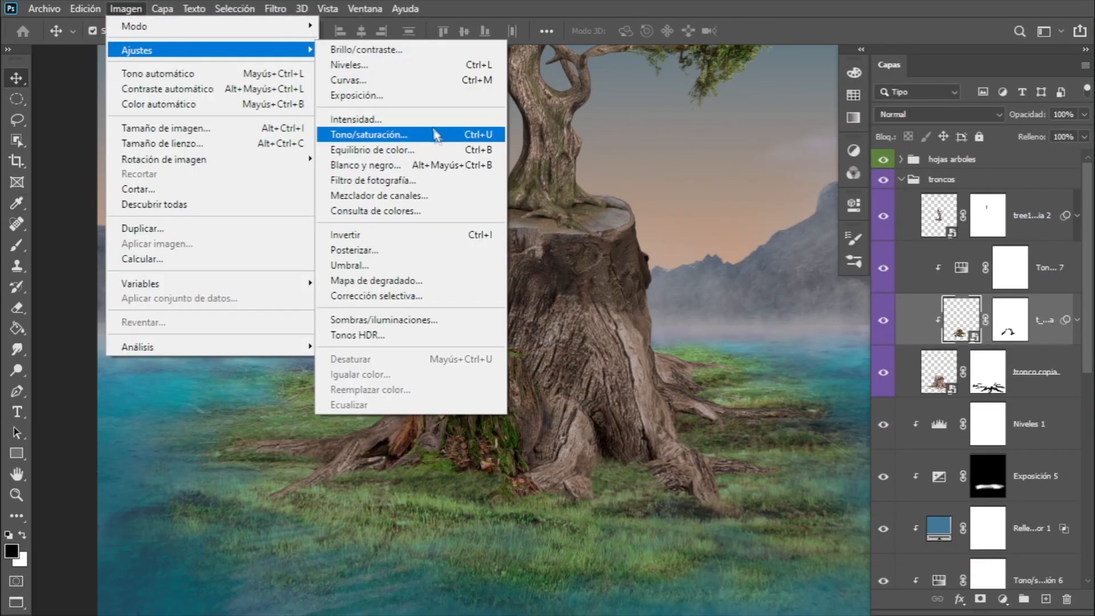
left_click(435, 134)
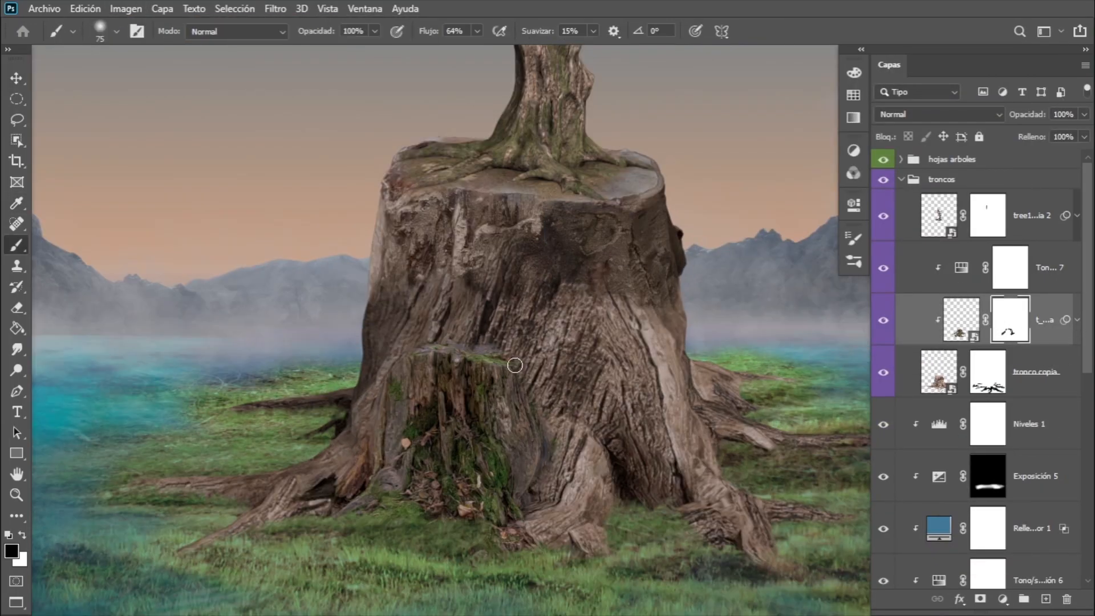
key("x")
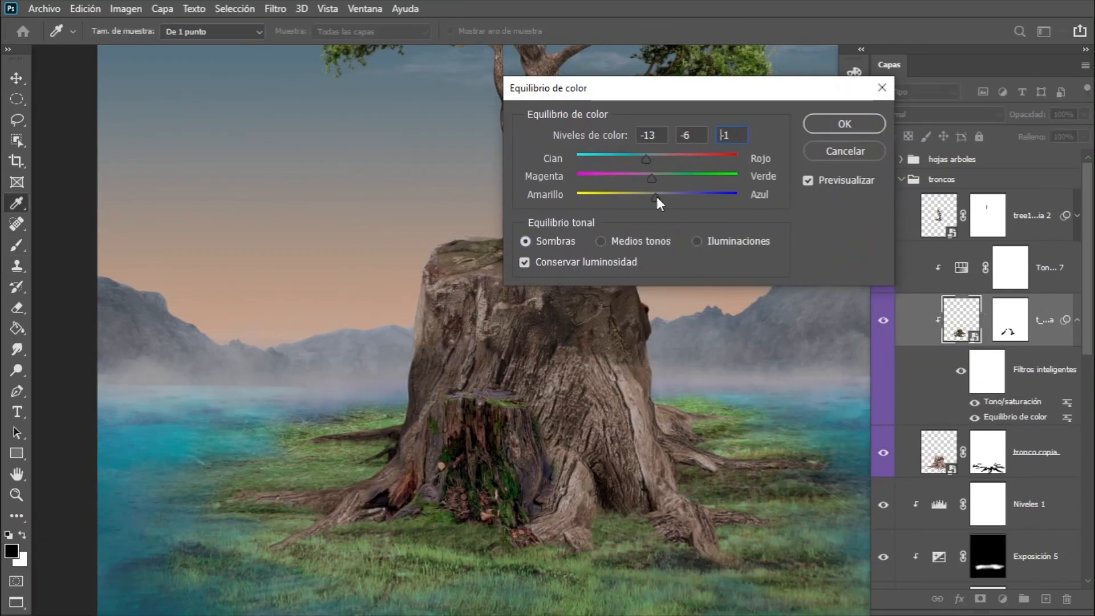
Fine-tune the small stump's Color Balance in the shadows and shift its midtones towards red.
left_click_drag(652, 179, 641, 197)
left_click(659, 178)
left_click(660, 178)
left_click(600, 241)
left_click(675, 157)
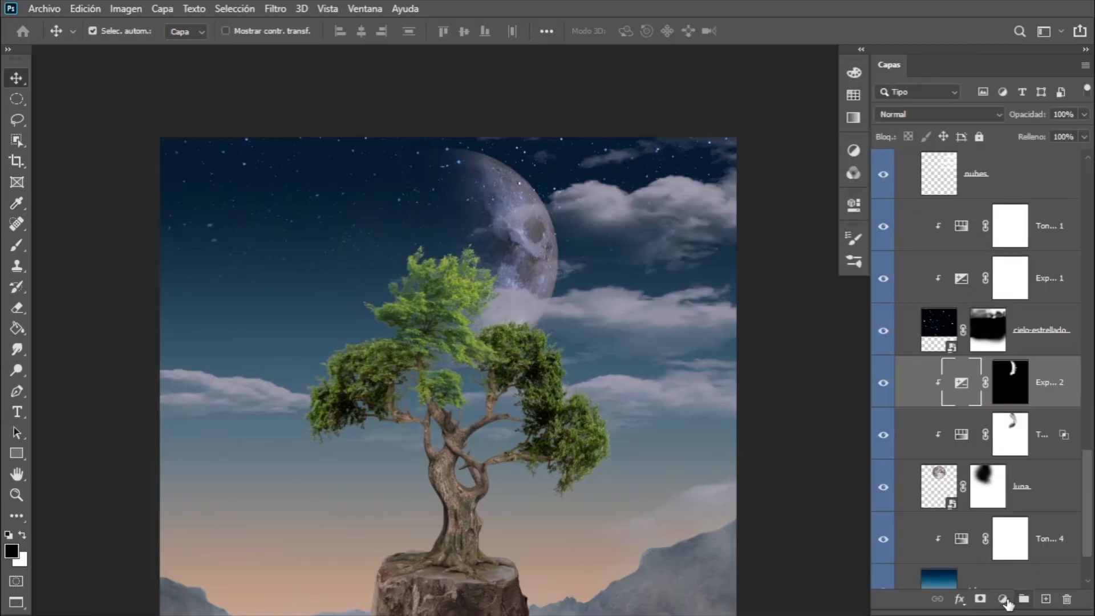
Add a black solid colour fill above the moon's Exposure adjustment and clip it to the moon.
left_click(1002, 599)
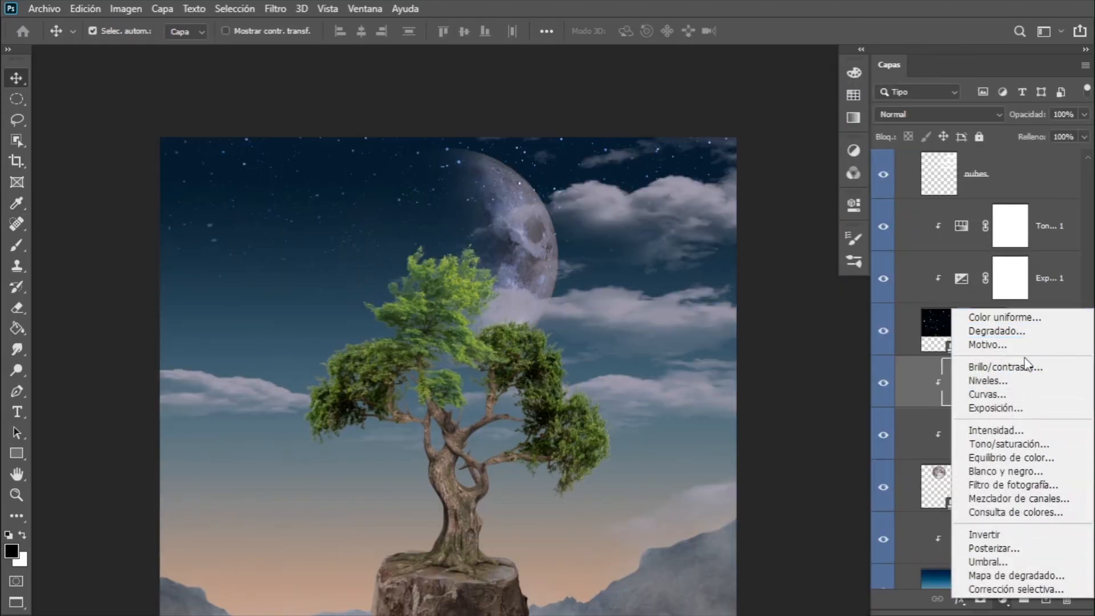
left_click(996, 318)
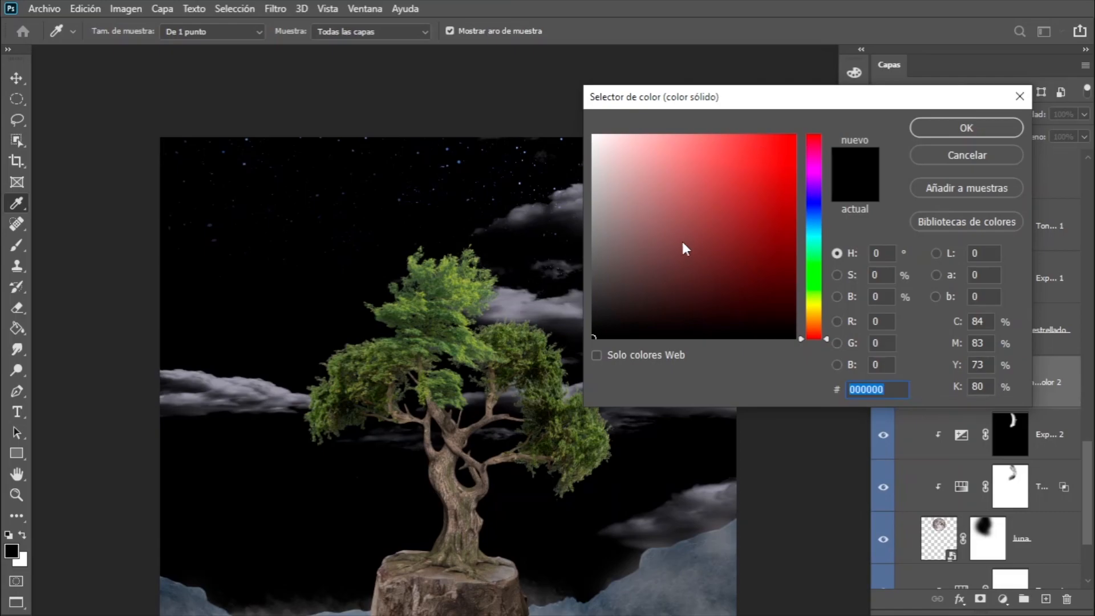
left_click(929, 122)
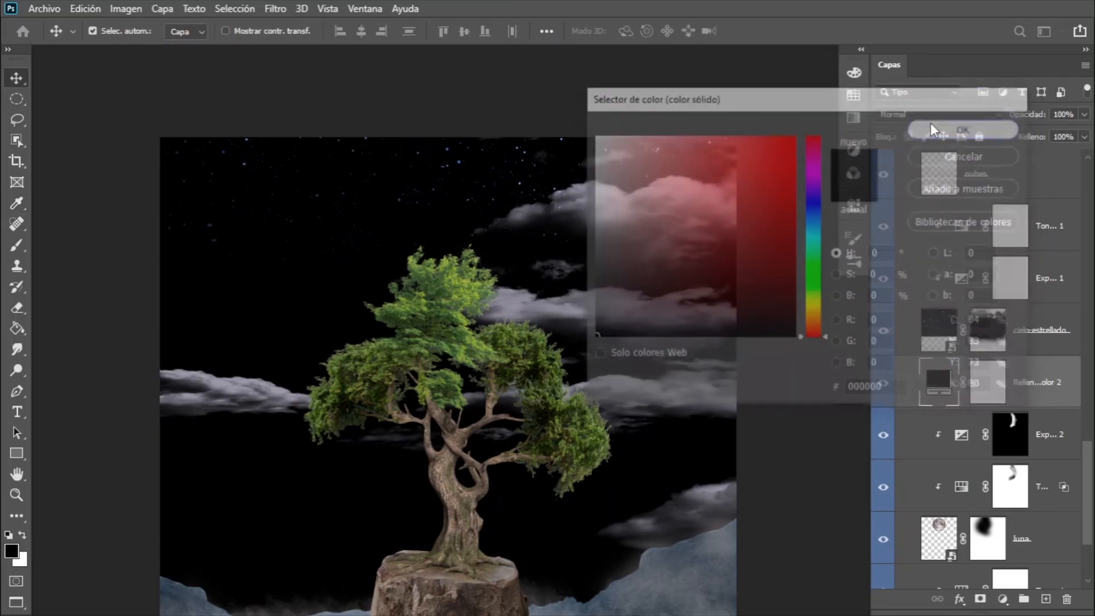
key("v")
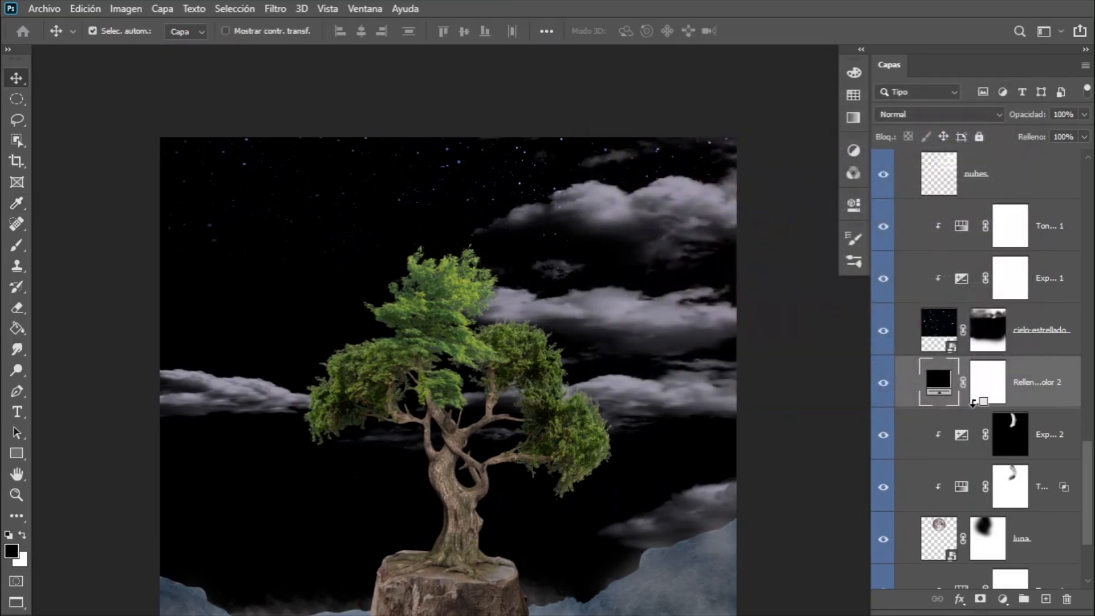
left_click_drag(973, 419, 976, 406)
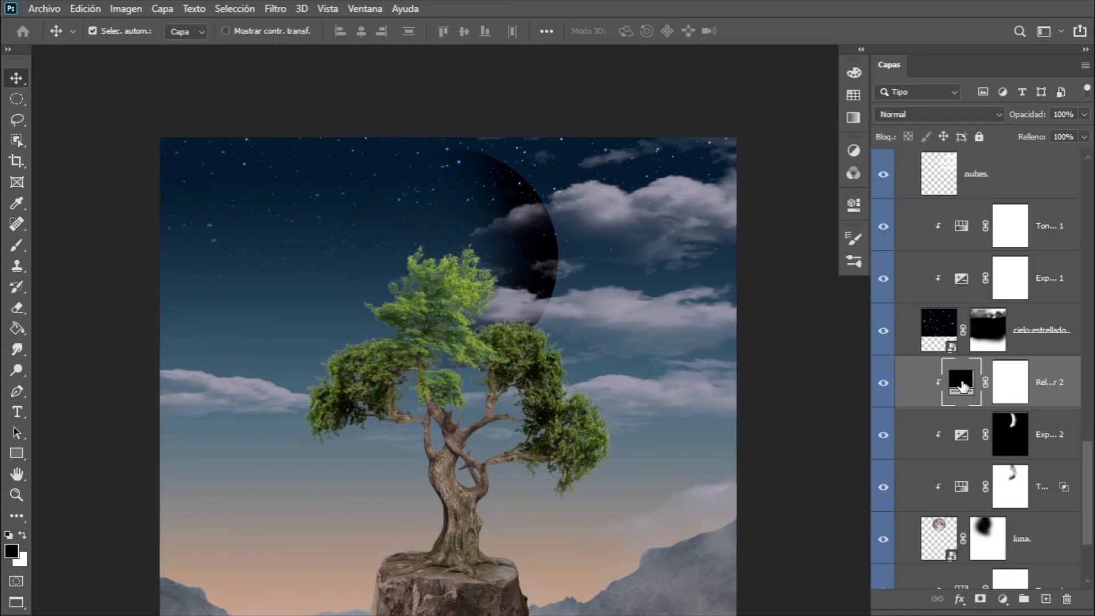
Recolour the moon's clipped fill to #707b83 and blend it in Sobreexpos. lineal (Añadir) mode.
double_click(961, 386)
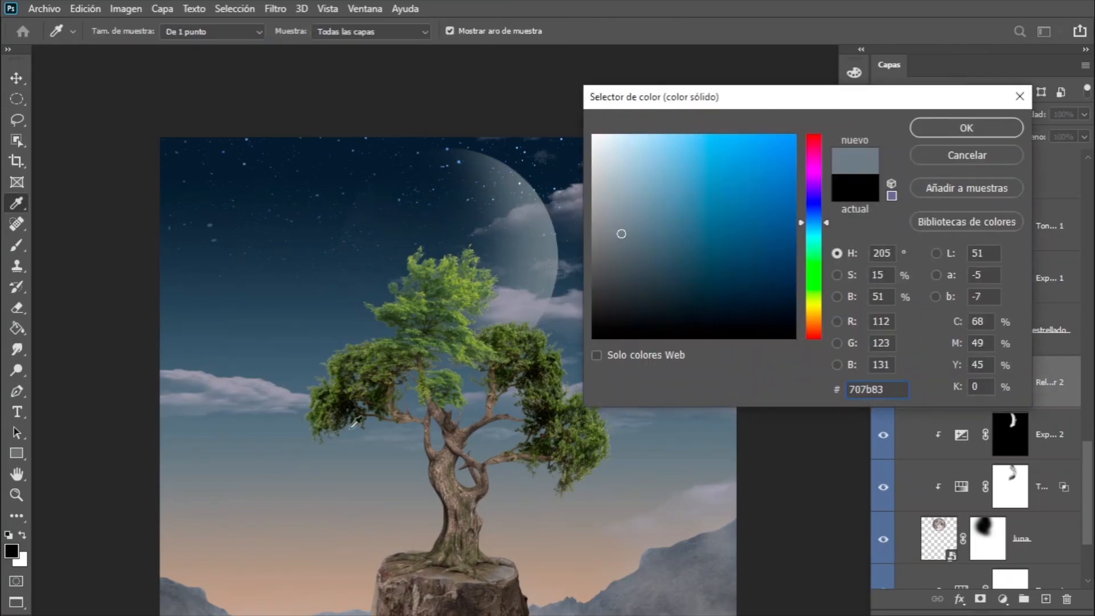
left_click(967, 125)
left_click(938, 114)
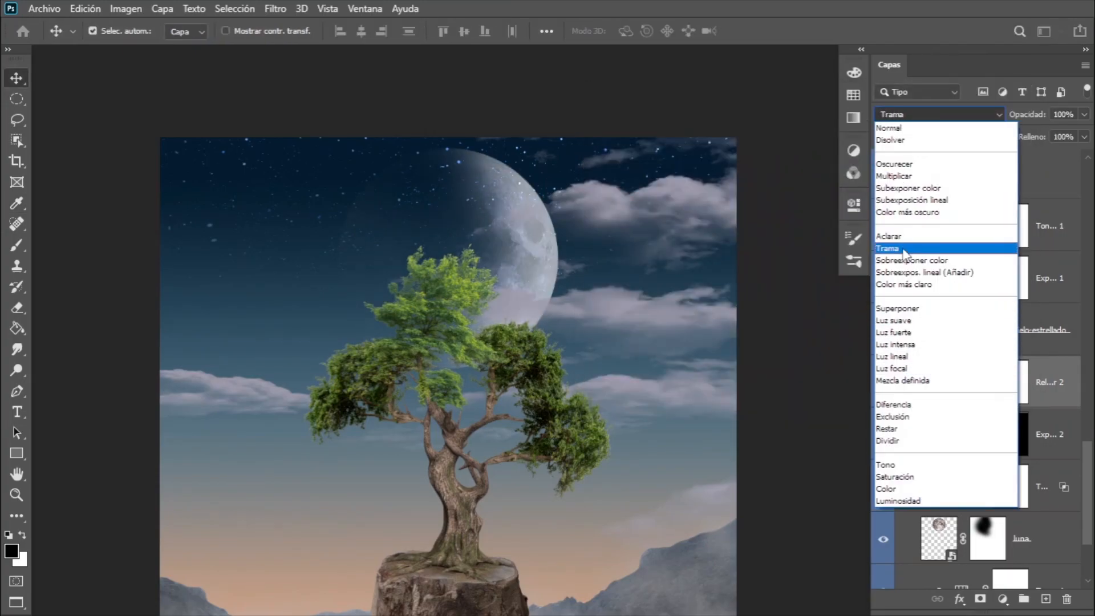
left_click(918, 272)
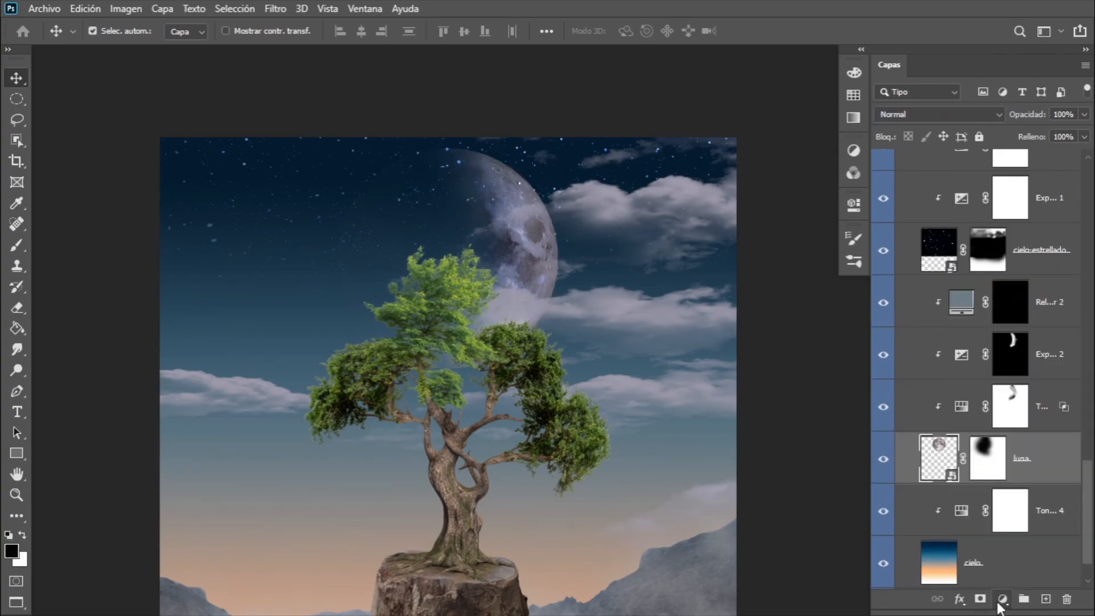
double_click(1066, 453)
left_click(681, 371)
left_click(863, 202)
left_click(999, 124)
left_click_drag(916, 164, 937, 164)
left_click_drag(895, 287, 924, 286)
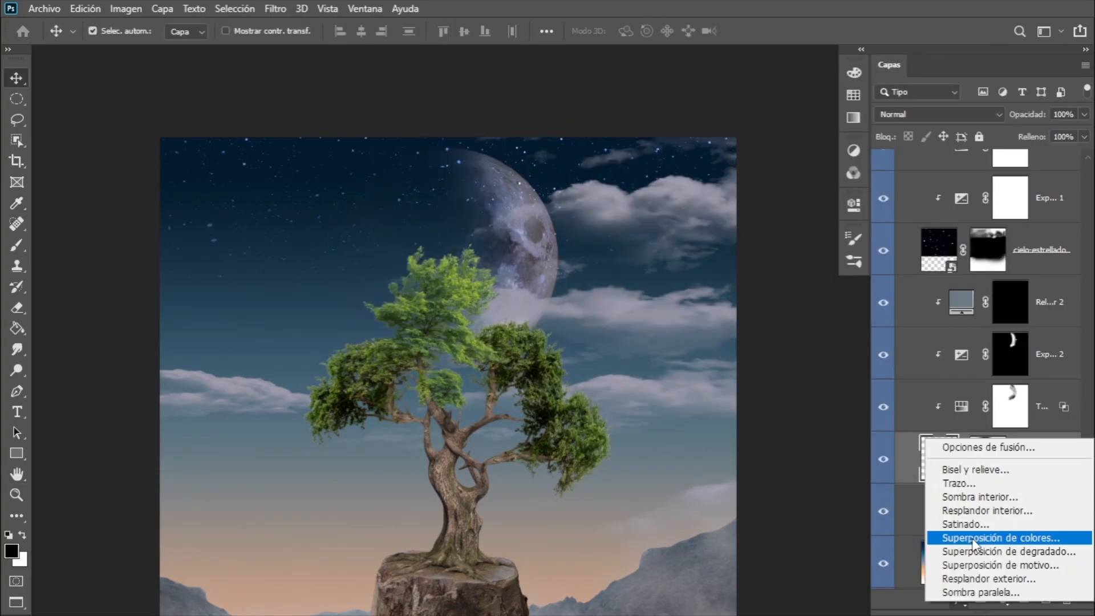
Add a white outer glow to the moon in Sobreexponer color mode at 80% opacity and adjust its size.
left_click(988, 578)
left_click(924, 156)
left_click(902, 303)
left_click(924, 156)
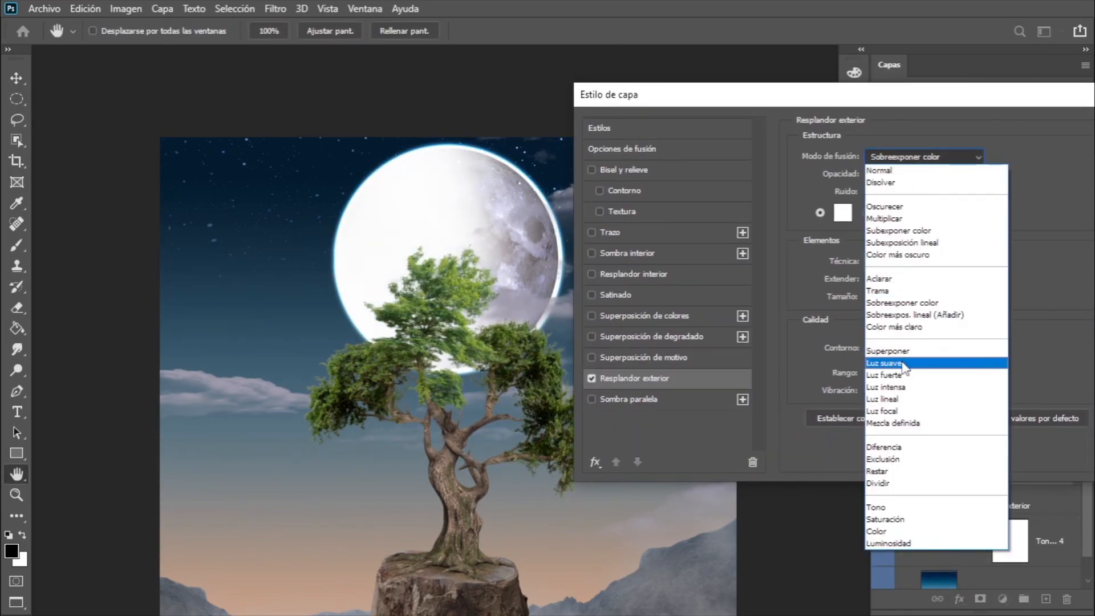
key("Escape")
left_click_drag(921, 175, 930, 175)
left_click_drag(892, 295, 906, 295)
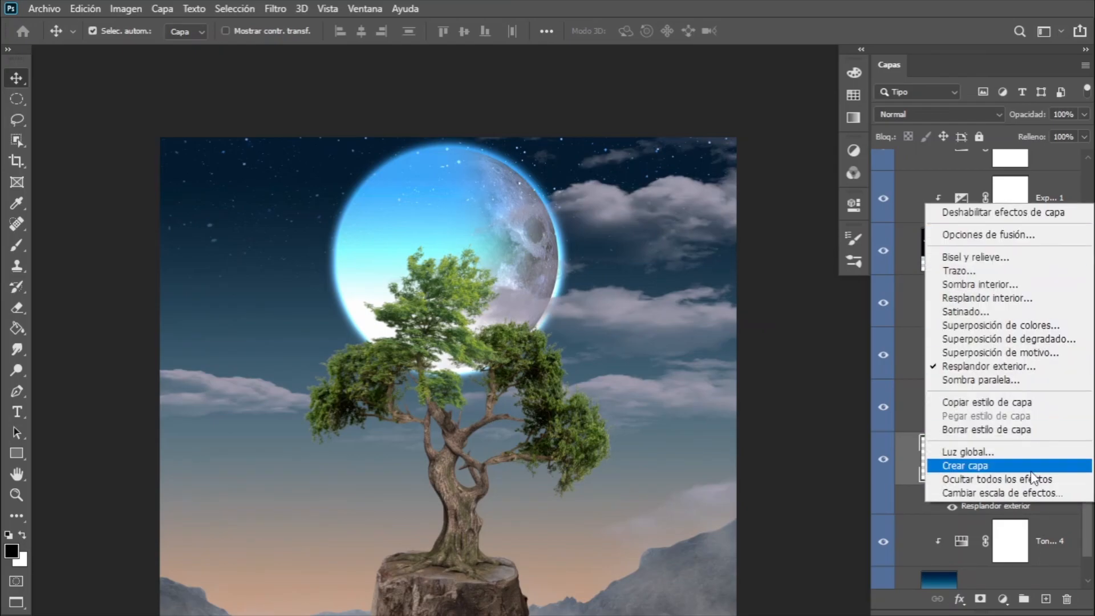
Separate the moon's outer glow into its own layer and mask out the glow on the moon's dark side.
left_click(969, 466)
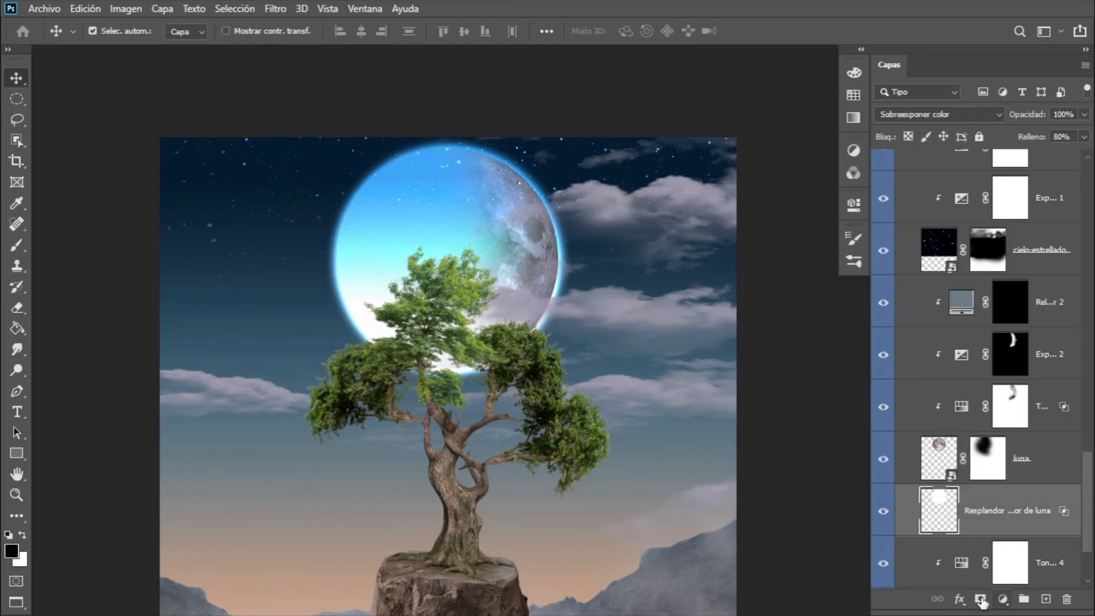
left_click(980, 599)
key("b")
left_click_drag(342, 196, 393, 267)
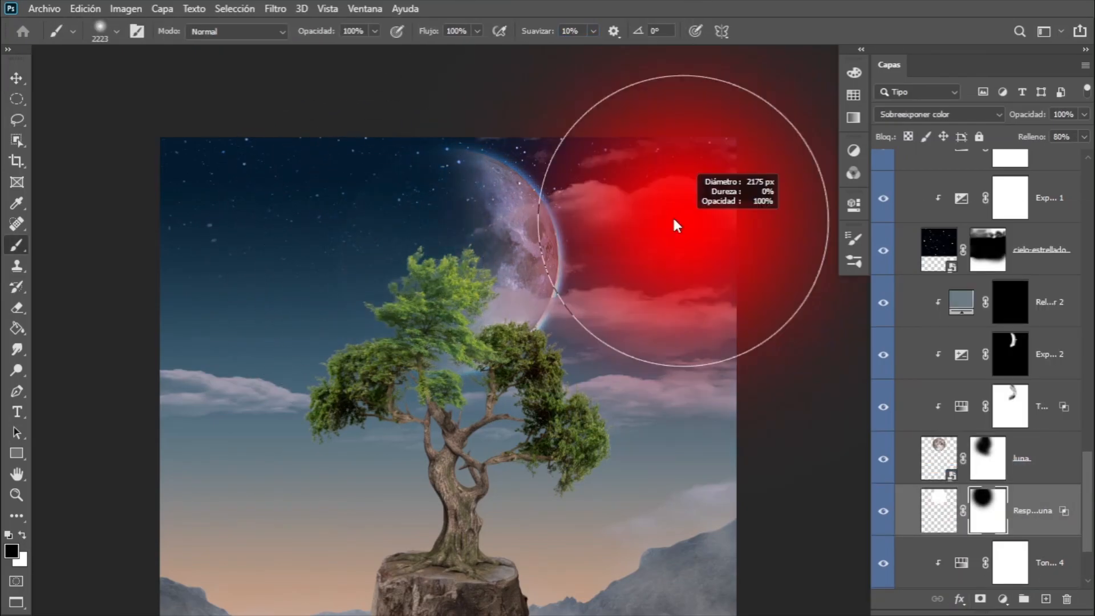
scroll(598, 277, "up", 2)
key("v")
Brighten the moon's lit edge by painting white on the clipped colour fill's mask with 12% and 59% flow.
scroll(588, 399, "up", 4)
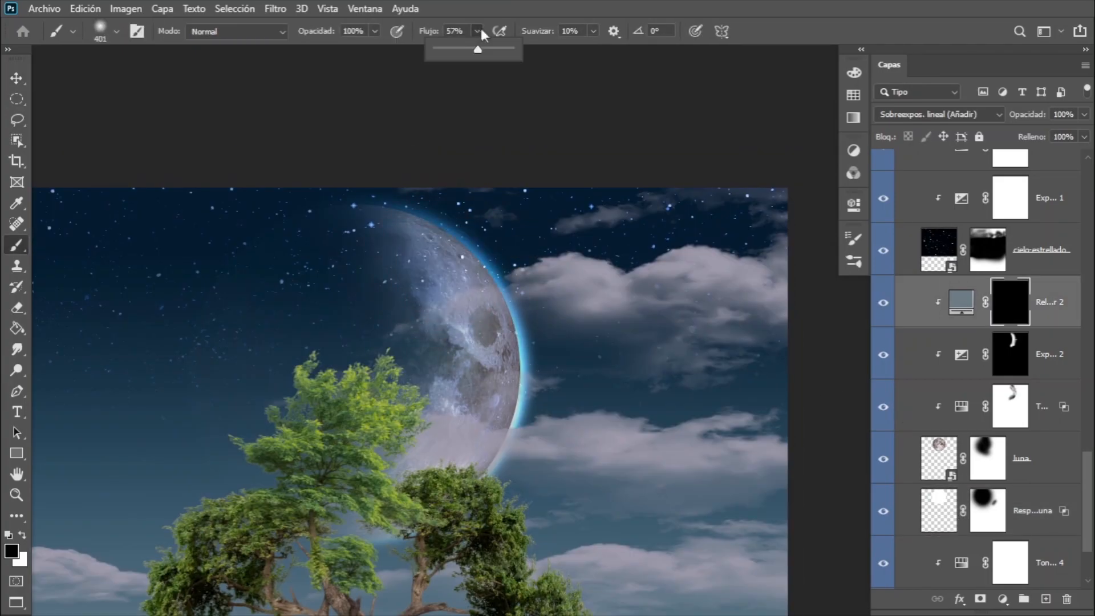
key("x")
mouse_move(444, 239)
left_mouse_down()
mouse_move(521, 365)
mouse_move(544, 346)
left_mouse_up()
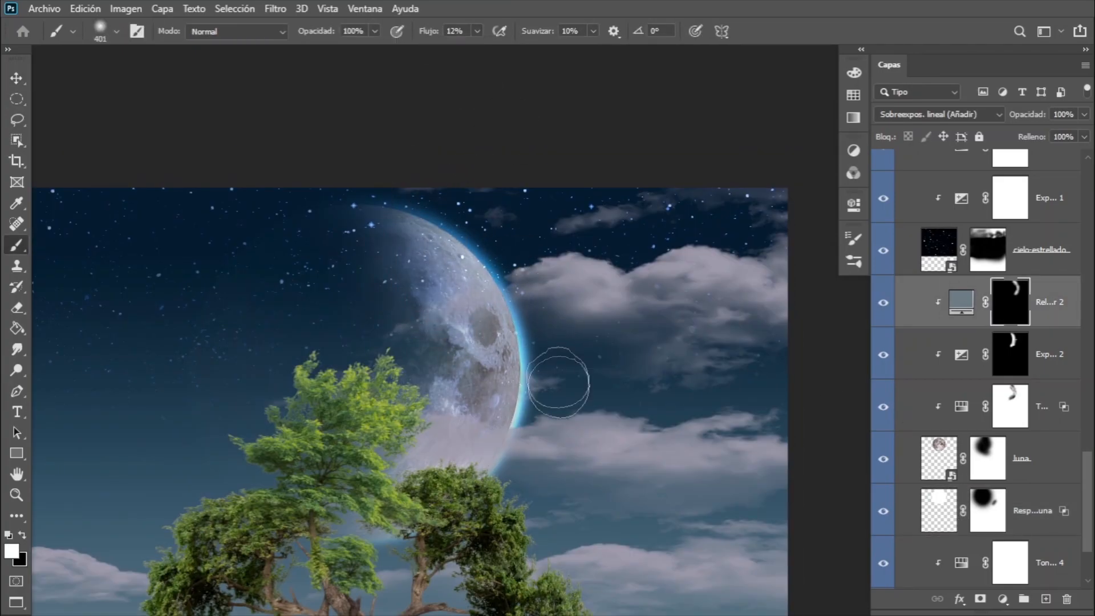
scroll(623, 245, "down", 2)
scroll(570, 442, "up", 5)
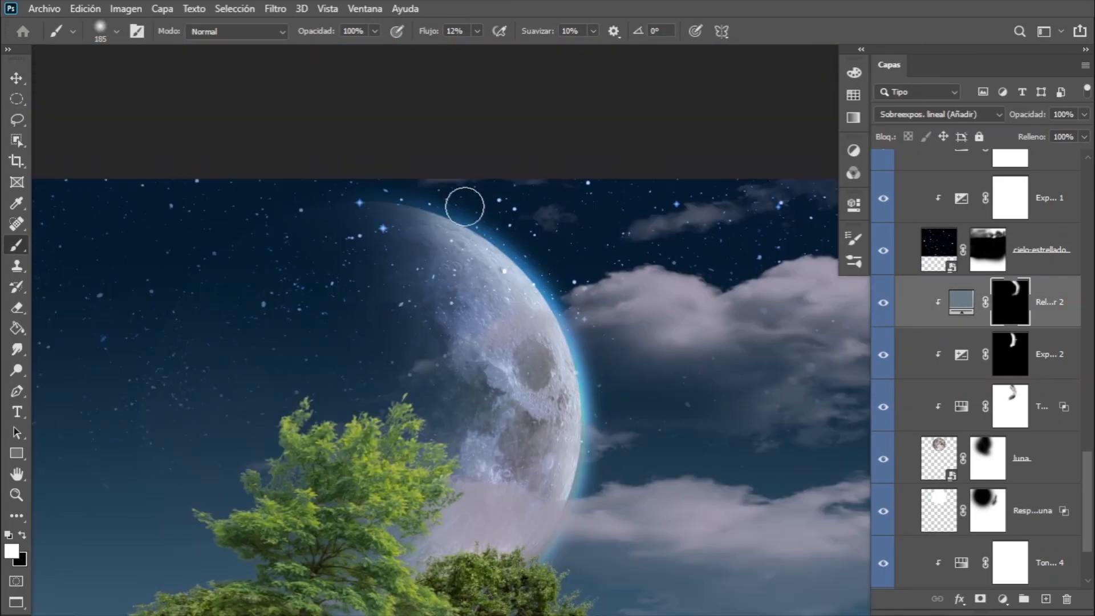
key("shift+5")
key("shift+9")
scroll(572, 387, "down", 2)
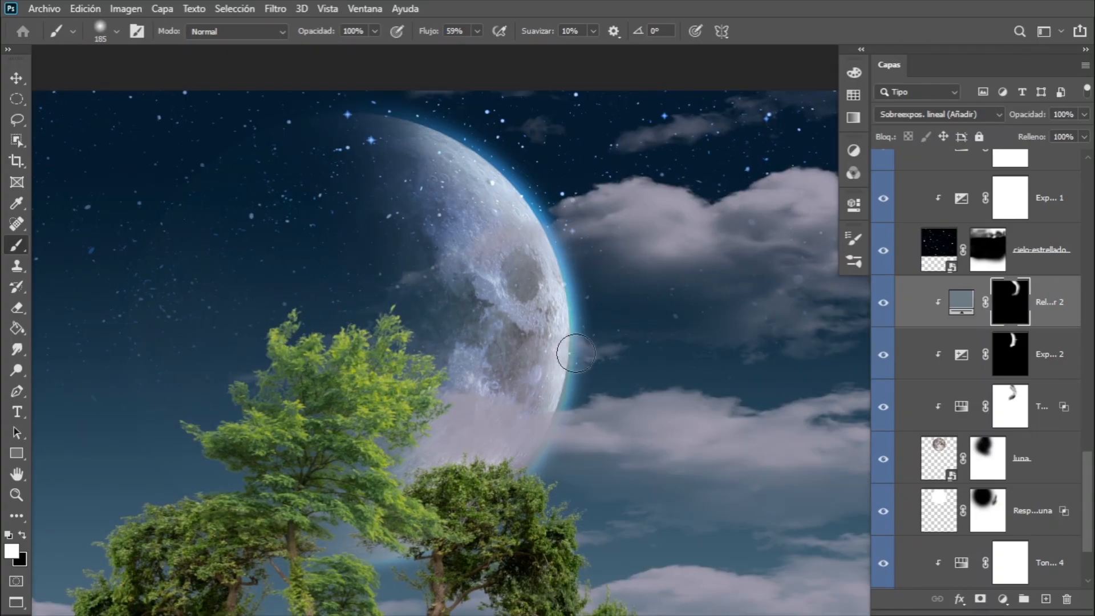
scroll(573, 387, "down", 4)
scroll(570, 342, "up", 1)
key("x")
key("v")
Try an unmasked copy of the moon glow above the clipped colour fill, scaled to 173.82%.
left_click(989, 309)
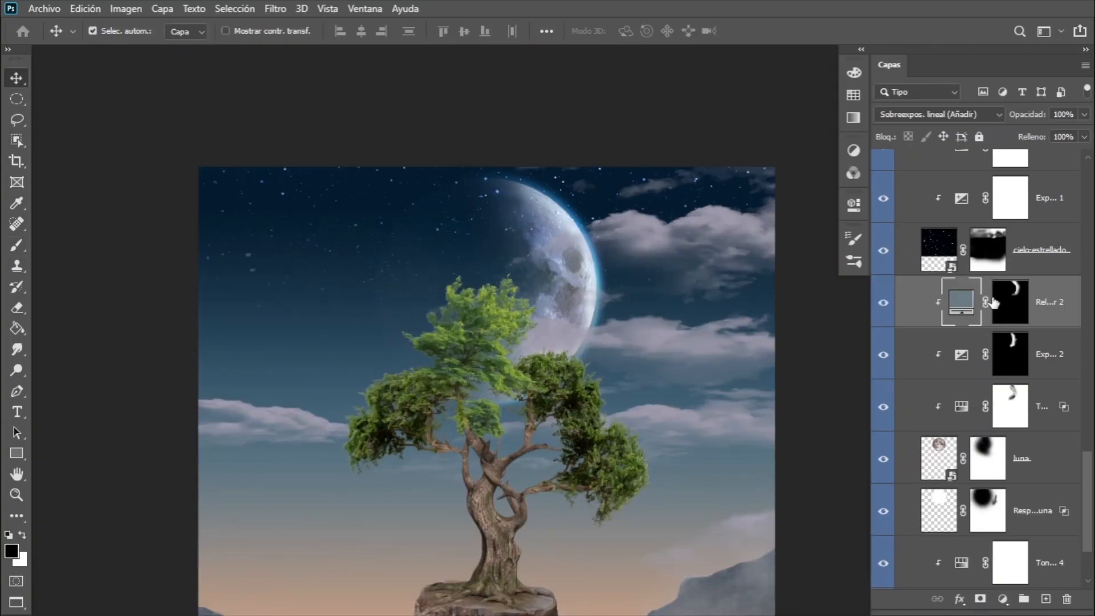
left_click_drag(940, 510, 988, 280)
right_click(988, 300)
left_click(882, 317)
key("ctrl+t")
left_click_drag(609, 411, 687, 513)
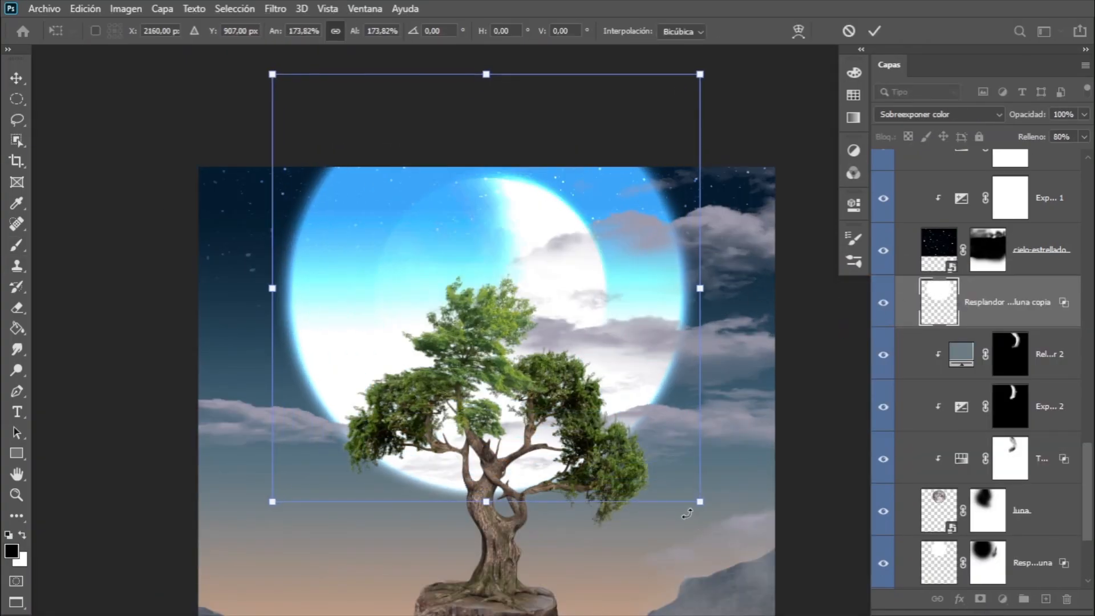
key("Return")
Hide the enlarged glow copy behind an inverted mask and lower the brush flow for painting it back.
left_click(980, 599)
key("ctrl+i")
scroll(666, 139, "up", 3)
key("b")
left_click_drag(427, 33, 394, 33)
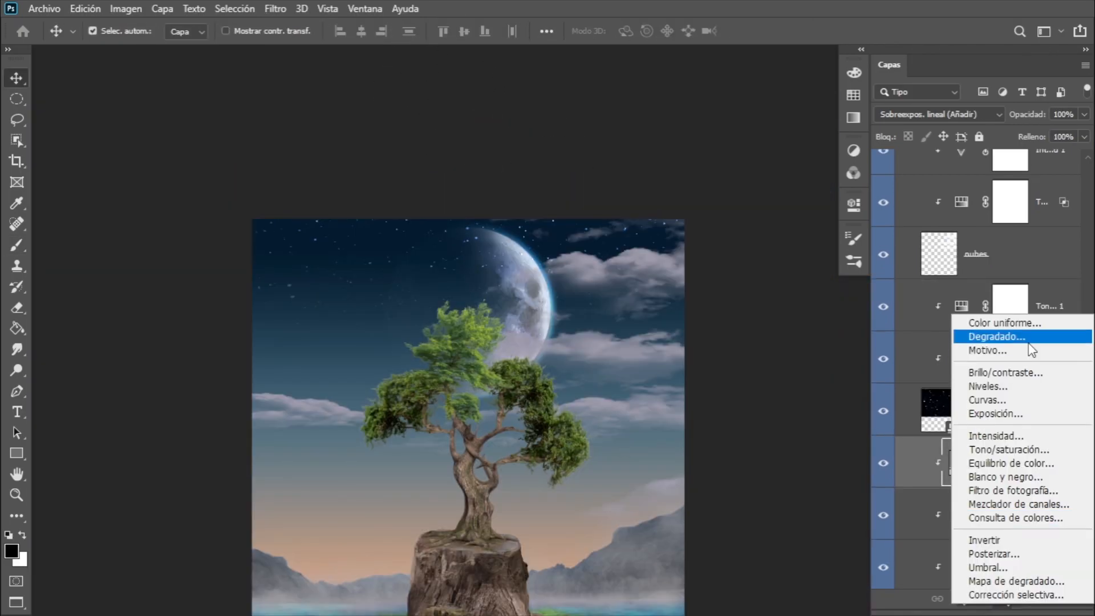
Add a pale blue solid colour fill below the starry sky layer in Sobreexpos. lineal (Añadir) mode.
left_click(990, 318)
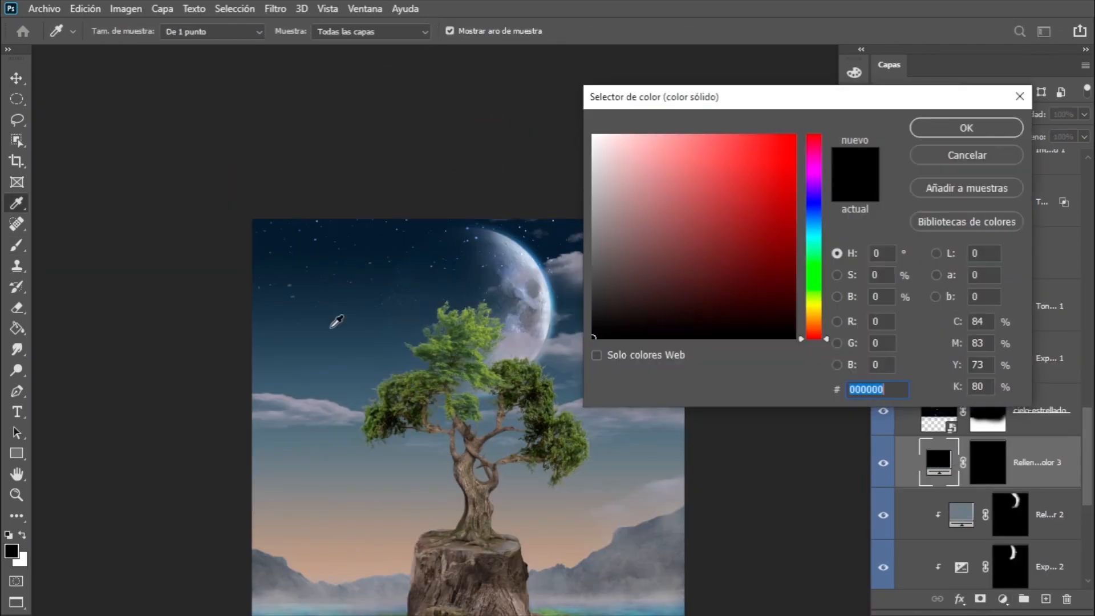
left_click(616, 147)
left_click(936, 125)
left_click(937, 114)
left_click(975, 259)
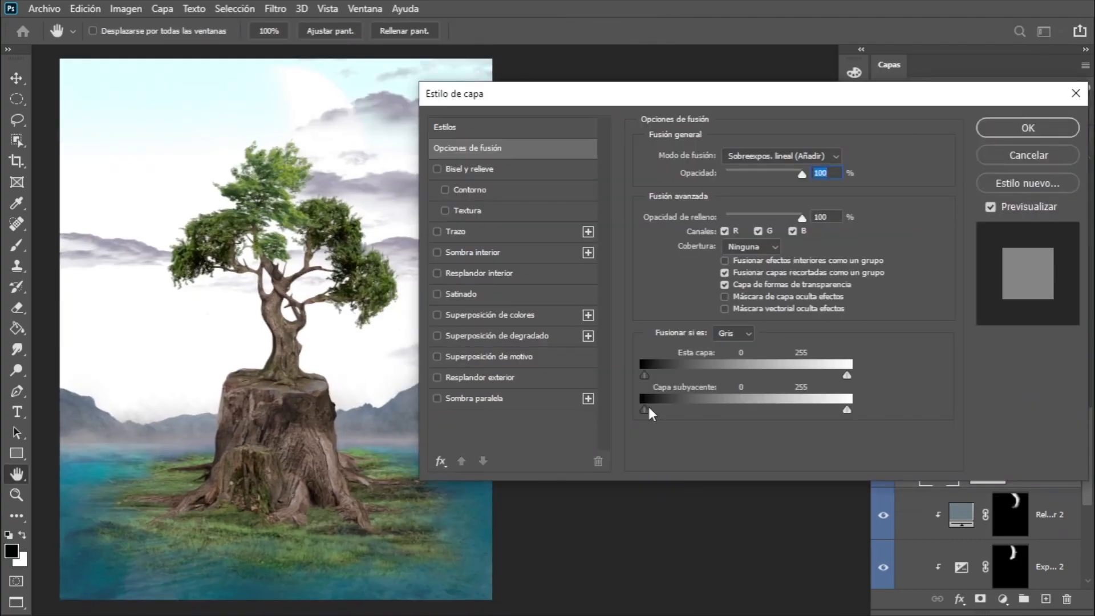
Limit the pale blue fill over dark underlying tones and paint a soft glow around the moon on its mask.
left_click_drag(648, 404, 752, 377)
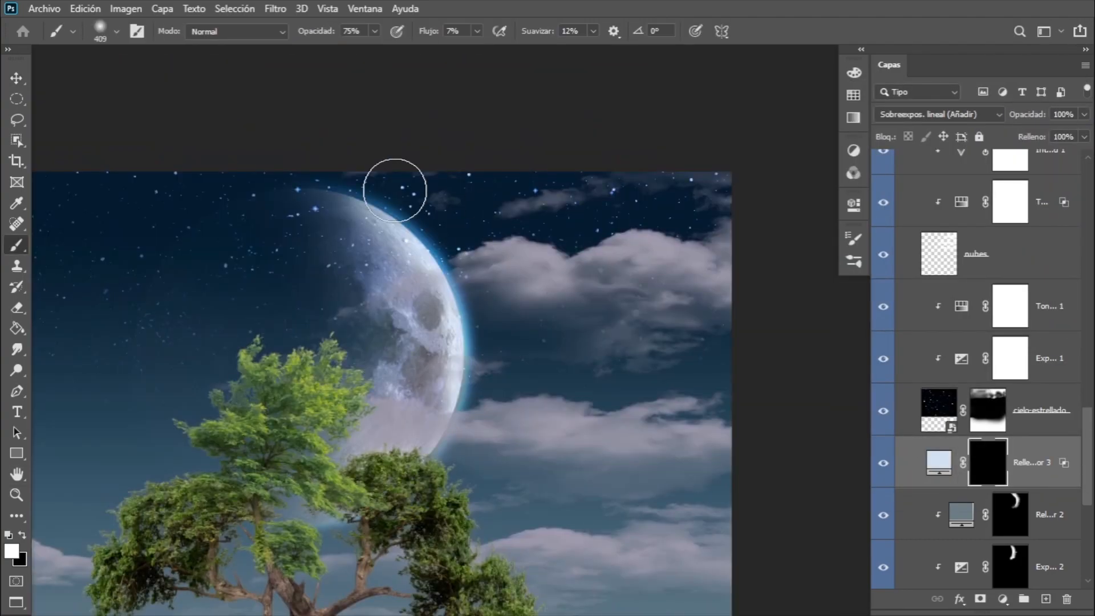
left_click_drag(398, 188, 733, 207)
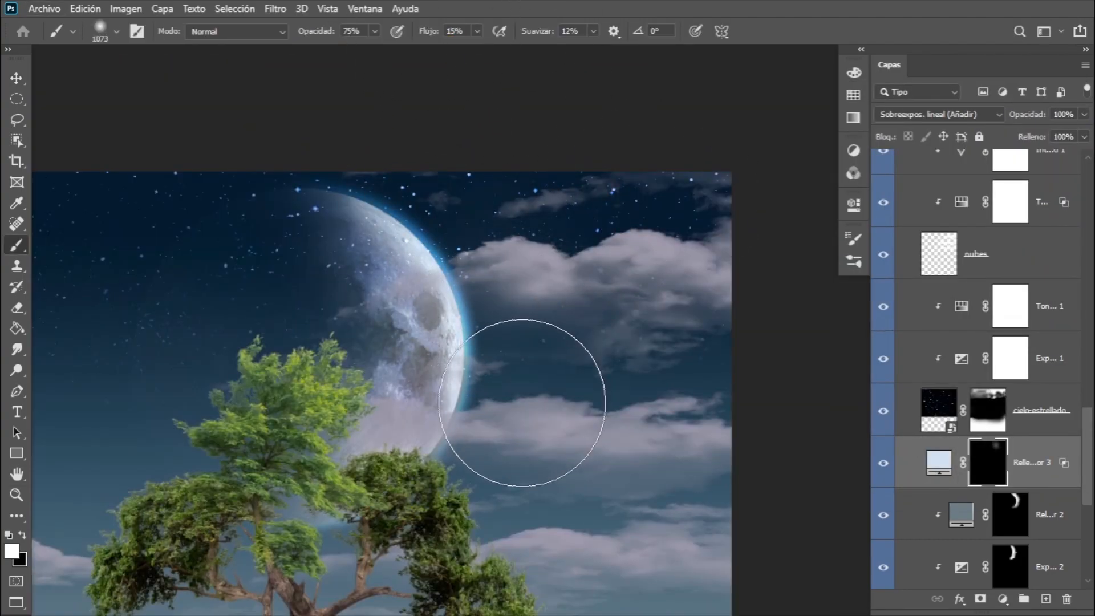
scroll(533, 391, "down", 1)
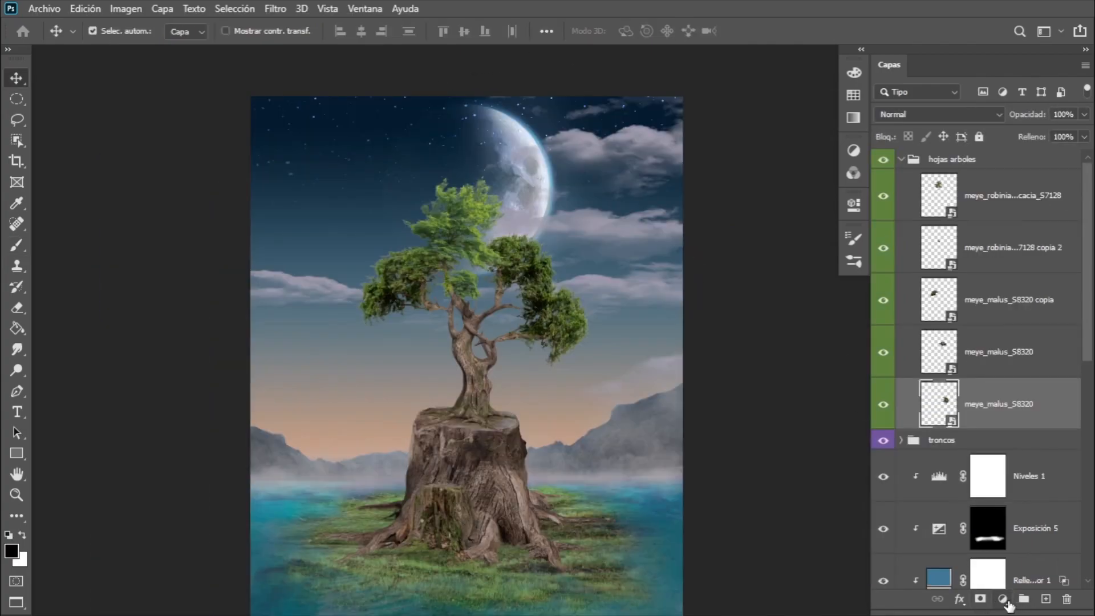
Add a black solid colour fill (000000) above the lower right foliage layer and clip it to that foliage.
left_click(1002, 600)
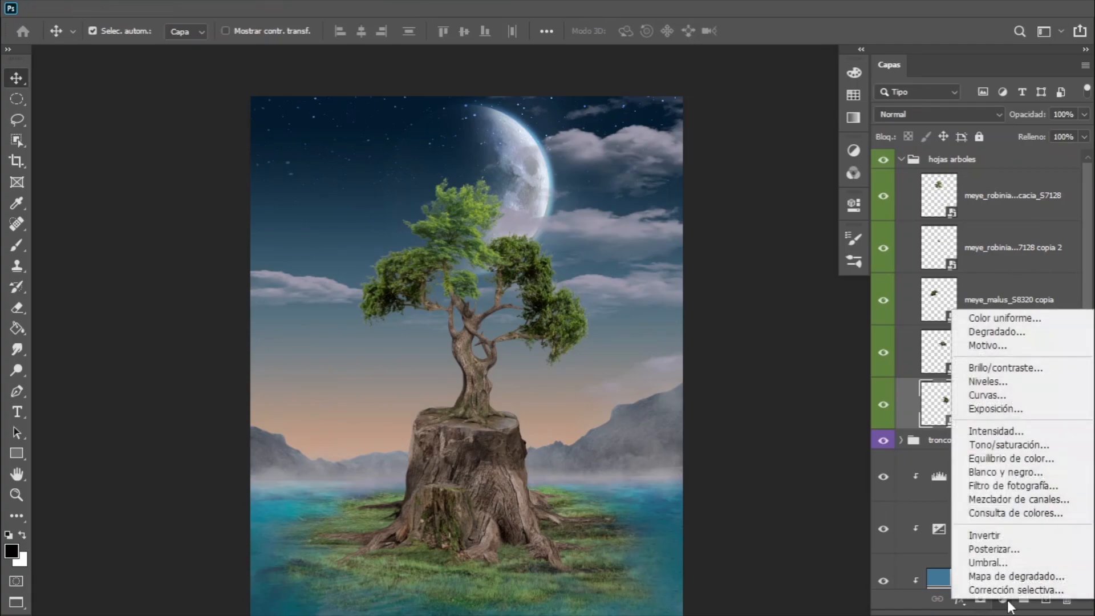
left_click(1017, 317)
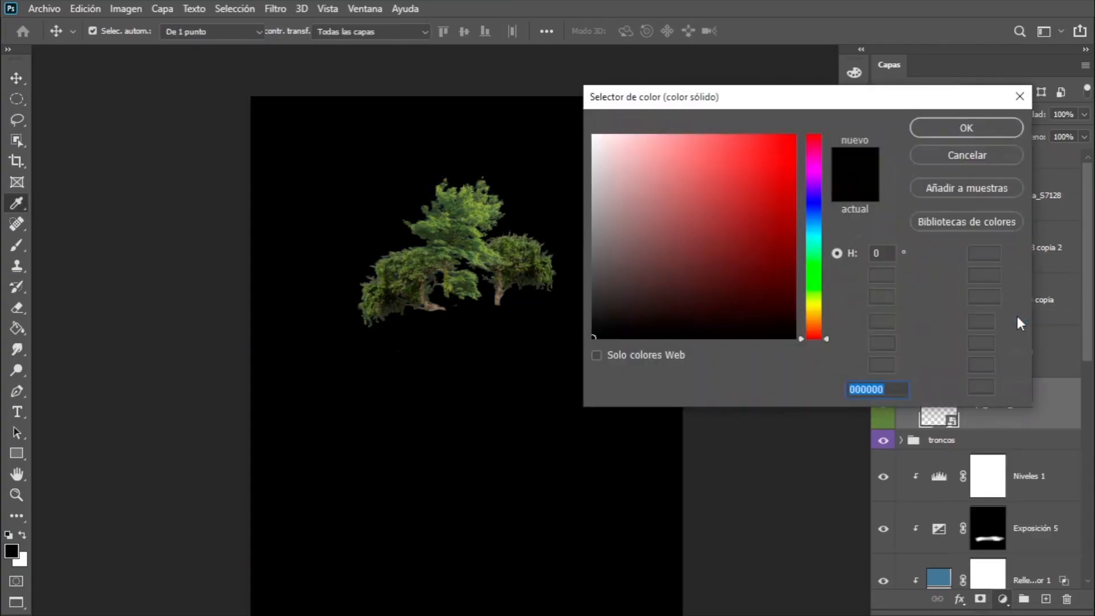
left_click(965, 129)
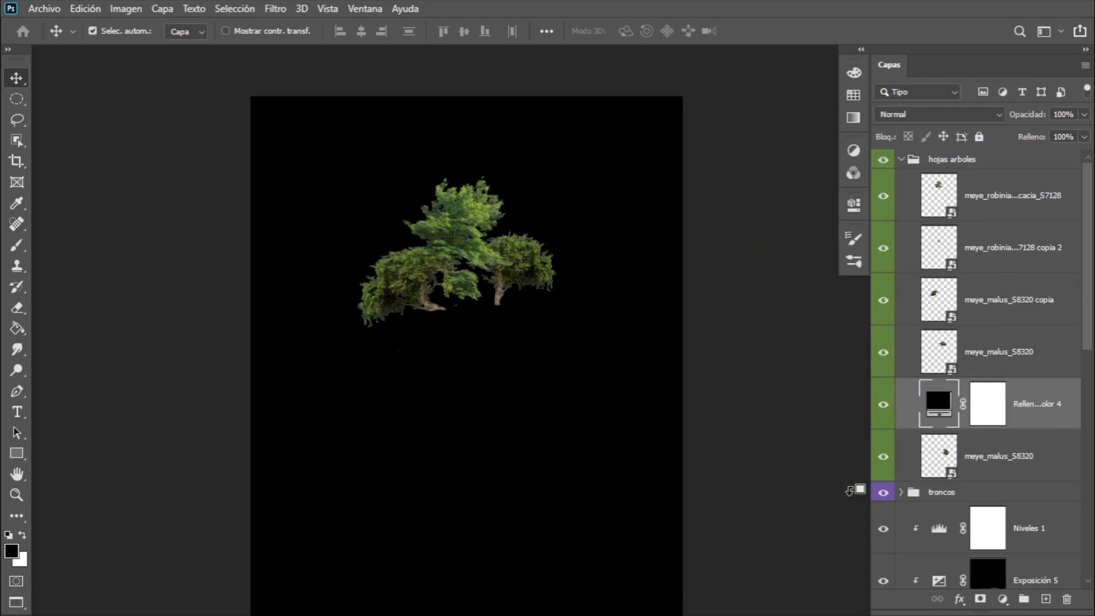
key("ctrl+alt+g")
Recolour the clipped fill with a blue sampled from the lake, 456e87.
key("i")
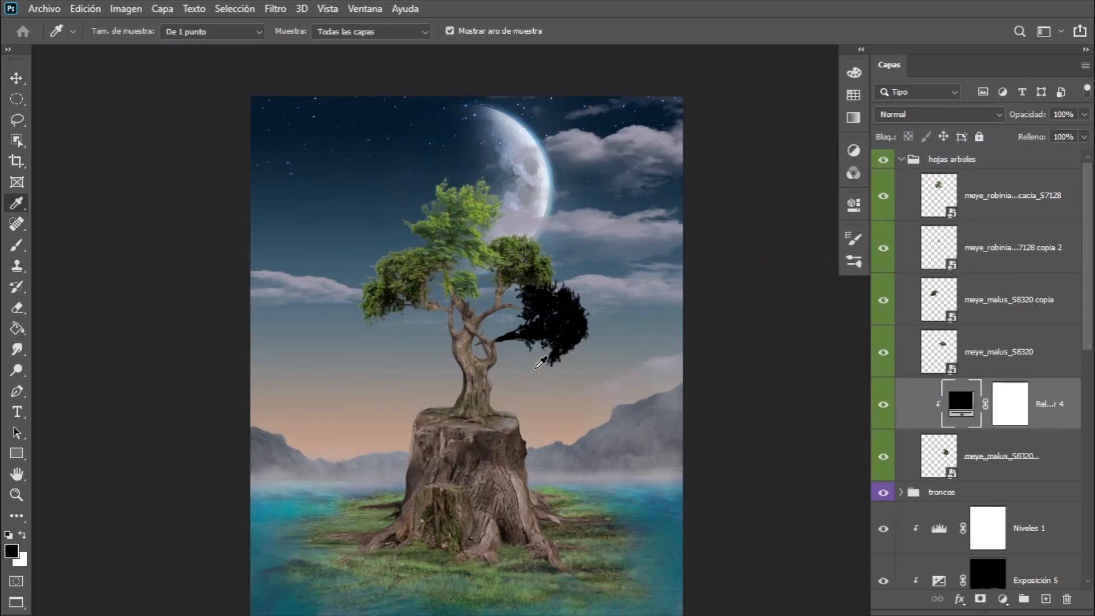
left_click(659, 498)
double_click(964, 406)
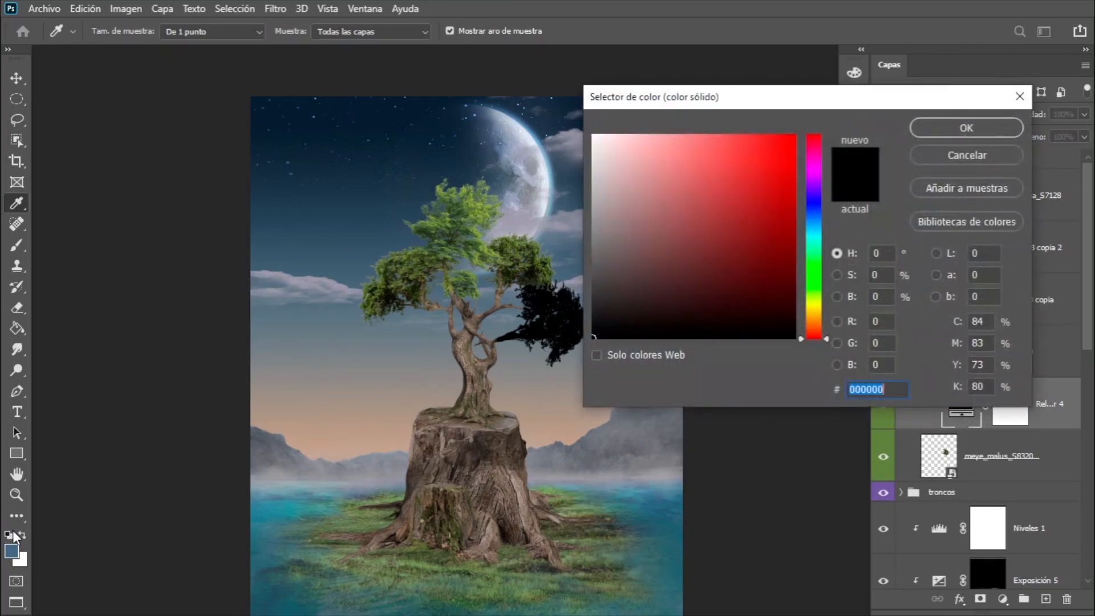
left_click(655, 488)
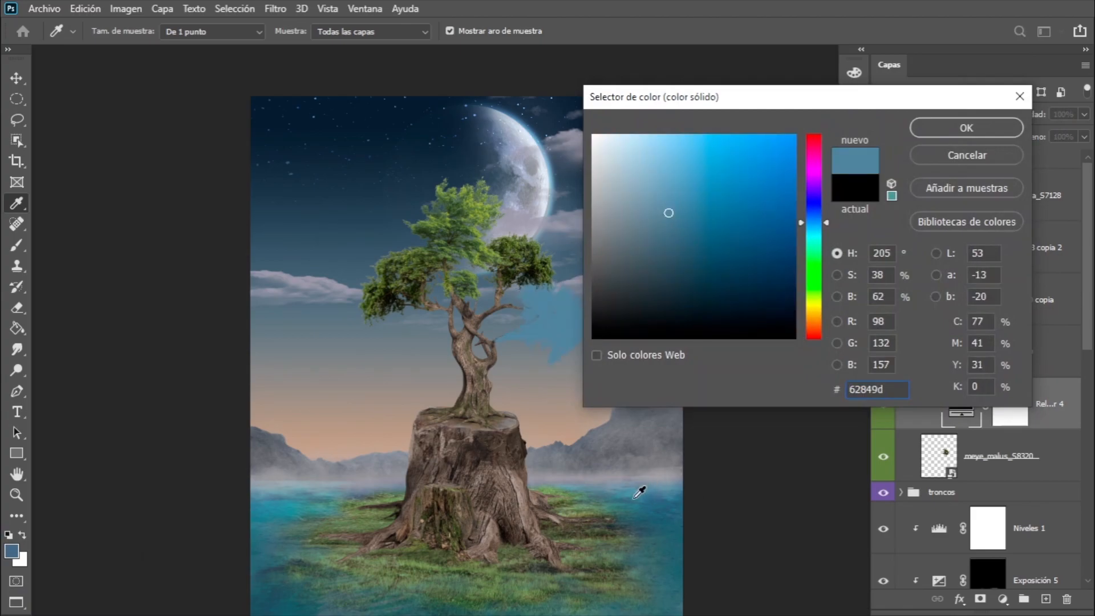
left_click(646, 517)
left_click(650, 527)
left_click(663, 544)
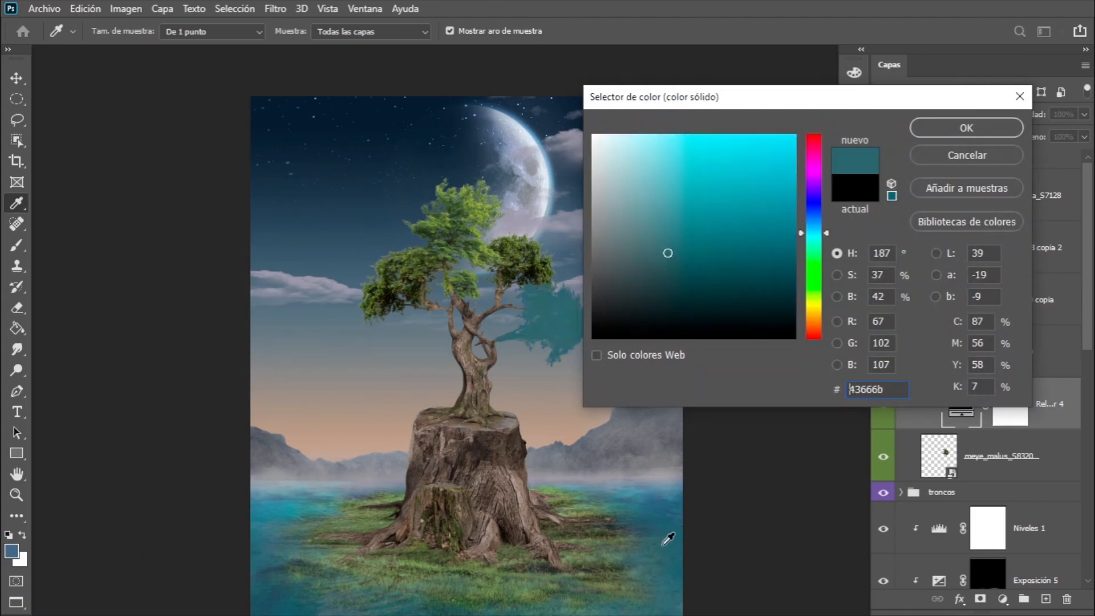
left_click(651, 503)
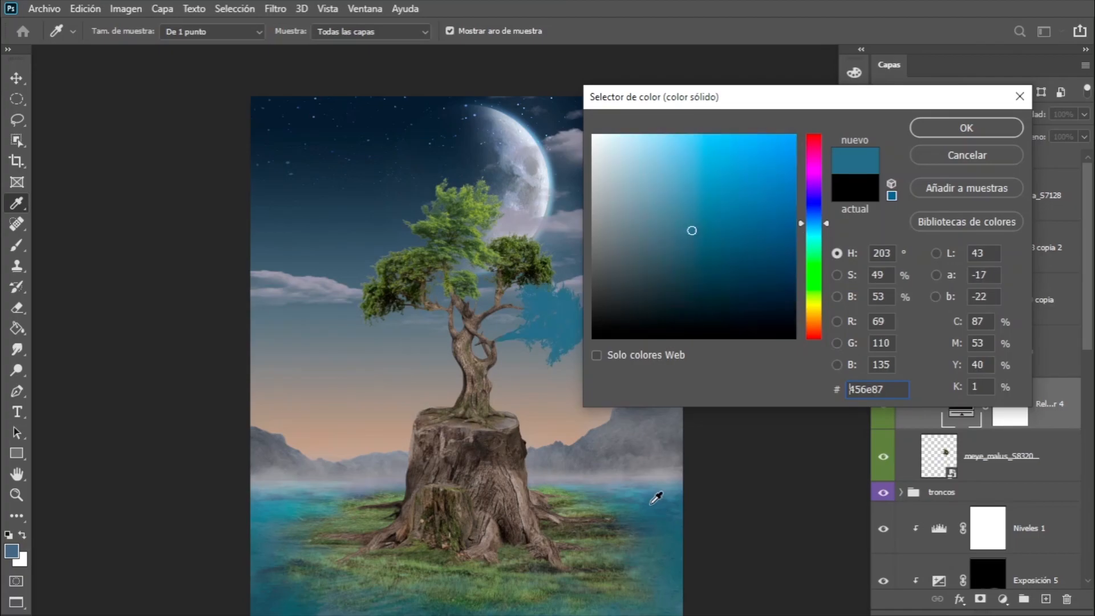
left_click(963, 129)
Blend the blue fill softly over the dark underlying tones of the foliage and set its blending mode to Color.
left_click(935, 114)
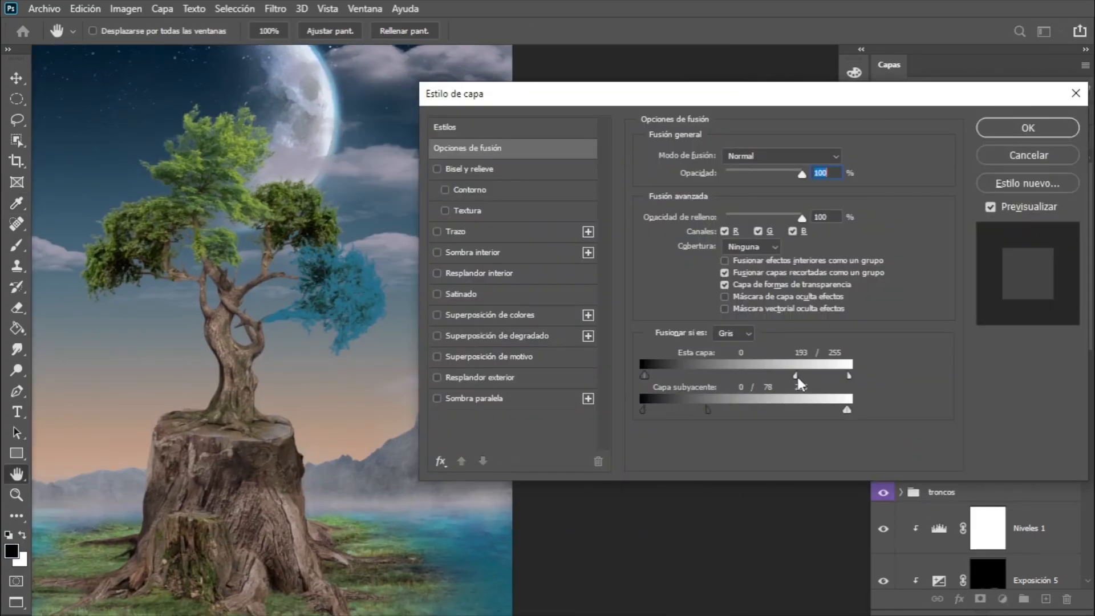
left_click_drag(795, 377, 848, 376)
left_click_drag(708, 409, 738, 408)
left_click_drag(666, 409, 643, 410)
left_click_drag(737, 408, 723, 409)
left_click(781, 156)
left_click(747, 528)
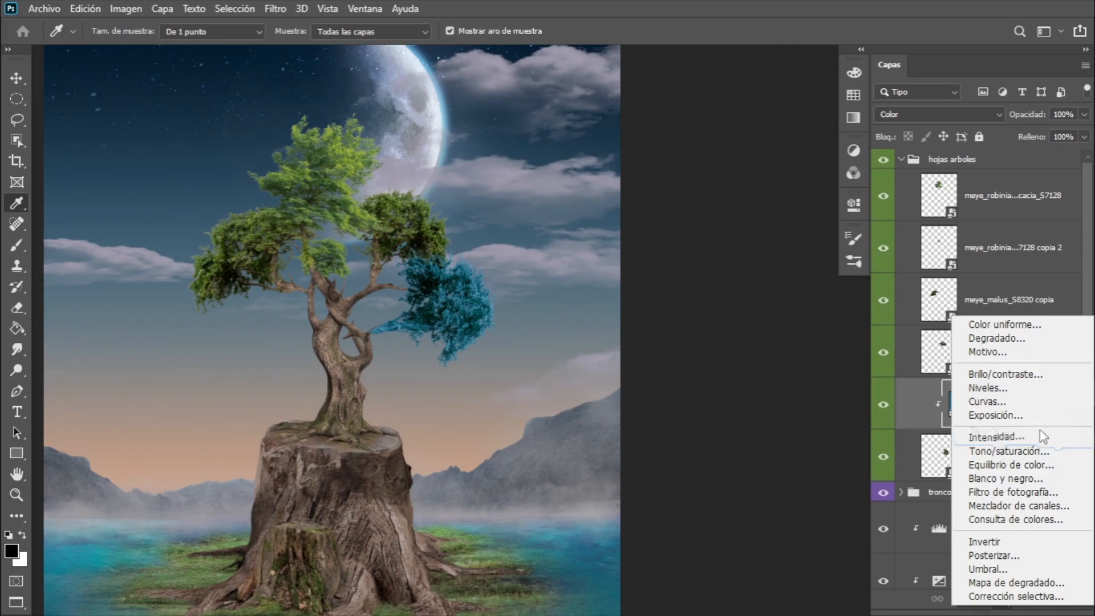
Clip a Curvas adjustment to the lower right foliage and paint the blue tint onto its leaves through the fill's black mask.
left_click(988, 401)
left_click_drag(809, 291, 751, 291)
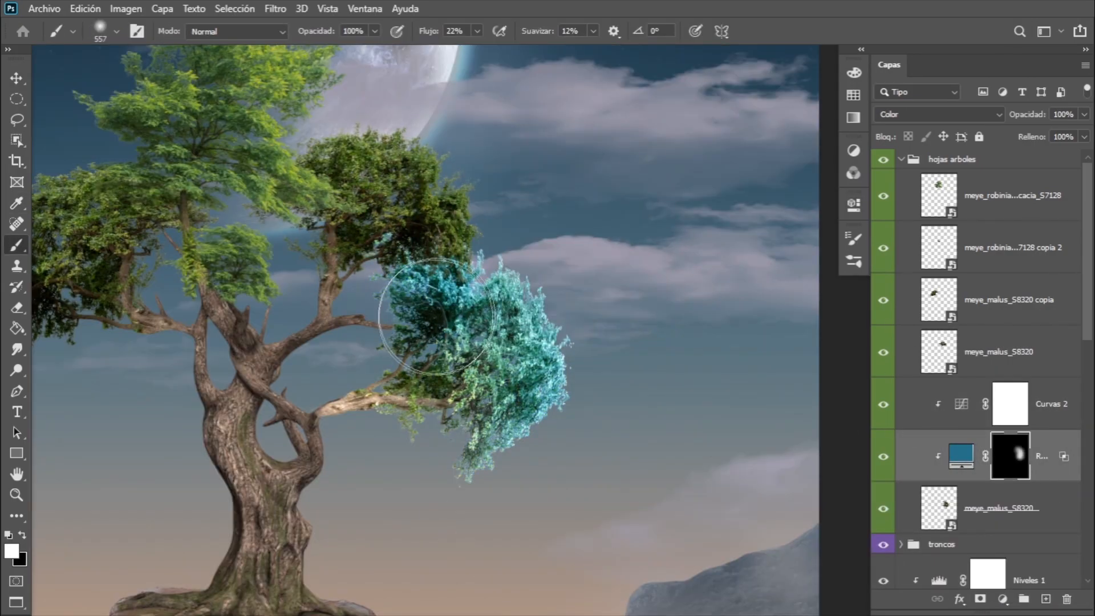
mouse_move(430, 306)
left_mouse_down()
mouse_move(410, 450)
mouse_move(494, 329)
left_mouse_up()
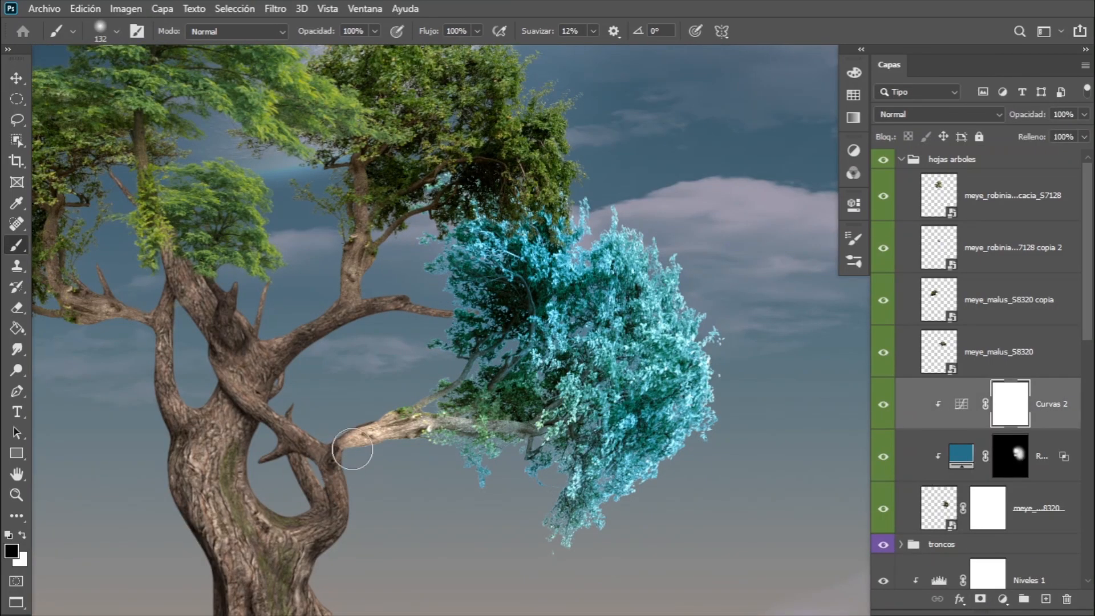
scroll(401, 473, "up", 2)
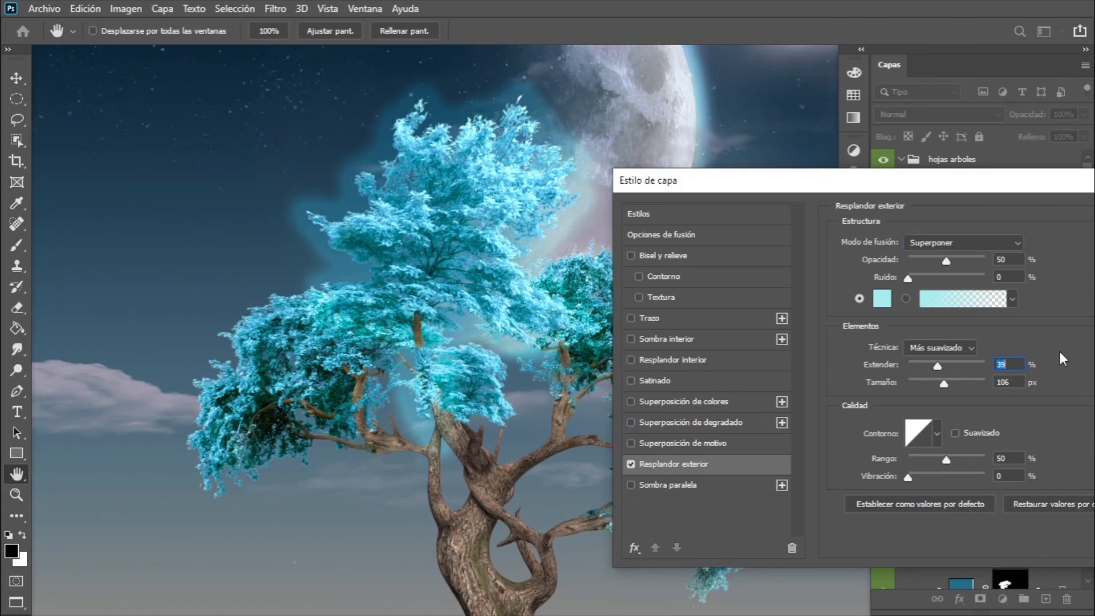
Give the foliage a pale cyan outer glow in Superponer mode, separated onto its own layers and painted along the leaf edges on a mask.
left_click(936, 433)
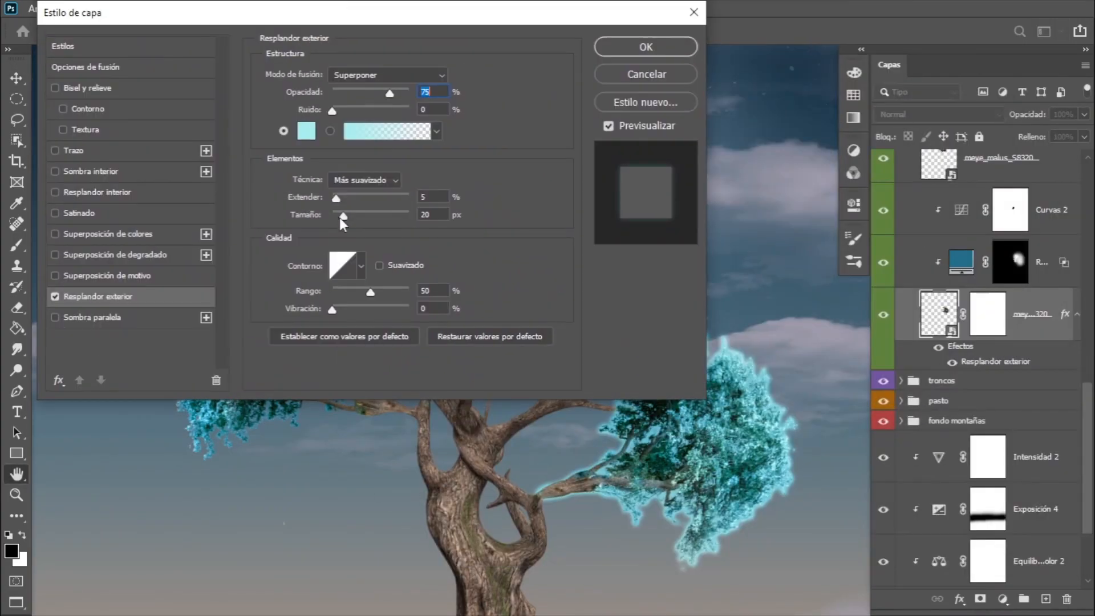
type("30")
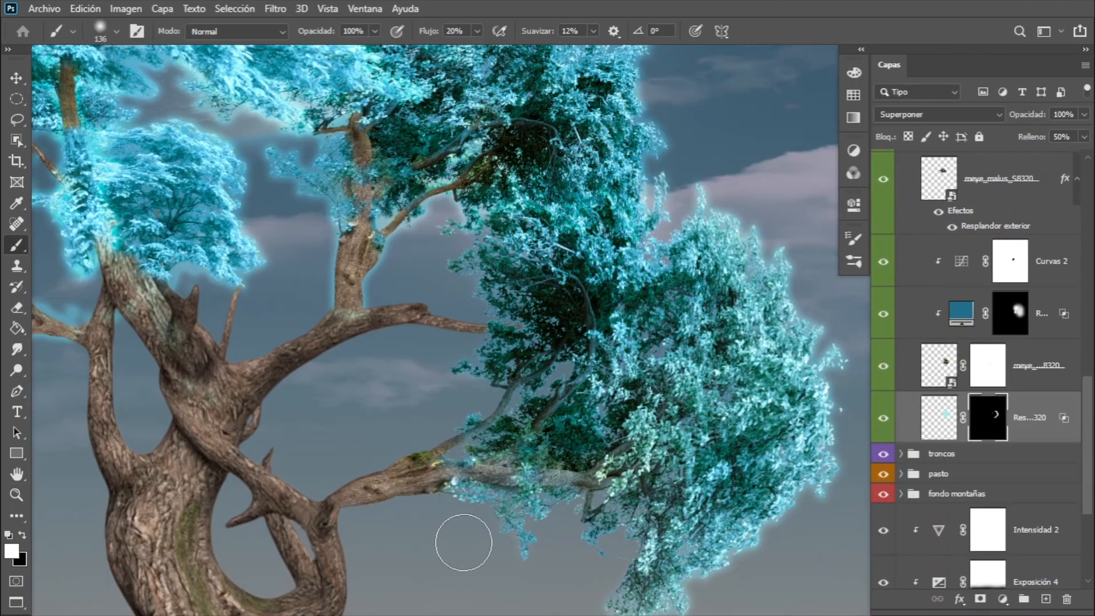
scroll(463, 541, "down", 3)
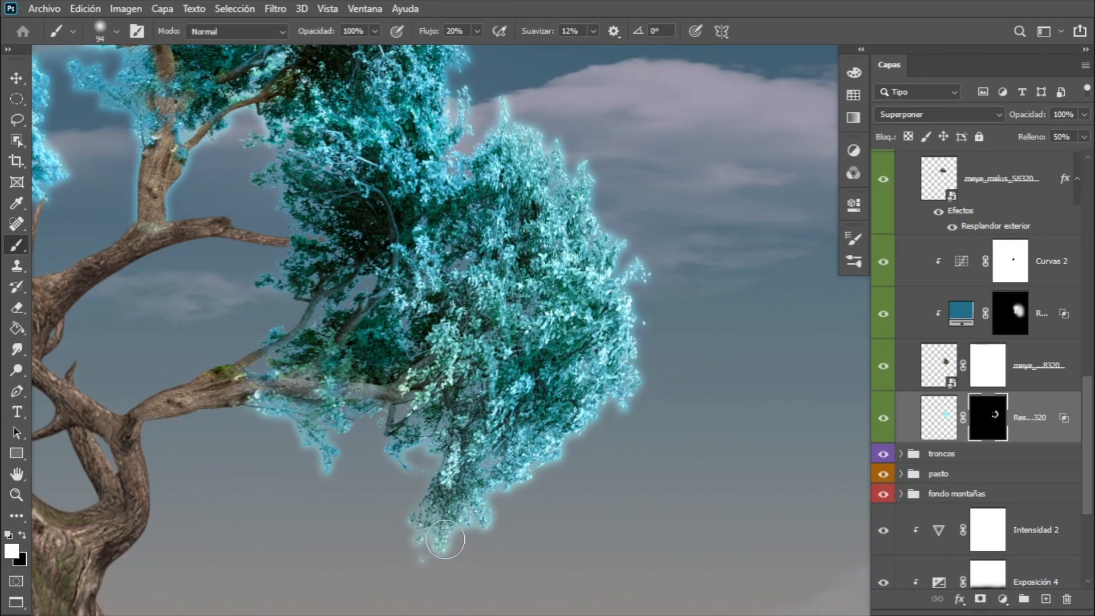
left_click_drag(463, 542, 535, 154)
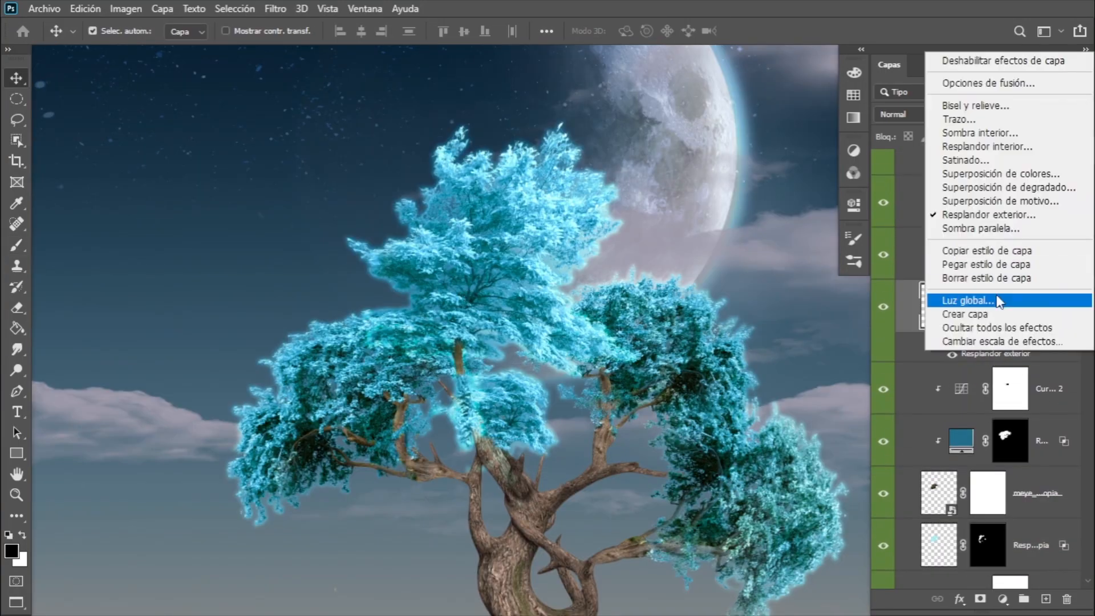
left_click(912, 230)
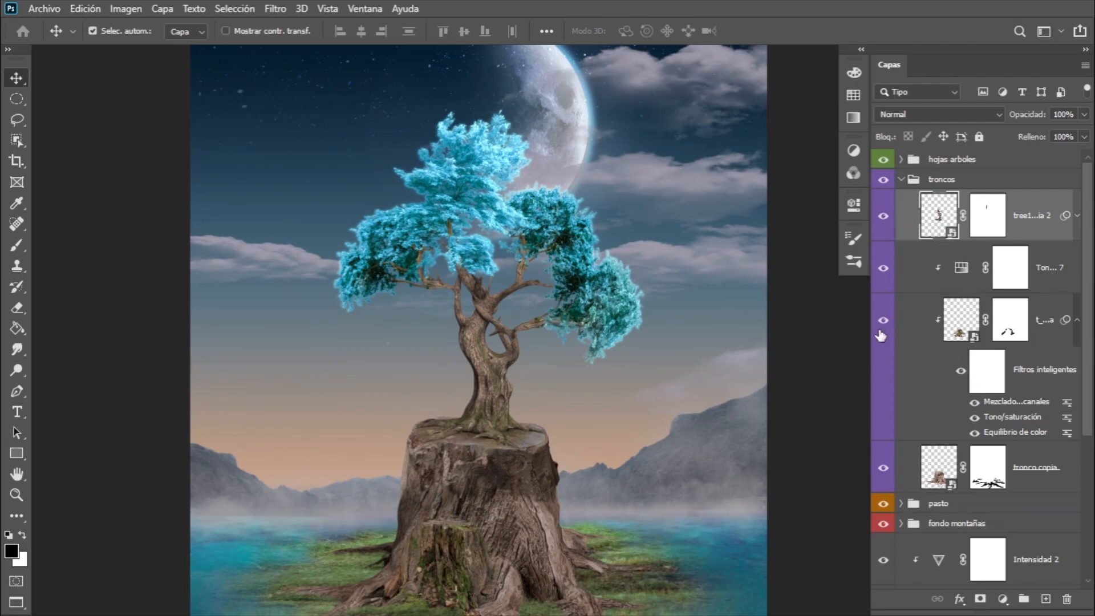
Try a clipped Tono/saturación adjustment with luminosity -12 on the twisted tree trunk and delete the adjustment.
left_click(1002, 600)
left_click(1042, 444)
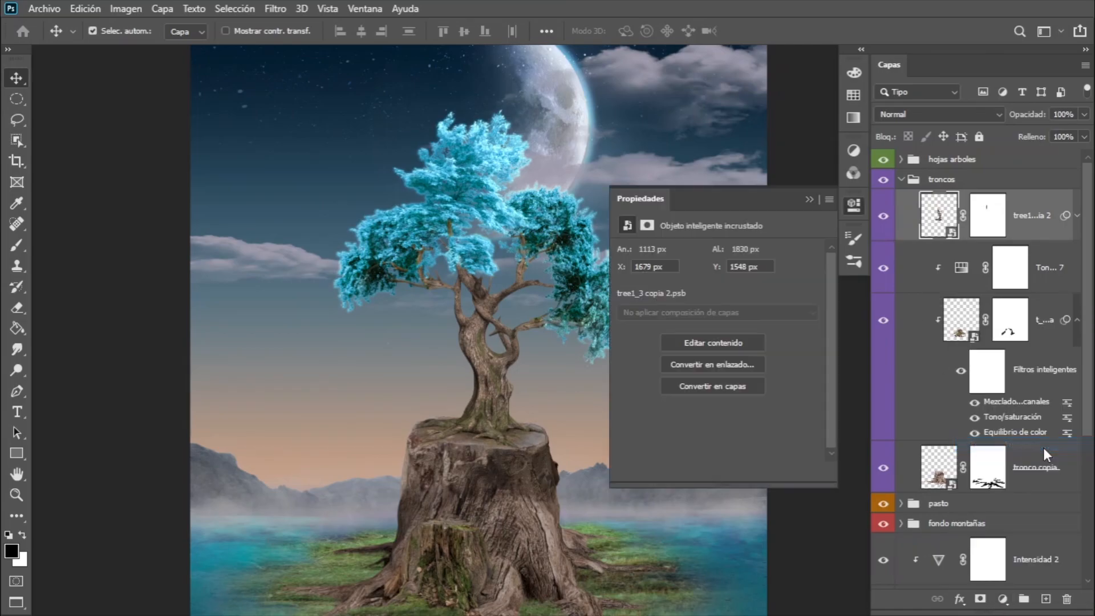
left_click(717, 472)
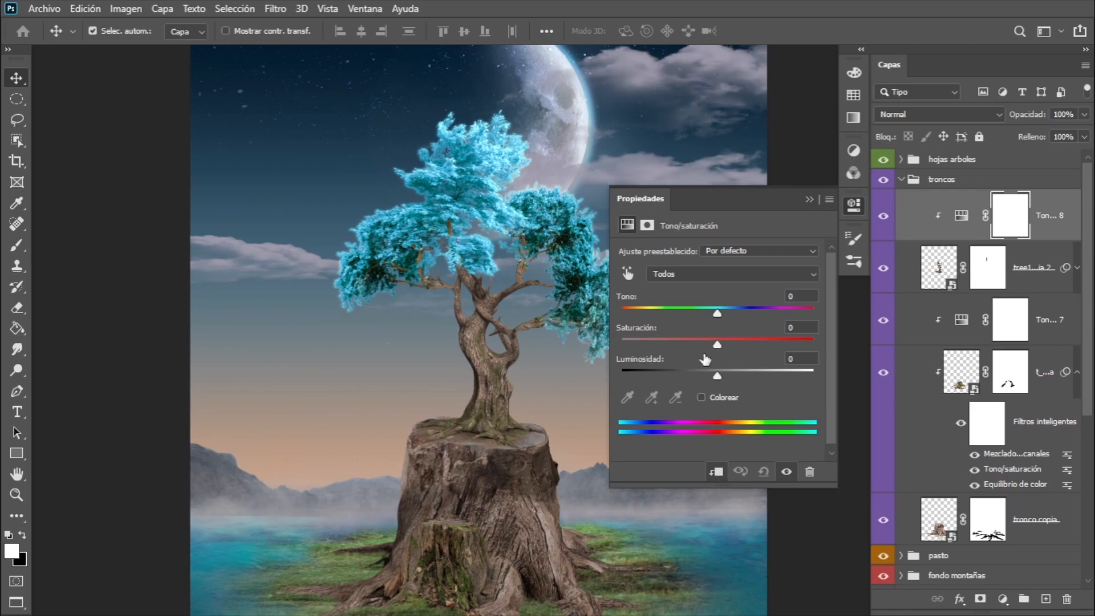
left_click_drag(717, 375, 706, 374)
key("ctrl+z")
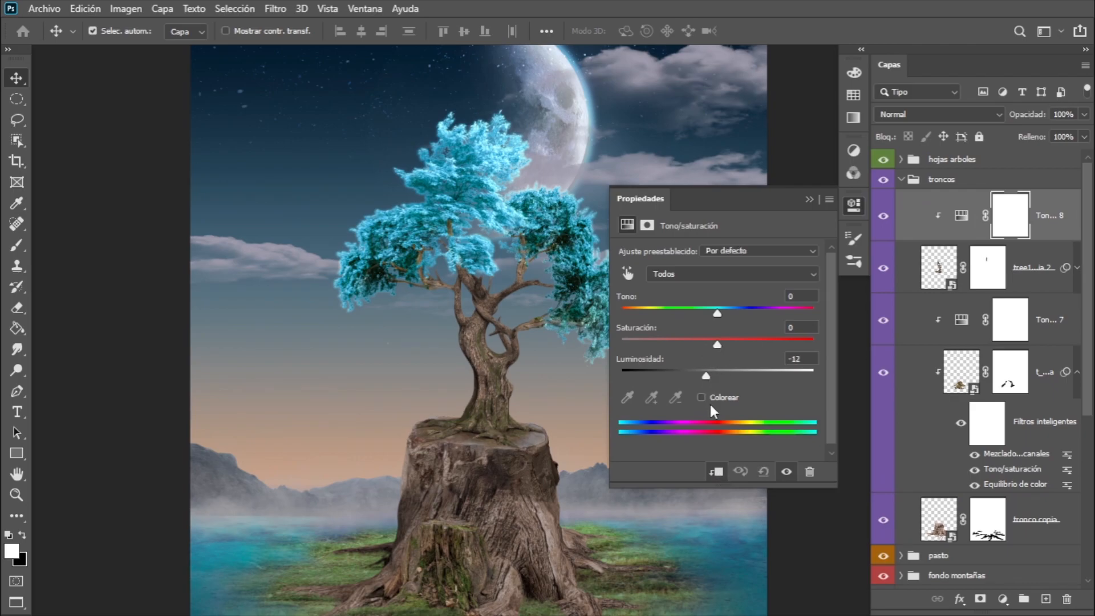
left_click_drag(716, 345, 712, 319)
left_click(806, 199)
left_click(959, 219)
key("Delete")
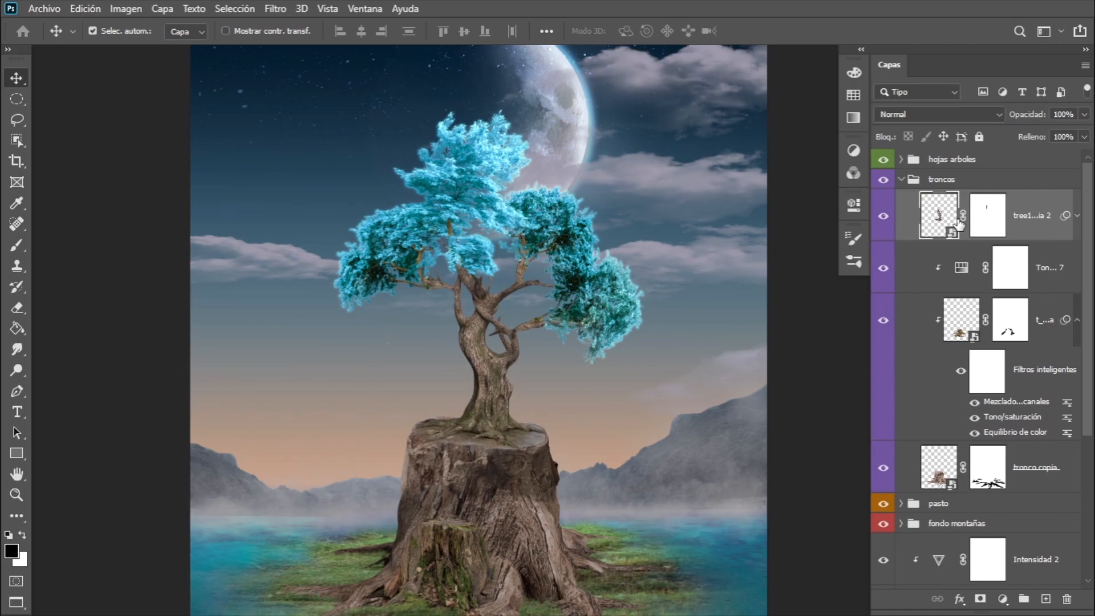
Try tinting the tree trunk blue with a clipped Equilibrio de color adjustment, shadows at red +19, and delete it.
left_click(1001, 599)
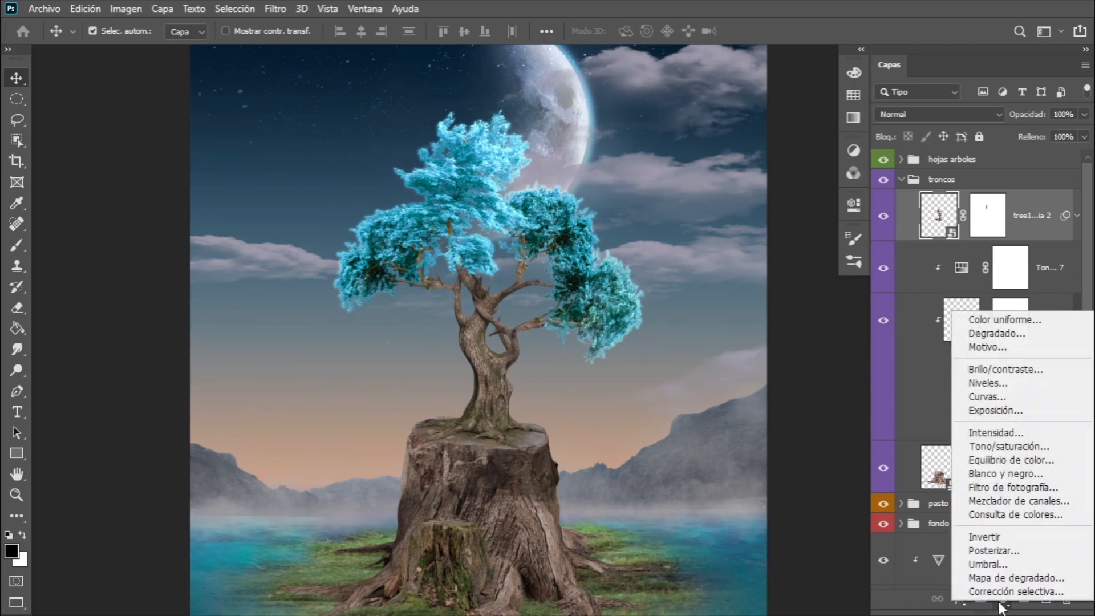
left_click(995, 448)
left_click_drag(697, 341, 723, 337)
left_click_drag(669, 287, 635, 287)
left_click_drag(722, 337, 692, 316)
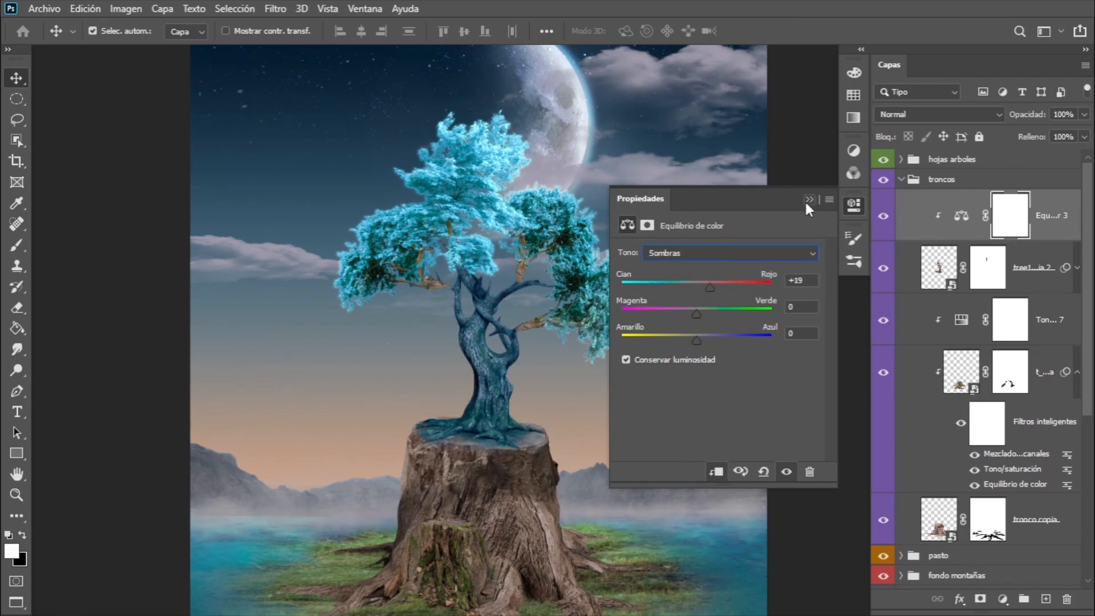
key("Delete")
Clip a teal solid colour fill to the tree trunk in Color mode and soften its blending over dark underlying tones.
left_click(1001, 598)
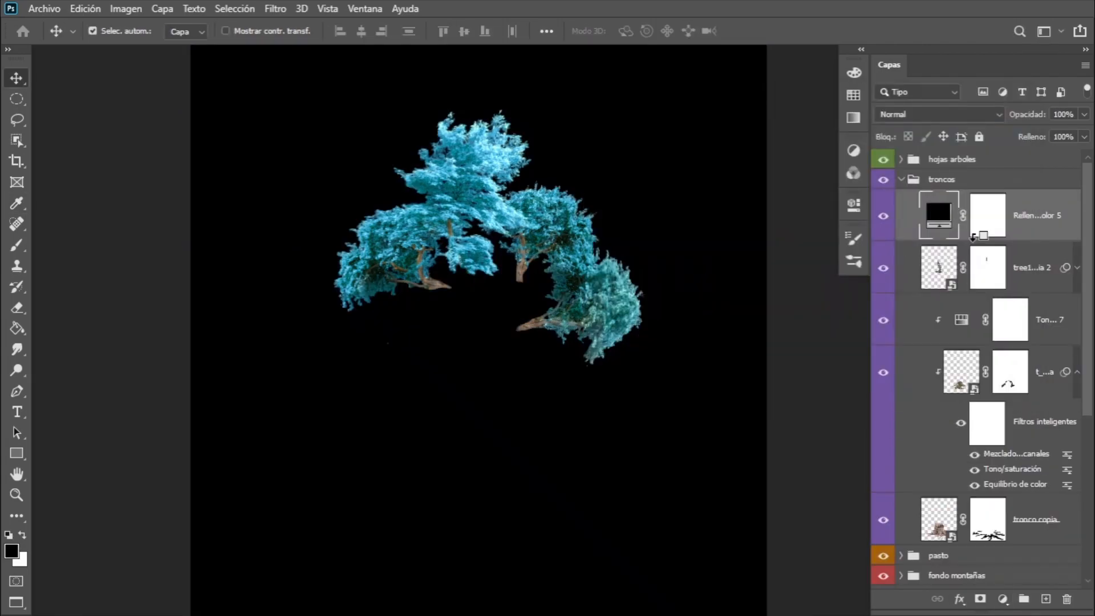
left_click(938, 114)
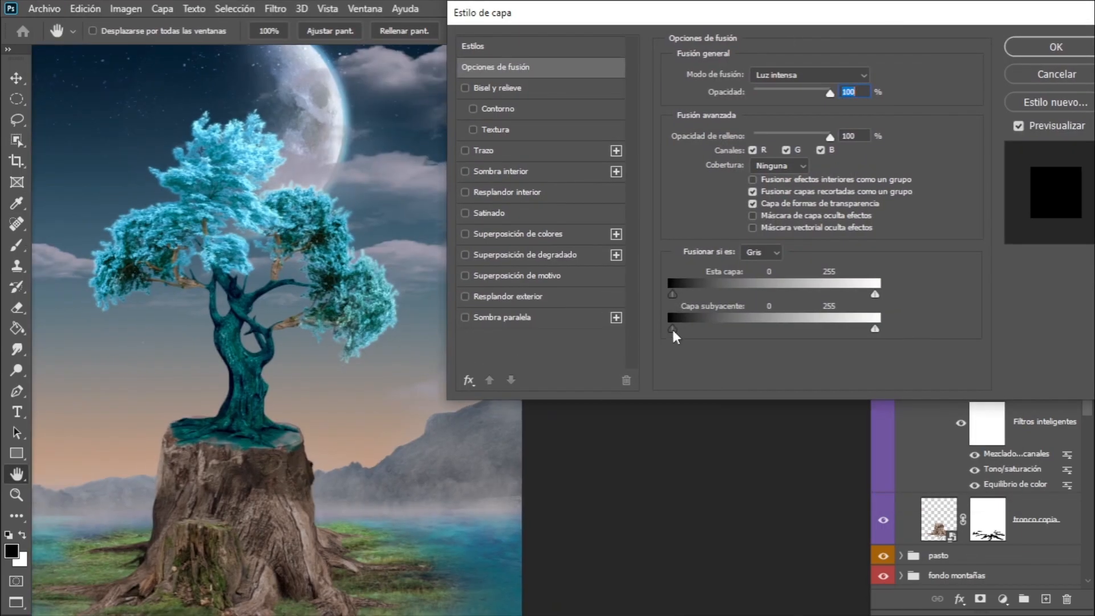
left_click_drag(672, 326, 706, 327)
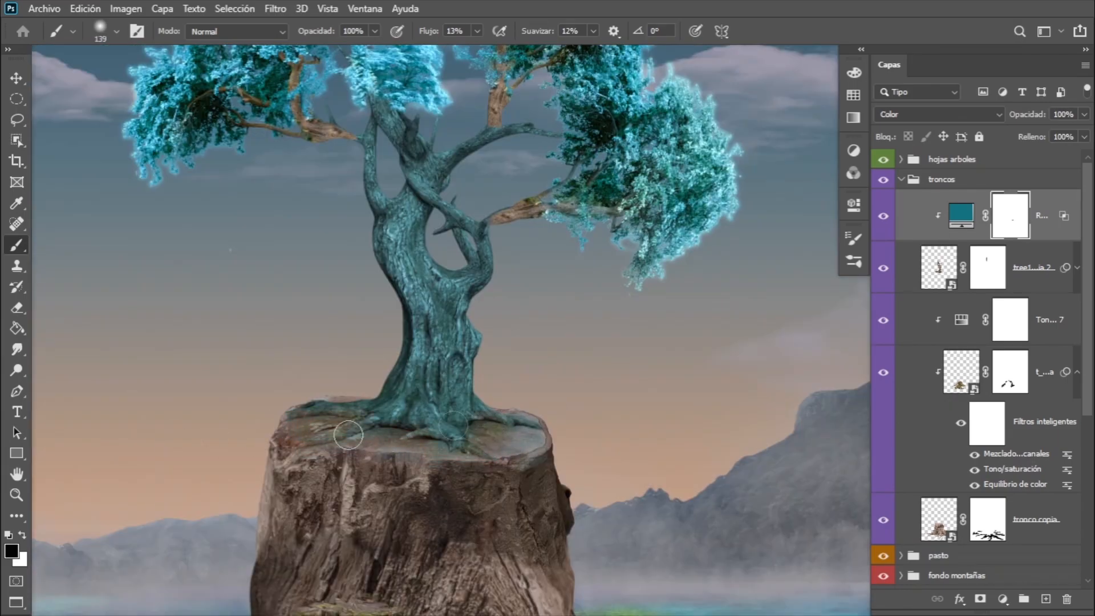
Choose the Grunge 2 texture brush and paint the teal off the trunk's base and roots on the fill's mask.
right_click(550, 326)
right_click(447, 213)
scroll(515, 437, "down", 10)
left_click(541, 459)
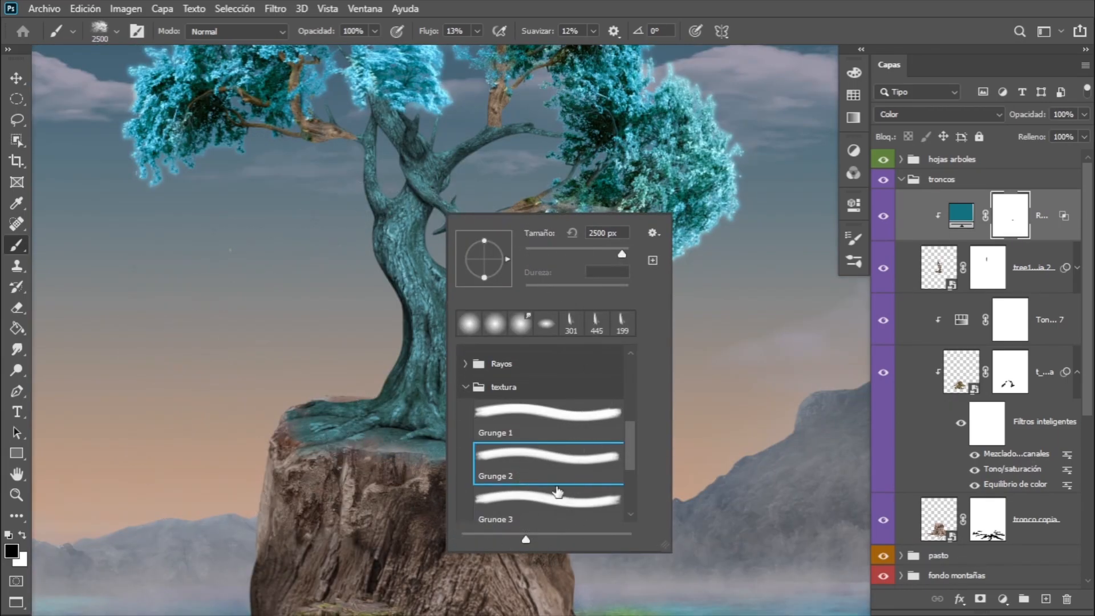
key("Return")
left_click_drag(329, 427, 425, 440)
key("bracketleft")
key("bracketleft")
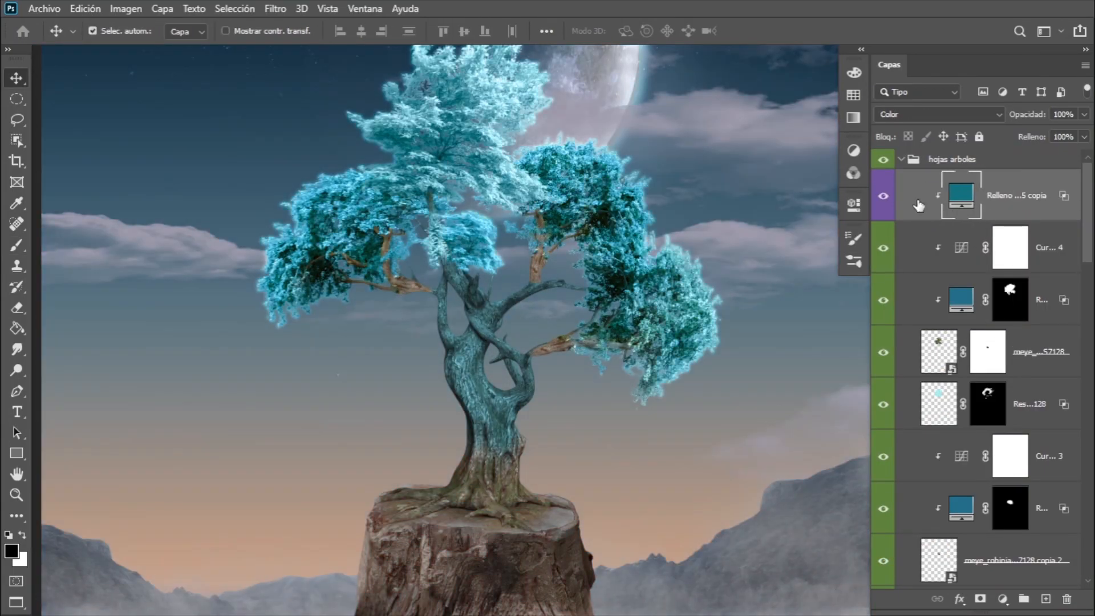
Copy the unmasked teal fill above the Curvas 3 adjustment of the small robinia foliage and clip it there.
right_click(918, 205)
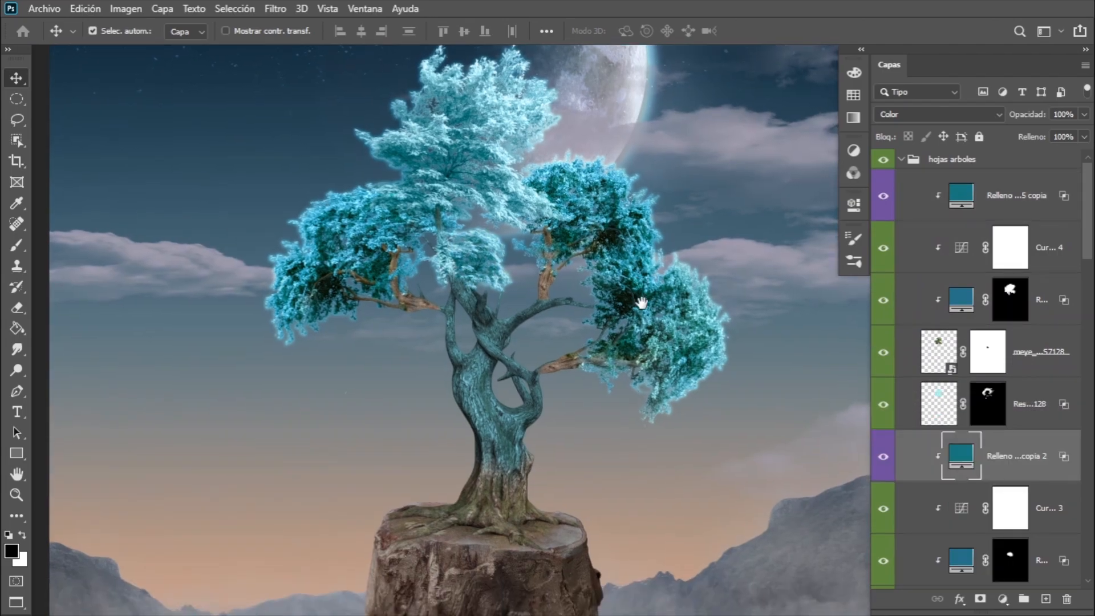
scroll(641, 303, "up", 2)
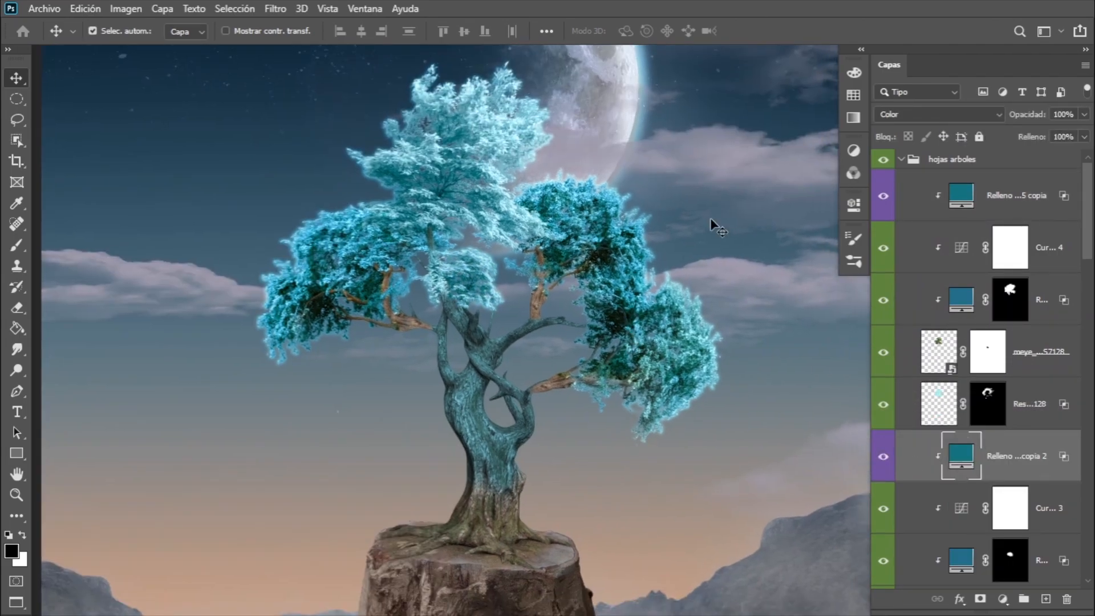
scroll(978, 354, "down", 3)
scroll(977, 351, "down", 3)
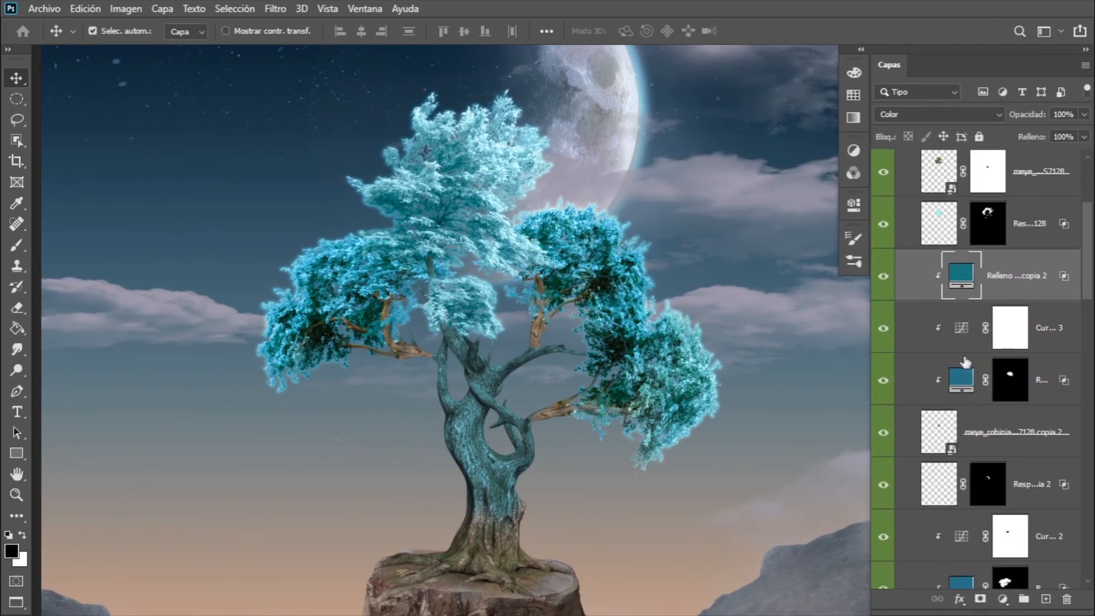
Try copying a colour fill from the small robinia foliage down to the next foliage layer and undo the copy.
left_click(961, 378)
left_click(885, 382)
left_click(885, 383)
scroll(978, 285, "down", 2)
left_click_drag(976, 243, 986, 419, "alt")
key("ctrl+z")
scroll(986, 365, "down", 3)
left_click(980, 324)
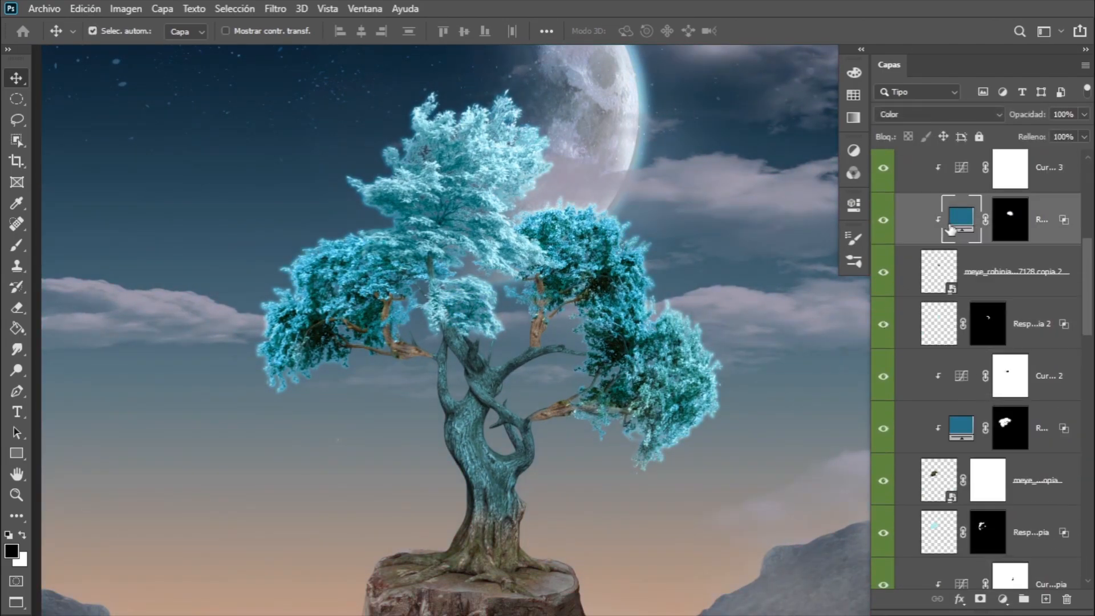
Copy the teal fill above the left foliage's Curvas 2 adjustment and clip it to that foliage.
scroll(977, 228, "up", 2)
left_click(964, 294)
left_click_drag(972, 197, 978, 431, "alt")
left_click(979, 483, "alt")
key("ctrl+minus")
key("ctrl+plus")
Copy the teal fill above the adjustments of the two right-hand foliage layers and clip each copy.
left_click_drag(976, 298, 979, 529, "alt")
scroll(978, 456, "down", 5)
left_click(977, 342, "alt")
left_click_drag(976, 221, 969, 448, "alt")
left_click(970, 402, "alt")
key("ctrl+minus")
key("ctrl+plus")
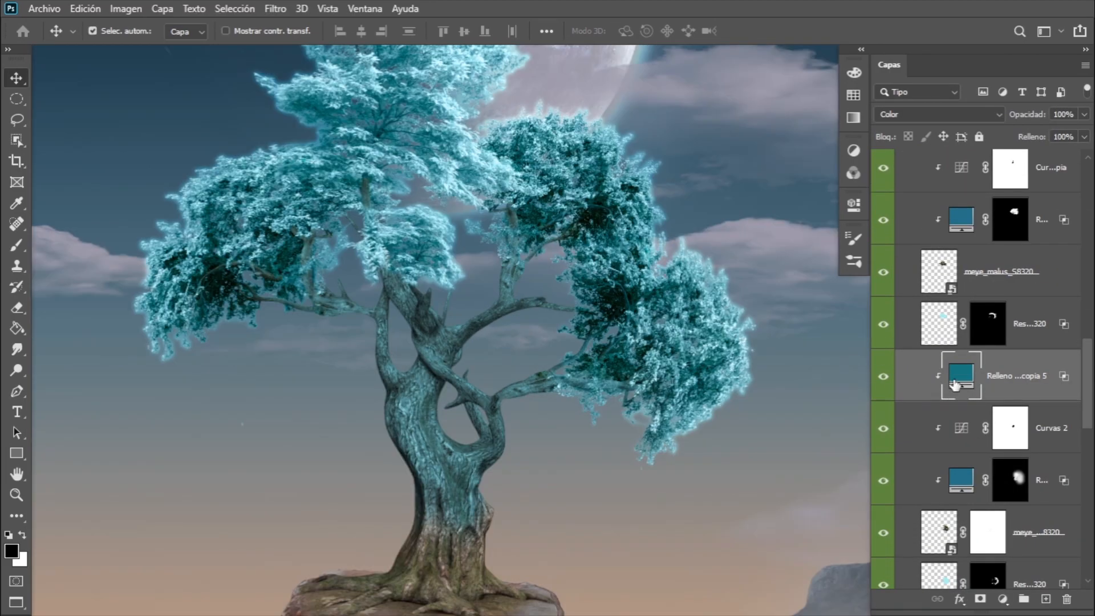
Set the teal fill copy's Blend If range to 0/65 and 85/255 for this layer, and 0/169 for the underlying shadows.
double_click(1034, 394)
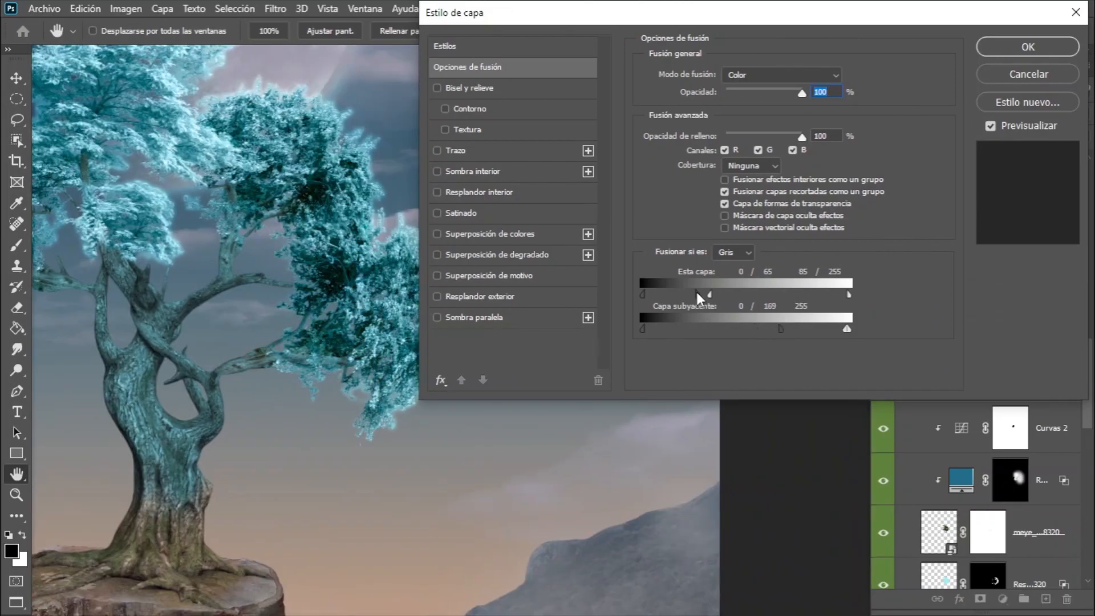
key("Return")
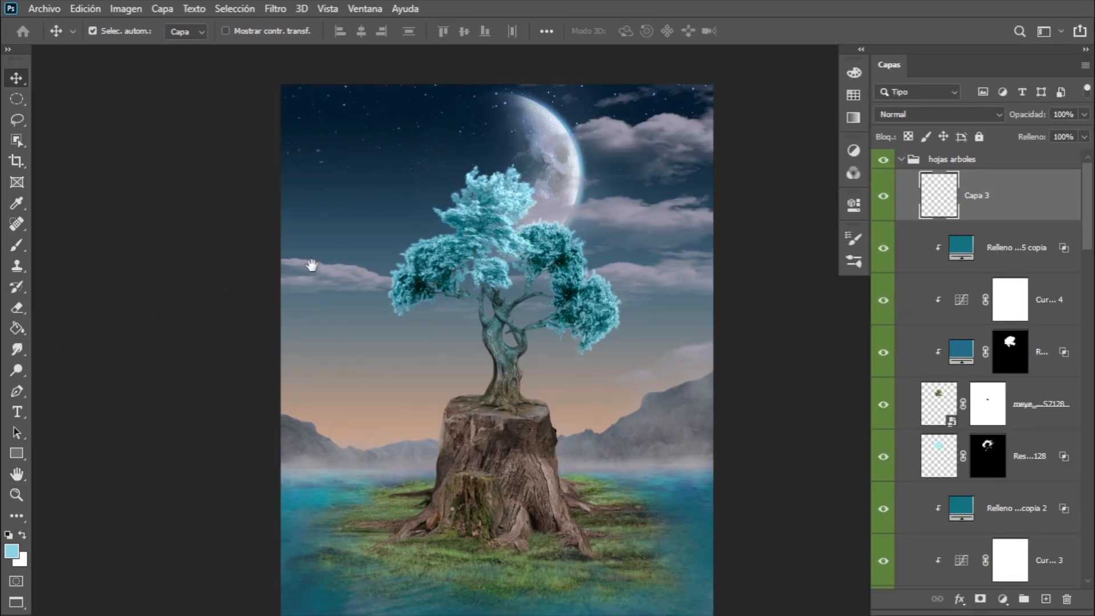
Fill the empty Capa 3 at the top of the hojas arboles group with light blue and set its blend mode to Trama.
left_click_drag(312, 265, 143, 301)
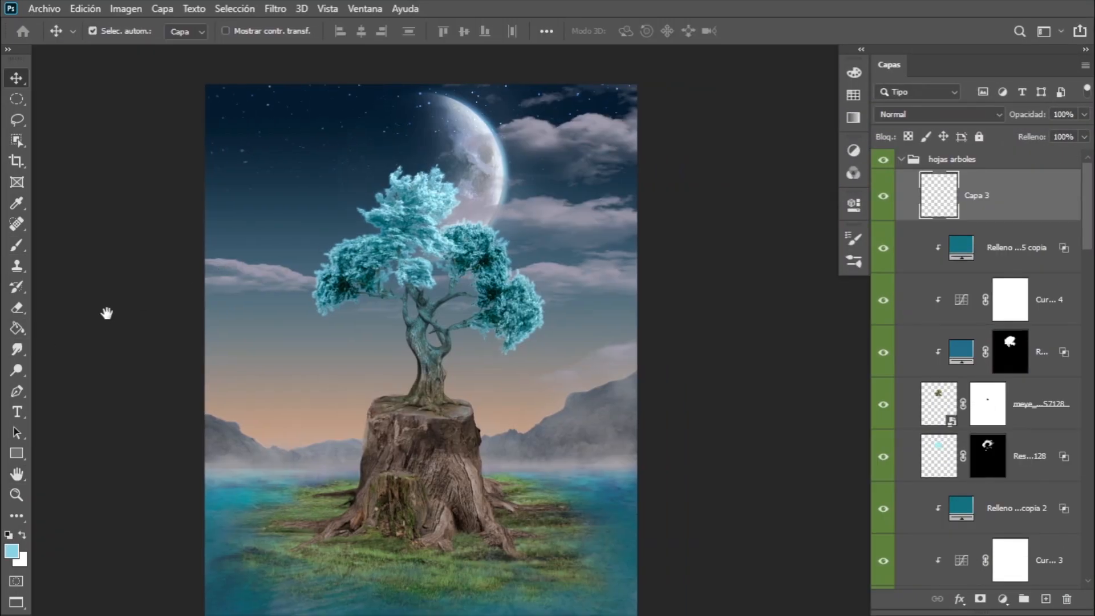
left_click(17, 330)
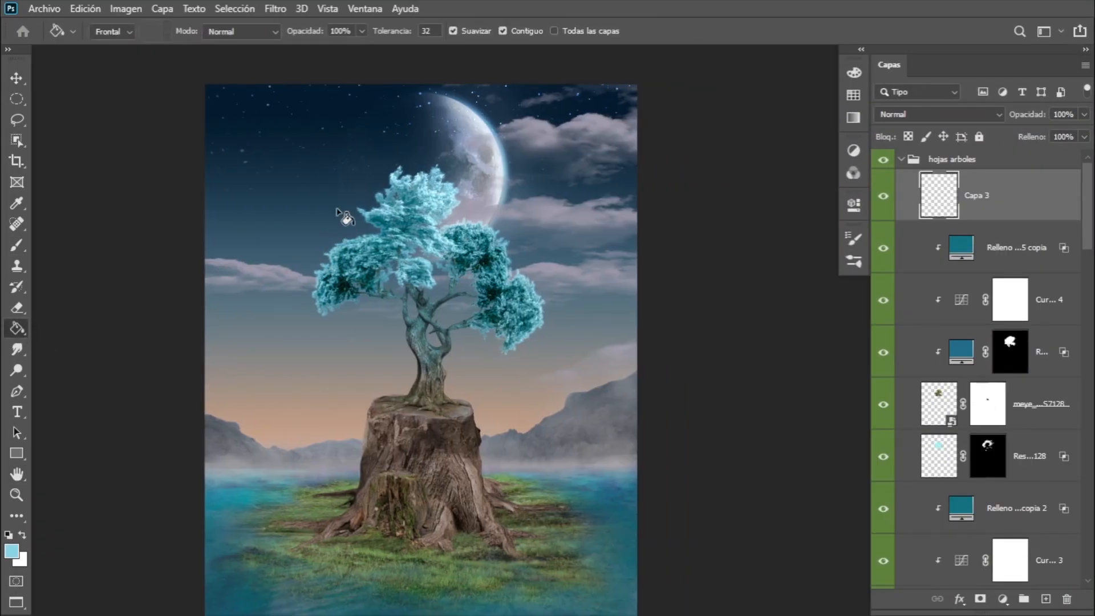
left_click(568, 367)
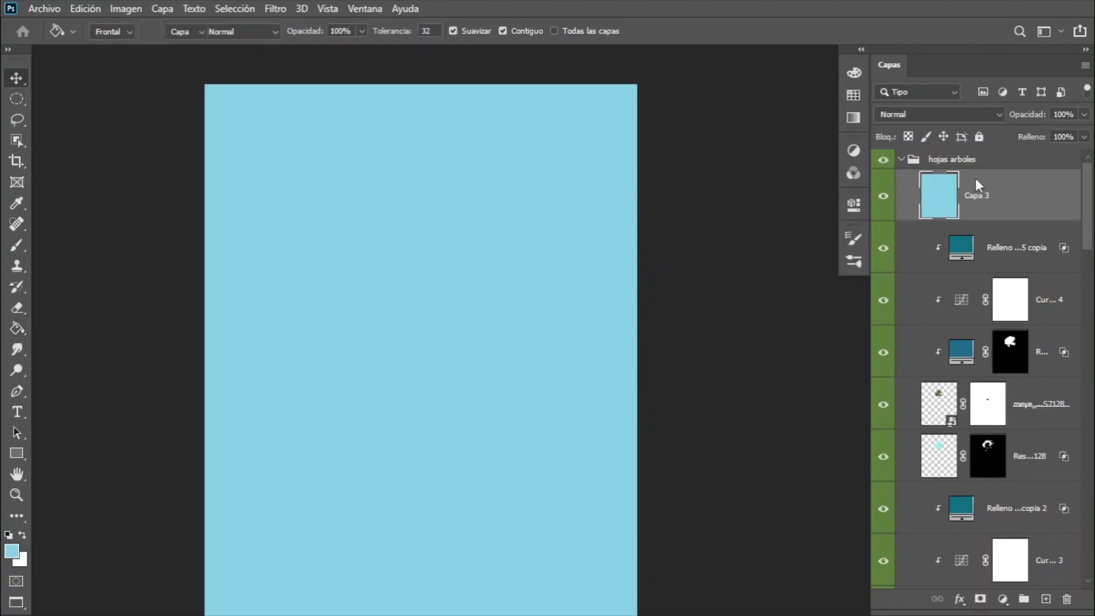
key("v")
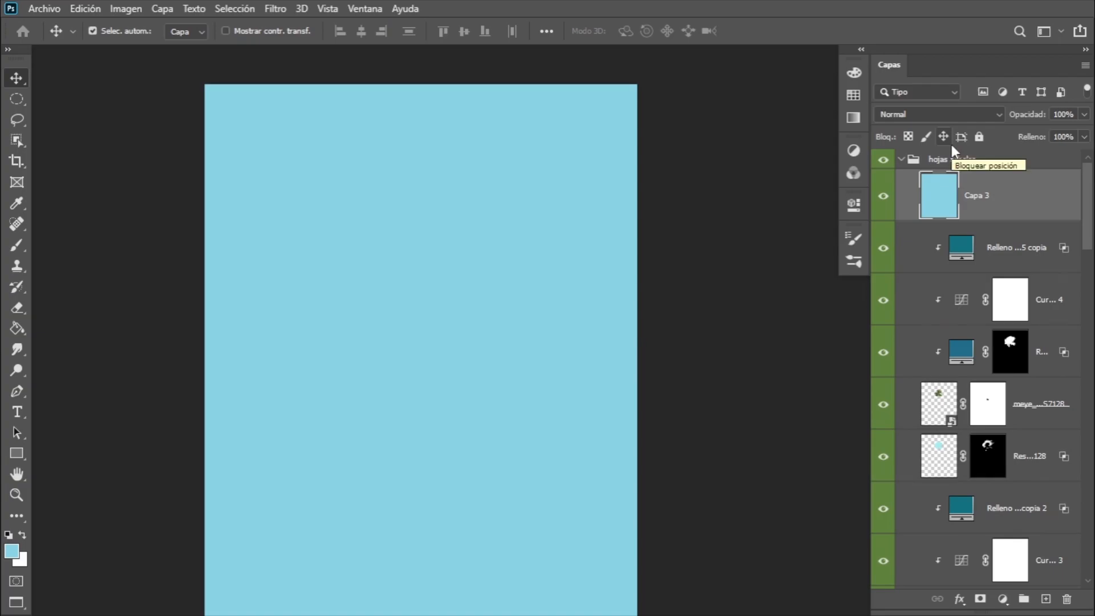
left_click(951, 114)
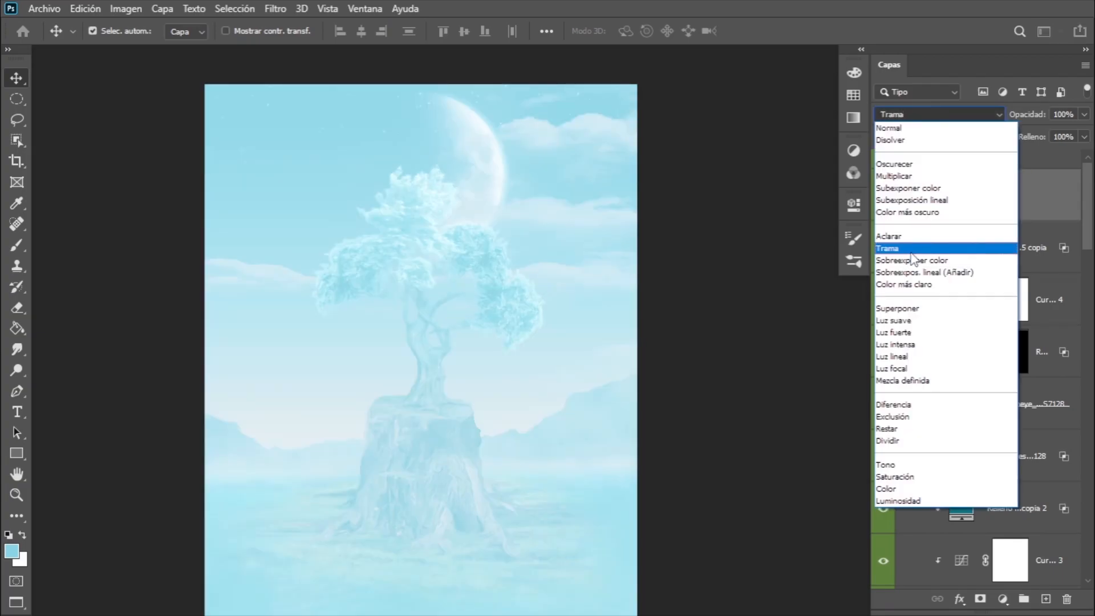
left_click(911, 253)
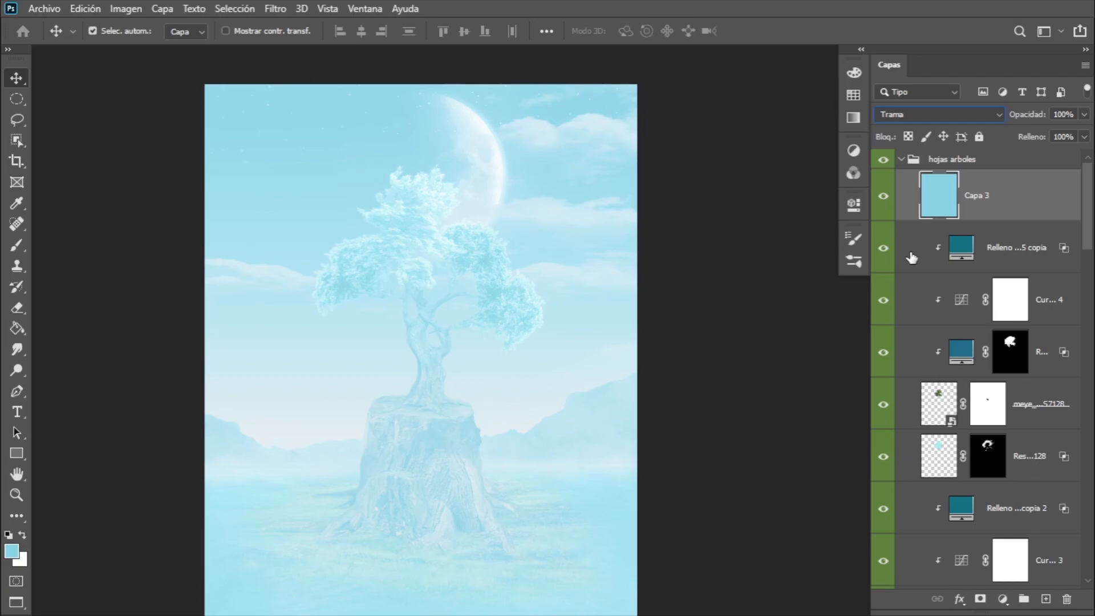
Add a black mask to Capa 3 and paint it with a soft white brush at 10% flow to reveal a glow around the foliage.
left_click(981, 600)
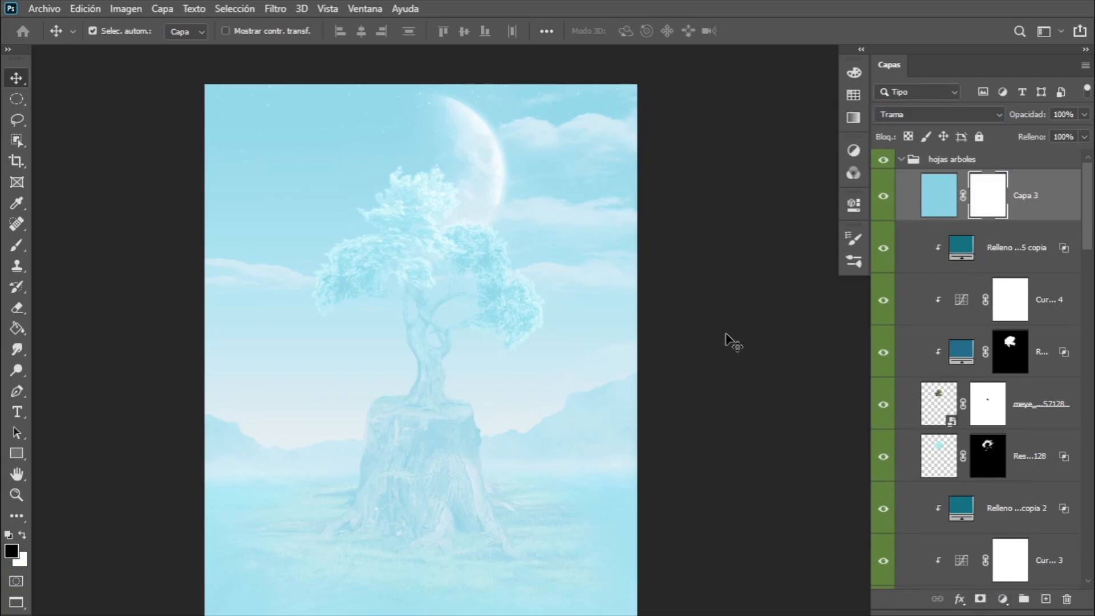
key("ctrl+i")
key("x")
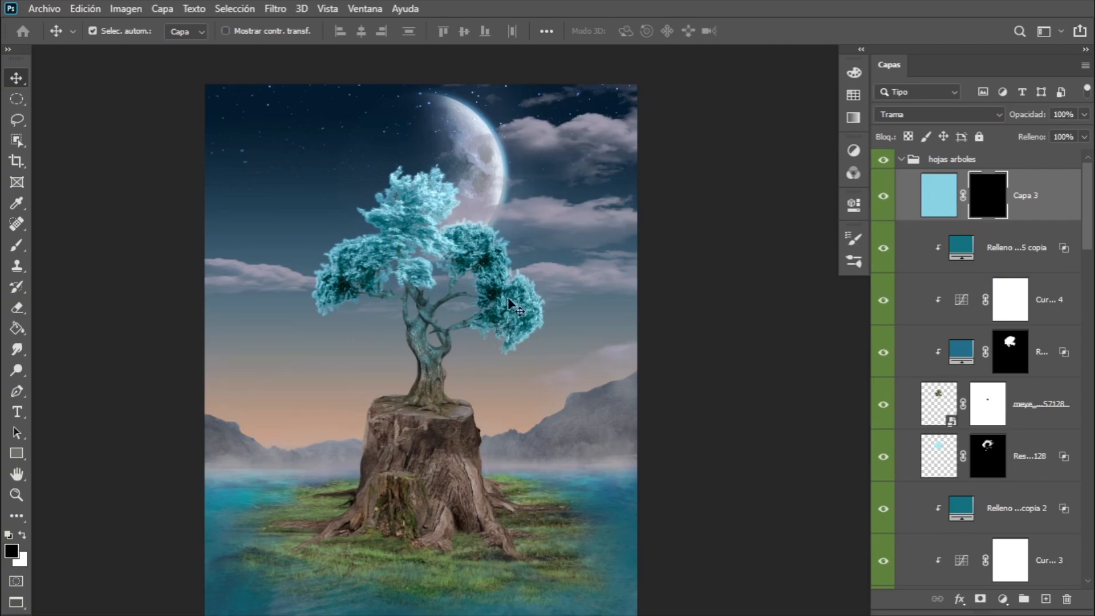
key("b")
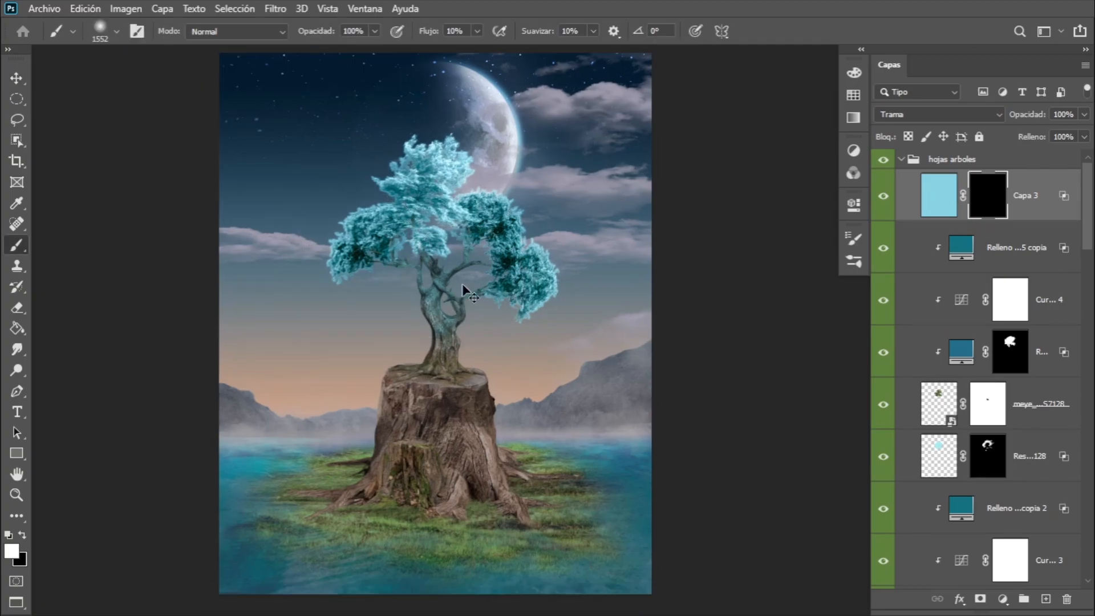
scroll(462, 282, "up", 3)
left_click_drag(475, 357, 460, 354)
mouse_move(359, 345)
left_mouse_down()
mouse_move(363, 358)
mouse_move(442, 253)
left_mouse_up()
mouse_move(513, 305)
left_mouse_down()
mouse_move(502, 307)
mouse_move(527, 308)
mouse_move(570, 389)
left_mouse_up()
left_click_drag(349, 347, 341, 347)
Set Capa 3's Blend If shadow split for the underlying layer to 0/38.
double_click(999, 216)
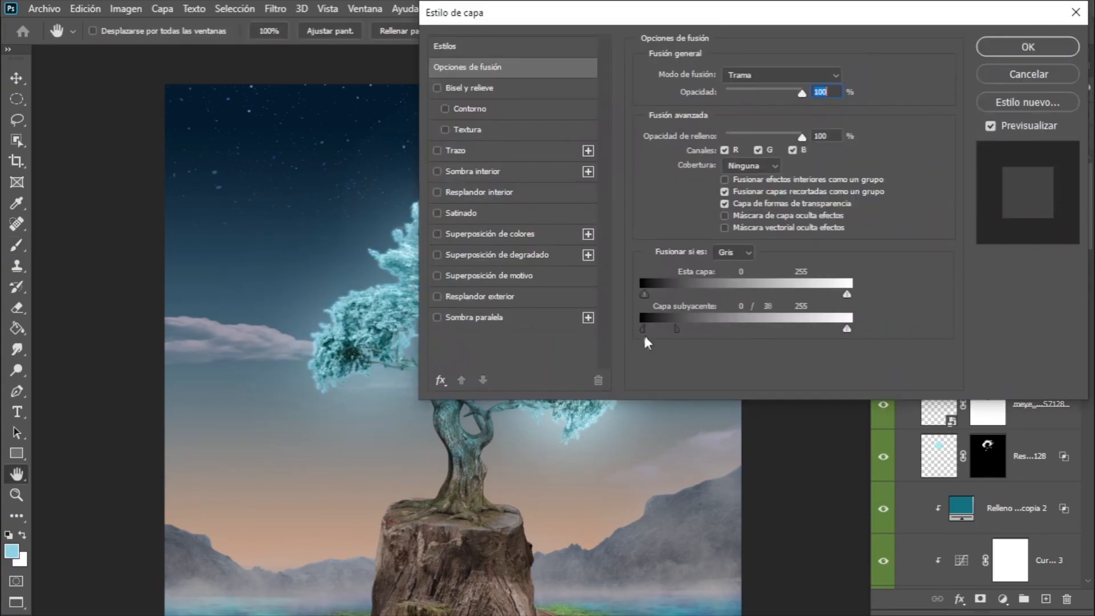
left_click(1026, 45)
double_click(1010, 221)
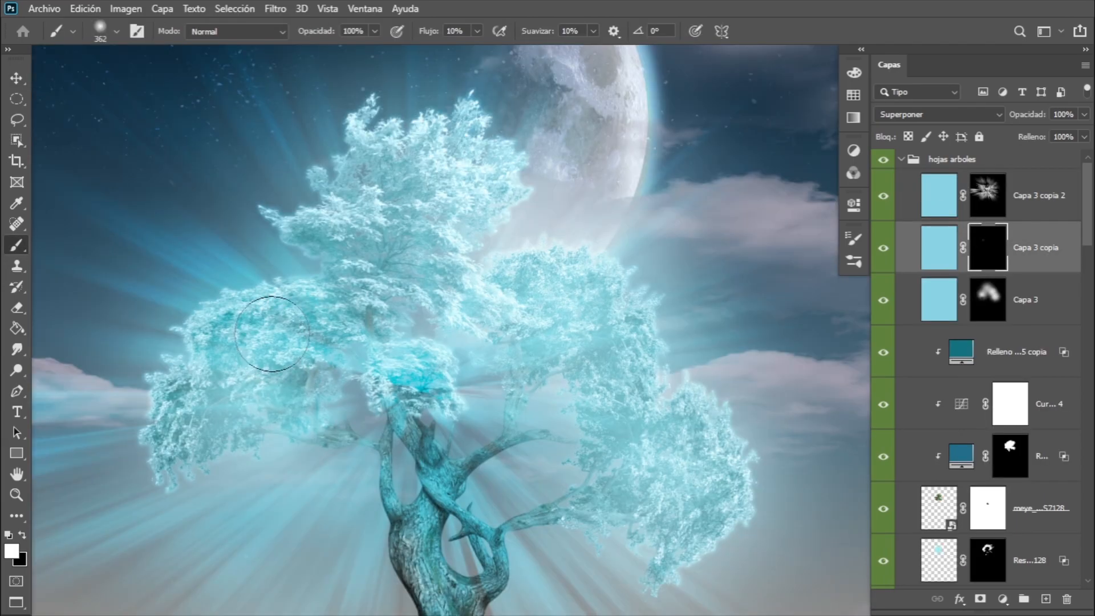
Paint an overlay glow over the whole tree on the Capa 3 copia mask with a soft 3302 px white brush at 20% flow.
left_click_drag(345, 205, 333, 174)
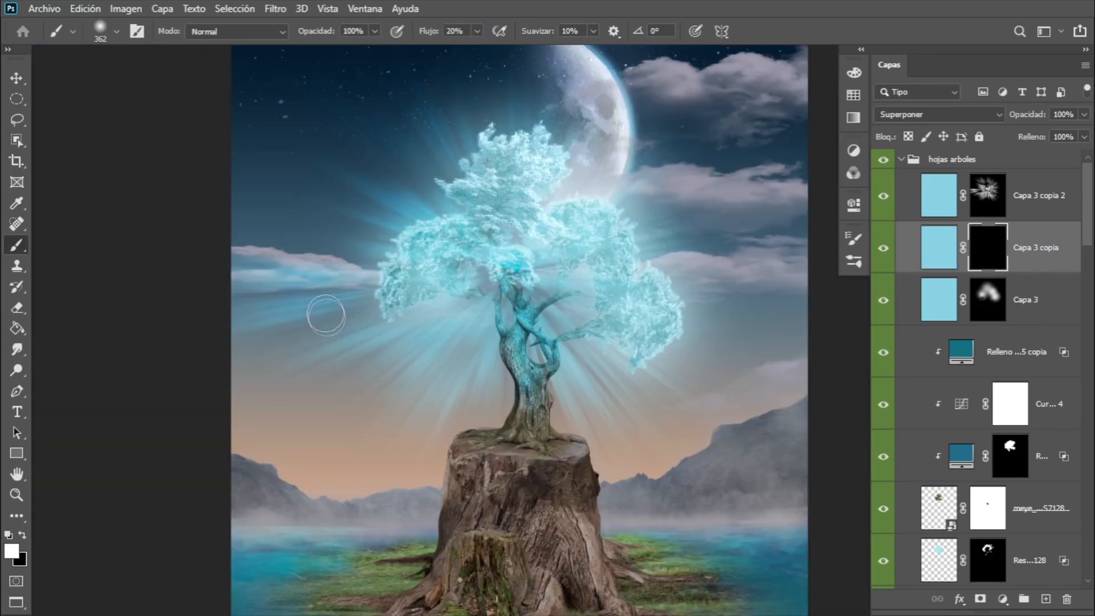
key("bracketright")
key("bracketright")
key("bracketright")
key("bracketright")
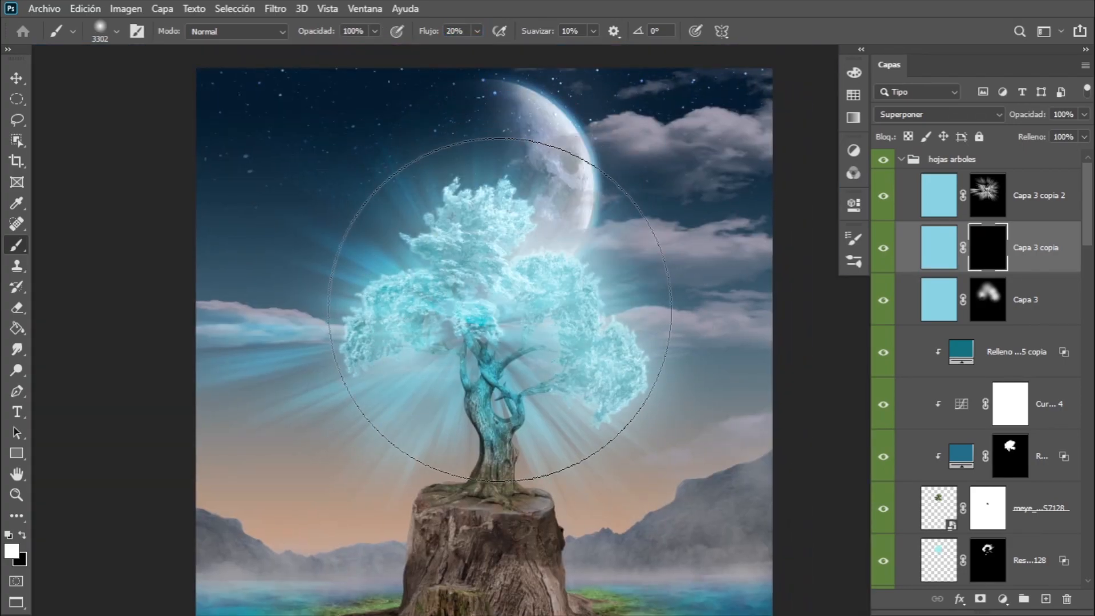
left_click(499, 296)
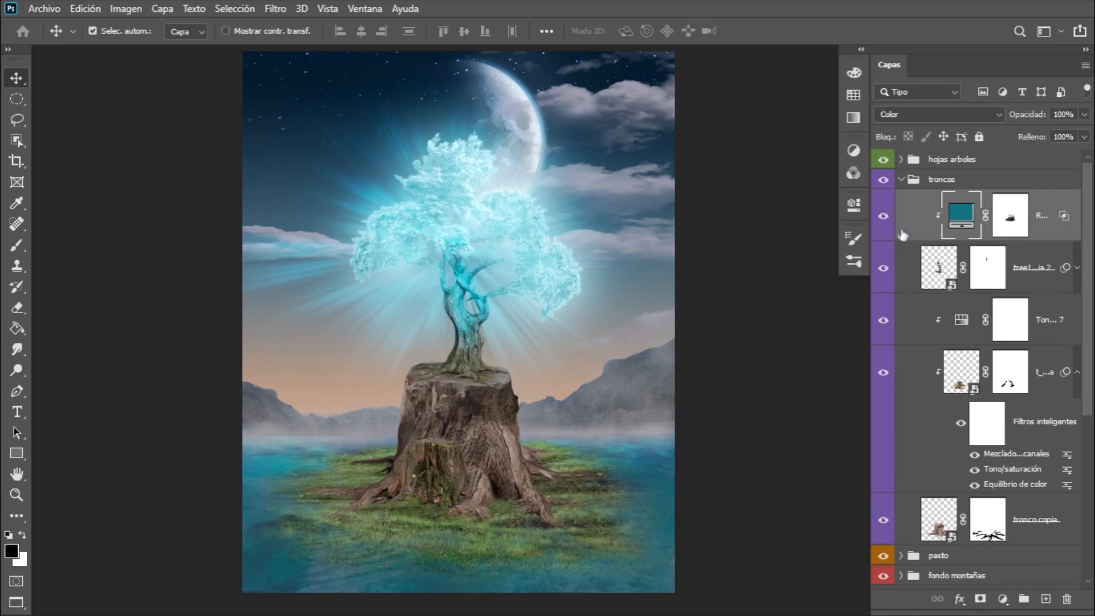
Add a pale cyan solid colour fill above the grass layers in the pasto group and adjust its Blend If sliders.
left_click(901, 179)
left_click(892, 415)
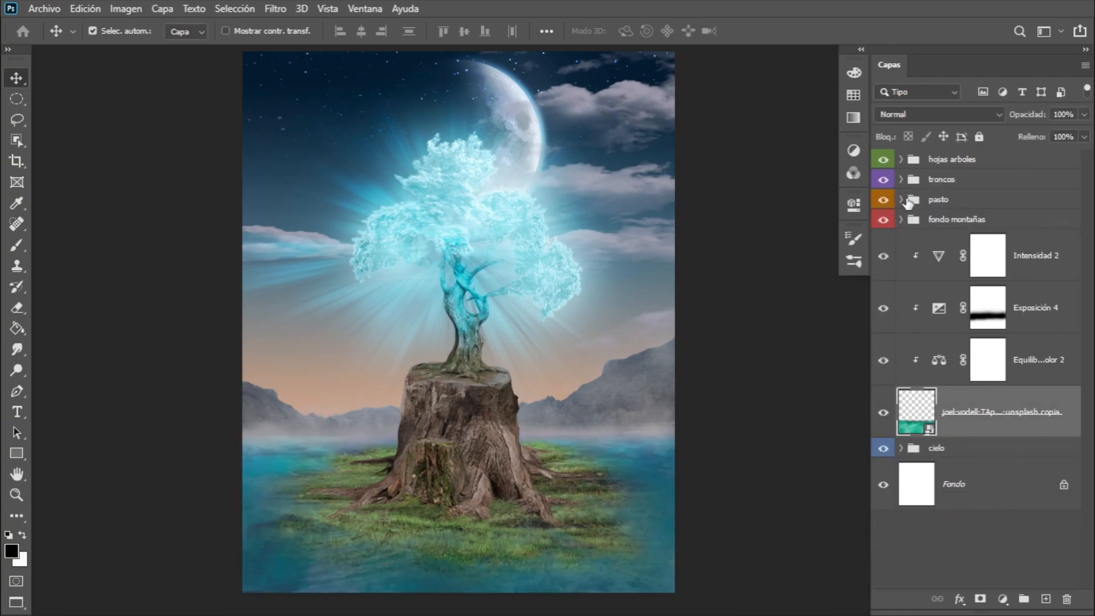
left_click(901, 199)
scroll(980, 408, "down", 5)
scroll(917, 499, "down", 2)
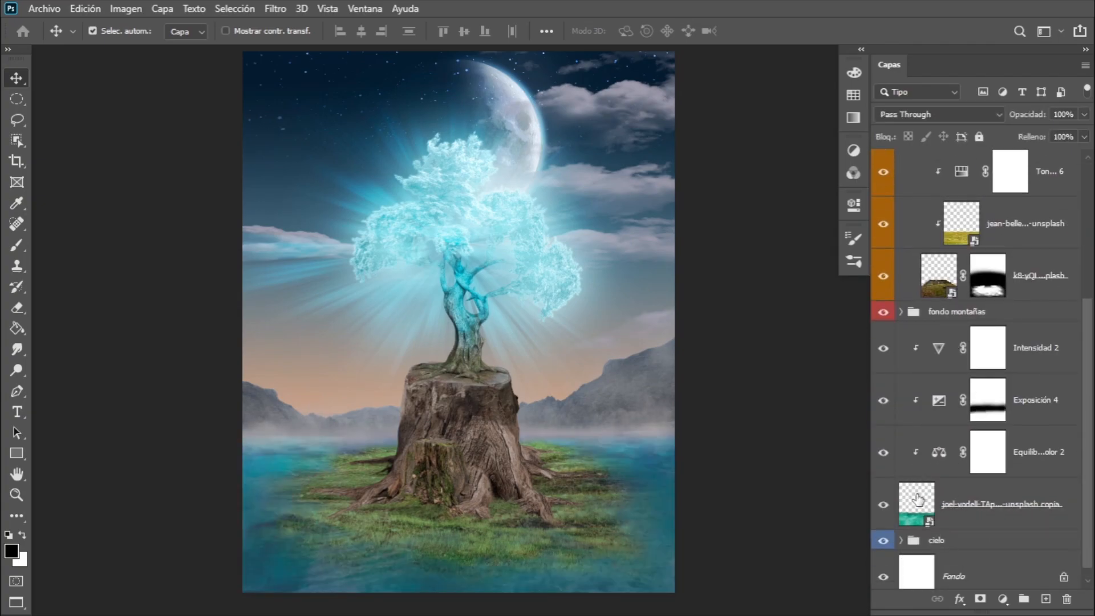
scroll(918, 502, "up", 5)
left_click(961, 235)
left_click(1002, 600)
left_click(1003, 318)
left_click(965, 125)
double_click(917, 236)
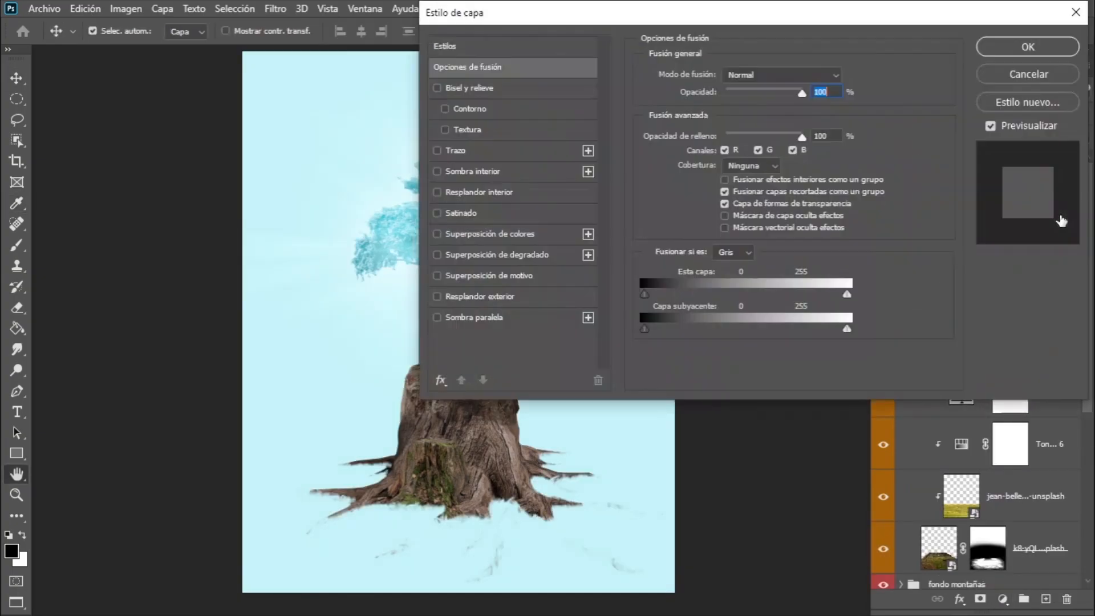
left_click_drag(809, 346, 909, 348)
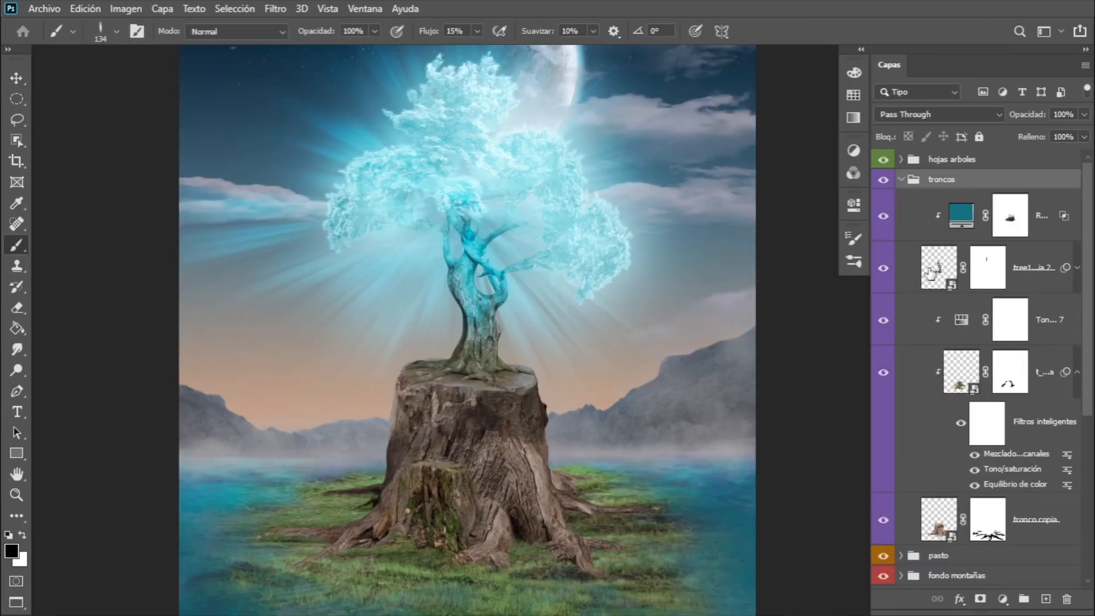
Paint the teal fill's mask in the troncos group with different brushes to spread the turquoise tint down the tree trunk.
left_click(931, 273)
left_click(961, 215)
left_click(1010, 215)
scroll(552, 326, "up", 1)
right_click(457, 253)
scroll(576, 481, "down", 3)
left_click(573, 496)
left_click_drag(366, 321, 208, 350)
right_click(450, 255)
left_click(551, 530)
left_click_drag(393, 376, 328, 386)
mouse_move(414, 223)
left_mouse_down()
mouse_move(414, 285)
mouse_move(370, 335)
mouse_move(475, 257)
left_mouse_up()
Add a clipped Tono/saturación adjustment to the stump and paint its mask white over the stump and roots with a textured brush at 15% flow.
left_click(961, 216)
left_click(1003, 599)
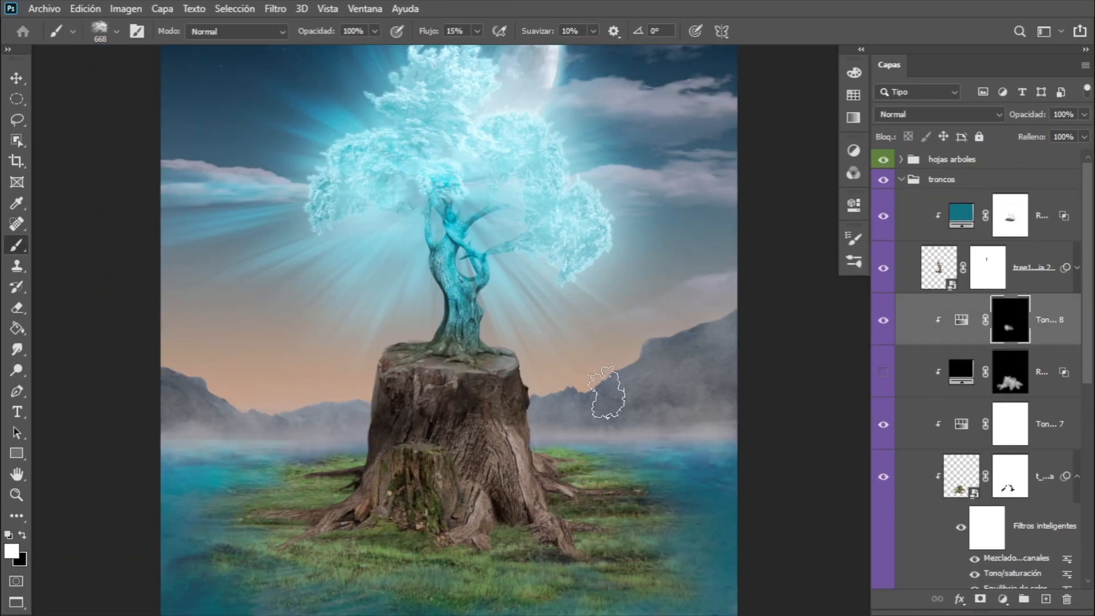
right_click(609, 395)
scroll(715, 485, "down", 3)
left_click(716, 516)
mouse_move(422, 450)
left_mouse_down()
mouse_move(558, 456)
mouse_move(548, 524)
left_mouse_up()
left_click_drag(408, 385, 485, 388)
left_click_drag(365, 502, 297, 528)
left_click_drag(399, 484, 470, 525)
left_click_drag(542, 507, 604, 521)
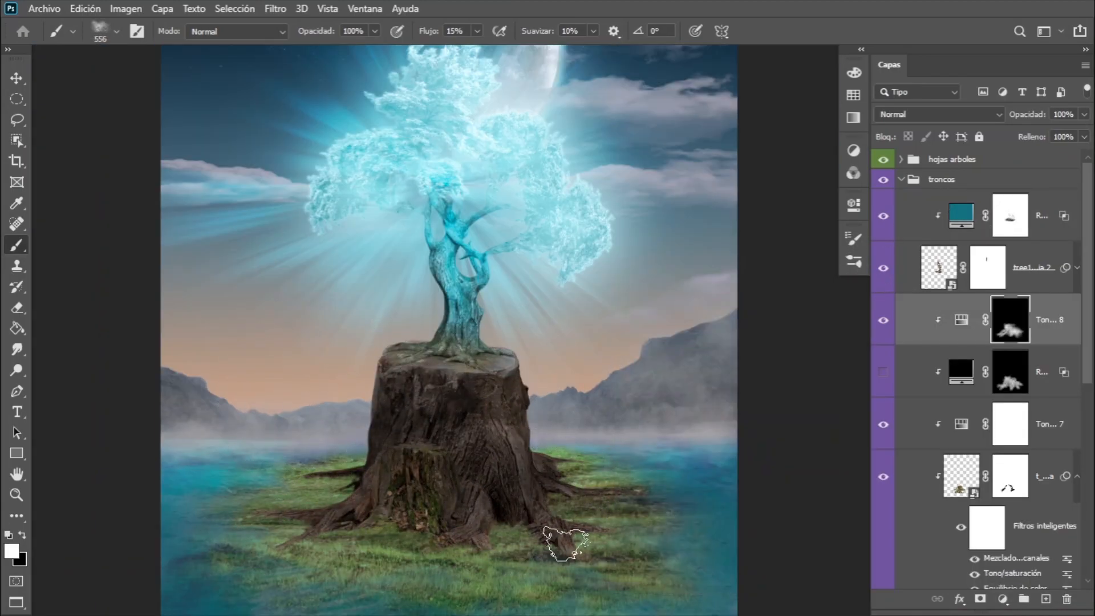
Set the brush smoothing to 24% and paint shading on the tree's roots through the topmost Tono/saturación mask at 12% flow.
scroll(525, 361, "up", 2)
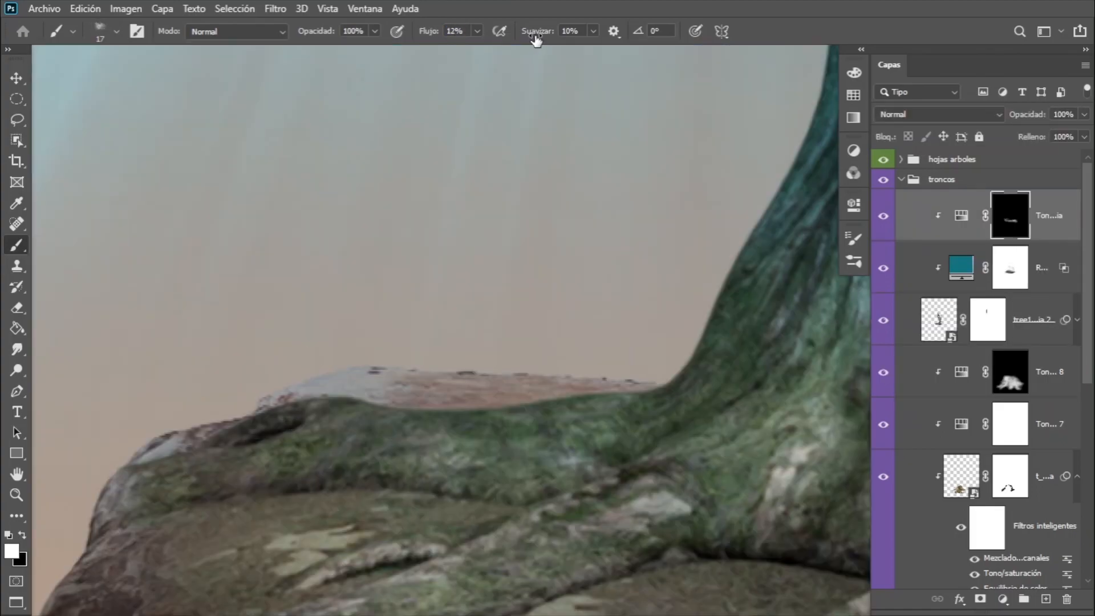
left_click_drag(534, 40, 542, 40)
left_click_drag(275, 418, 426, 306)
left_click_drag(337, 382, 482, 392)
left_click_drag(570, 377, 277, 328)
left_click_drag(159, 518, 419, 459)
scroll(419, 376, "down", 3)
left_click_drag(399, 393, 593, 377)
left_click_drag(453, 375, 552, 405)
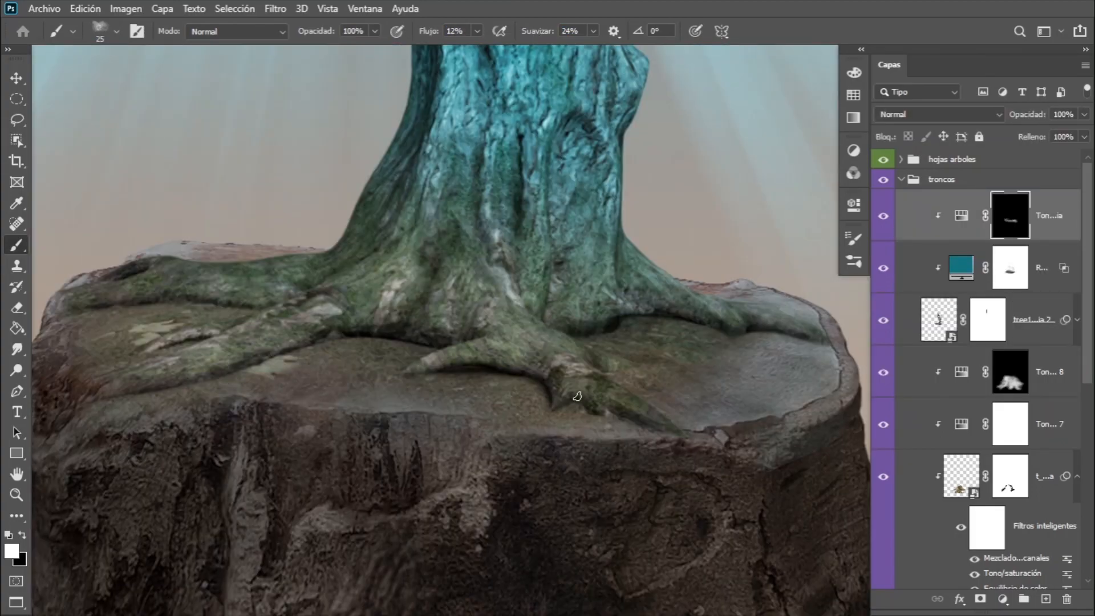
Paint more shading along the edges and creases of the roots spreading across the stump top.
scroll(362, 347, "up", 3)
left_click_drag(362, 347, 168, 399)
left_click_drag(381, 278, 540, 409)
left_click_drag(573, 323, 654, 309)
left_click_drag(728, 300, 464, 406)
left_click_drag(411, 436, 545, 366)
Paint shadows along the trunk's edges, its bark grooves and the hollow knot on the same Tono/saturación mask.
scroll(456, 411, "down", 5)
scroll(491, 285, "up", 2)
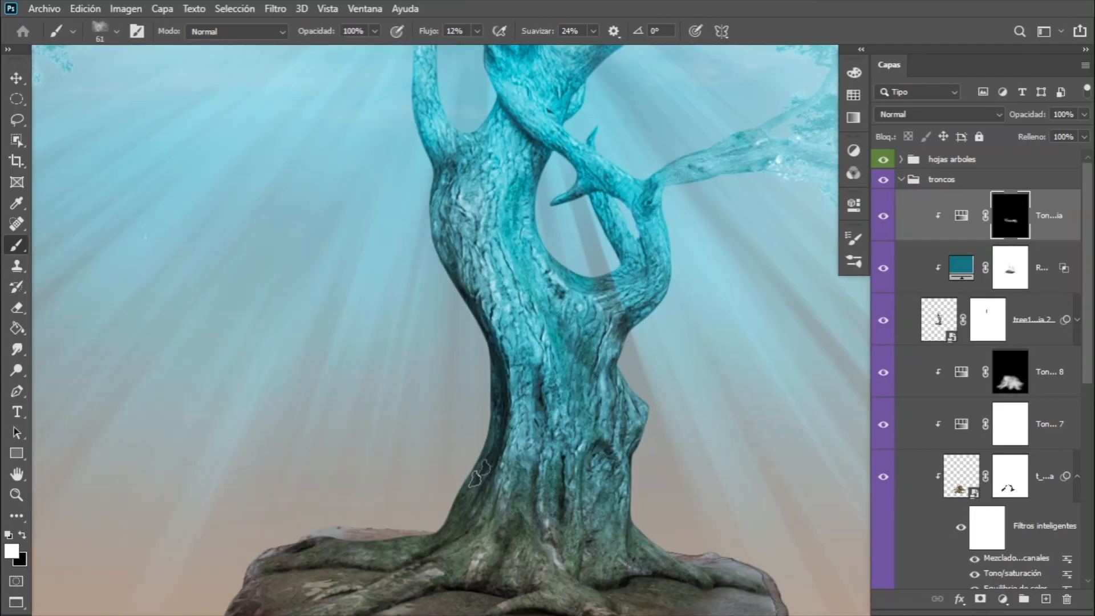
left_click_drag(494, 438, 497, 406)
left_click_drag(613, 445, 410, 439)
scroll(410, 440, "up", 1)
left_click_drag(436, 368, 462, 418)
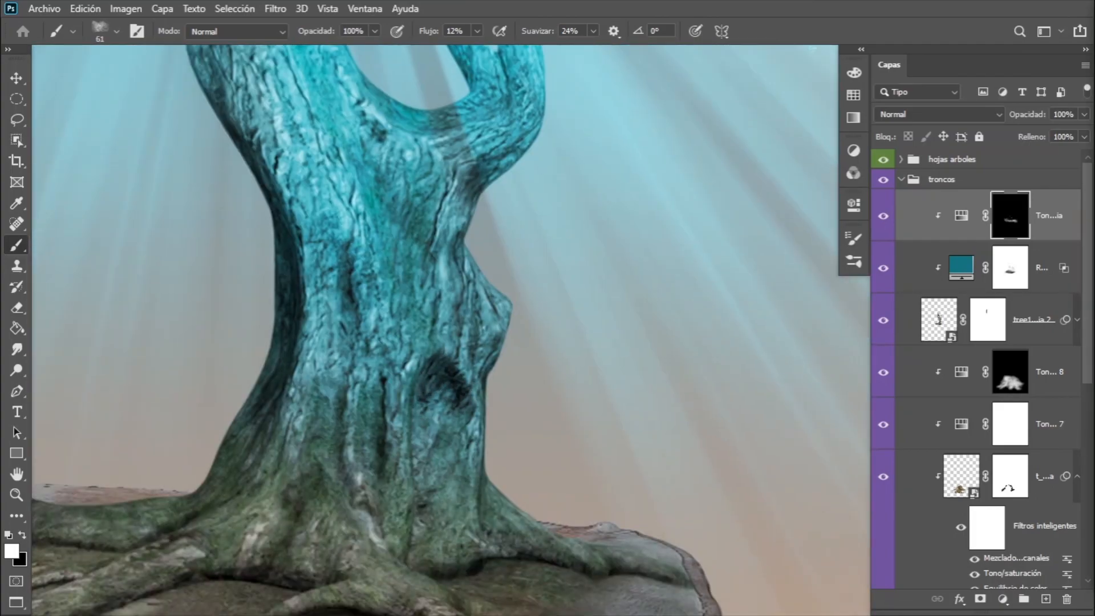
mouse_move(434, 366)
left_mouse_down()
mouse_move(418, 410)
mouse_move(430, 399)
left_mouse_up()
left_click_drag(381, 462, 383, 394)
scroll(522, 317, "down", 3)
Hide and reshow the tree layer to examine the stump top beneath it, and inspect the shading on the upper trunk.
left_click(882, 321)
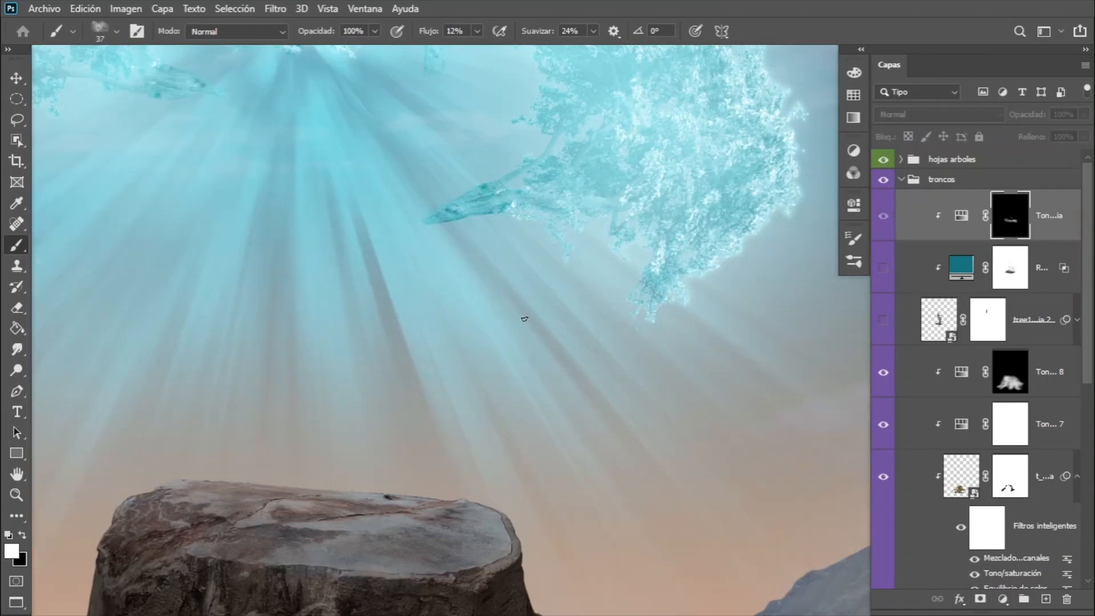
left_click(883, 320)
scroll(426, 354, "up", 3)
scroll(353, 285, "down", 5)
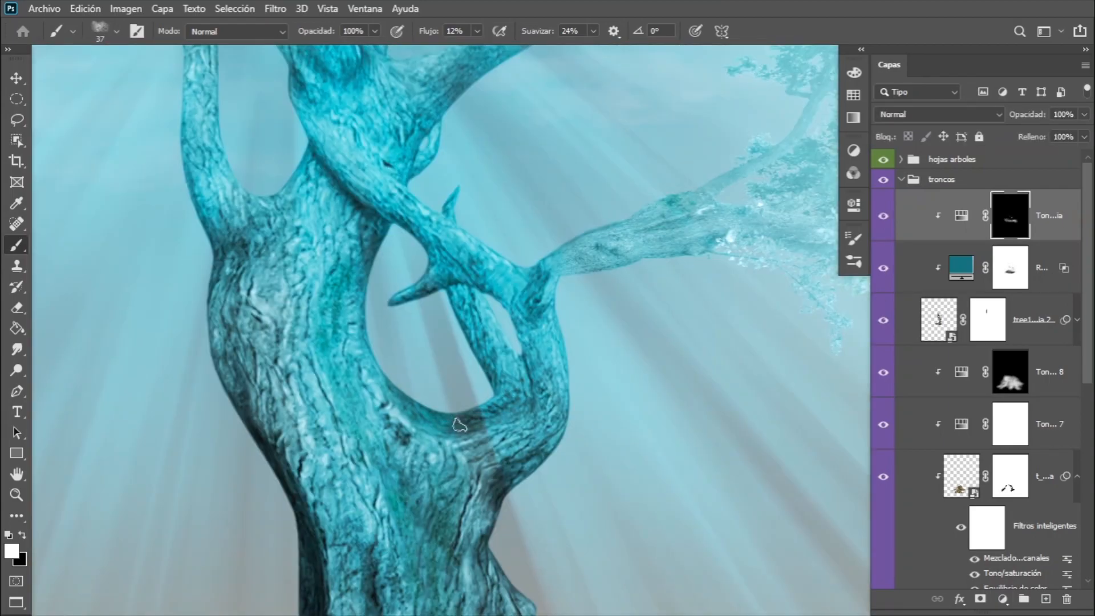
scroll(416, 302, "up", 5)
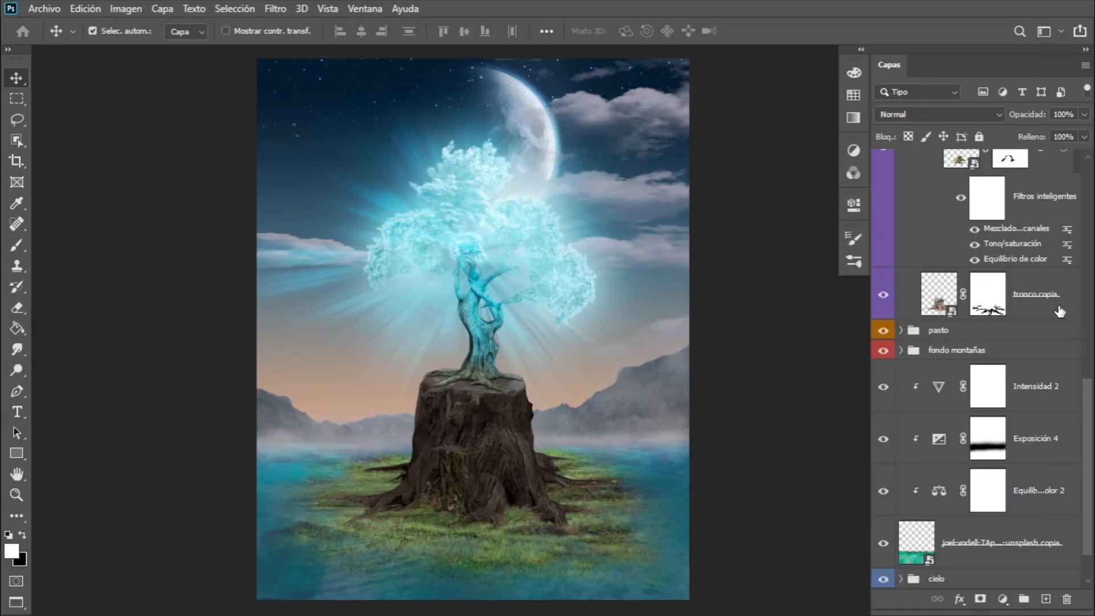
Turn the merged Capa 4 image upside down with Free Transform, using -100% width and -100% height.
scroll(1055, 309, "up", 10)
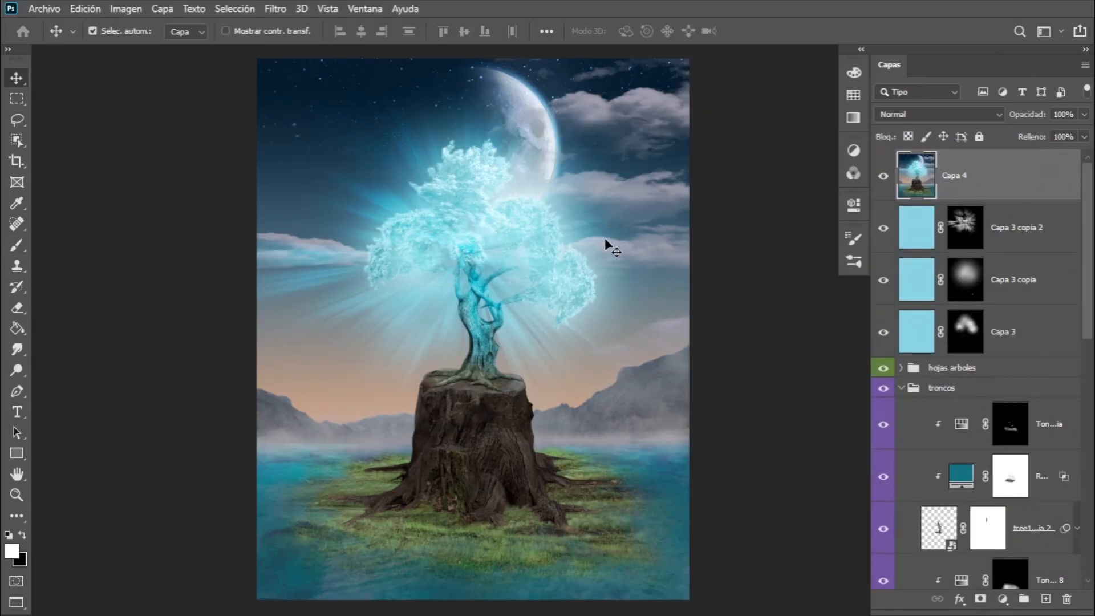
key("ctrl+t")
key("ctrl+minus")
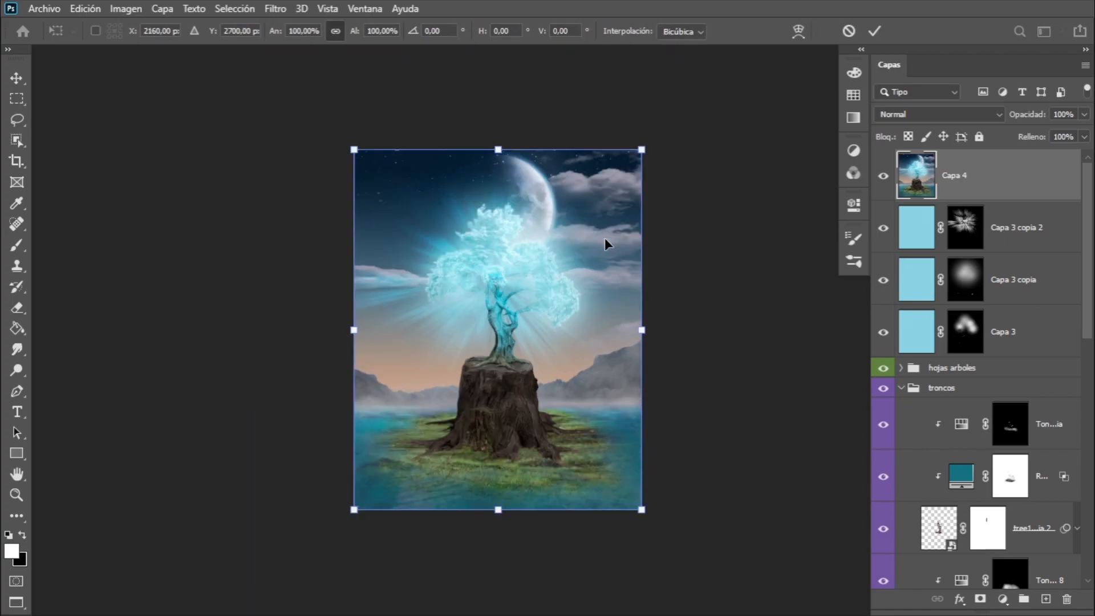
left_click_drag(669, 134, 364, 478)
key("Return")
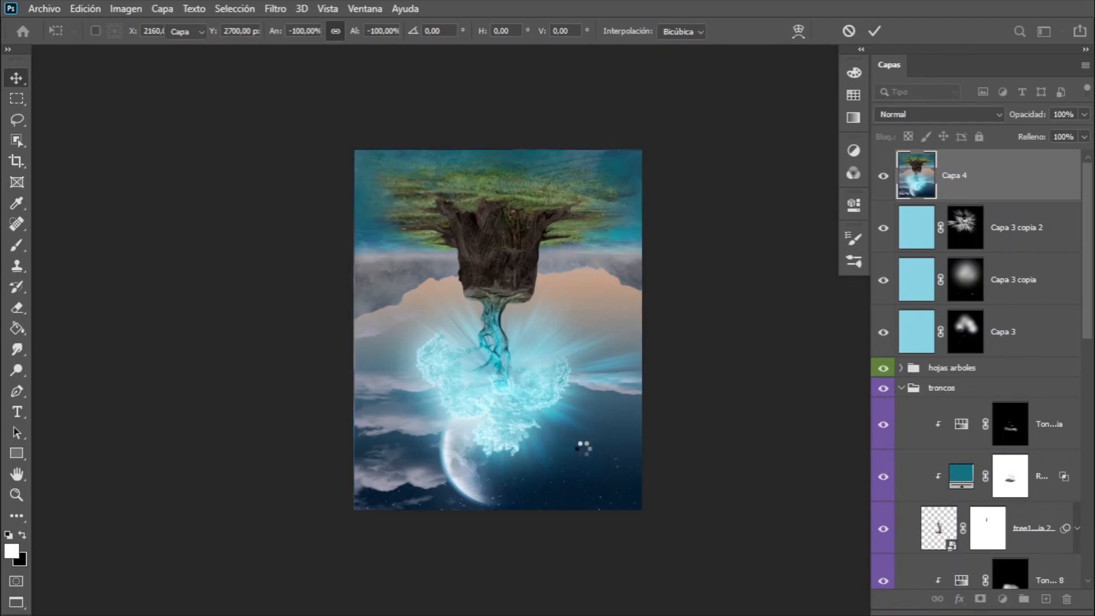
Mask out the upper part of flipped Capa 4, down to about the horizon, using an inverted rectangular selection.
key("b")
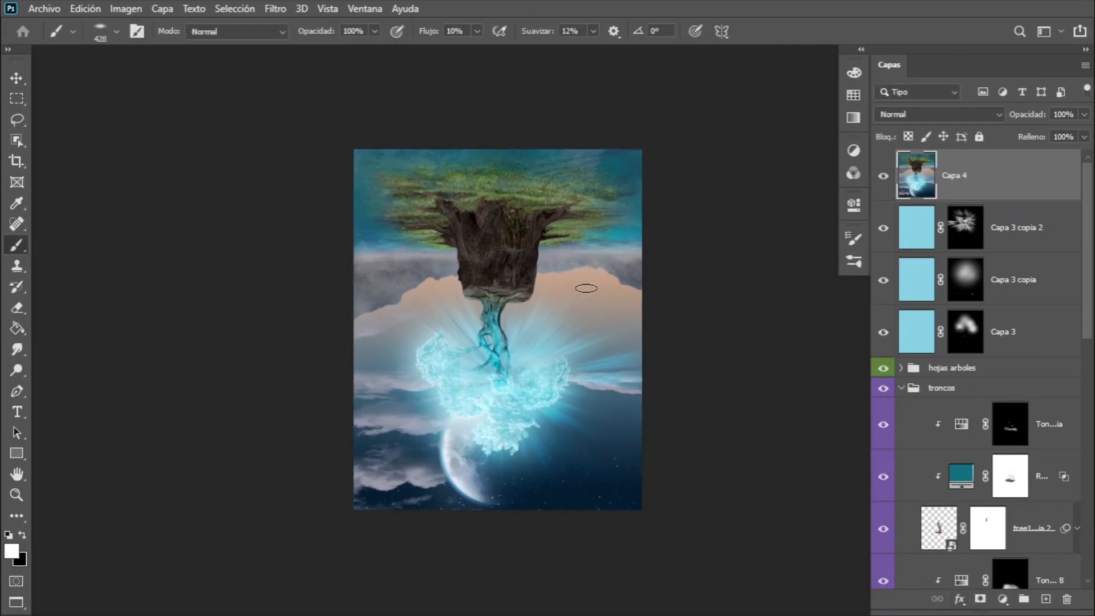
key("v")
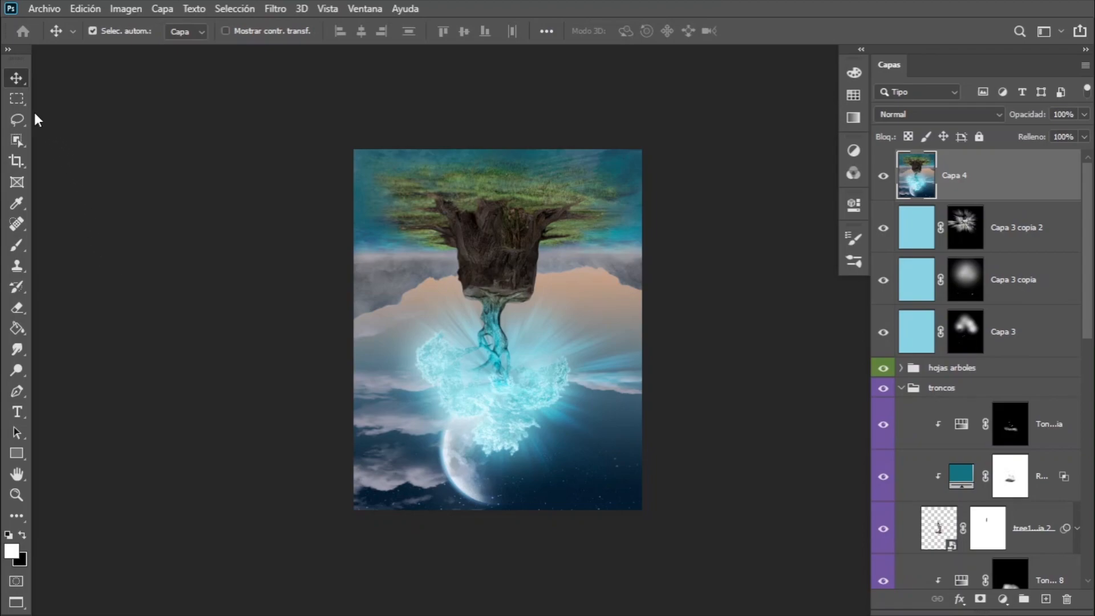
left_click(20, 102)
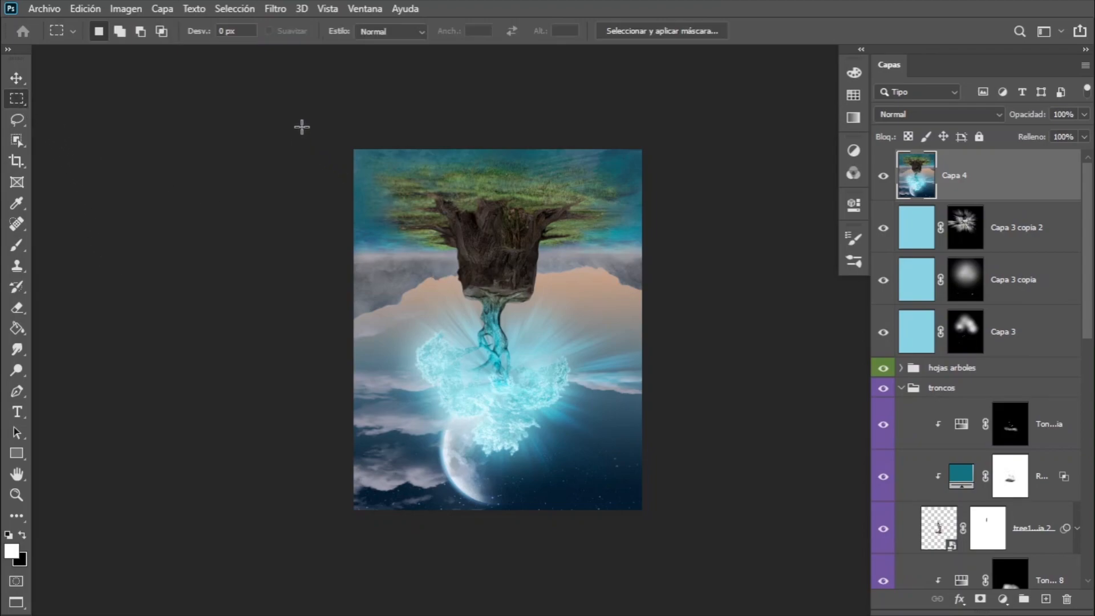
left_click_drag(326, 134, 714, 257)
key("ctrl+shift+i")
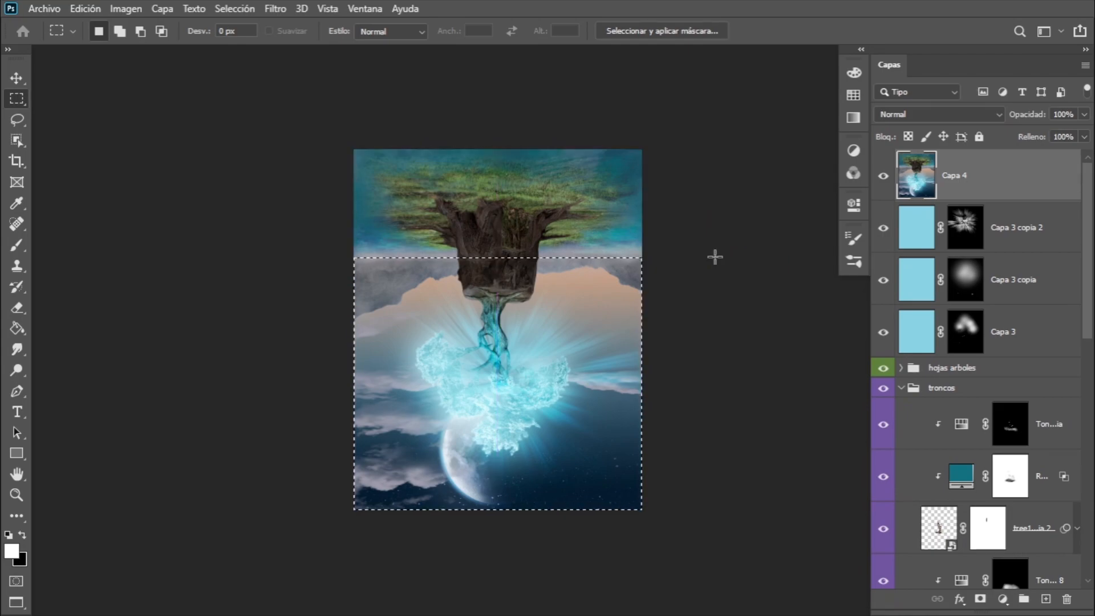
left_click(980, 599)
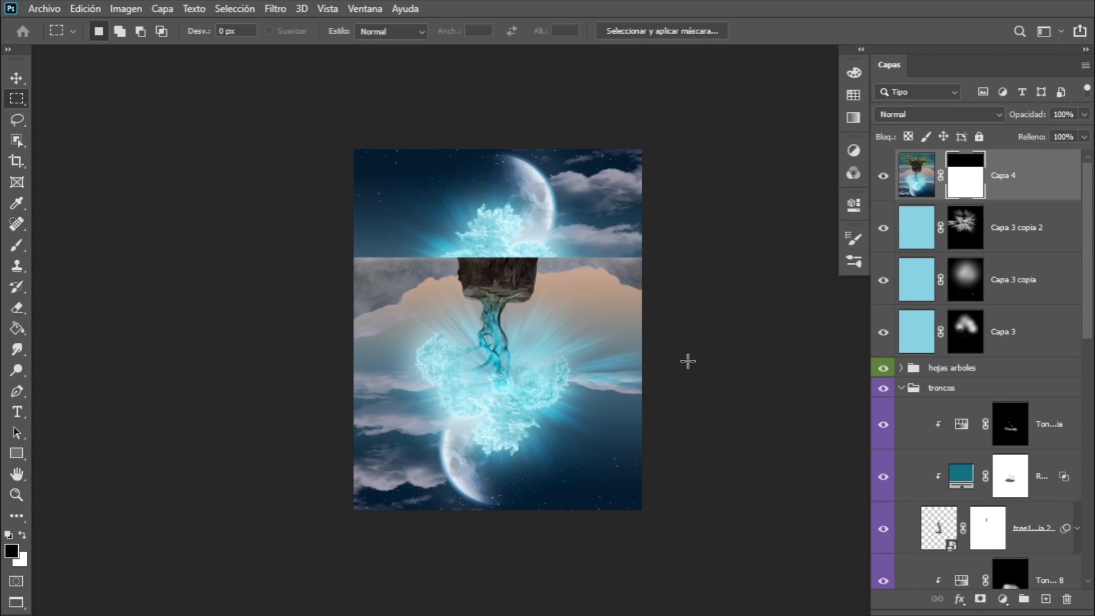
Move the flipped Capa 4 image onto the lake in front of the stump and widen it with Free Transform.
key("v")
key("ctrl+t")
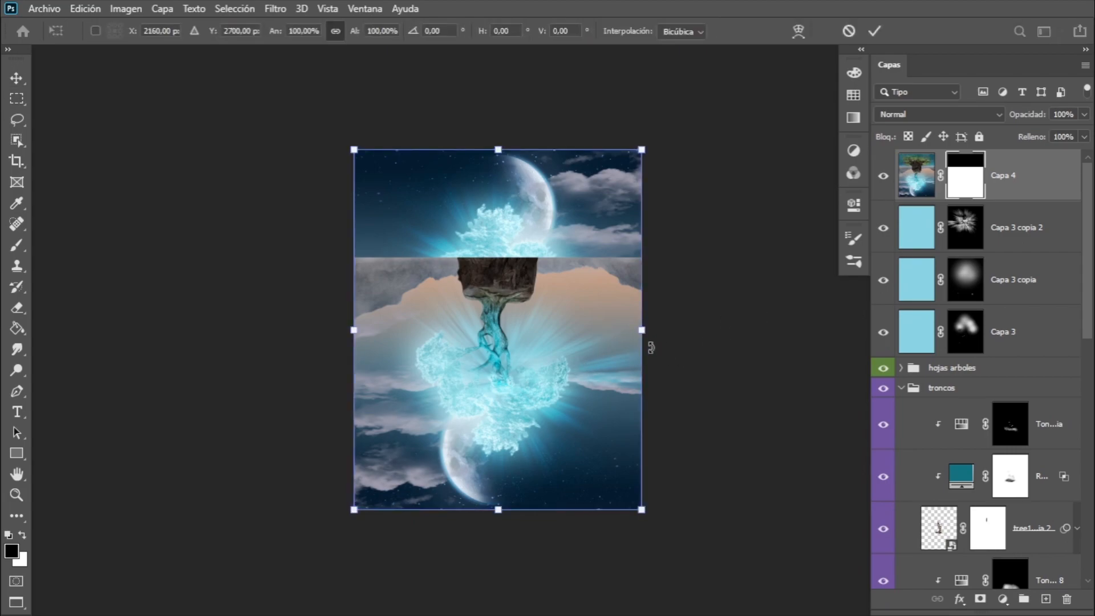
key("Return")
key("ctrl+2")
key("x")
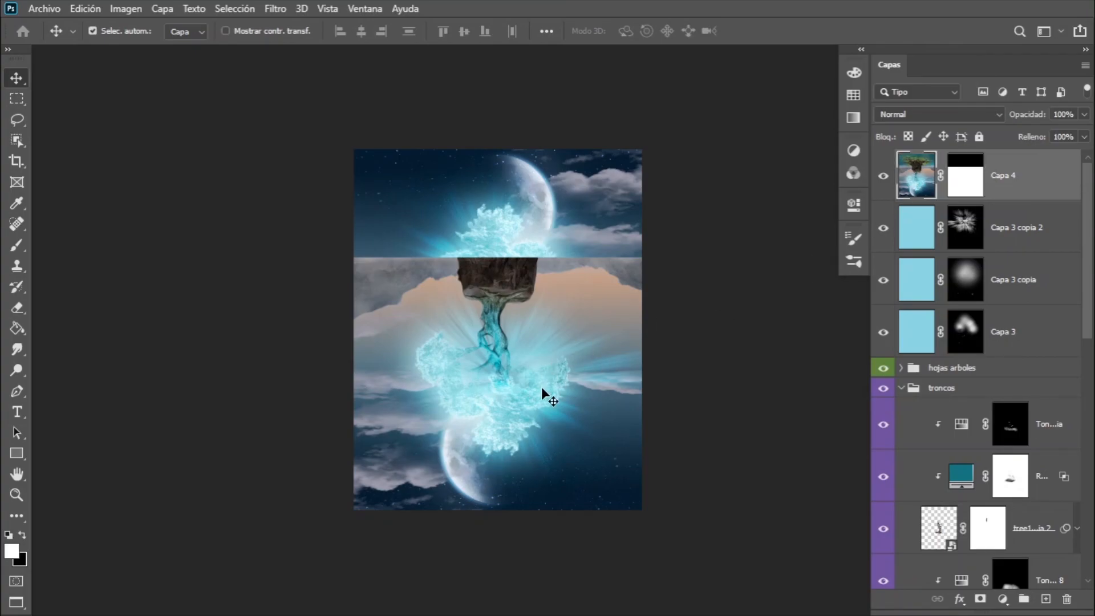
left_click_drag(577, 365, 564, 247)
key("ctrl+t")
left_click_drag(642, 427, 855, 379)
key("Return")
Reshape and reposition the Capa 4 reflection with Free Transform and reapply the last filter to it.
key("ctrl+t")
left_click_drag(530, 425, 530, 464)
scroll(624, 438, "down", 1)
key("Return")
key("ctrl+alt+f")
left_click_drag(492, 362, 512, 365)
left_click(654, 100)
key("ctrl+t")
mouse_move(459, 387)
left_mouse_down()
mouse_move(459, 402)
mouse_move(459, 392)
left_mouse_up()
key("Return")
Add a mask to the Capa 4 reflection and paint it out around the base of the stump.
left_click(980, 598)
key("b")
key("x")
left_click_drag(399, 376, 605, 388)
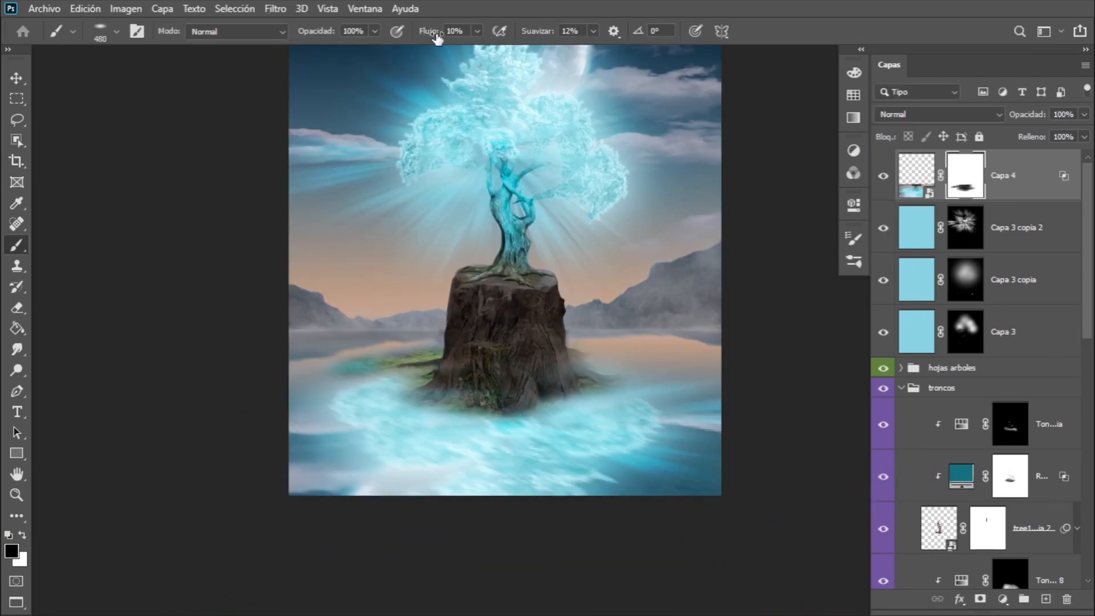
left_click_drag(425, 34, 433, 34)
key("x")
left_click_drag(407, 389, 638, 399)
Clear the reflection from the grass and roots around the stump on its mask, and lower Capa 4's opacity.
scroll(655, 371, "up", 2)
left_click_drag(320, 34, 308, 37)
left_click_drag(684, 513, 604, 393)
scroll(452, 415, "down", 2)
key("0")
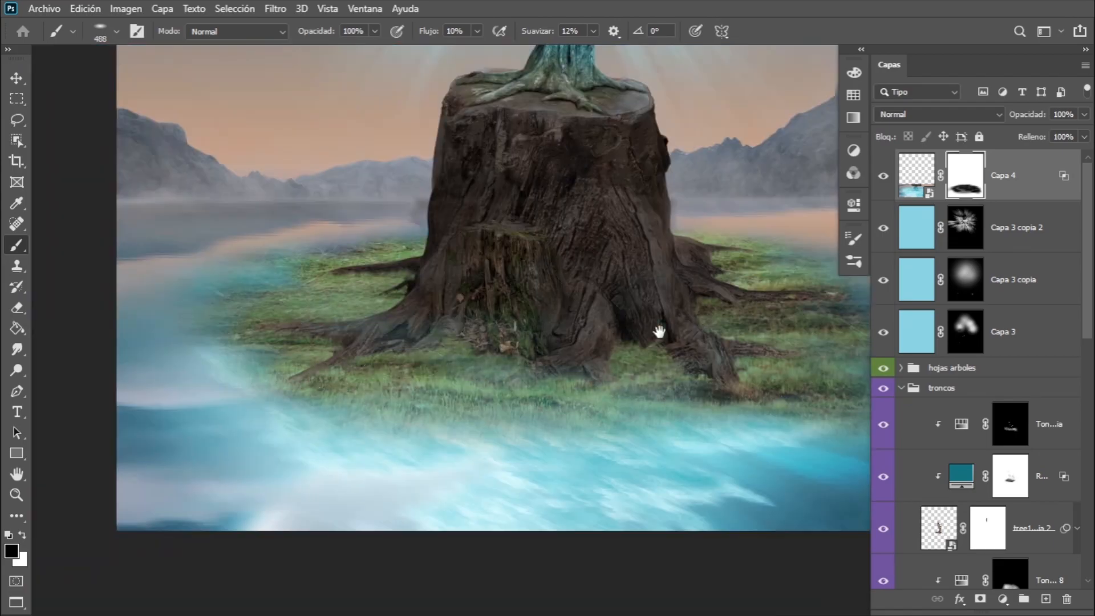
scroll(513, 464, "down", 2)
key("ctrl+0")
left_click_drag(1041, 115, 1023, 119)
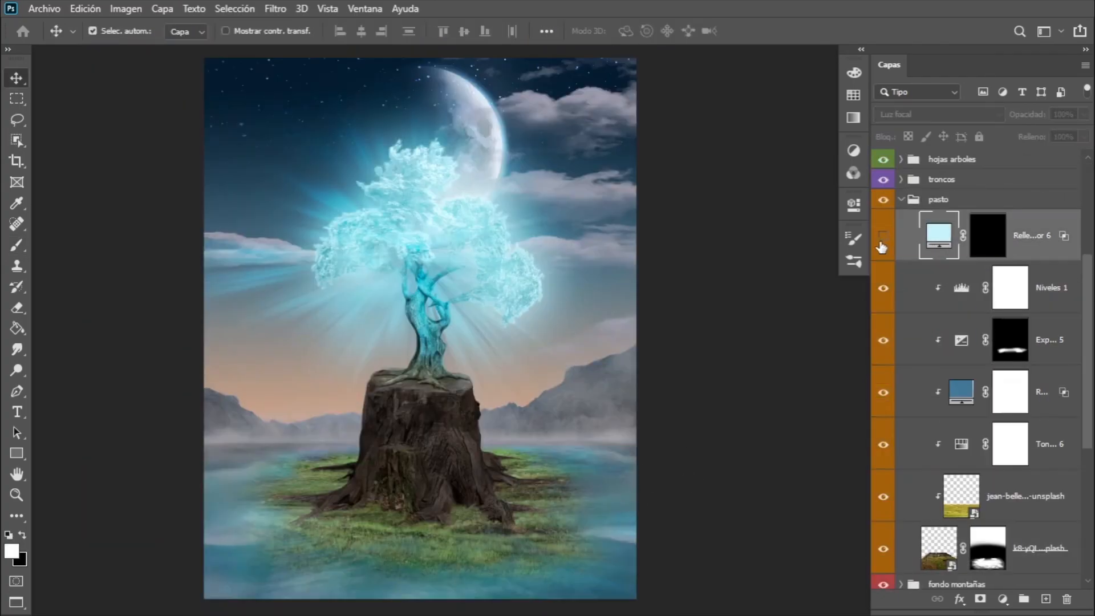
Darken the lake along the lower edge of the image by painting white on the spmbra baja mask.
right_click(989, 231)
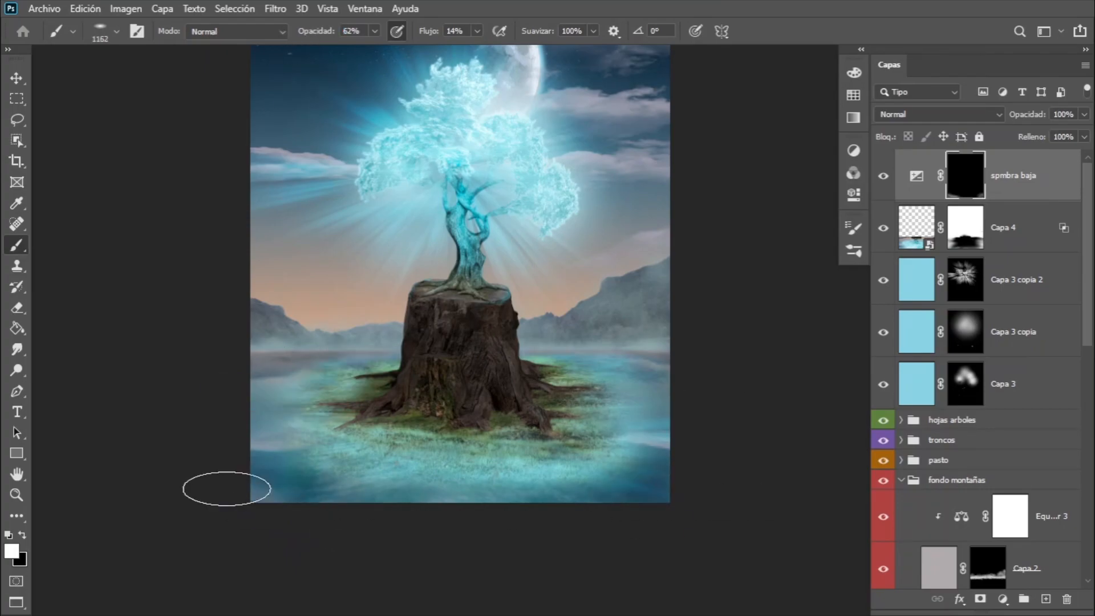
mouse_move(227, 488)
left_mouse_down()
mouse_move(412, 506)
mouse_move(511, 502)
left_mouse_up()
scroll(545, 326, "up", 3)
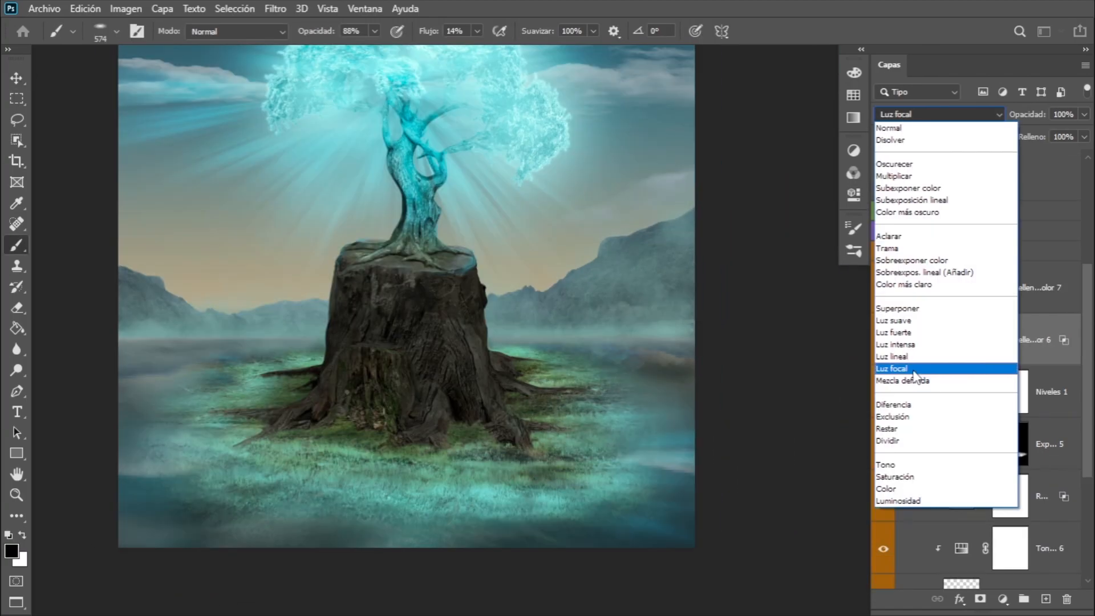
Set the light cyan Relleno de color 6 layer to Luz focal and compare the grass with Relleno de color 7 hidden and shown.
left_click(913, 369)
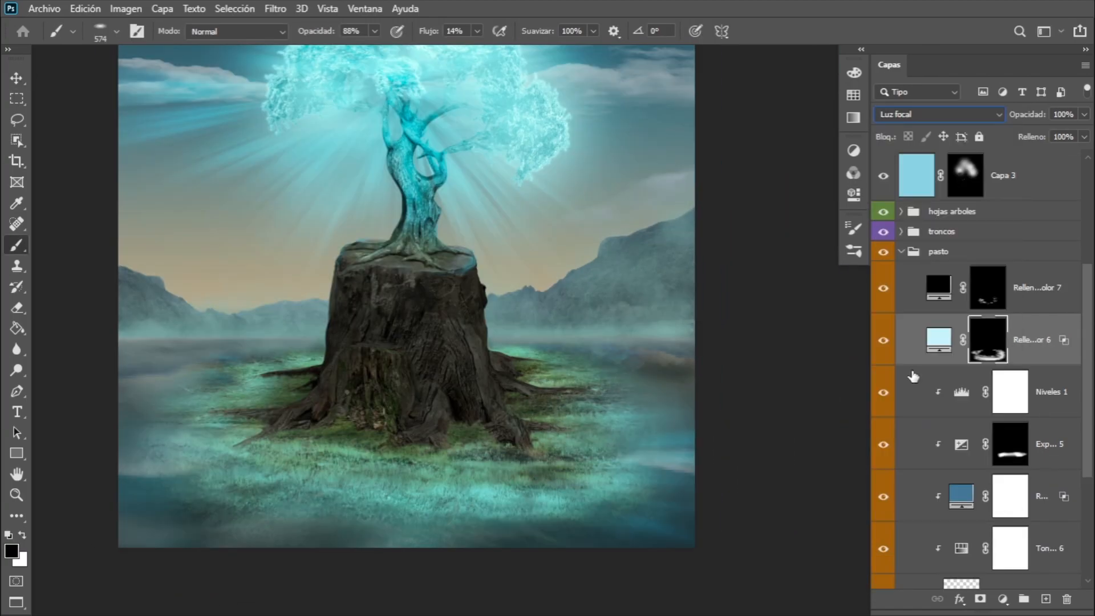
left_click(929, 294)
left_click(883, 291)
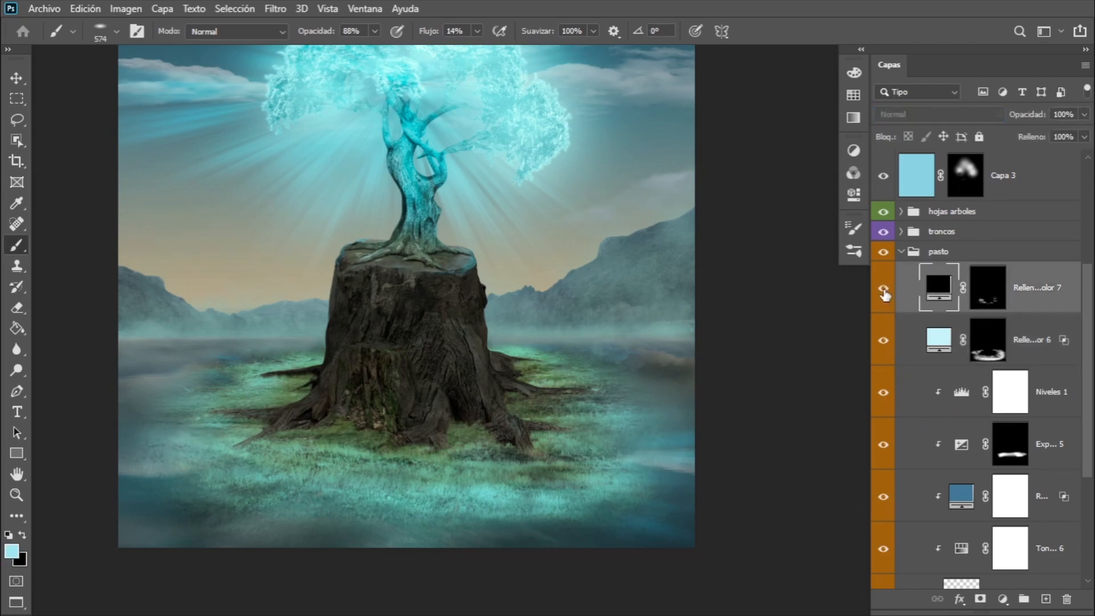
left_click(884, 293)
scroll(452, 361, "up", 2)
left_click_drag(452, 362, 633, 291)
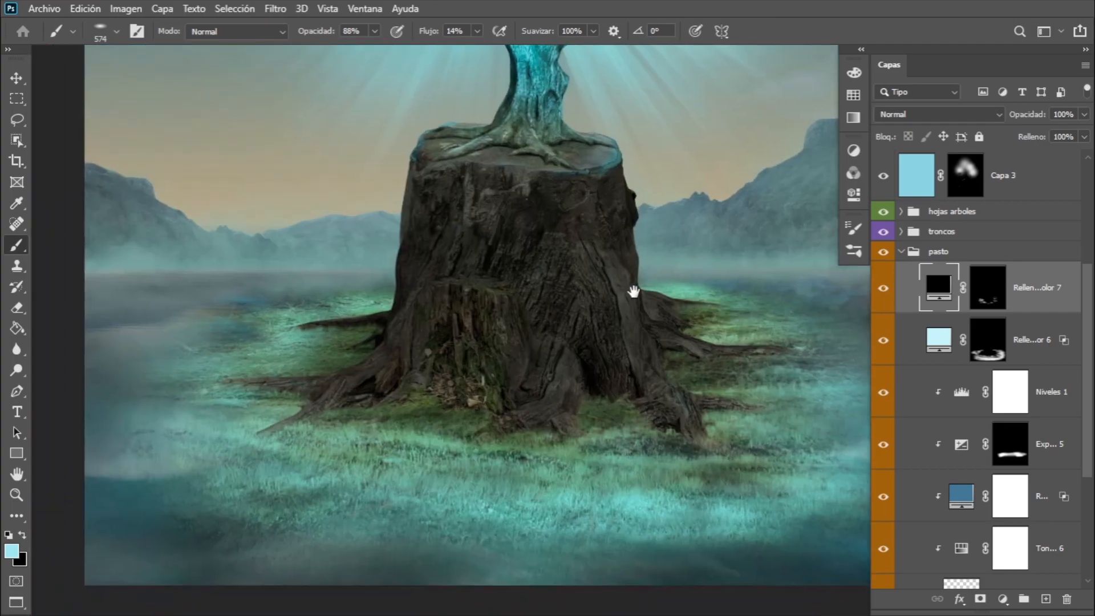
Soften the cyan glow on the front and side grass by painting black on the Relleno de color 6 mask with a smaller brush.
left_click(998, 356)
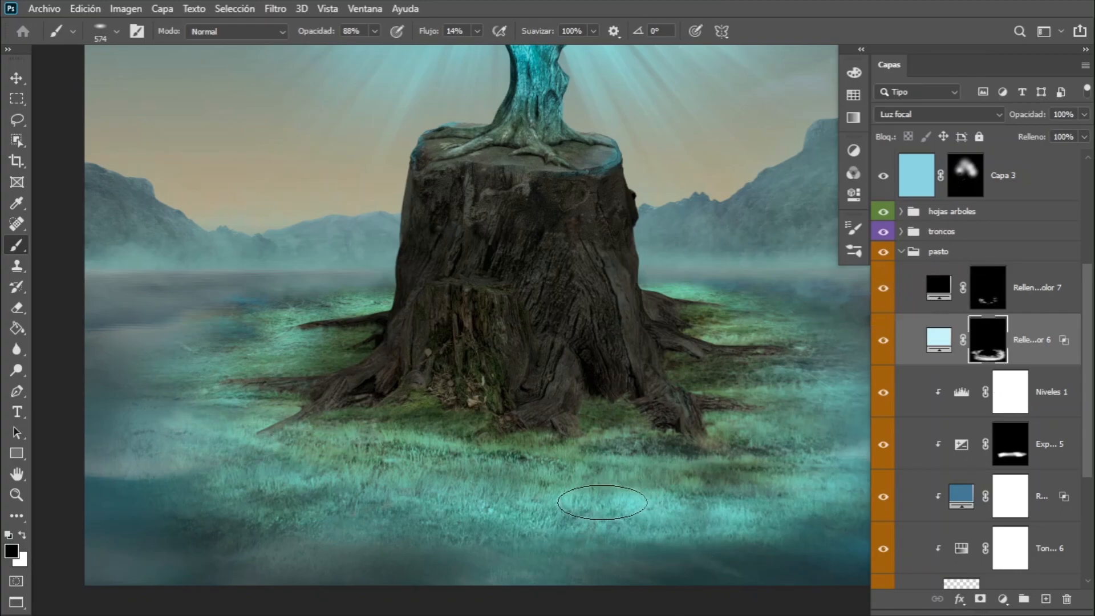
scroll(609, 503, "right", 5)
key("bracketleft")
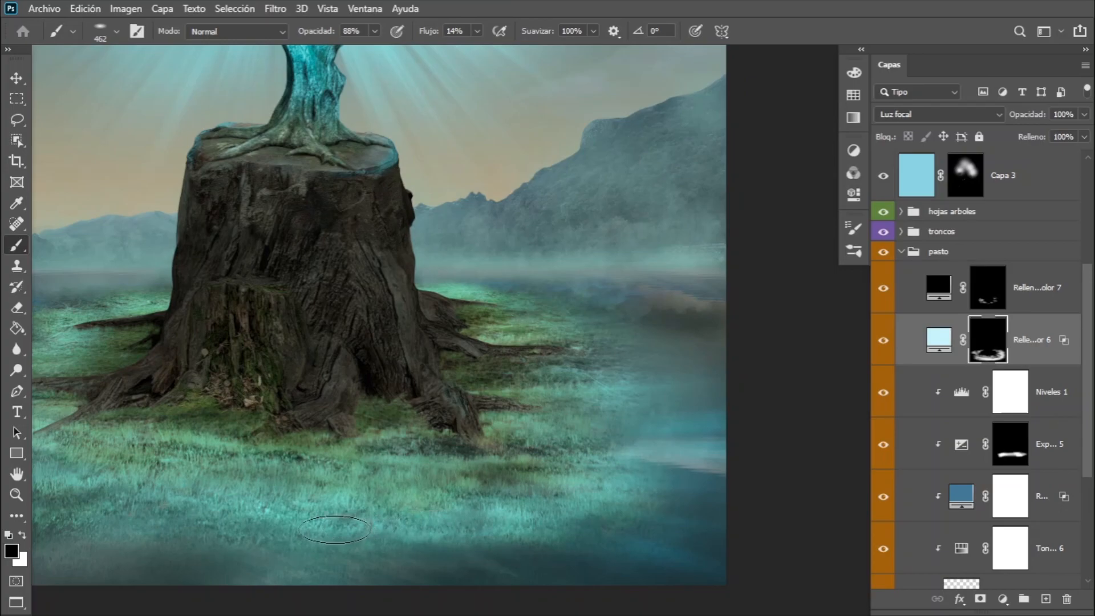
left_click_drag(398, 519, 583, 518)
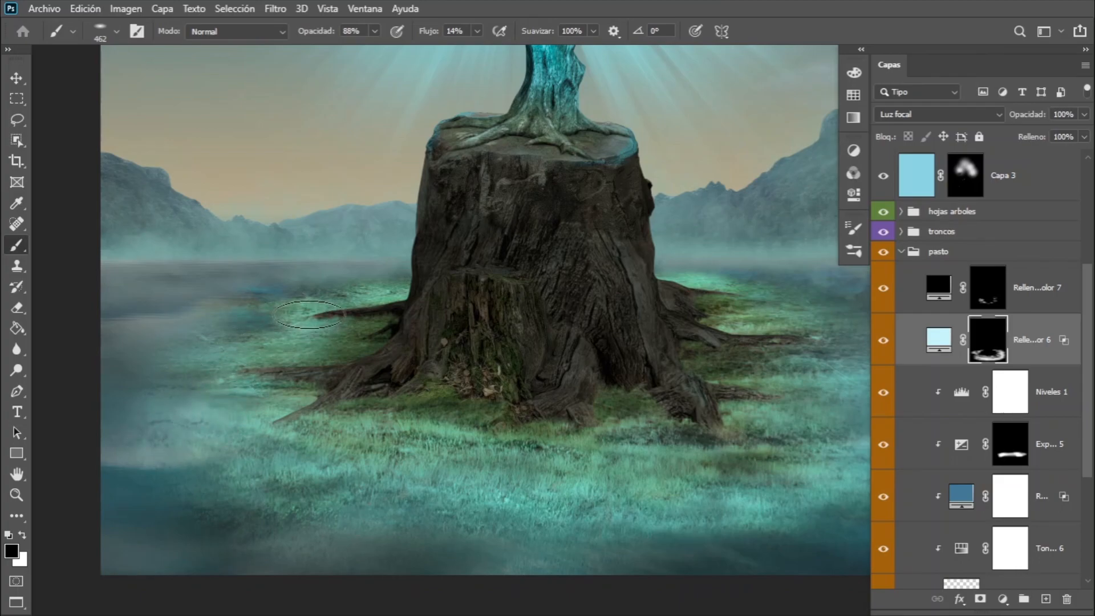
scroll(373, 288, "right", 5)
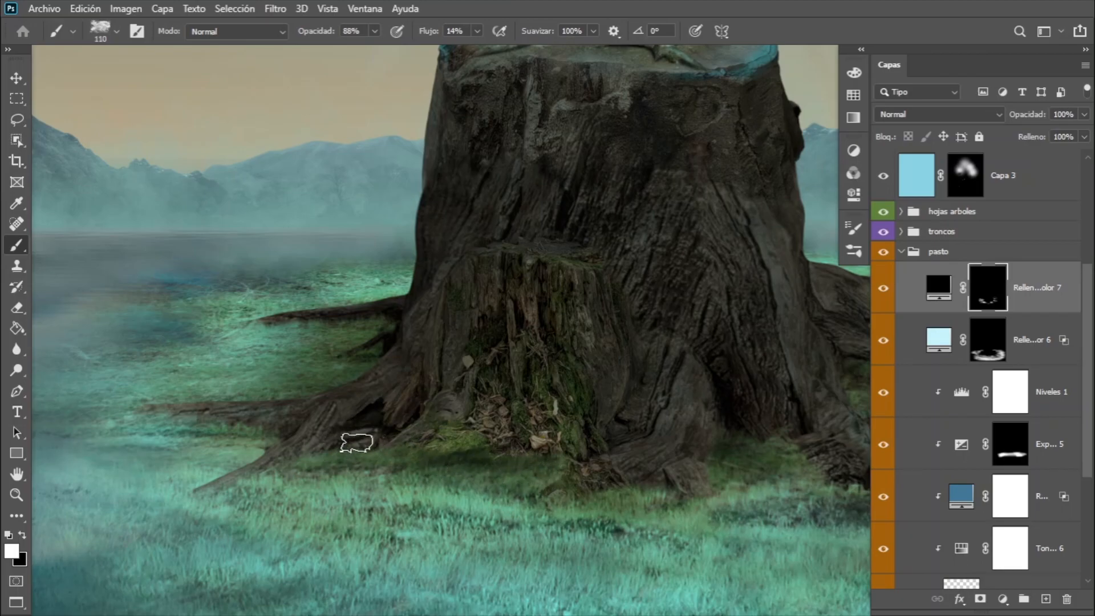
Adjust the textured brush tip and paint shadows around the stump's roots on the Relleno de color 7 mask.
right_click(321, 453)
left_click_drag(375, 394, 368, 384)
key("Return")
left_click_drag(804, 465, 382, 428)
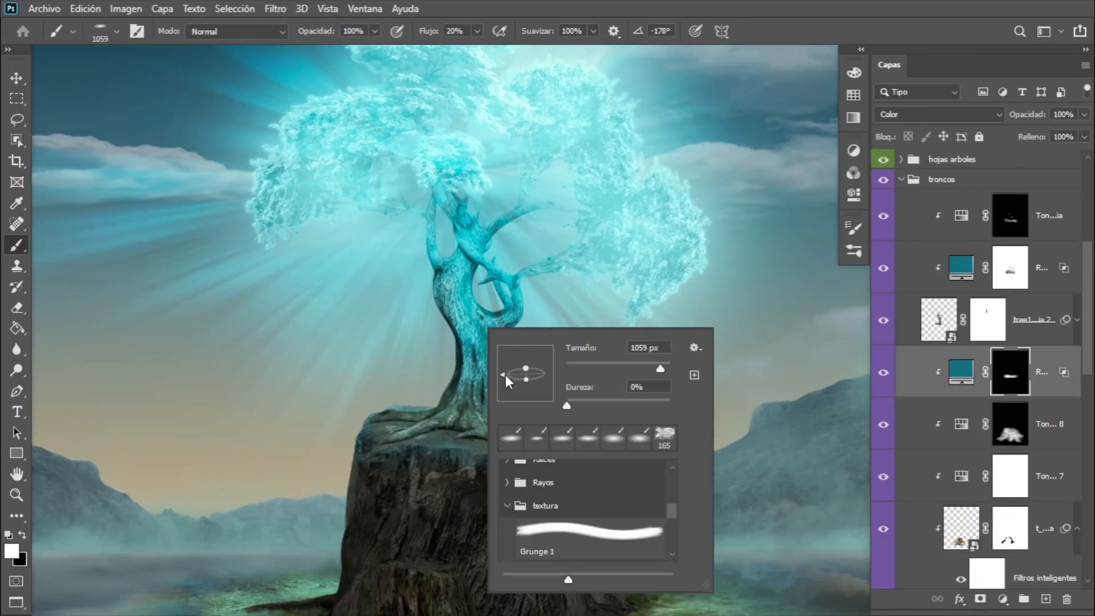
Set a flattened soft brush of 1059 px, 0% hardness and -178° angle for the turquoise fill mask in troncos.
key("Return")
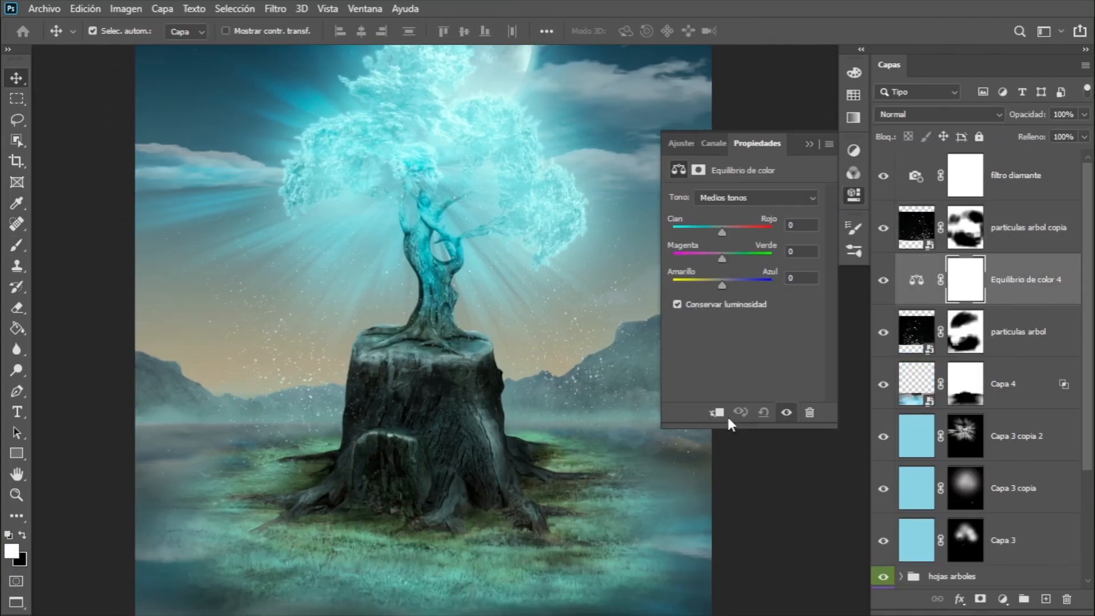
Clip the Equilibrio de color 4 adjustment to the particulas arbol layer.
left_click(716, 412)
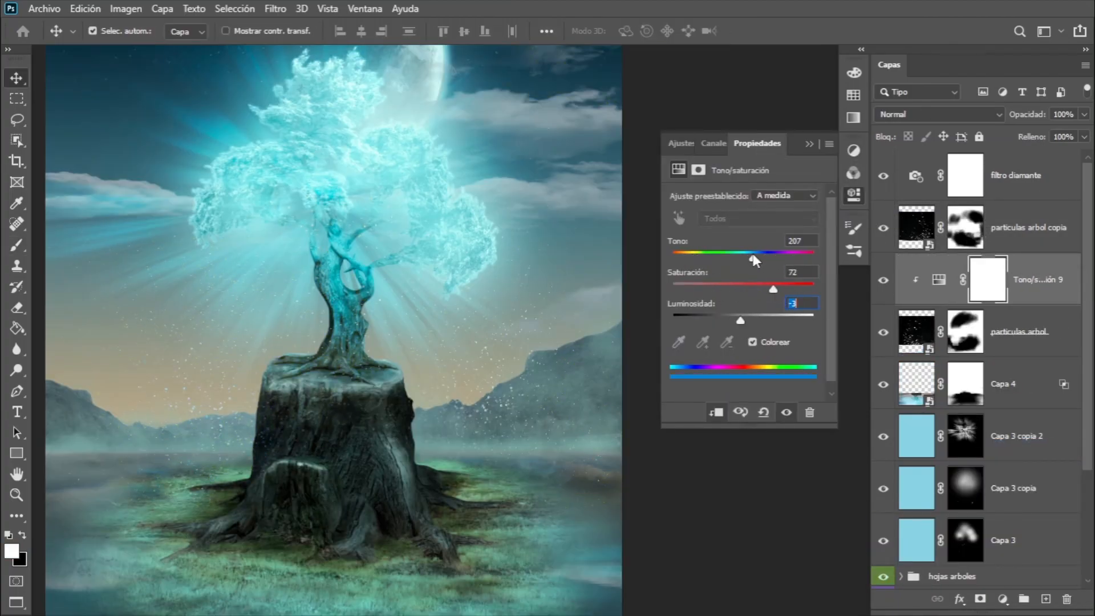